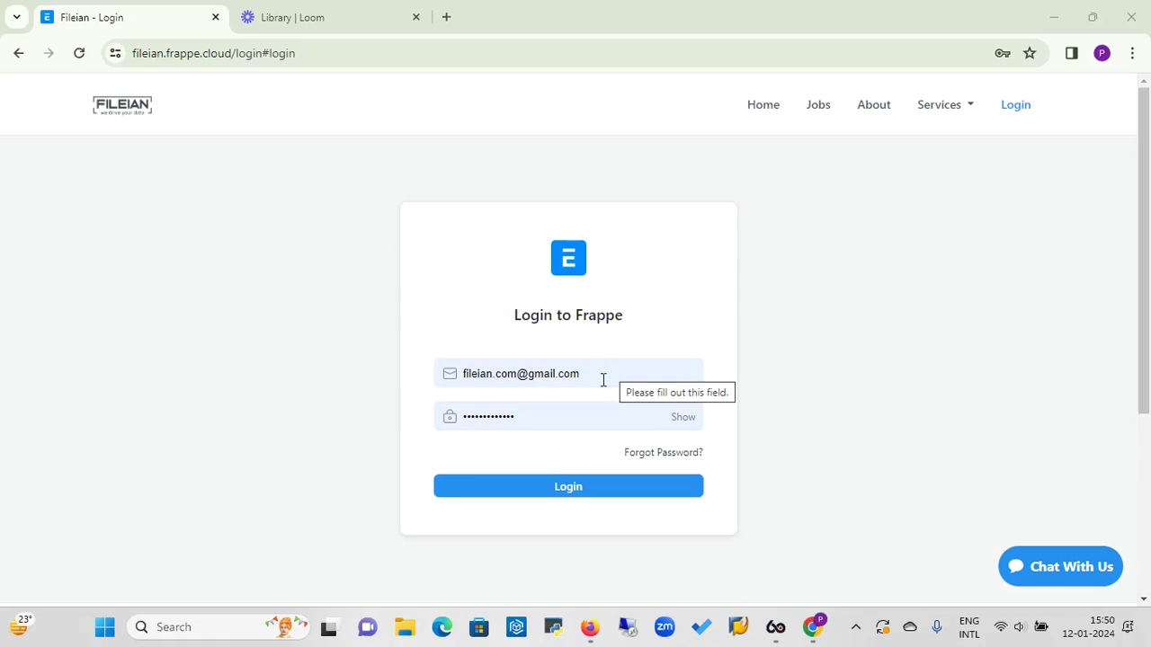
Log in with the prefilled credentials and close the Loom library tab
{"action": "left_click", "coordinate": [561, 493]}
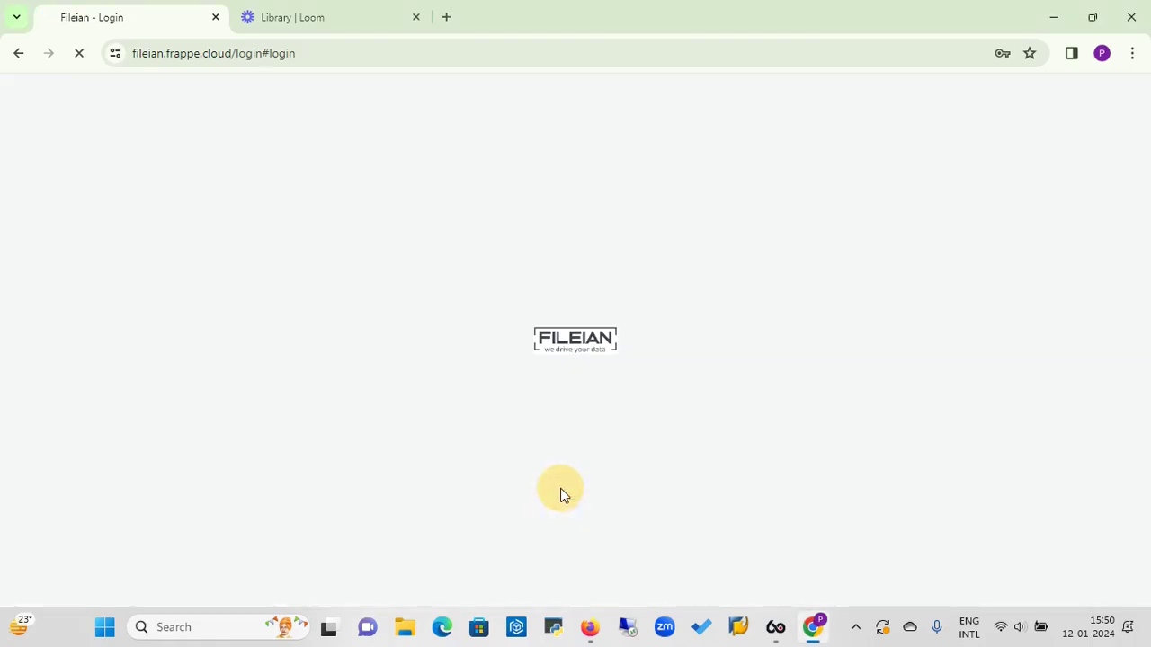
{"action": "left_click", "coordinate": [415, 18]}
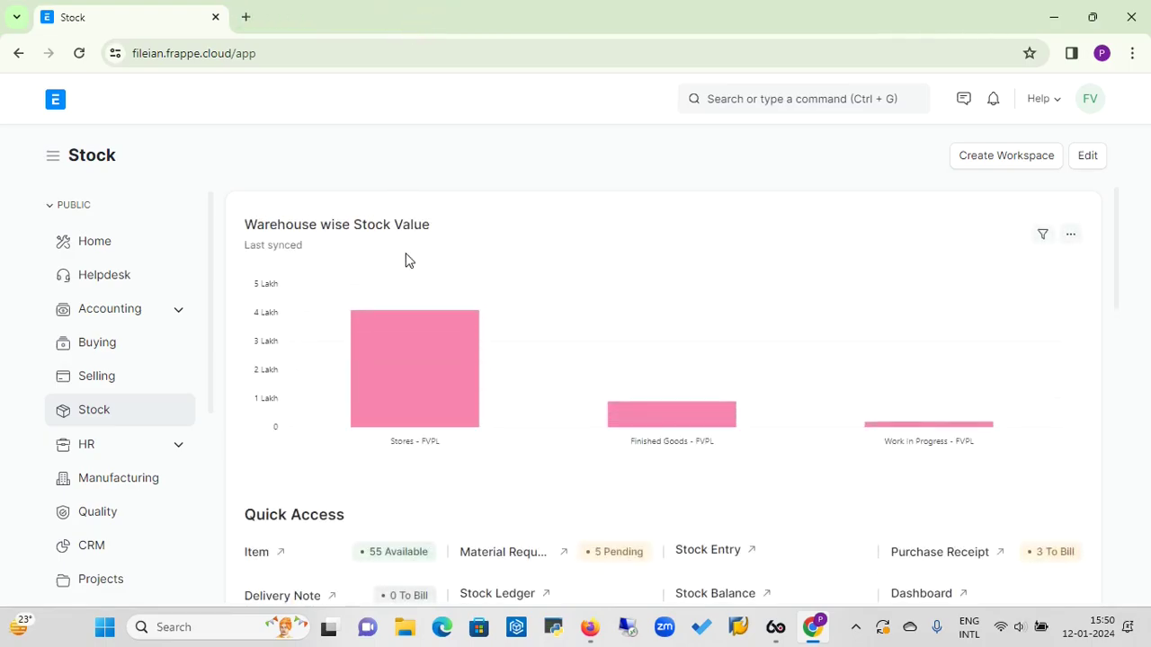
Look through the list of public modules and open the Stock workspace
{"action": "mouse_move", "coordinate": [375, 399]}
{"action": "left_click_drag", "start_coordinate": [211, 390], "coordinate": [228, 485]}
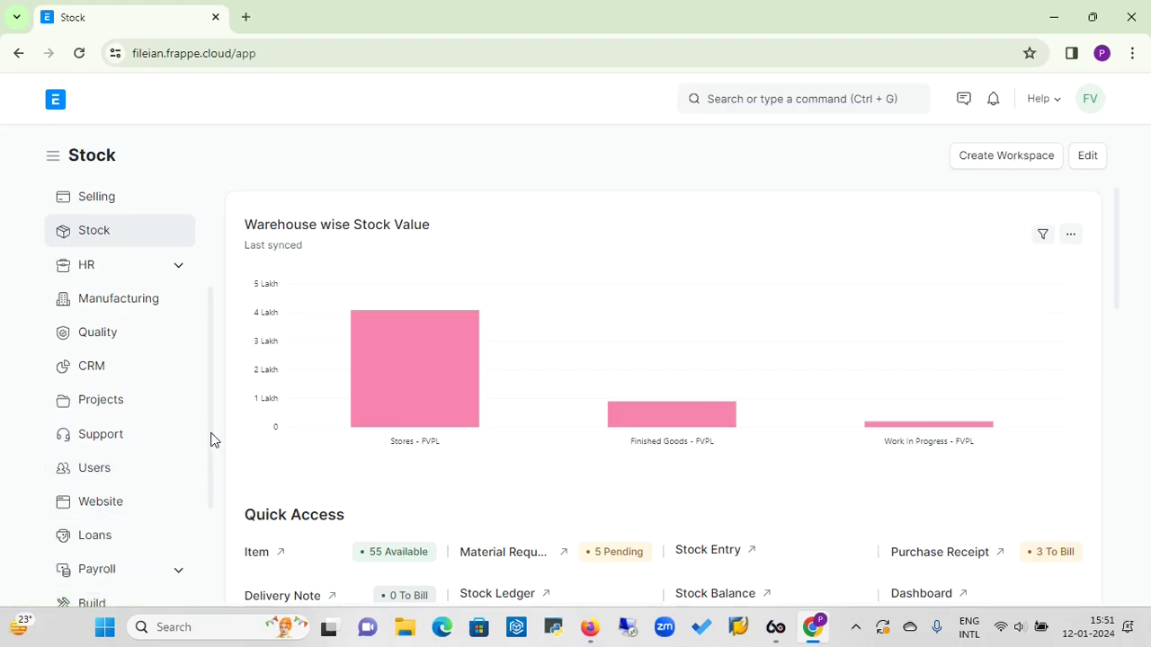
{"action": "left_click_drag", "start_coordinate": [214, 439], "coordinate": [227, 388]}
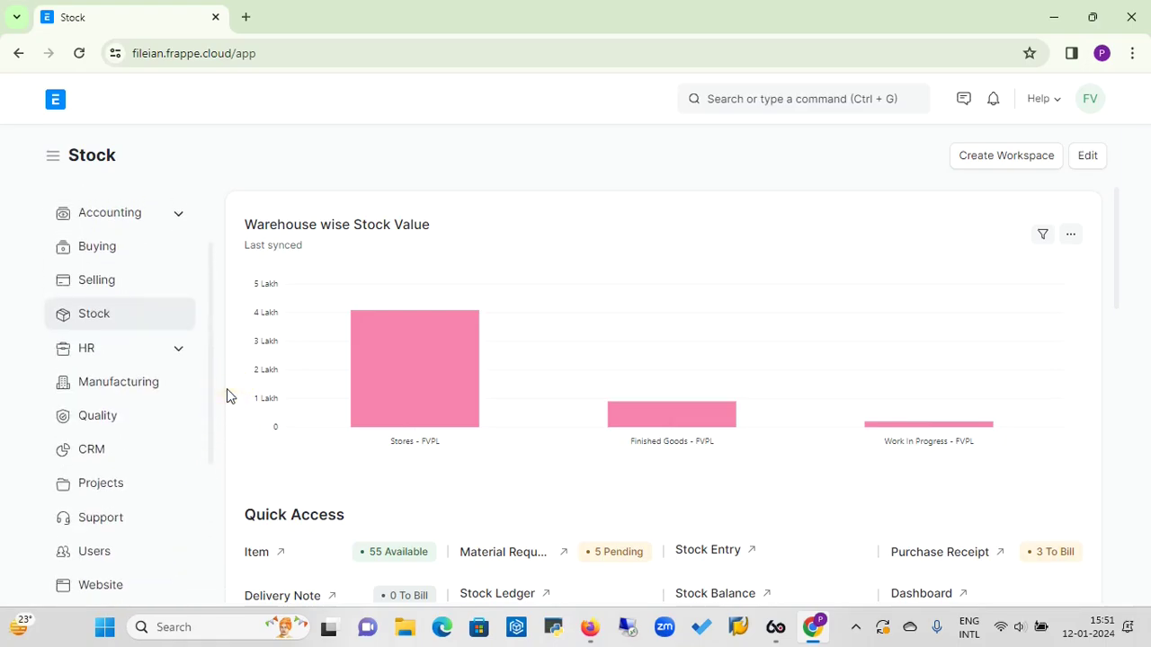
{"action": "left_click", "coordinate": [99, 324]}
Review the Stock workspace's shortcuts, masters and reports, and the stock value of each warehouse in the chart
{"action": "mouse_move", "coordinate": [609, 400]}
{"action": "left_click_drag", "start_coordinate": [1119, 274], "coordinate": [1128, 331]}
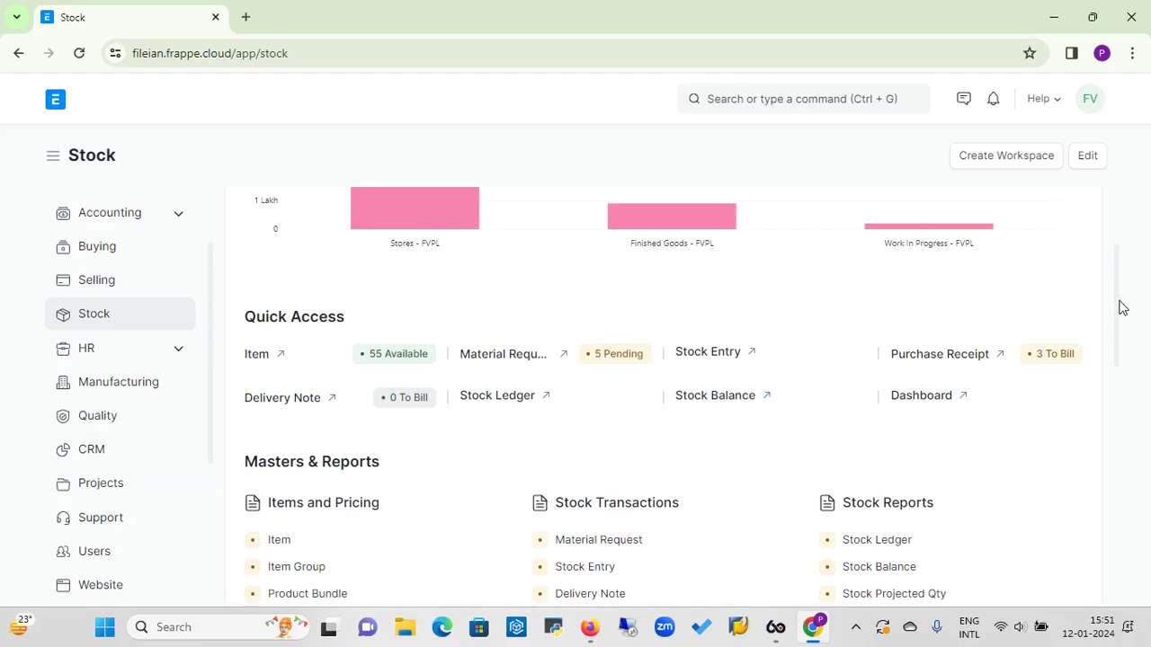
{"action": "left_click_drag", "start_coordinate": [1118, 304], "coordinate": [1121, 364]}
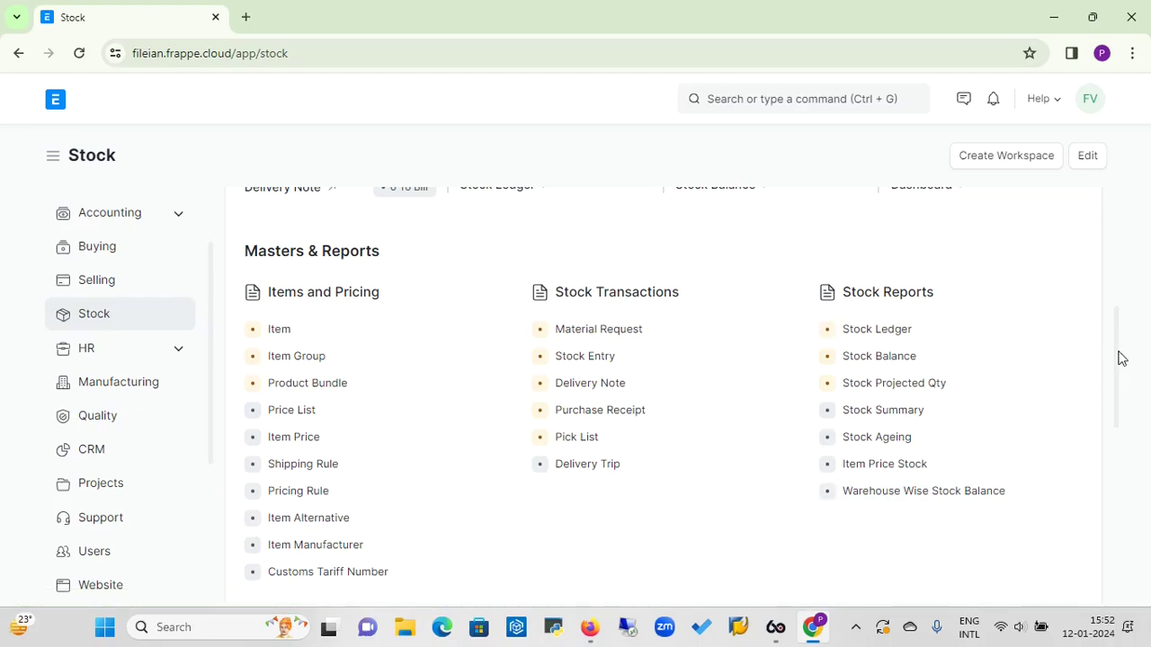
{"action": "left_click_drag", "start_coordinate": [1121, 359], "coordinate": [1114, 238]}
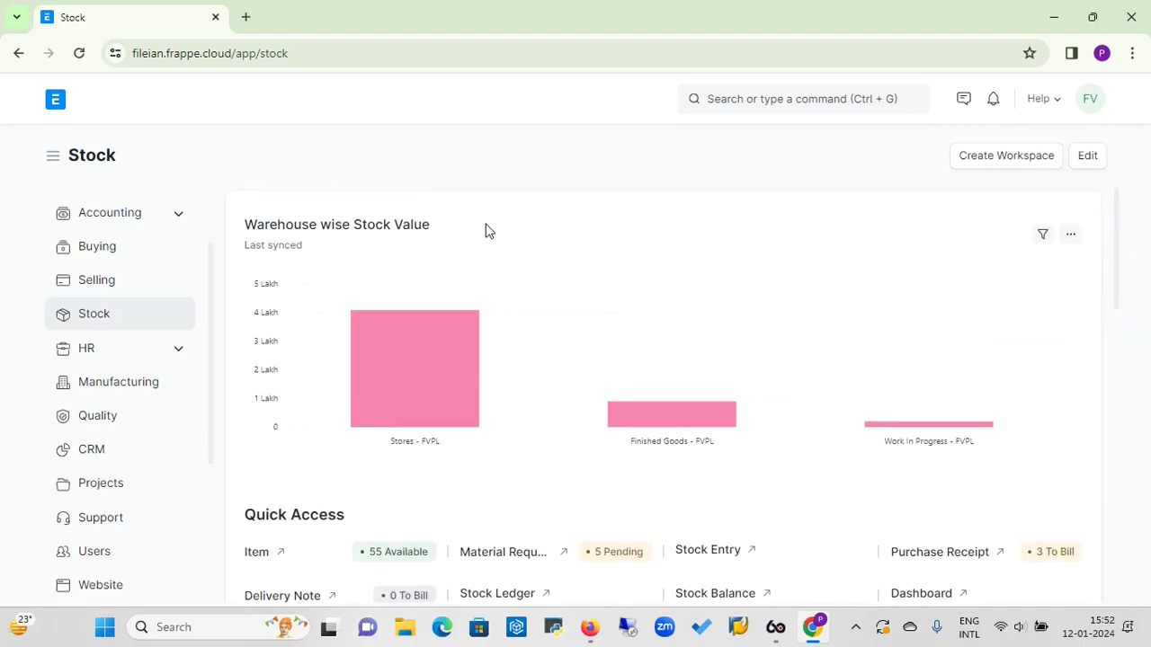
{"action": "mouse_move", "coordinate": [370, 321]}
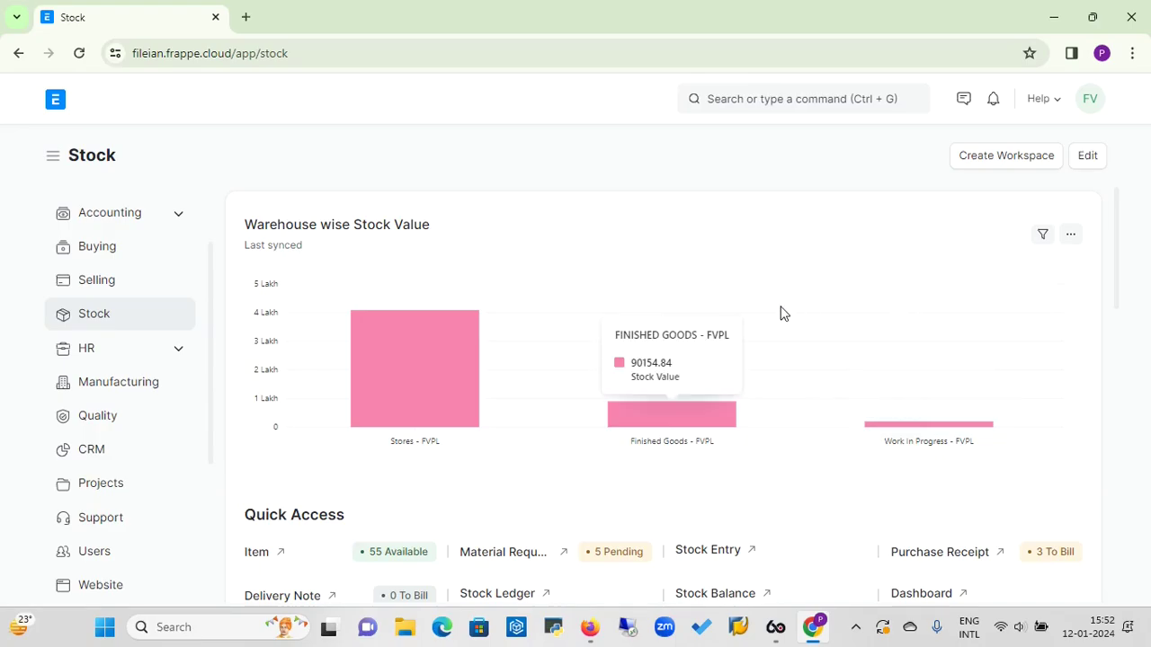
{"action": "mouse_move", "coordinate": [465, 317]}
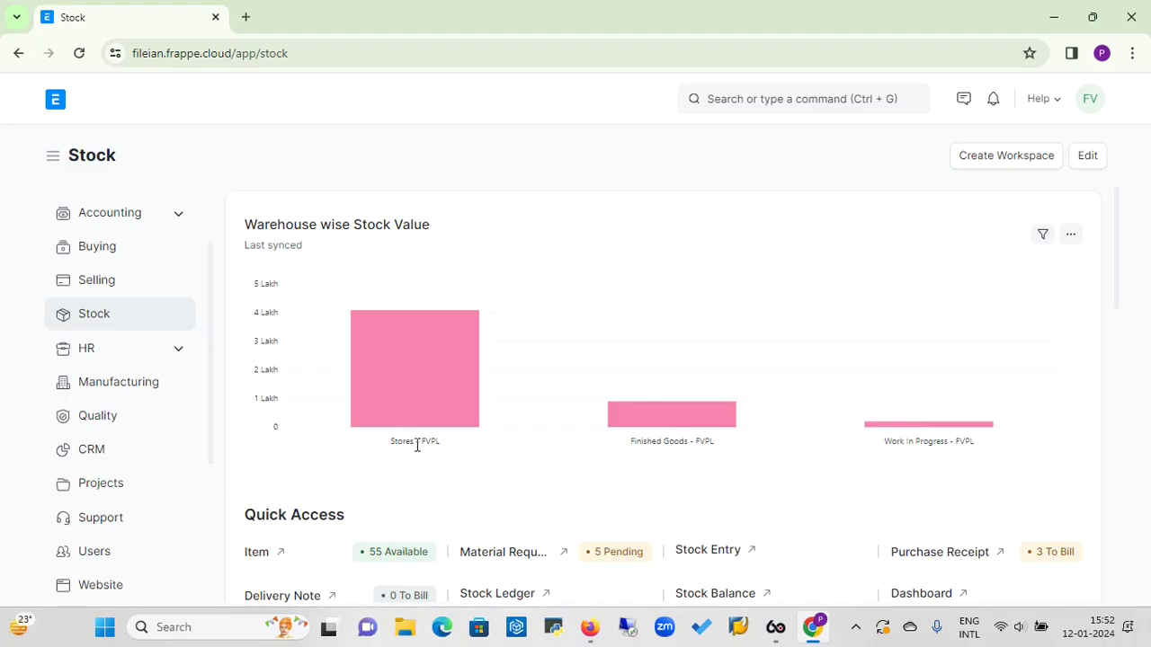
{"action": "mouse_move", "coordinate": [430, 320]}
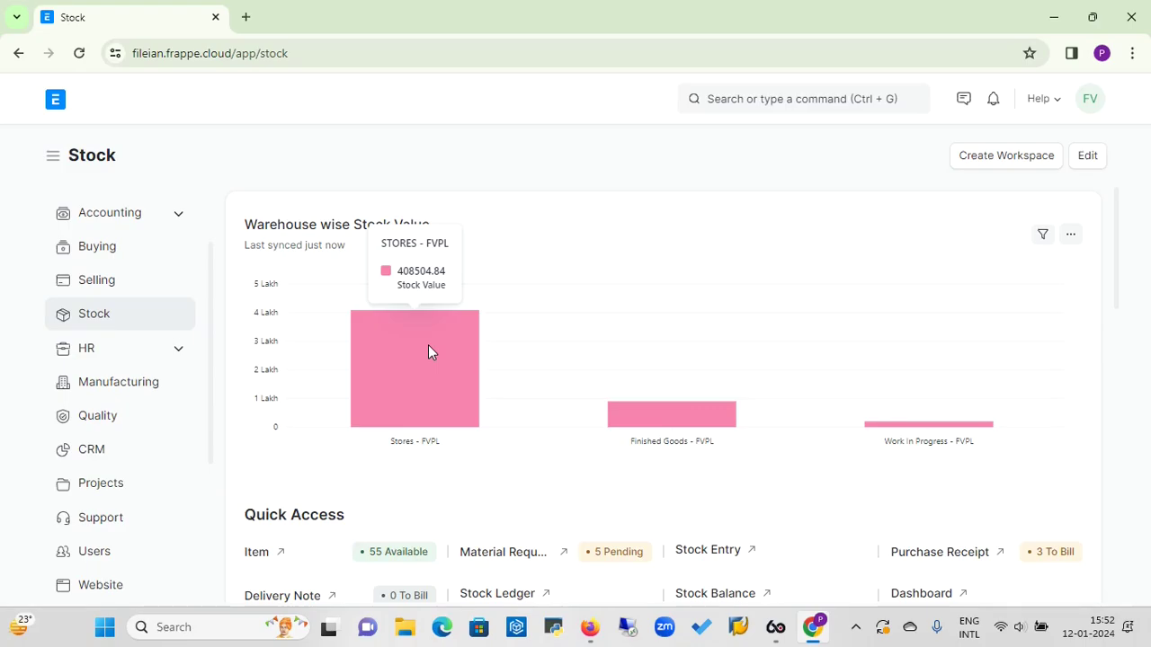
{"action": "mouse_move", "coordinate": [657, 417]}
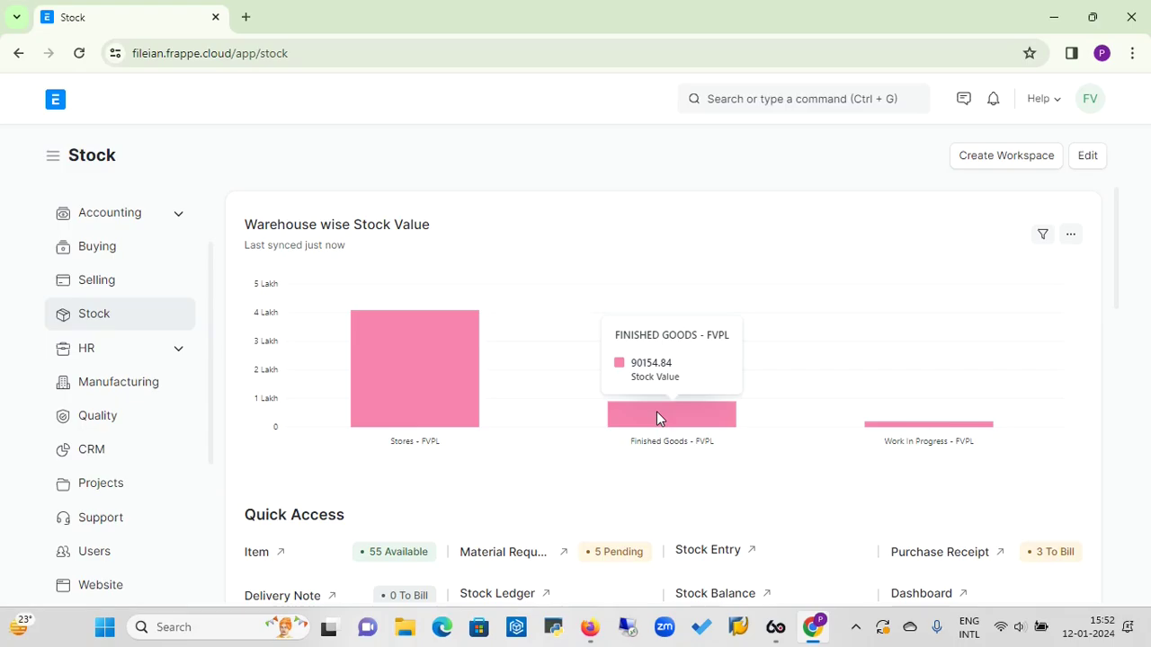
{"action": "mouse_move", "coordinate": [921, 429]}
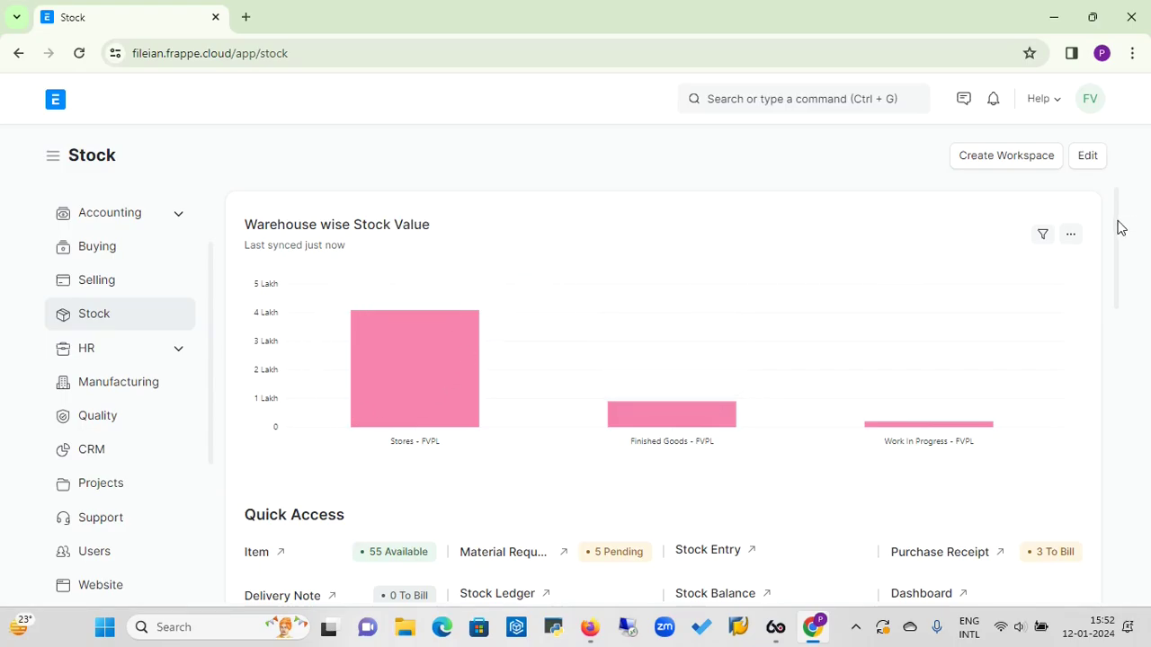
Open the Item list from Items and Pricing and clear its Default BOM filter
{"action": "left_click_drag", "start_coordinate": [1119, 227], "coordinate": [1112, 296]}
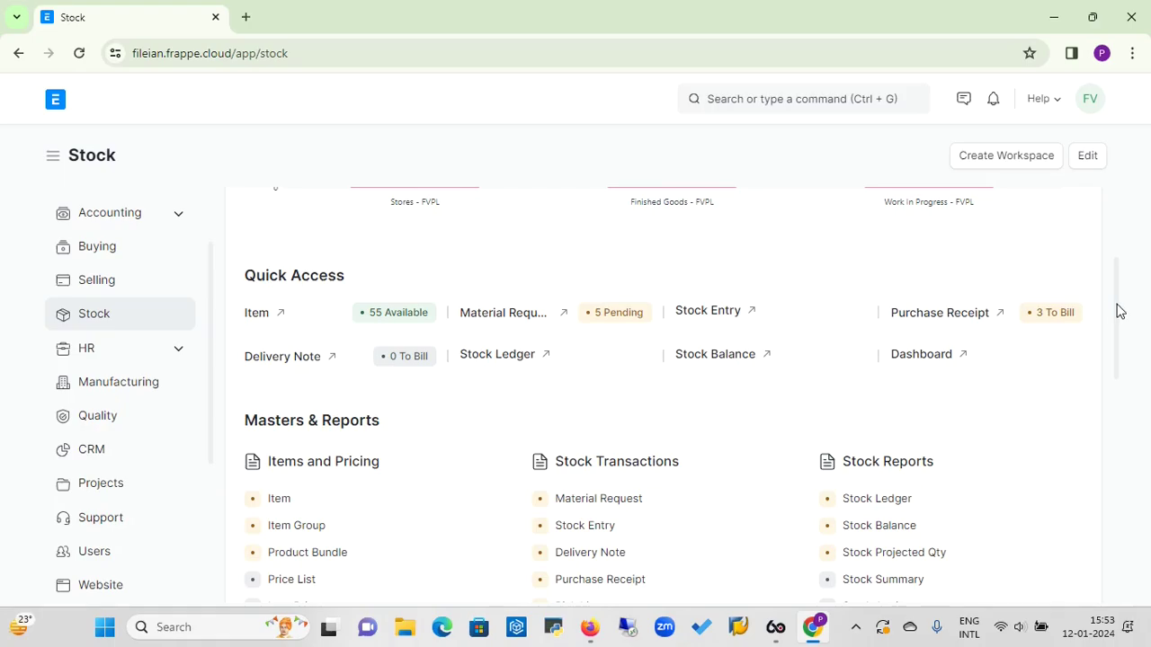
{"action": "left_click_drag", "start_coordinate": [1119, 311], "coordinate": [1117, 366]}
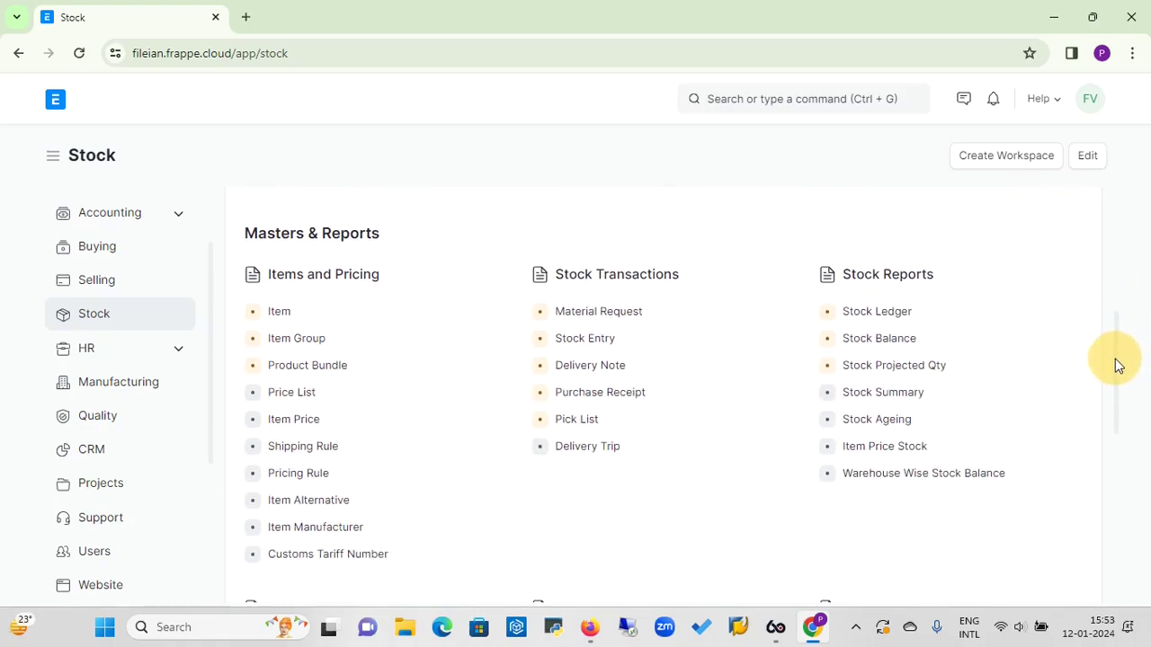
{"action": "left_click", "coordinate": [280, 312]}
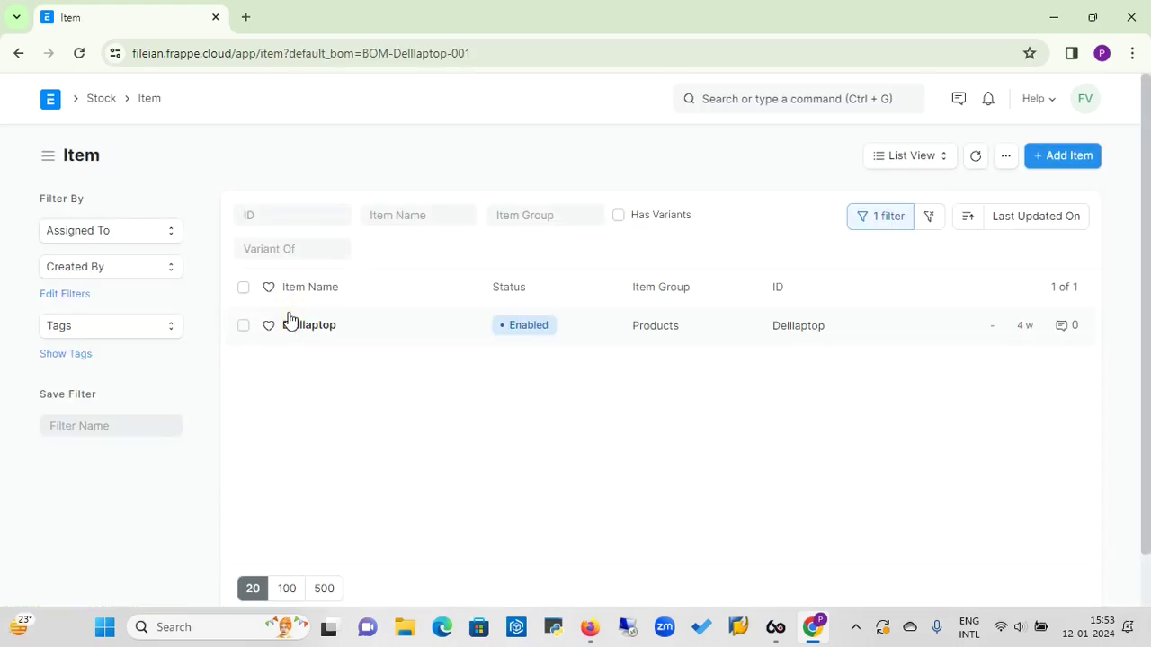
{"action": "left_click", "coordinate": [880, 222]}
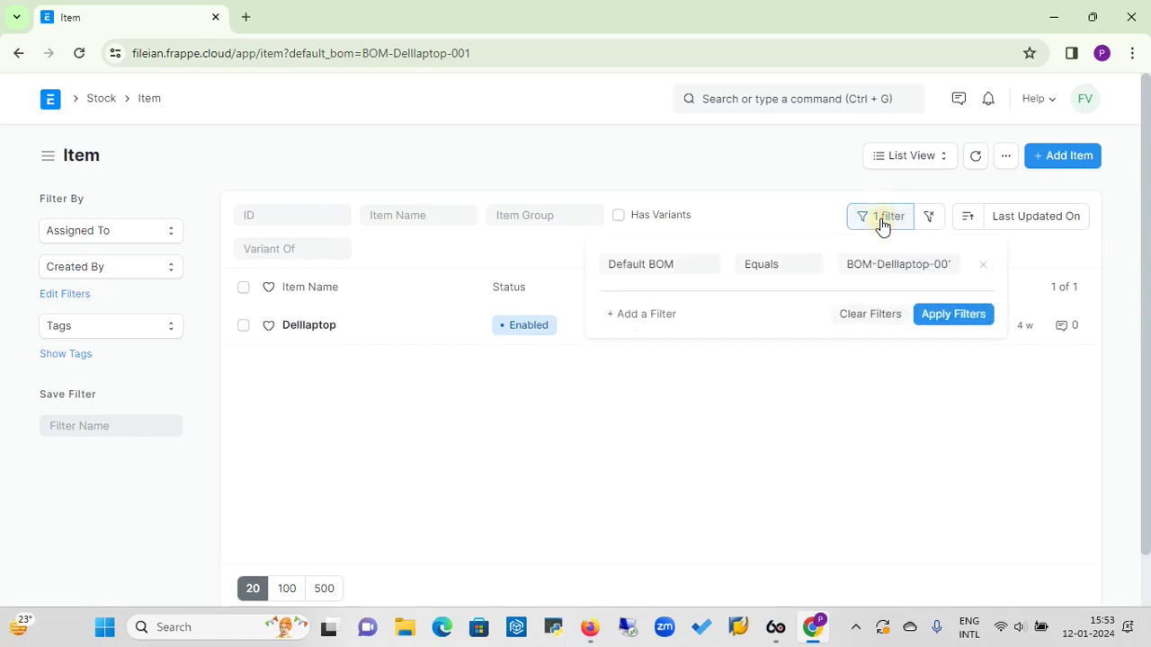
{"action": "left_click", "coordinate": [869, 316]}
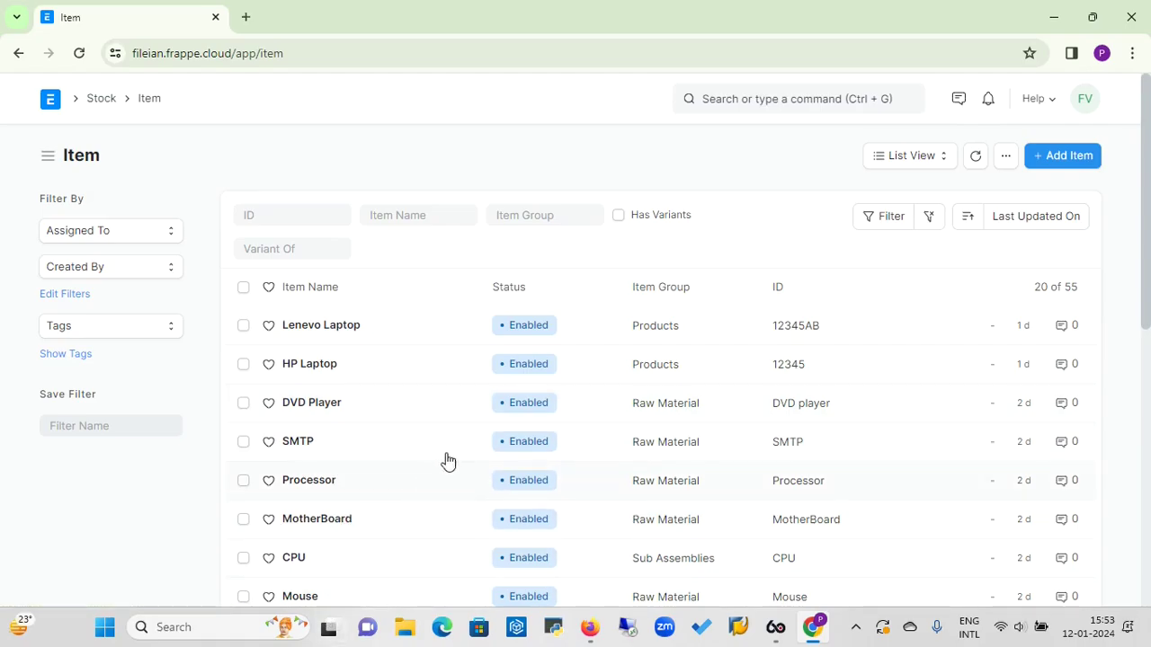
Start a new item in the full form and set its Item Code to 12345RM
{"action": "left_click", "coordinate": [1066, 162]}
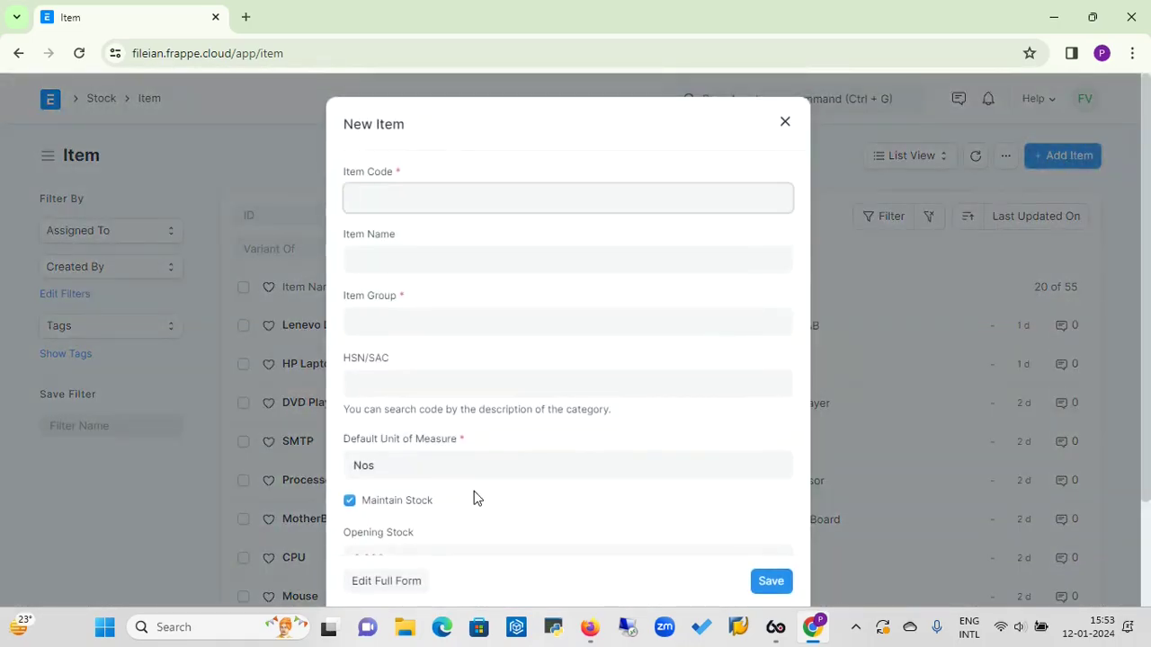
{"action": "left_click", "coordinate": [406, 580]}
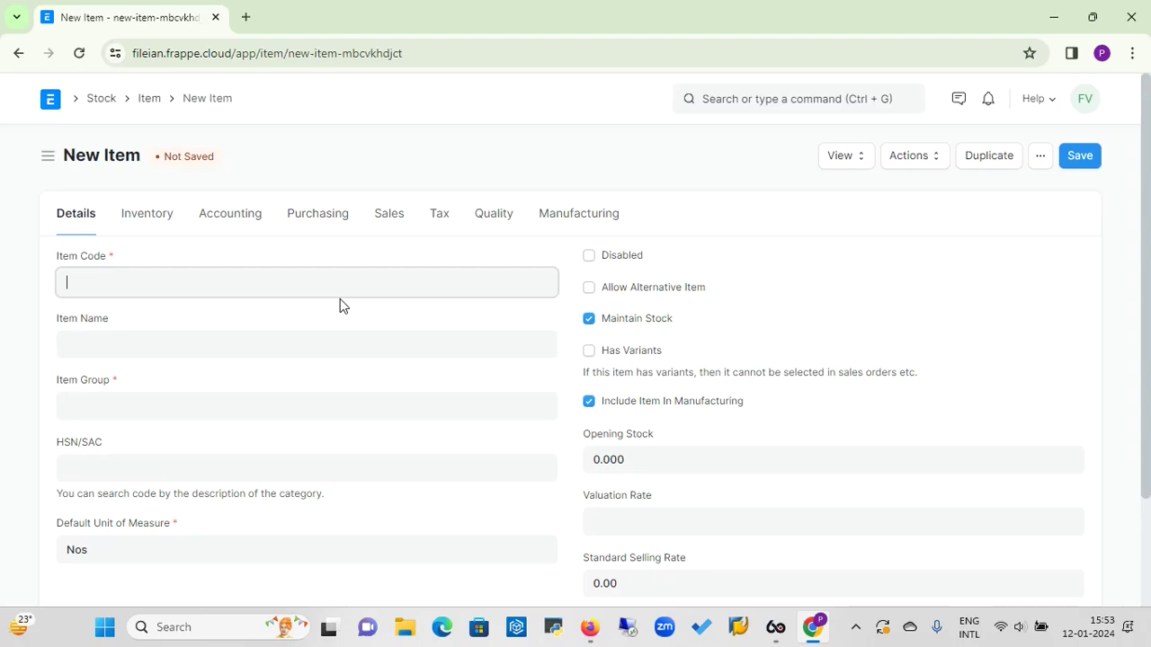
{"action": "type", "text": "12345"}
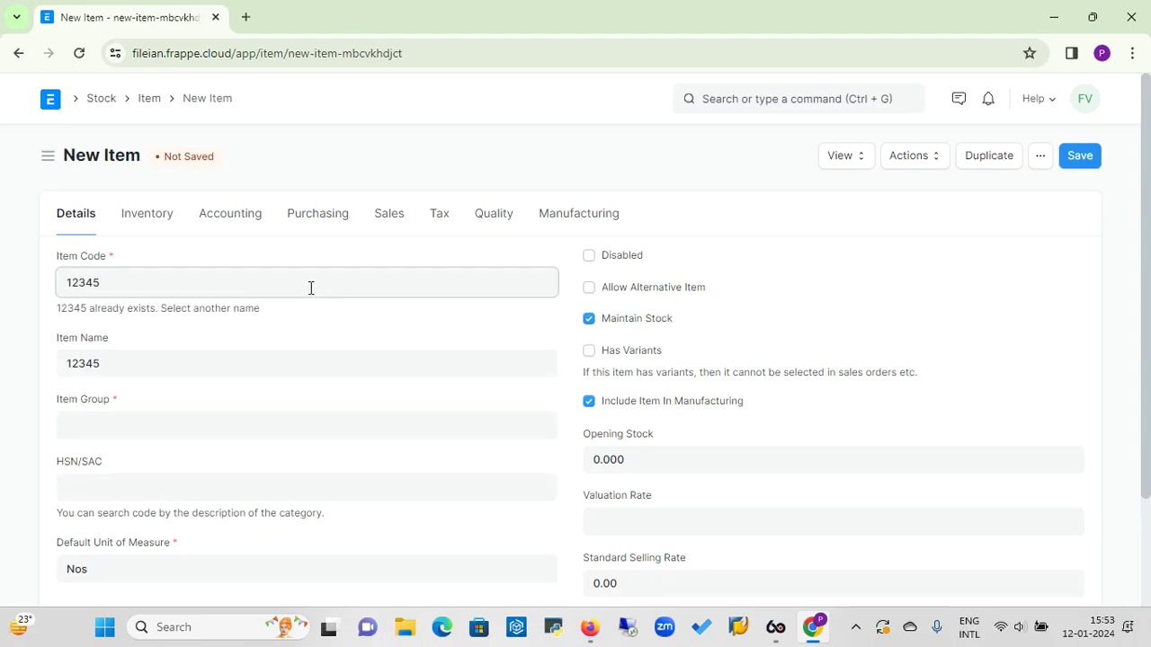
{"action": "type", "text": "FG"}
{"action": "key", "text": "BackSpace"}
{"action": "key", "text": "BackSpace"}
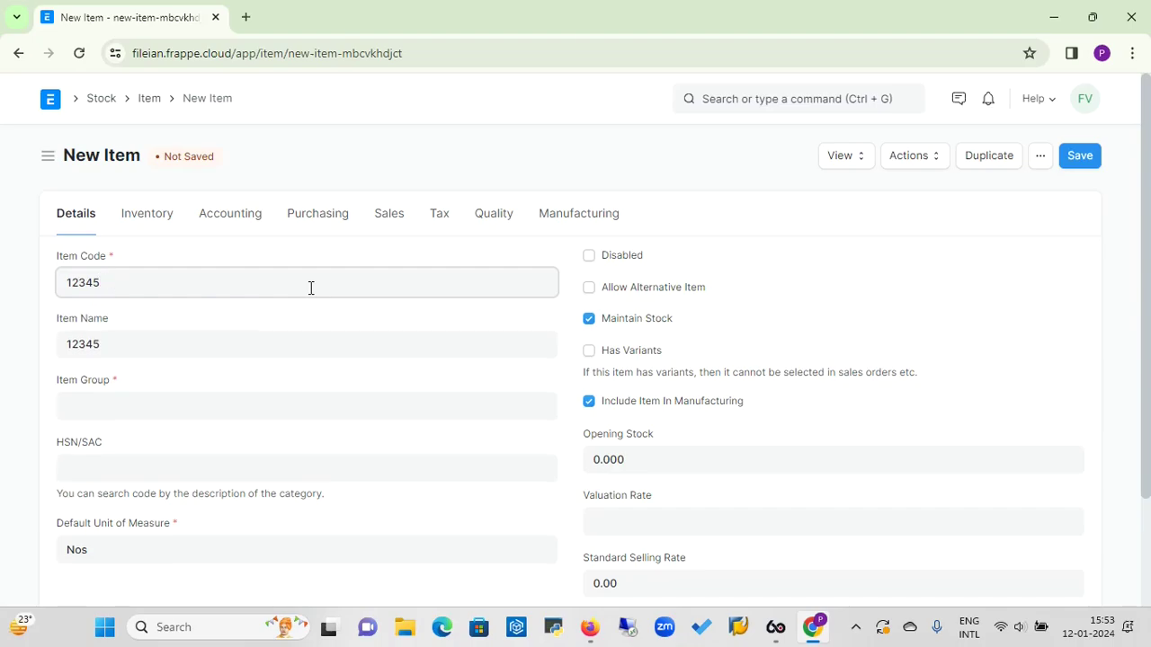
{"action": "type", "text": "RM"}
Set the Item Name of the new item to Nails
{"action": "left_click", "coordinate": [158, 352]}
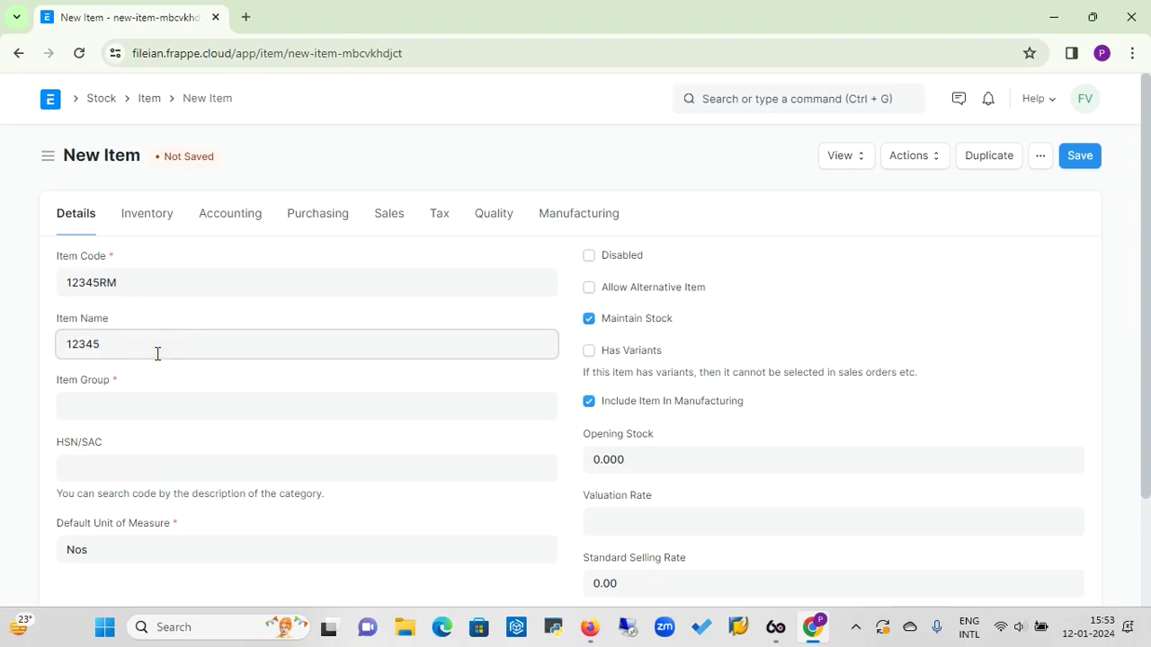
{"action": "key", "text": "BackSpace"}
{"action": "key", "text": "BackSpace"}
{"action": "key", "text": "BackSpace"}
{"action": "key", "text": "BackSpace"}
{"action": "type", "text": "Nails"}
From the Item Group field, create and save a new item group named Boughout with All Item Groups as its parent
{"action": "left_click", "coordinate": [125, 406]}
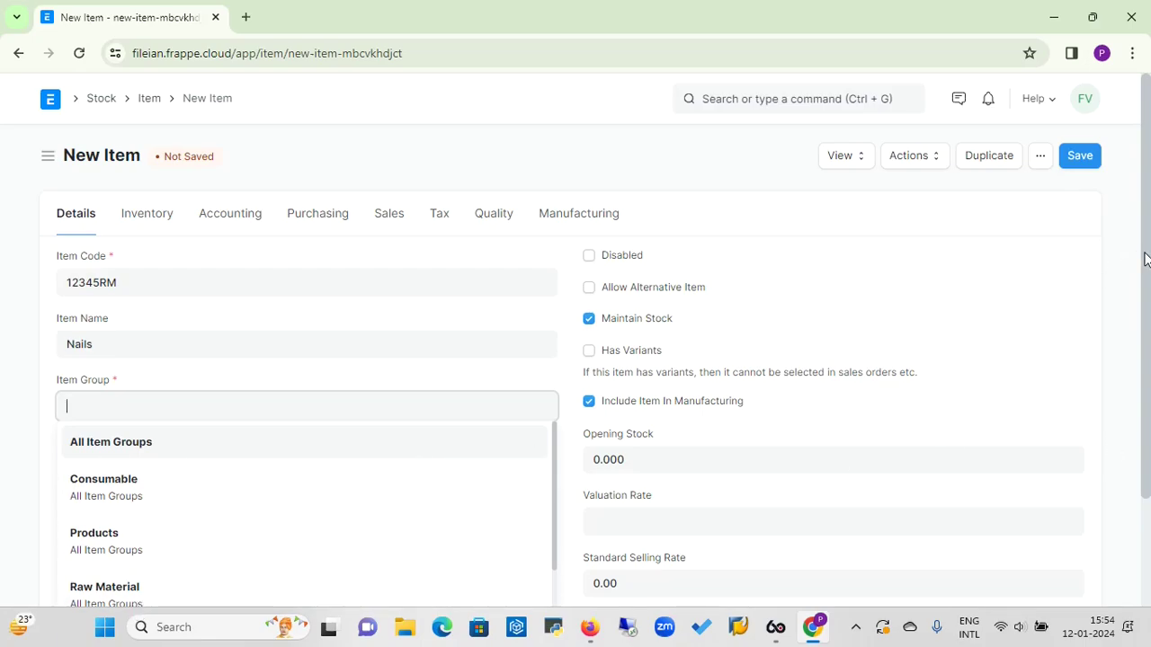
{"action": "left_click_drag", "start_coordinate": [1140, 258], "coordinate": [1141, 365]}
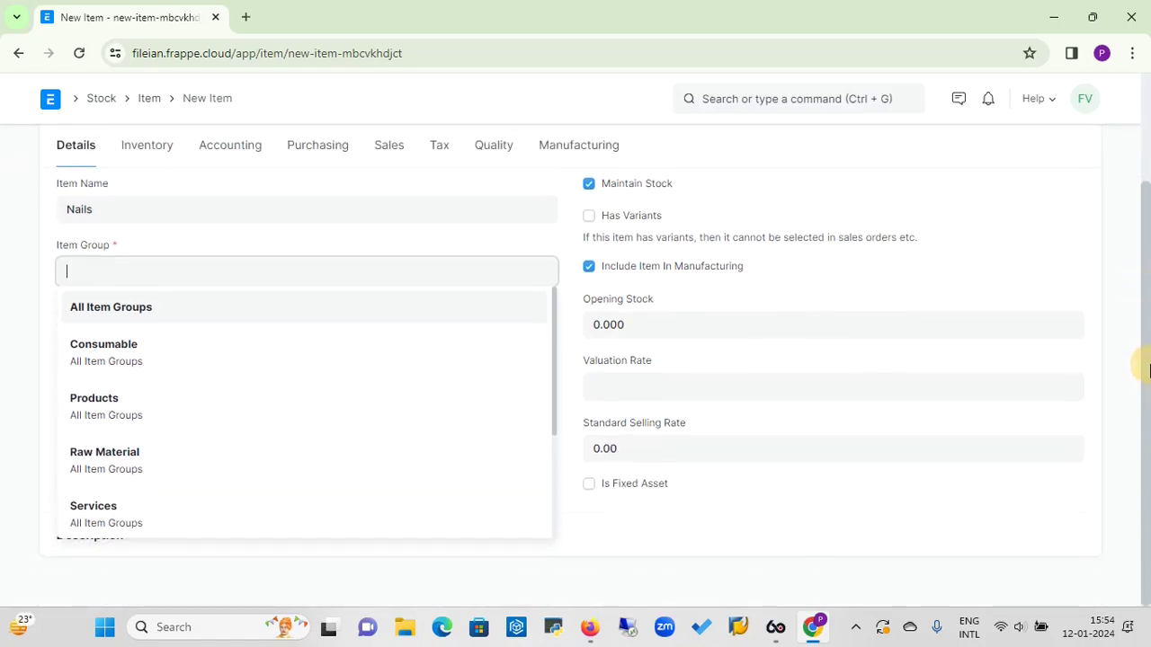
{"action": "left_click_drag", "start_coordinate": [553, 404], "coordinate": [554, 503]}
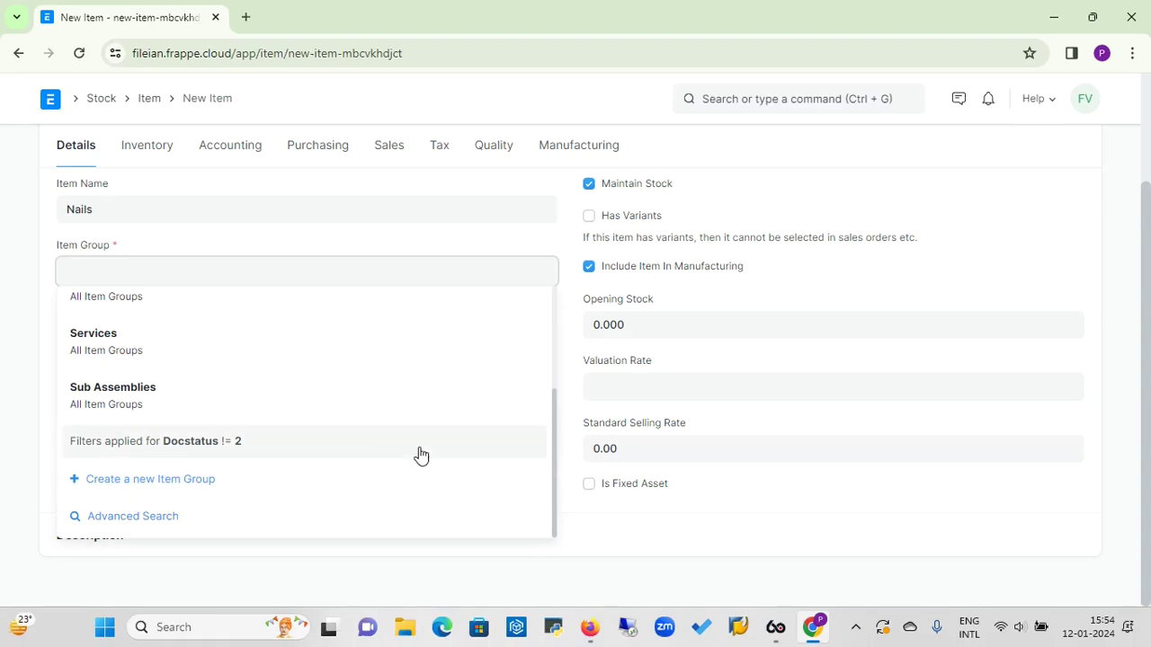
{"action": "mouse_move", "coordinate": [554, 412]}
{"action": "left_mouse_down"}
{"action": "mouse_move", "coordinate": [545, 284]}
{"action": "mouse_move", "coordinate": [560, 416]}
{"action": "left_mouse_up"}
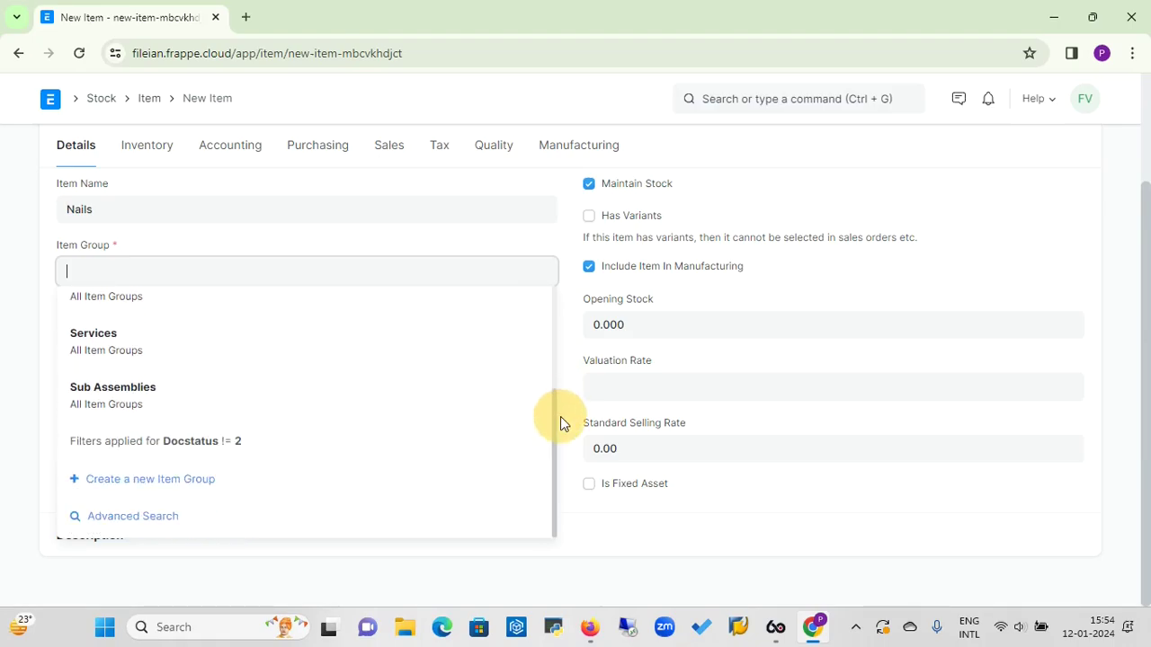
{"action": "left_click", "coordinate": [180, 490]}
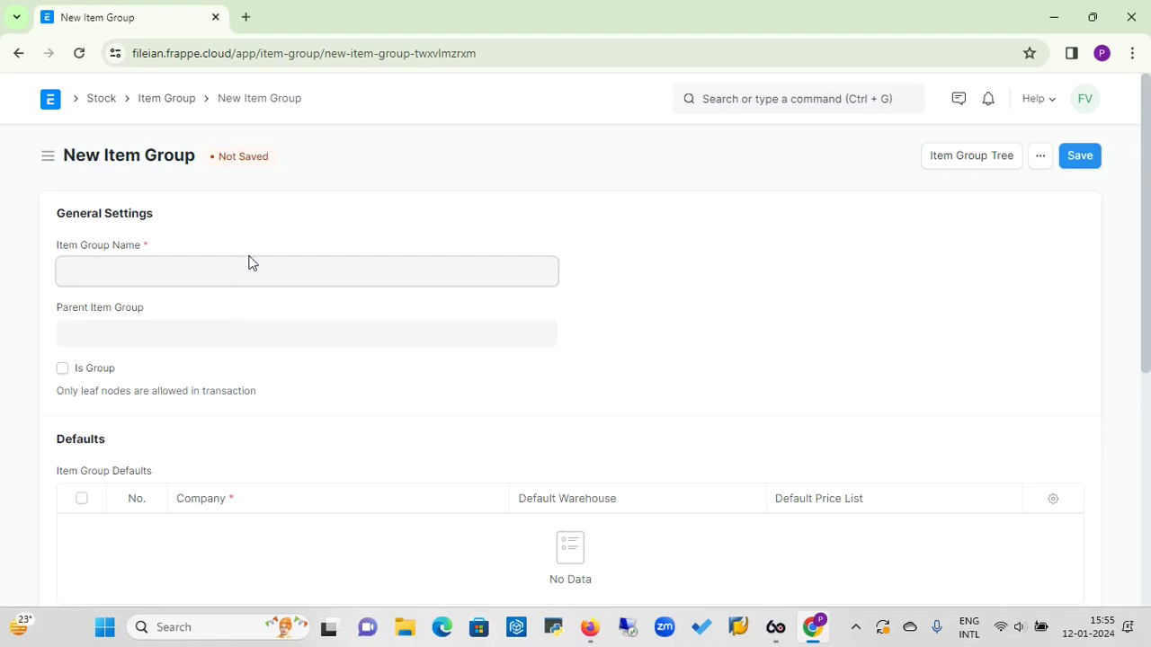
{"action": "type", "text": "Boughout"}
{"action": "left_click", "coordinate": [209, 322]}
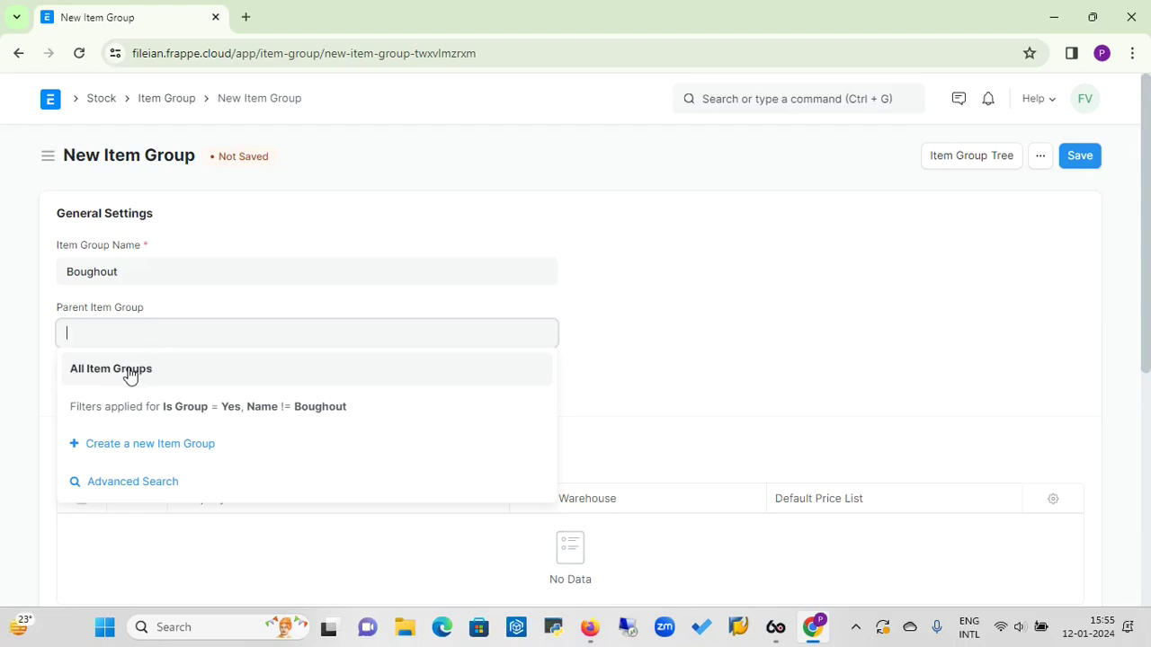
{"action": "left_click", "coordinate": [129, 371]}
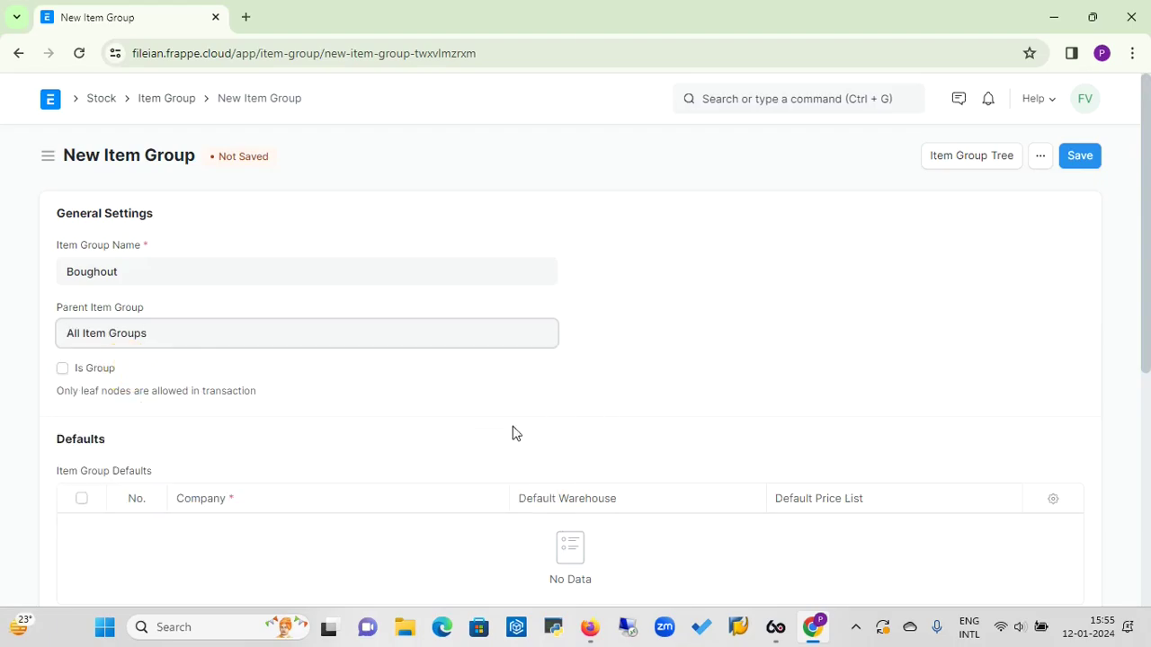
{"action": "left_click", "coordinate": [1087, 160]}
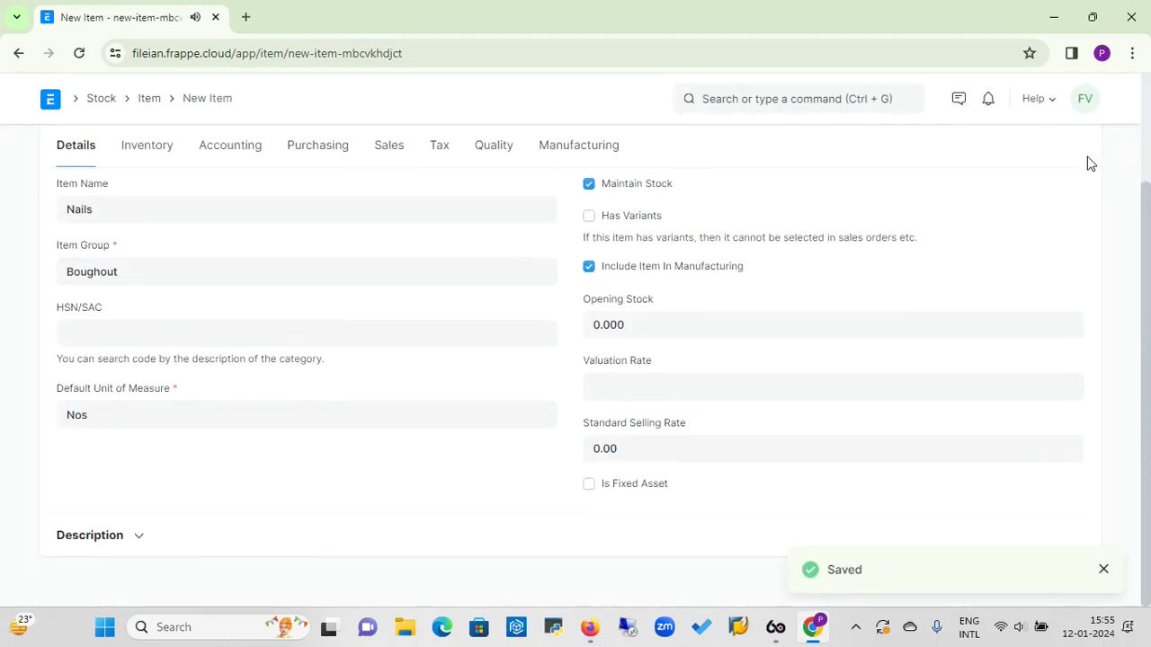
Change the Item Group of the Nails item to Raw Material
{"action": "left_click", "coordinate": [420, 276]}
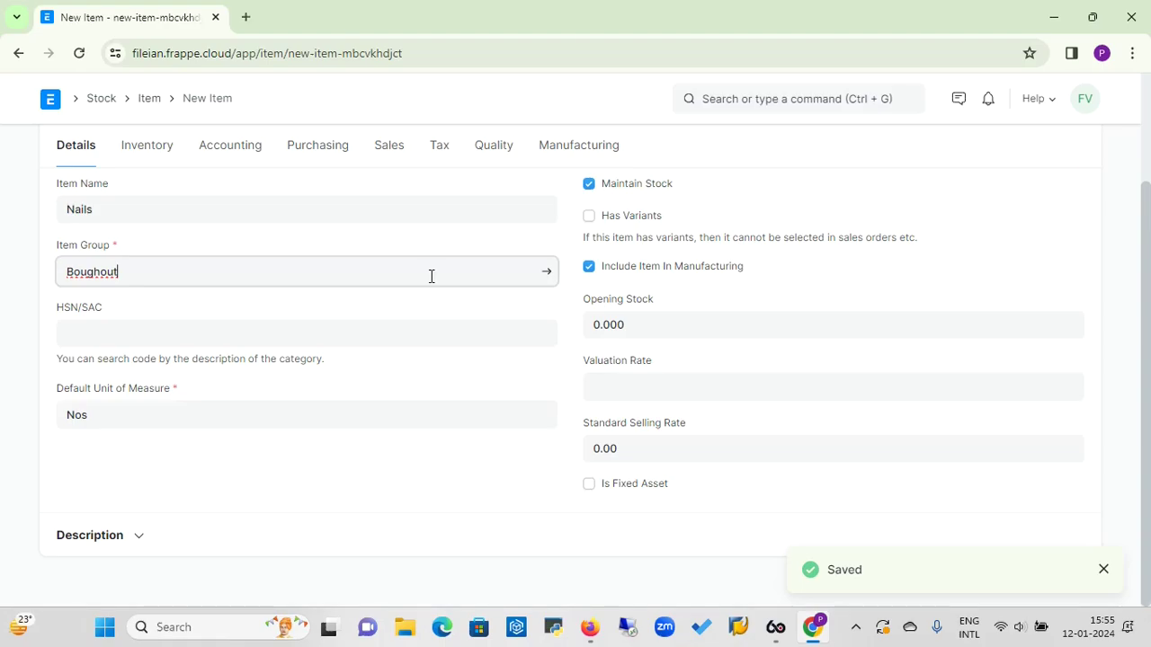
{"action": "key", "text": "BackSpace"}
{"action": "key", "text": "BackSpace"}
{"action": "key", "text": "BackSpace"}
{"action": "key", "text": "BackSpace"}
{"action": "key", "text": "BackSpace"}
{"action": "key", "text": "BackSpace"}
{"action": "key", "text": "BackSpace"}
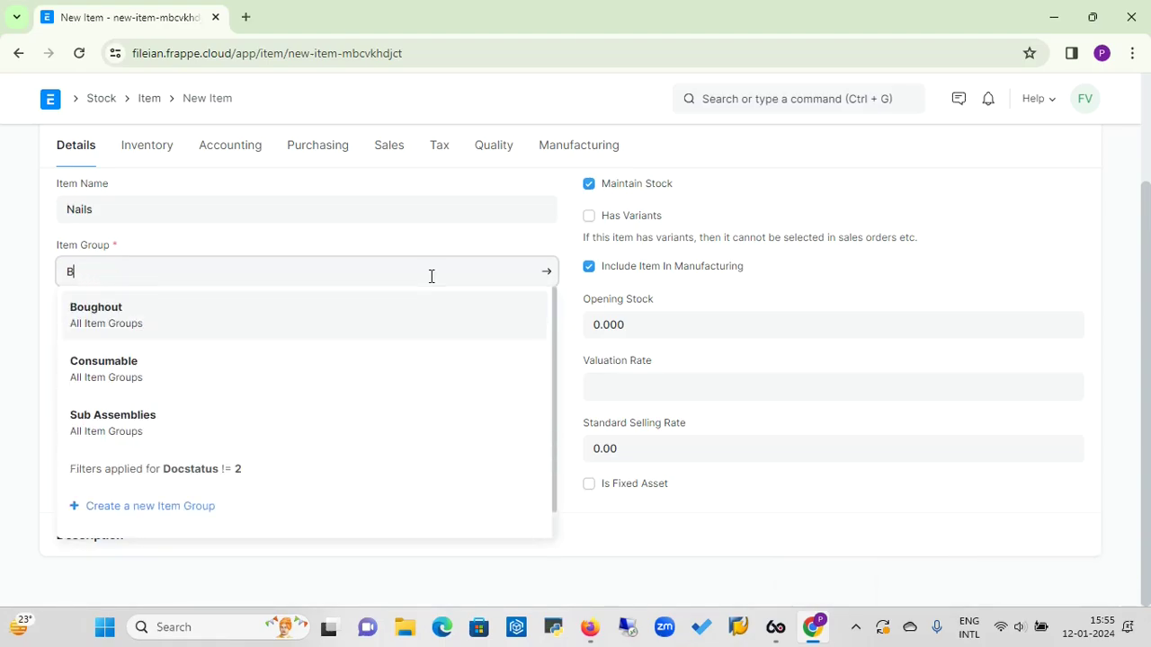
{"action": "key", "text": "BackSpace"}
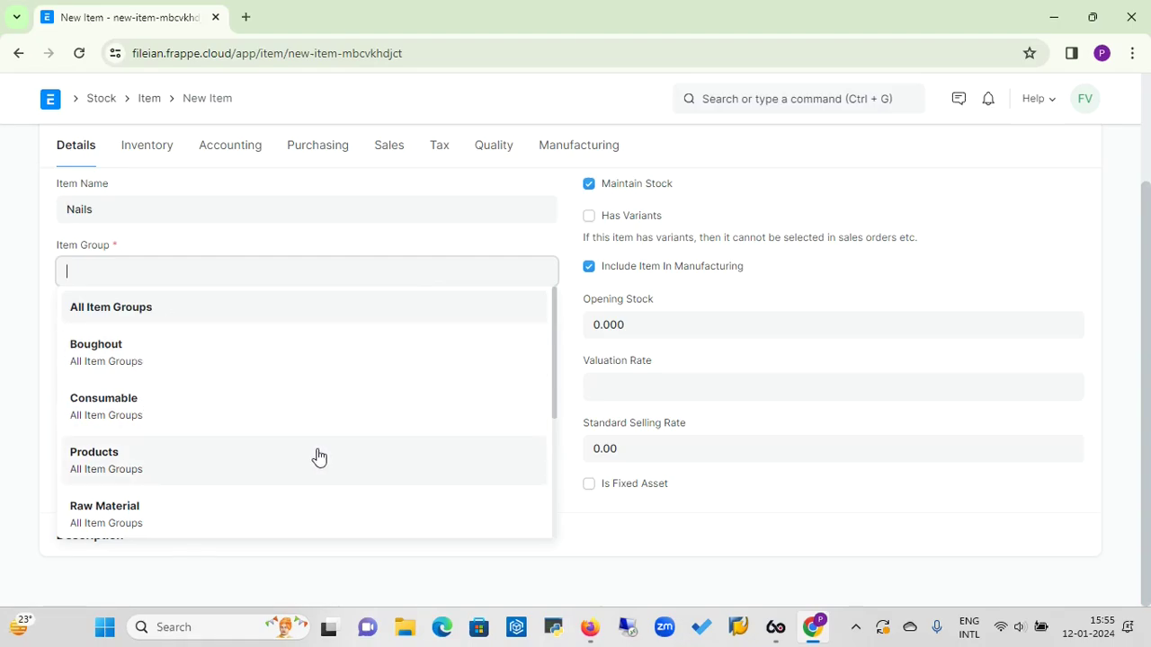
{"action": "left_click", "coordinate": [134, 512]}
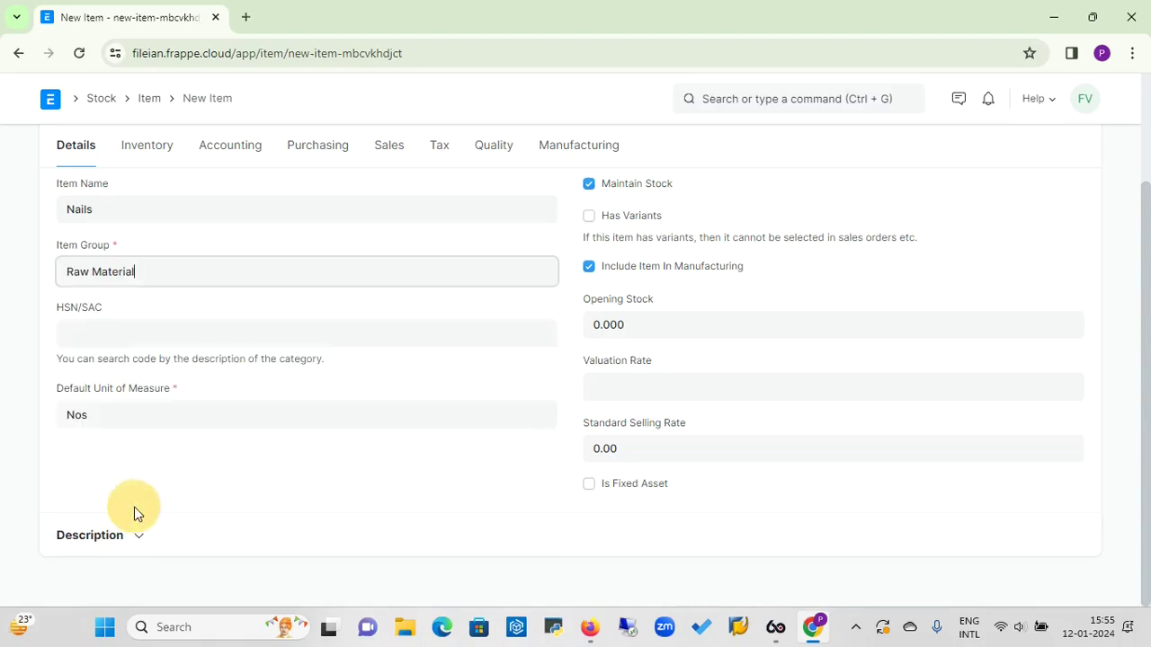
Search the HSN/SAC codes of the Nails item for hardware
{"action": "left_click", "coordinate": [330, 338]}
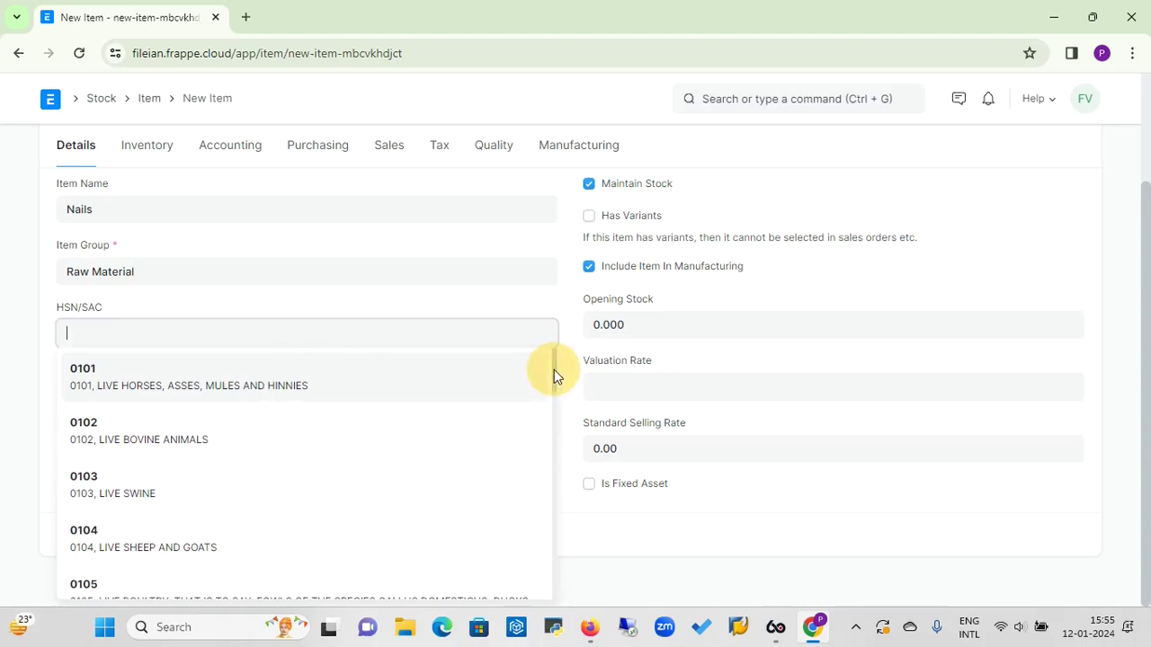
{"action": "scroll", "coordinate": [554, 372], "scroll_direction": "down", "scroll_amount": 1}
{"action": "type", "text": "ha"}
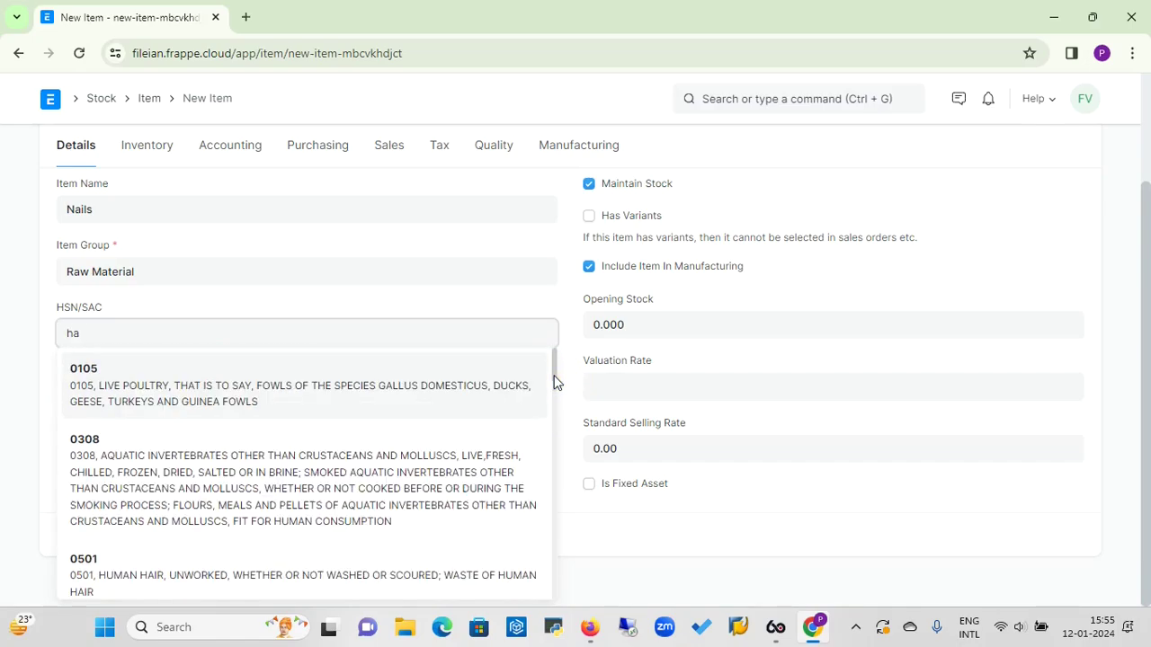
{"action": "type", "text": "rd"}
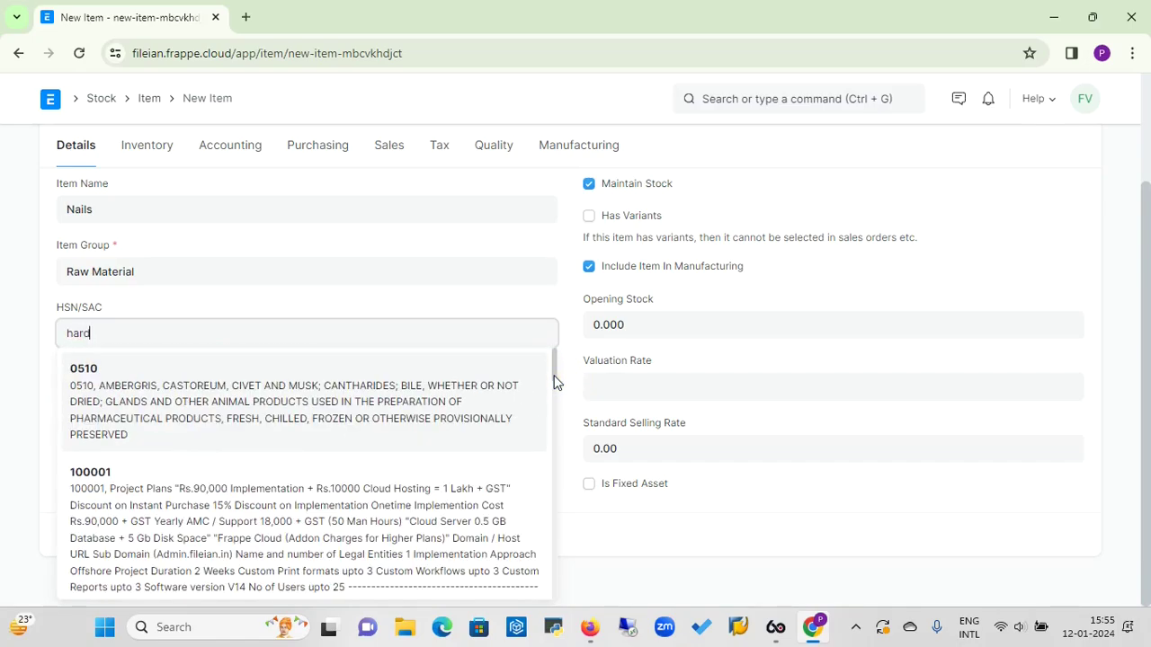
{"action": "type", "text": "w"}
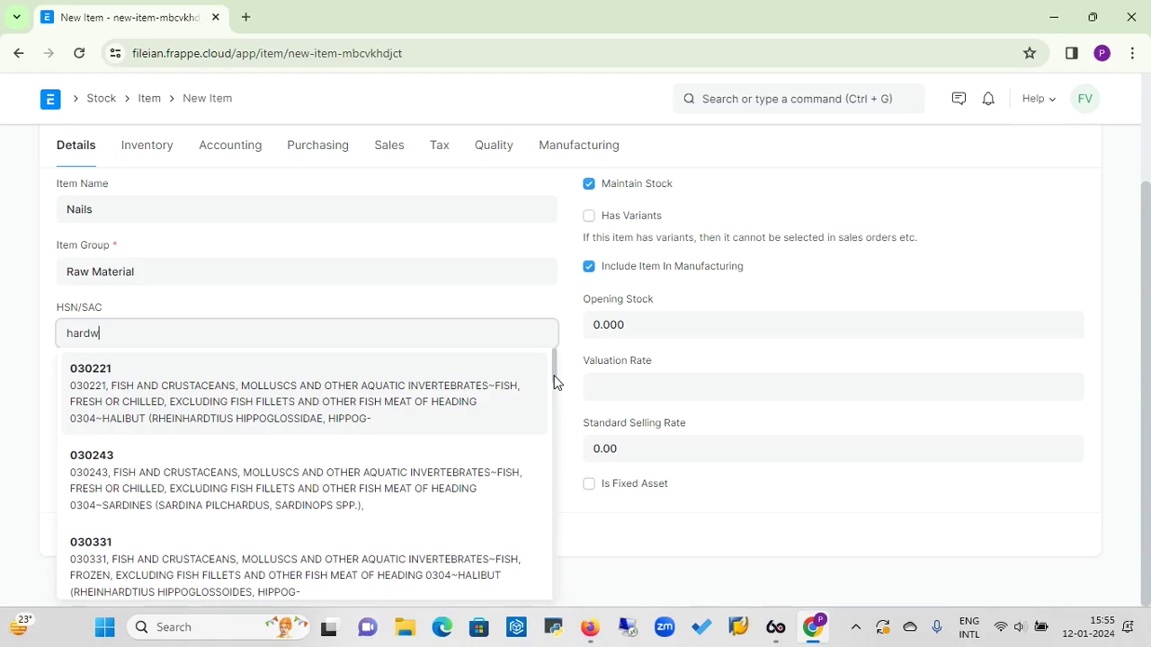
{"action": "type", "text": "are"}
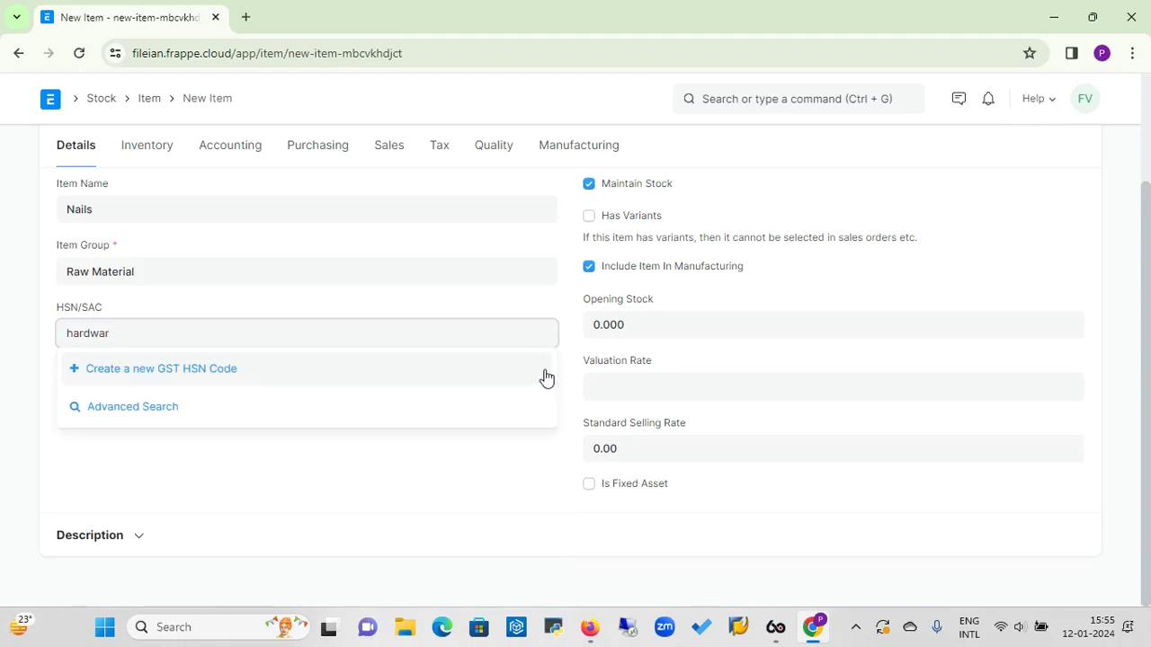
Replace the HSN/SAC search text with Nails and look through the matching codes
{"action": "key", "text": "BackSpace"}
{"action": "key", "text": "BackSpace"}
{"action": "key", "text": "BackSpace"}
{"action": "key", "text": "BackSpace"}
{"action": "key", "text": "BackSpace"}
{"action": "key", "text": "BackSpace"}
{"action": "key", "text": "BackSpace"}
{"action": "type", "text": "Nails"}
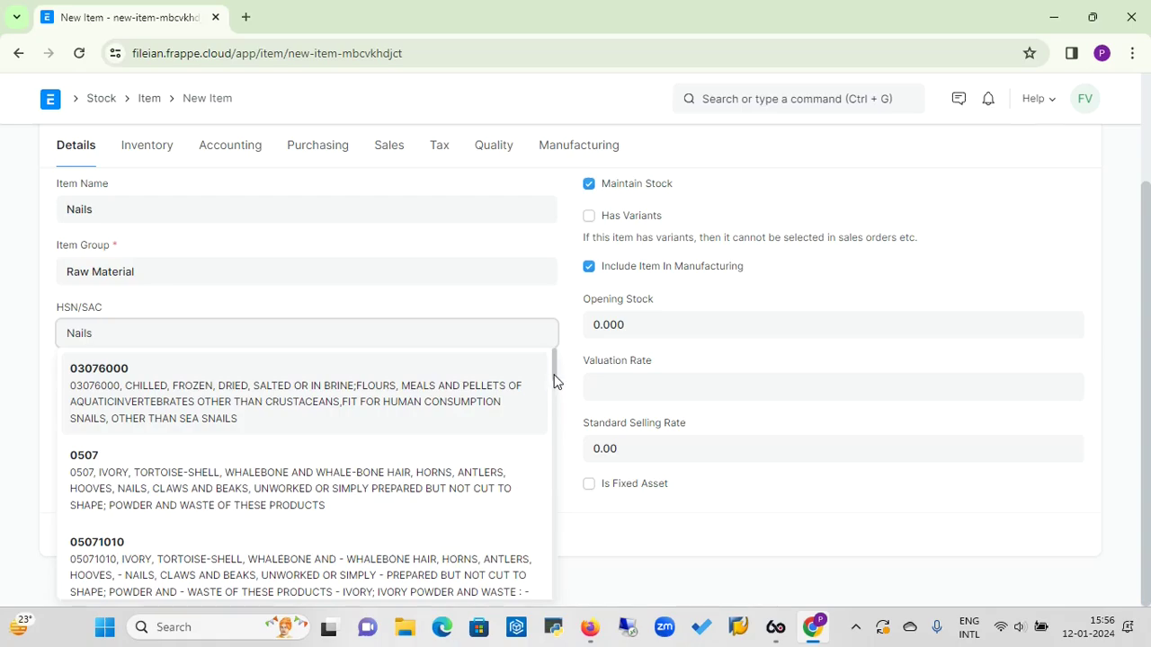
{"action": "left_click_drag", "start_coordinate": [553, 375], "coordinate": [553, 432]}
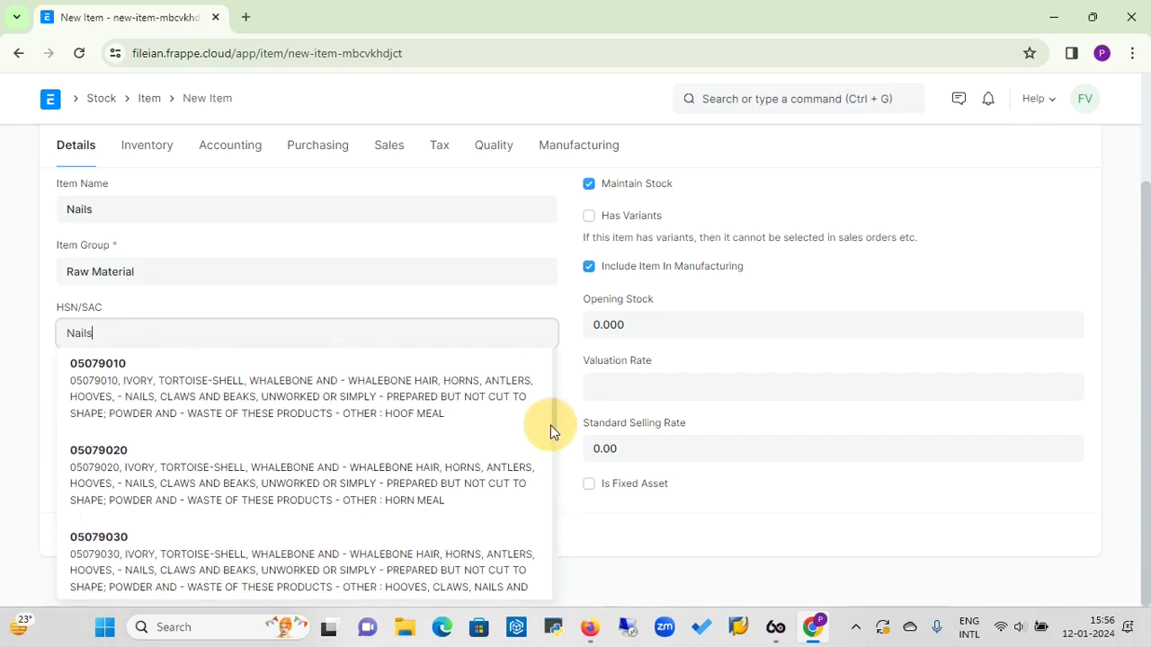
{"action": "left_click_drag", "start_coordinate": [553, 431], "coordinate": [553, 432]}
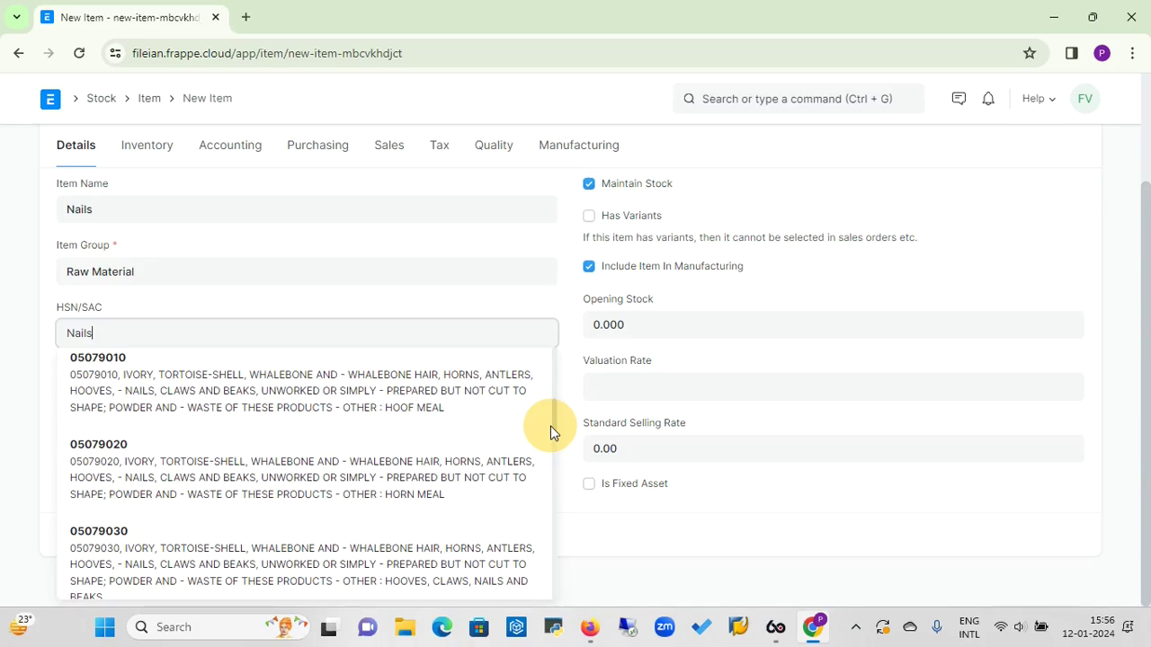
Search the HSN/SAC codes for Wire Nail and assign code 73170013 to the item
{"action": "key", "text": "BackSpace"}
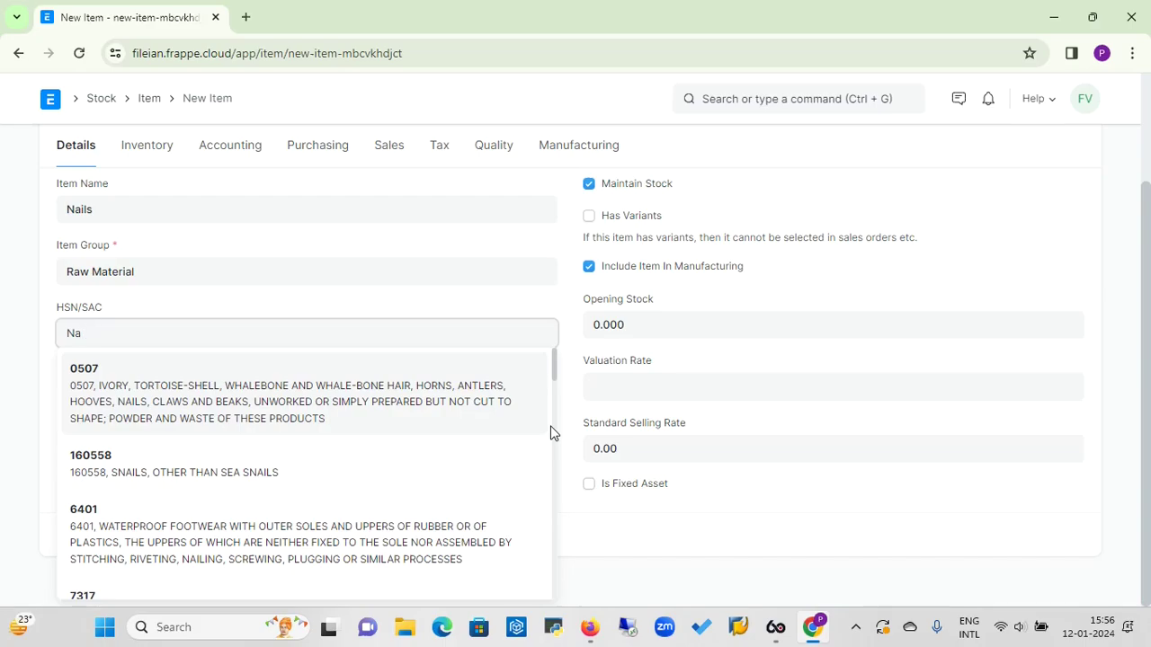
{"action": "key", "text": "BackSpace"}
{"action": "key", "text": "BackSpace"}
{"action": "type", "text": "W"}
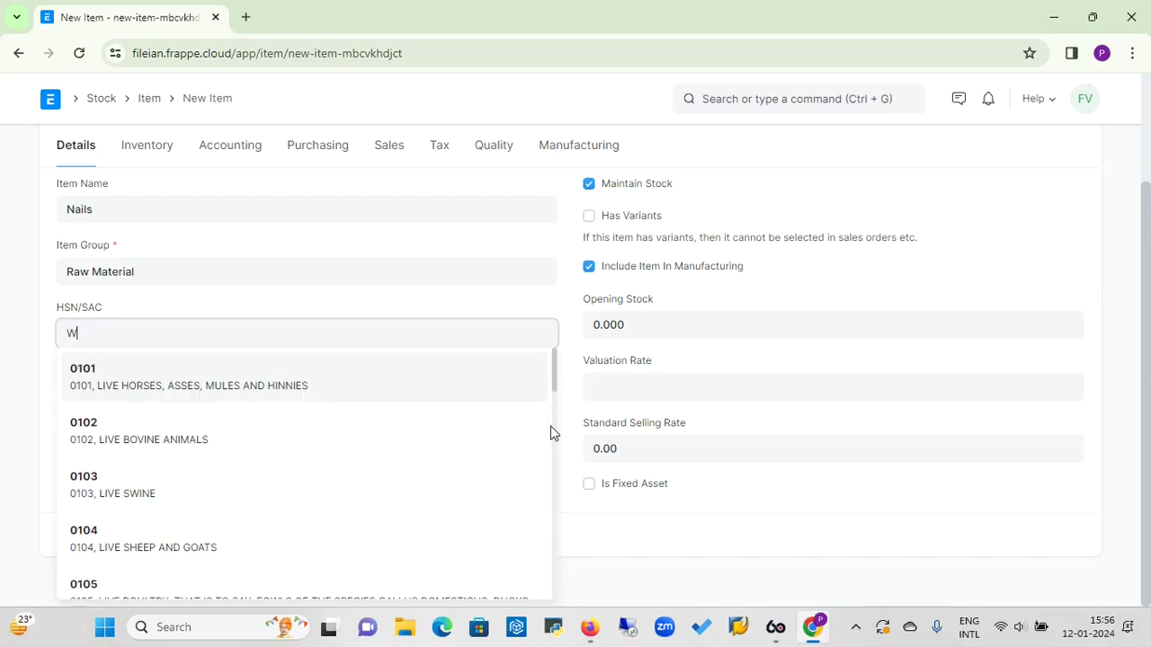
{"action": "type", "text": "ire N"}
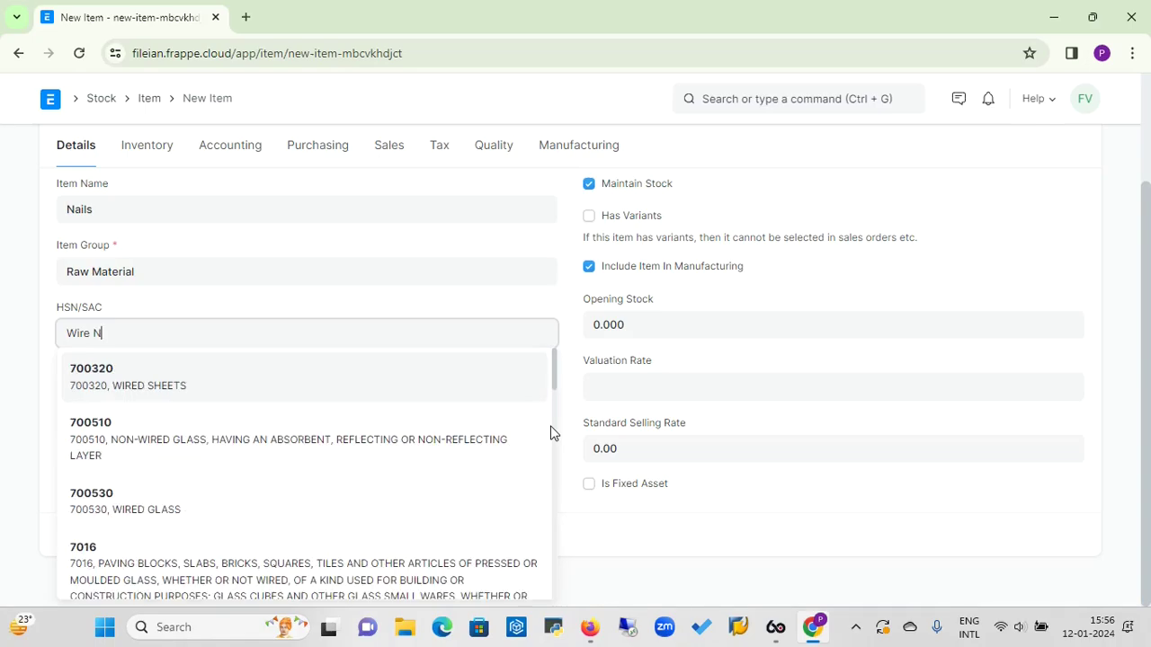
{"action": "type", "text": "ail"}
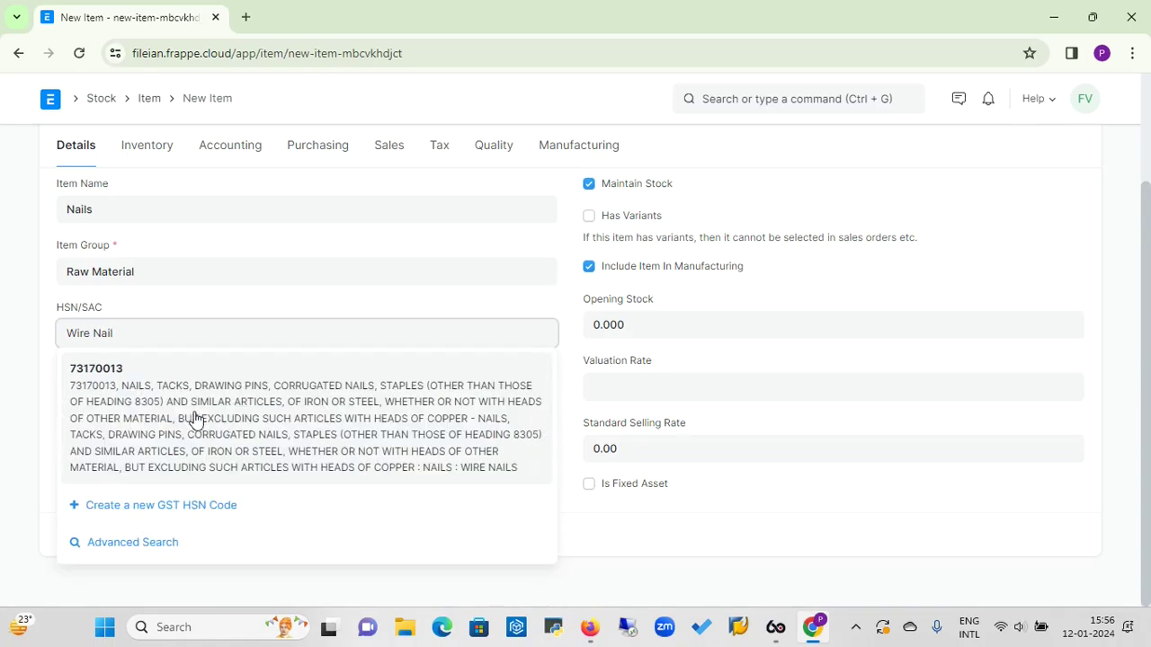
{"action": "left_click", "coordinate": [102, 371]}
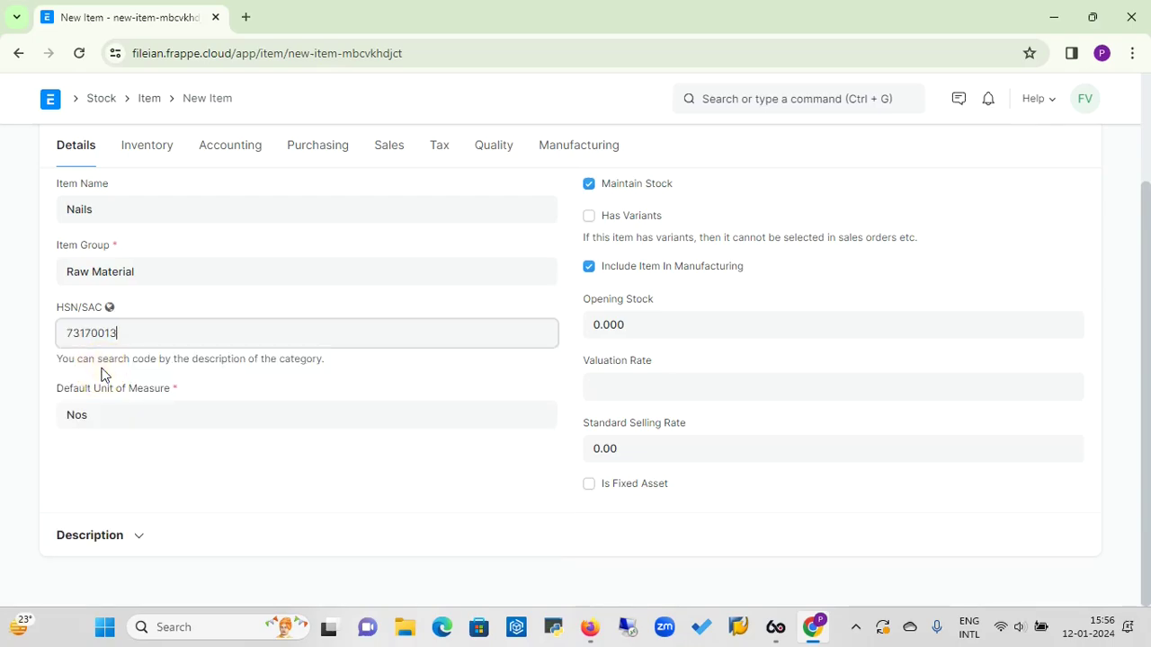
Change the Default Unit of Measure of the item to Kg
{"action": "left_click", "coordinate": [173, 426]}
{"action": "key", "text": "BackSpace"}
{"action": "key", "text": "BackSpace"}
{"action": "key", "text": "BackSpace"}
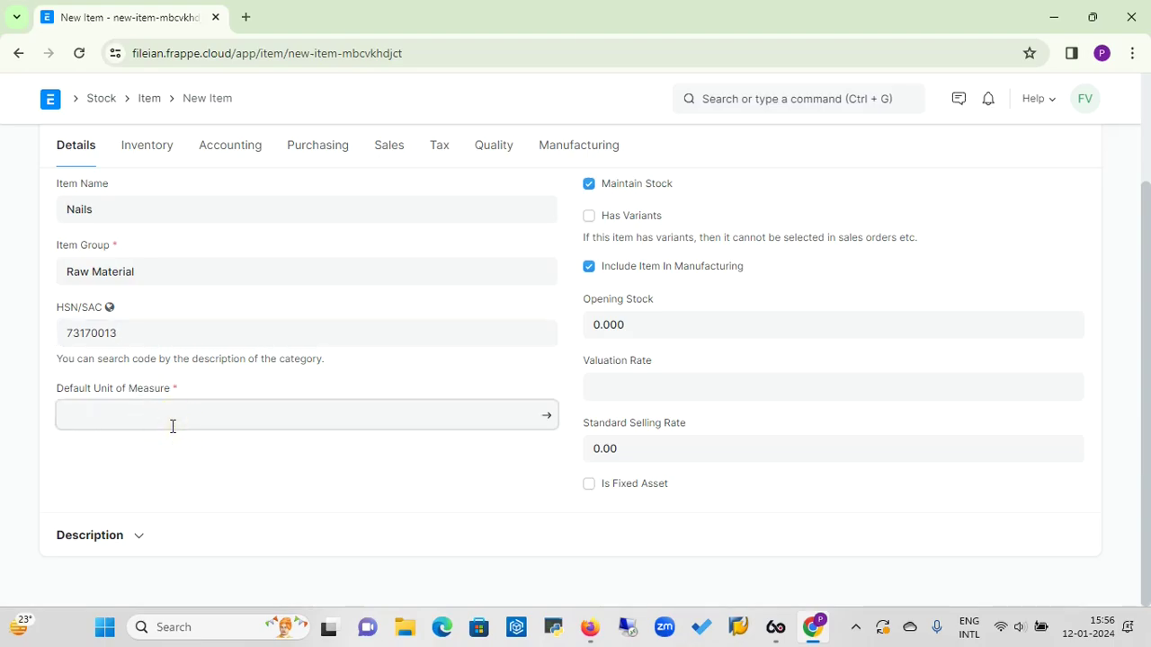
{"action": "type", "text": "K"}
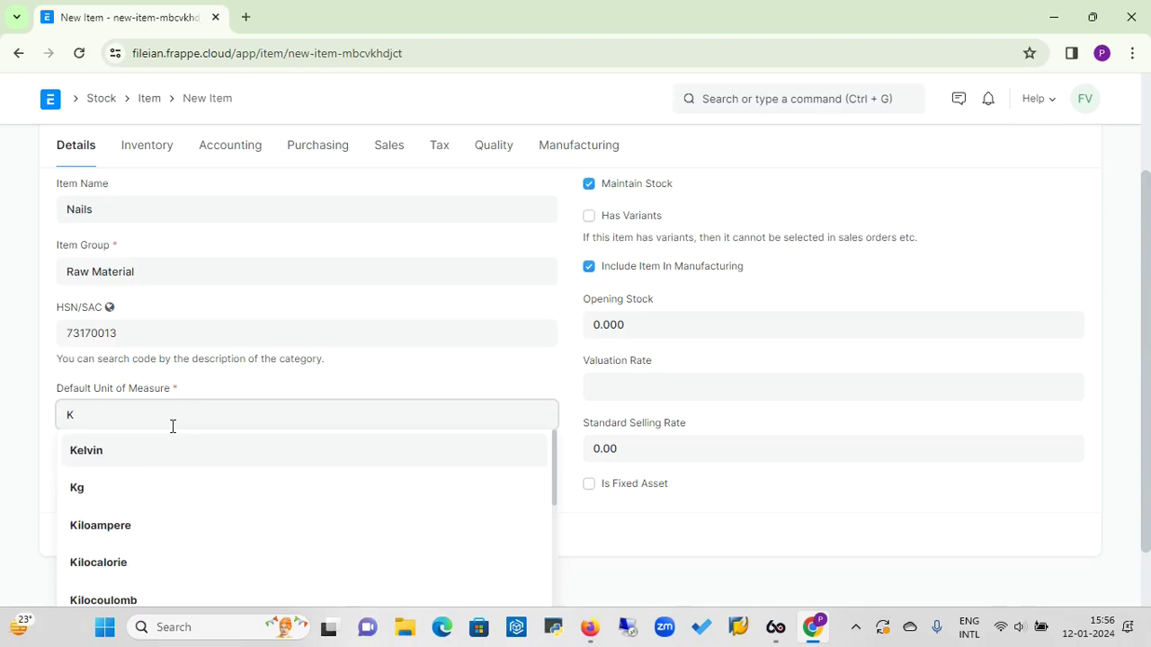
{"action": "left_click", "coordinate": [79, 494]}
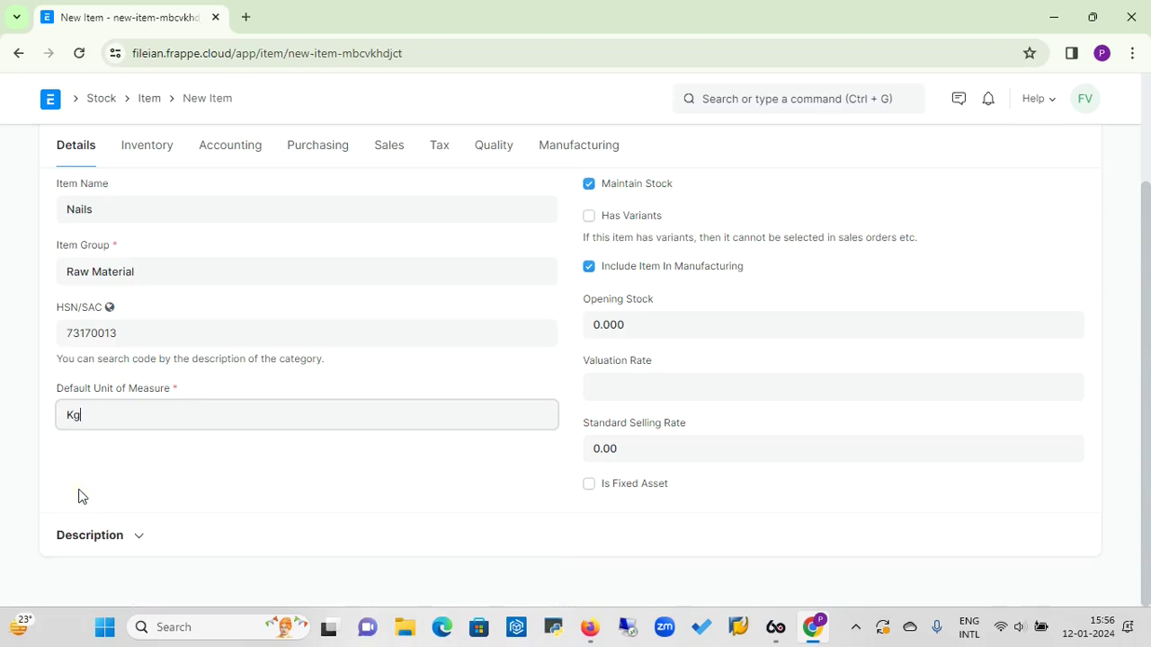
{"action": "left_click", "coordinate": [162, 407]}
Turn off Maintain Stock for the item and turn it back on
{"action": "left_click_drag", "start_coordinate": [1146, 277], "coordinate": [1140, 166]}
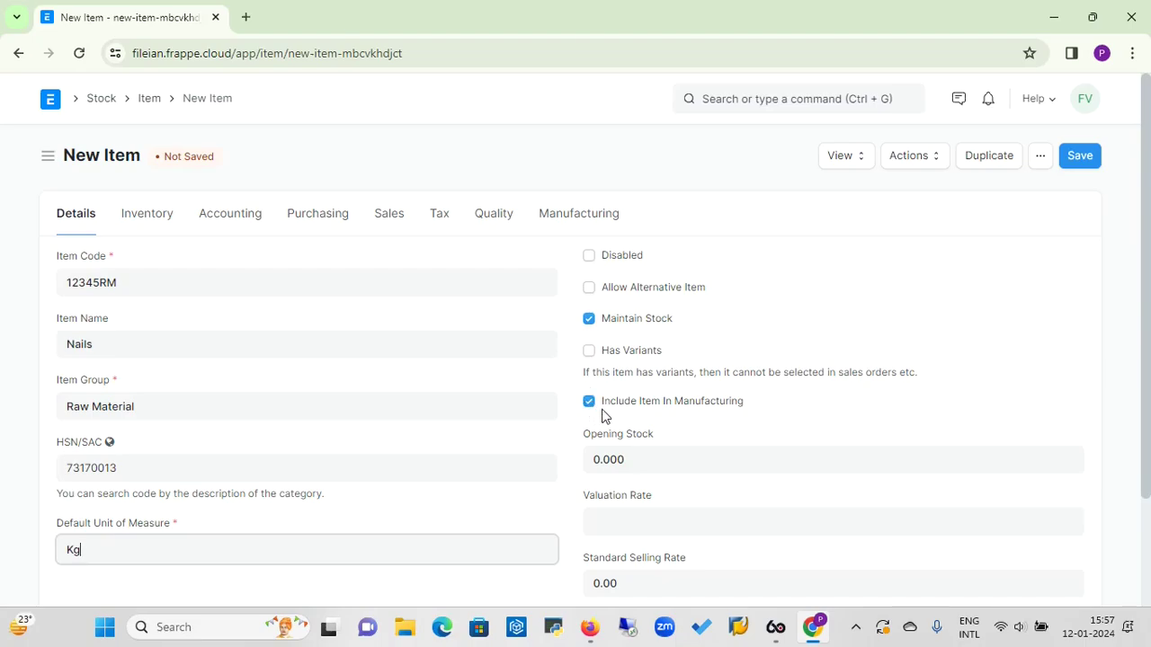
{"action": "left_click", "coordinate": [588, 320]}
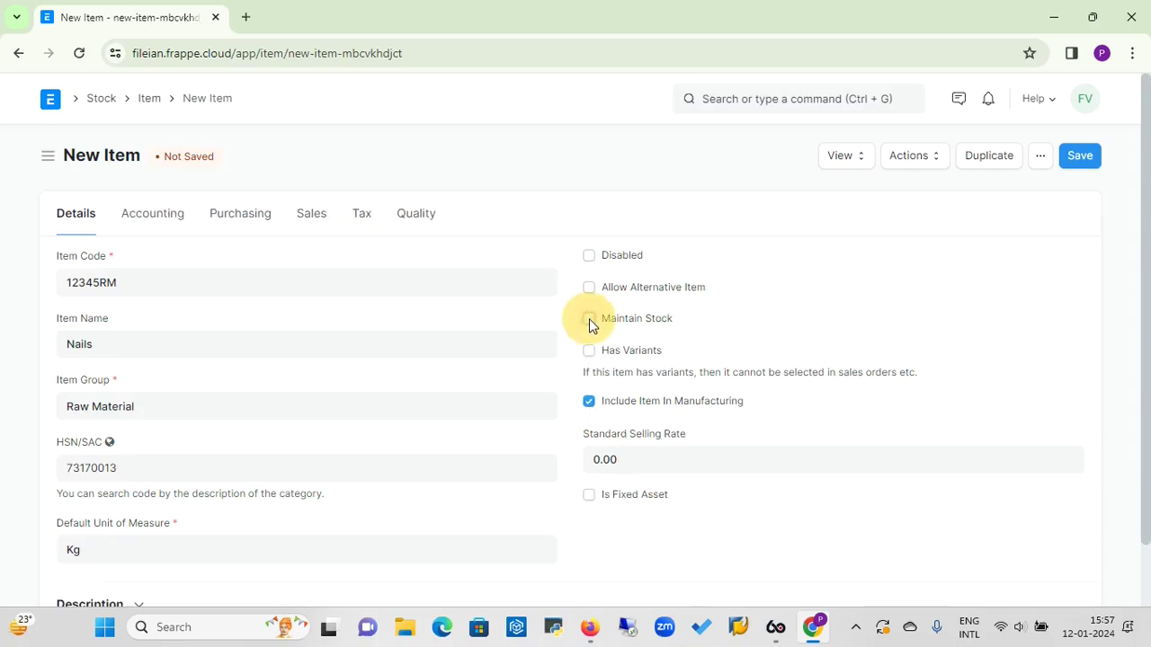
{"action": "left_click", "coordinate": [588, 319]}
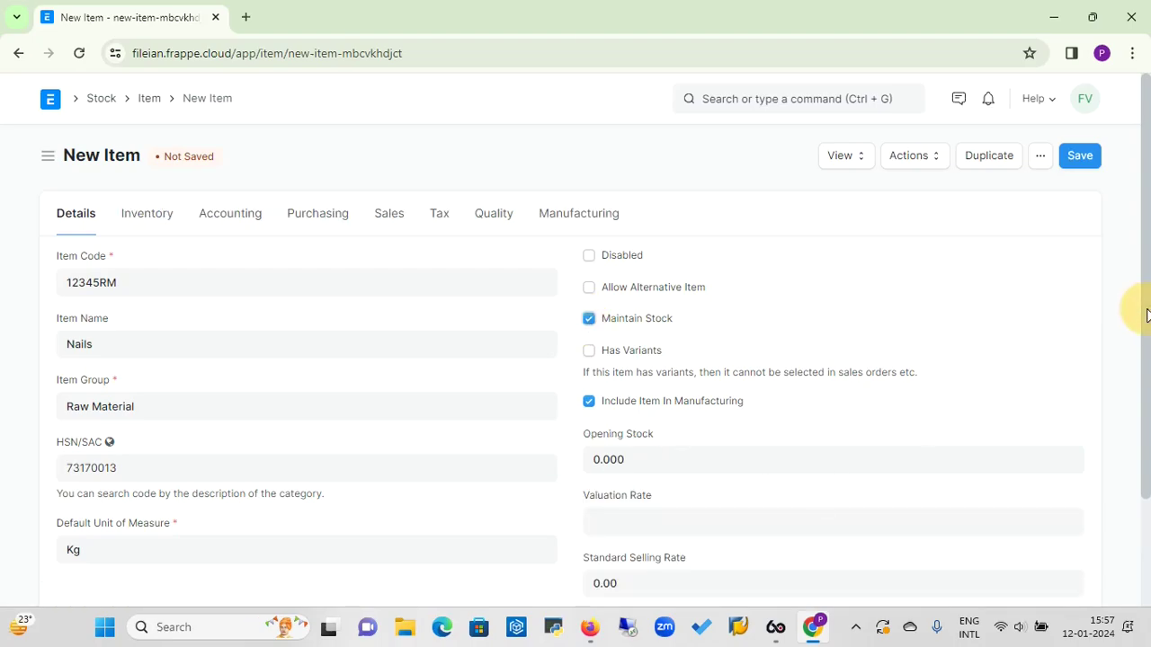
Set the Valuation Rate of the item to 57
{"action": "left_click_drag", "start_coordinate": [1143, 310], "coordinate": [1142, 374]}
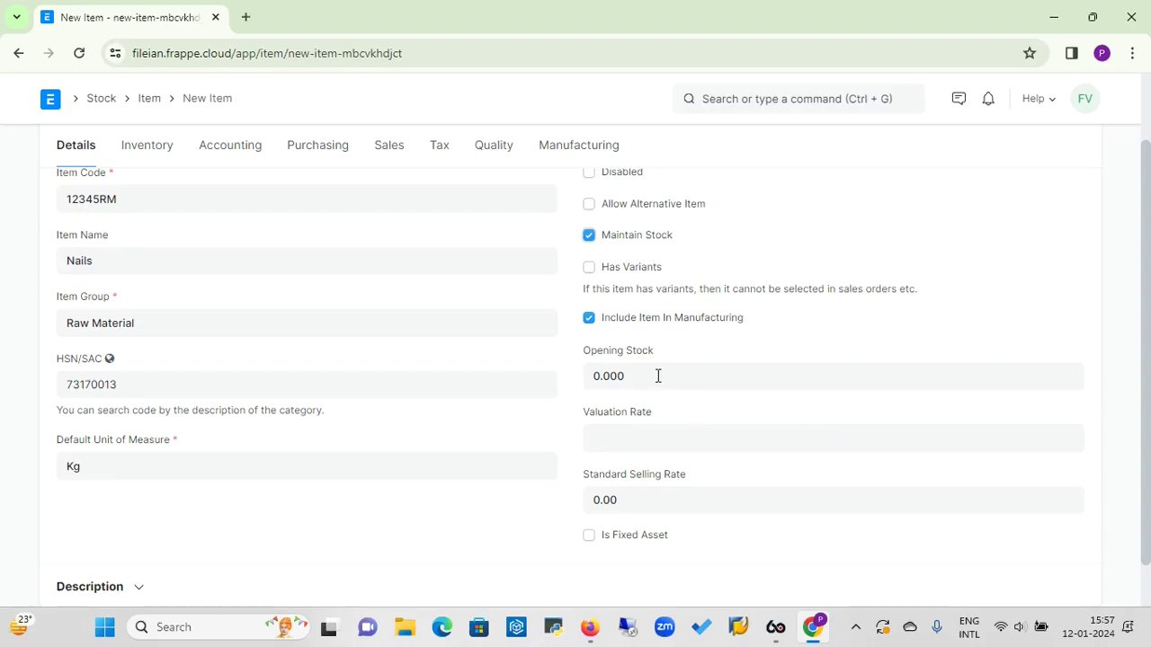
{"action": "left_click", "coordinate": [627, 440]}
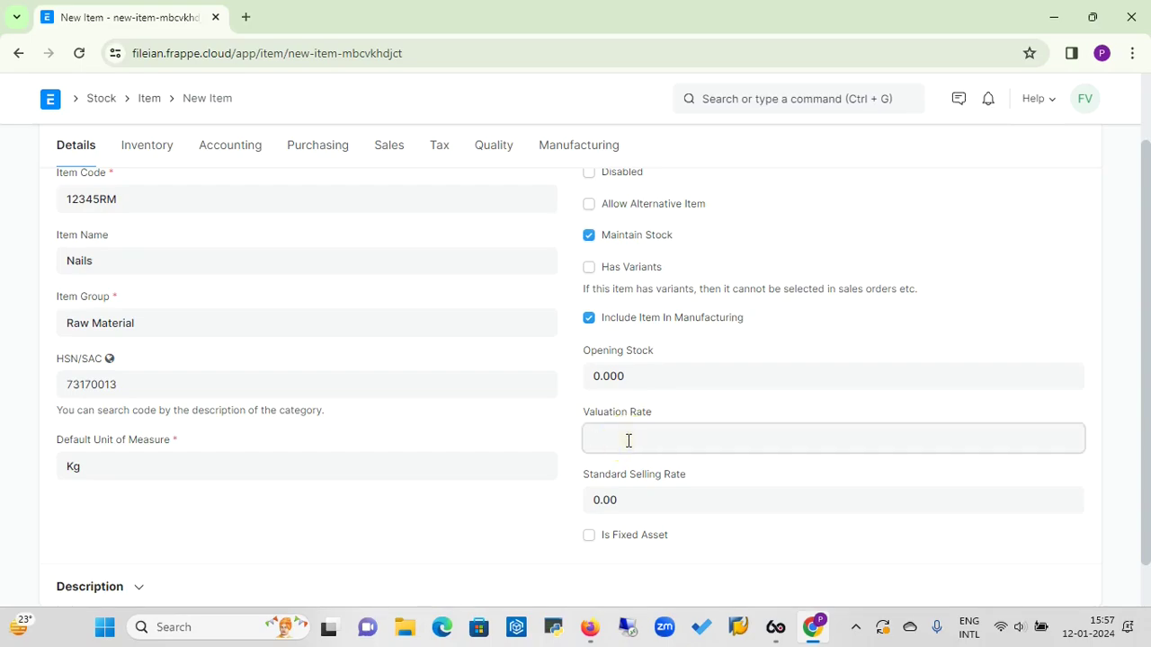
{"action": "type", "text": "57"}
Expand the Description section of the item and enter Wire Nails as its description
{"action": "scroll", "coordinate": [1145, 378], "scroll_direction": "down", "scroll_amount": 1}
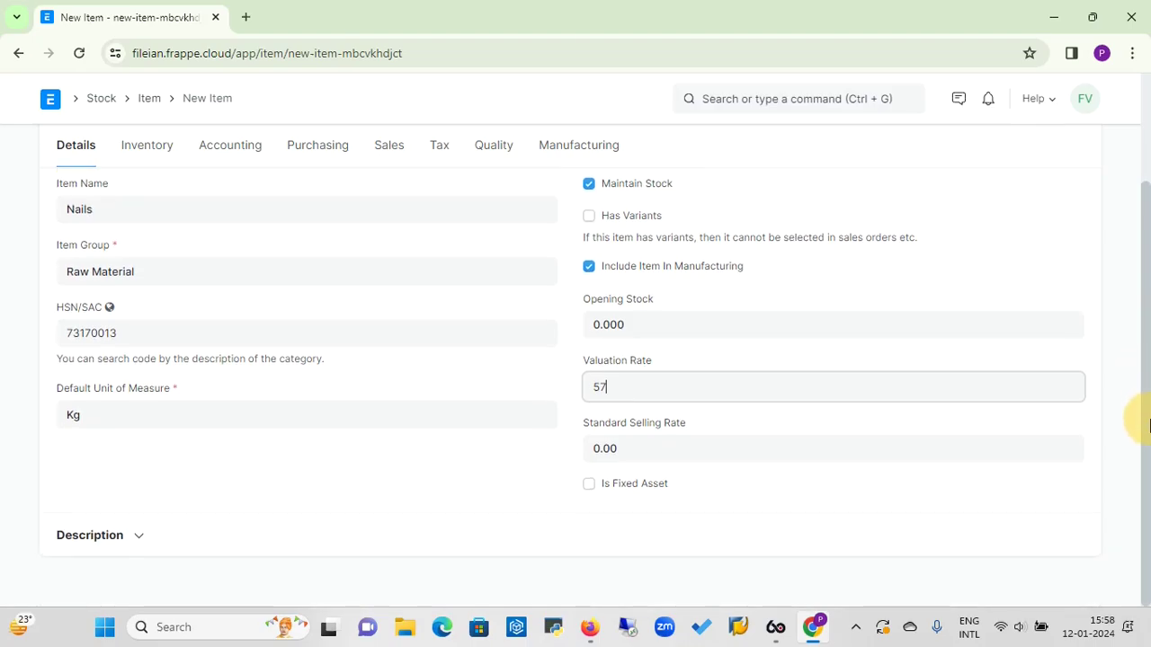
{"action": "left_click", "coordinate": [147, 542]}
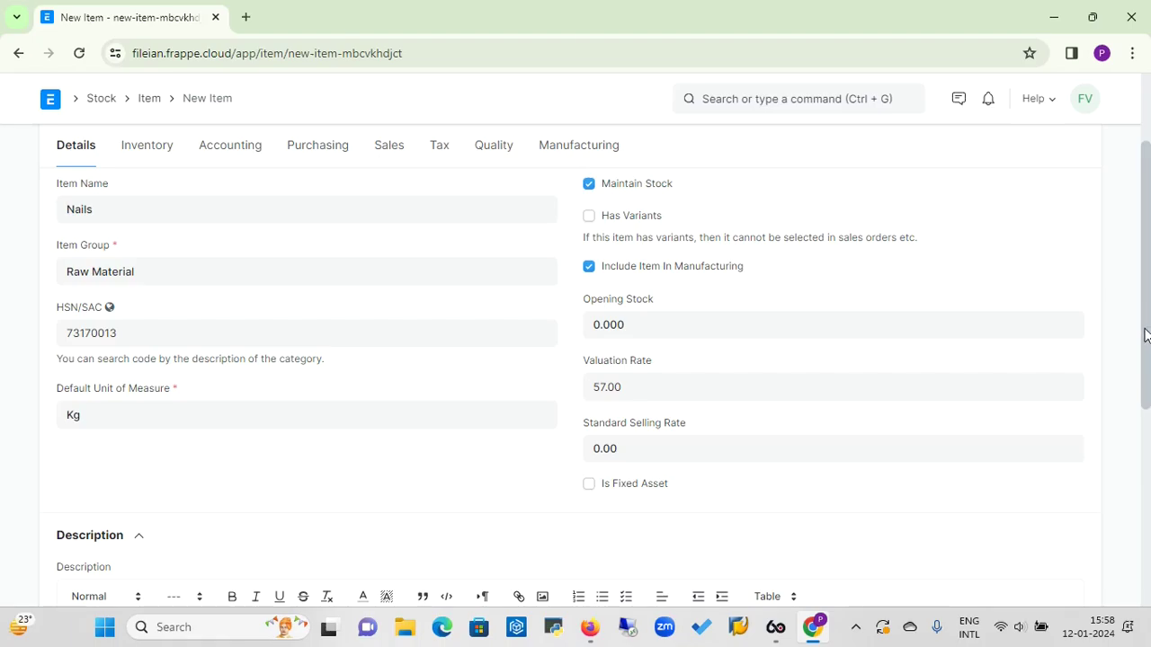
{"action": "scroll", "coordinate": [1146, 359], "scroll_direction": "down", "scroll_amount": 1}
{"action": "scroll", "coordinate": [1146, 359], "scroll_direction": "down", "scroll_amount": 2}
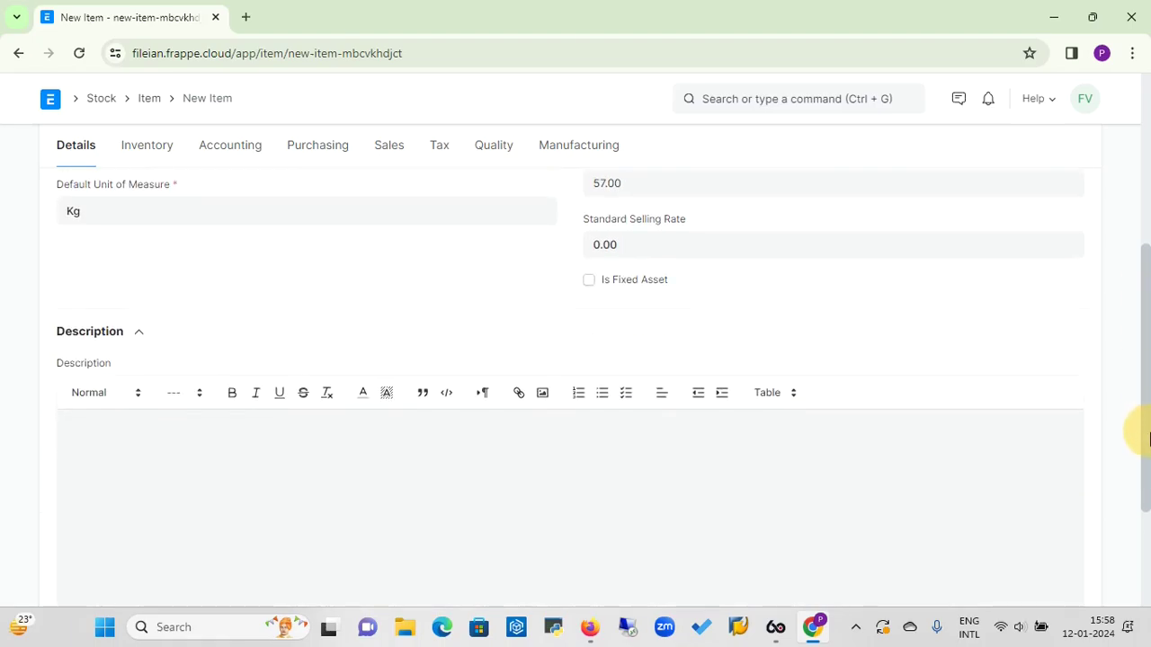
{"action": "left_click", "coordinate": [605, 475]}
{"action": "type", "text": "Wired"}
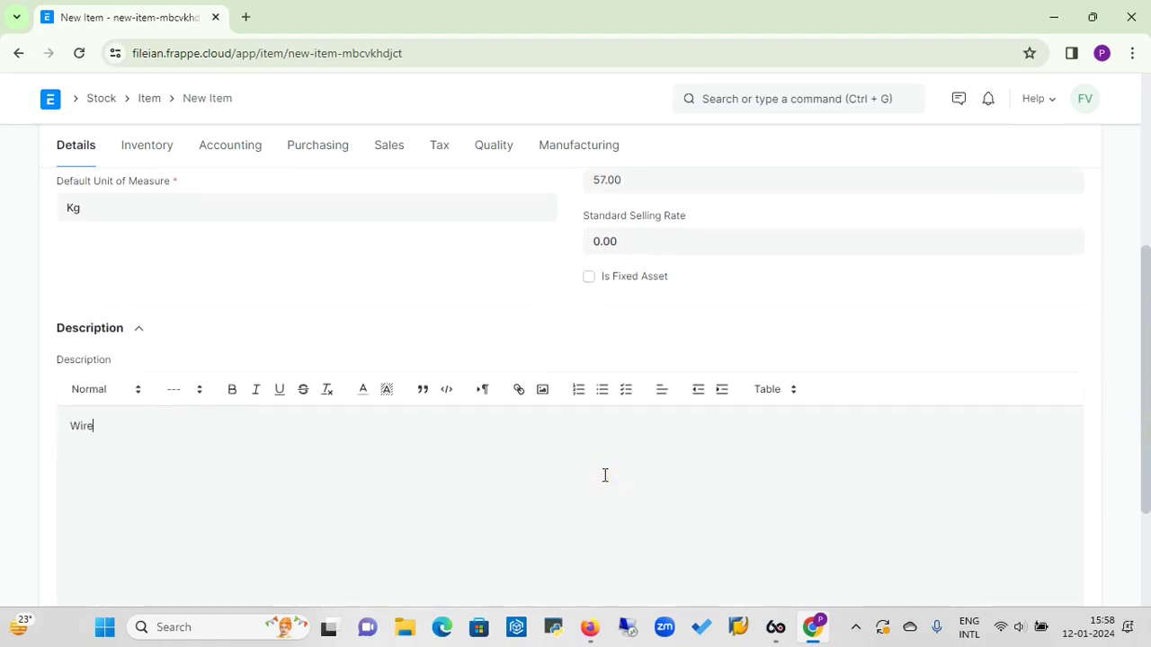
{"action": "key", "text": "BackSpace"}
{"action": "type", "text": "Nails"}
Review the item's inventory settings for shelf life, warranty period and Default Material Request Type, choosing Purchase as the request type
{"action": "left_click", "coordinate": [1147, 323]}
{"action": "left_click_drag", "start_coordinate": [1147, 324], "coordinate": [1145, 239]}
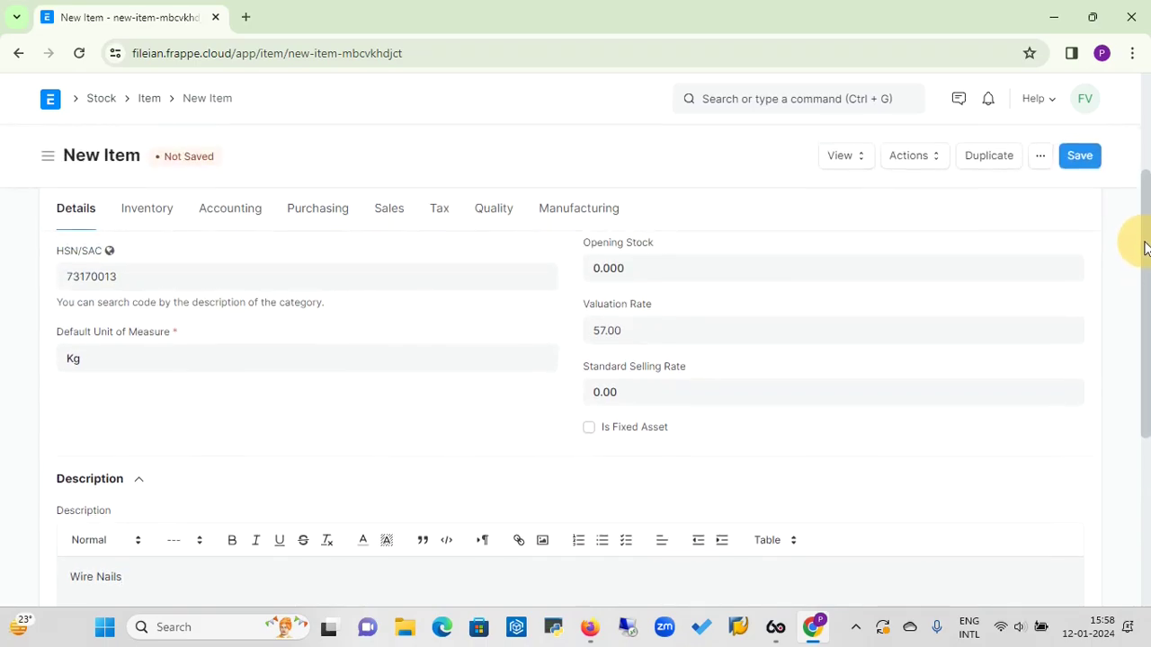
{"action": "left_click", "coordinate": [158, 209]}
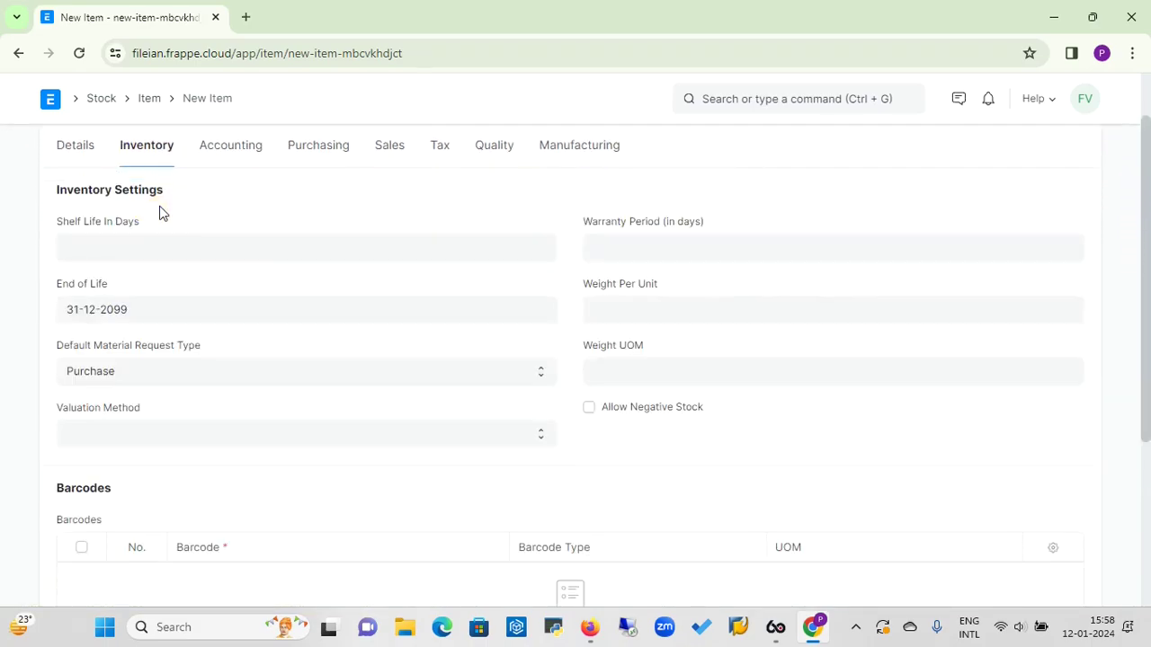
{"action": "left_click", "coordinate": [117, 251]}
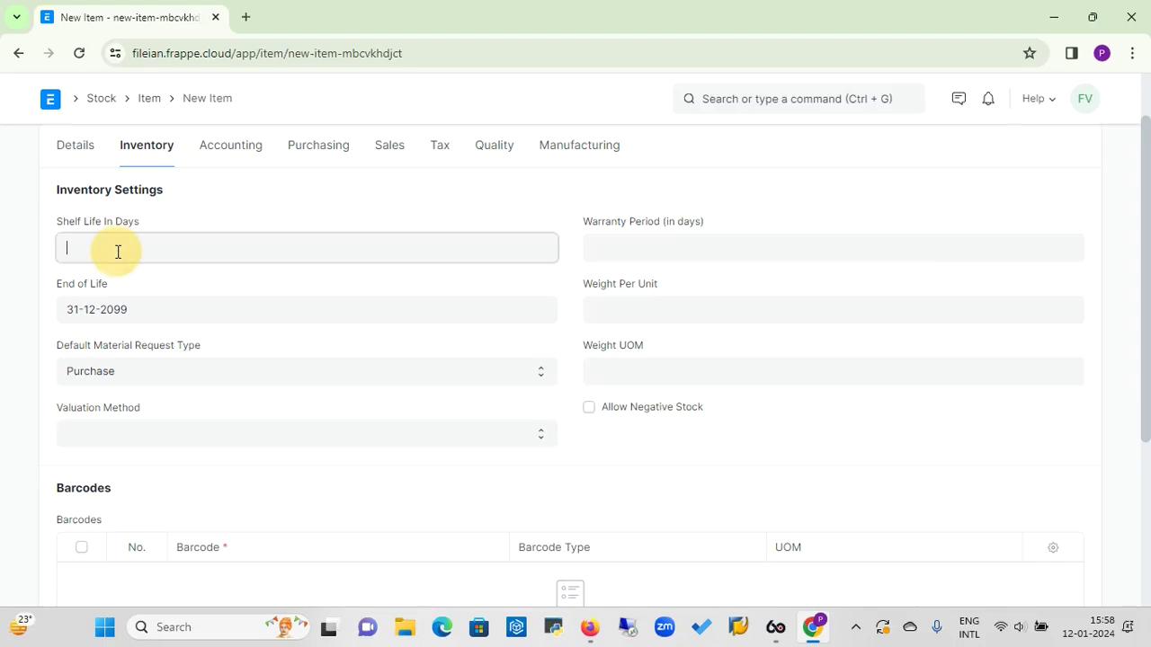
{"action": "left_click", "coordinate": [642, 246]}
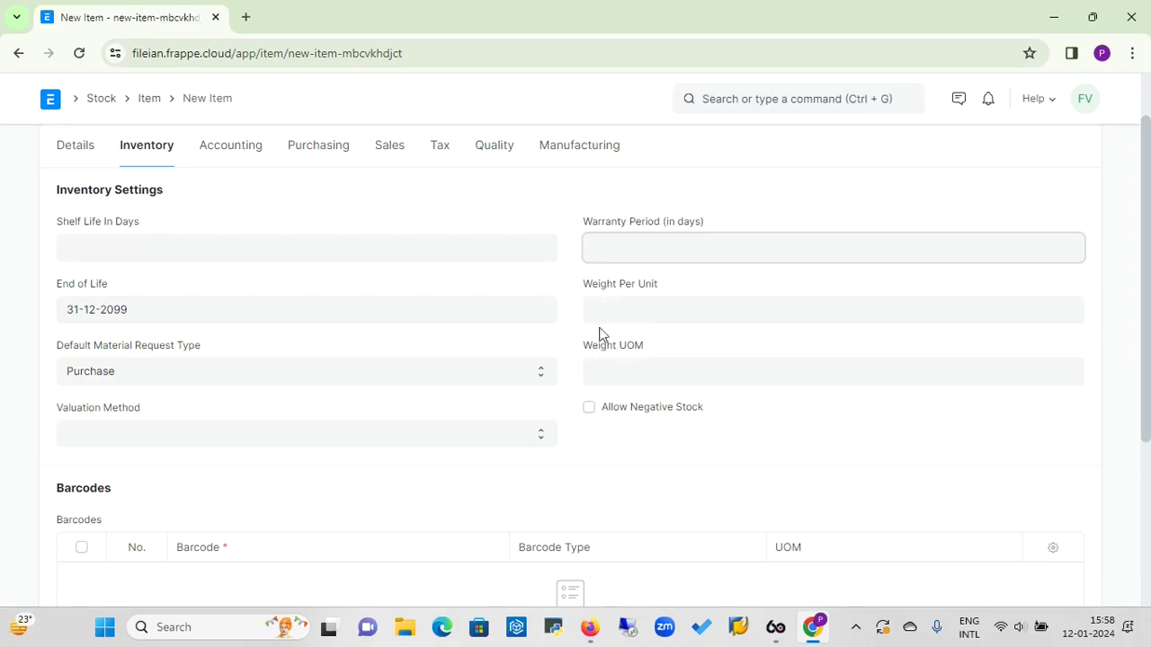
{"action": "left_click", "coordinate": [308, 377]}
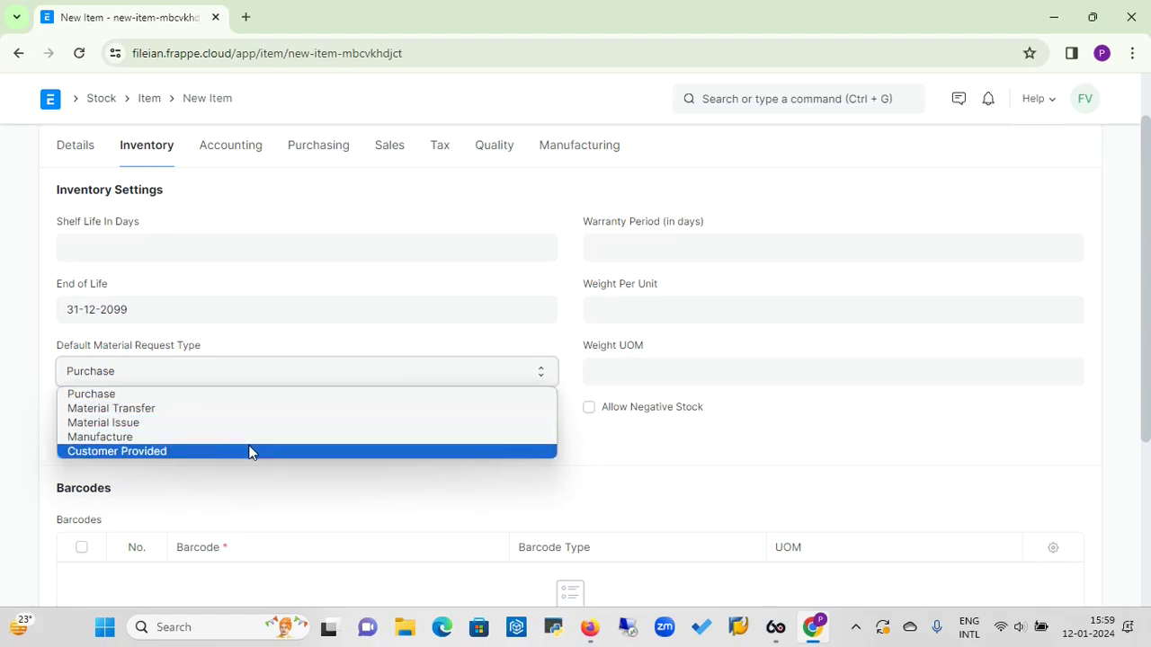
{"action": "left_click", "coordinate": [266, 395]}
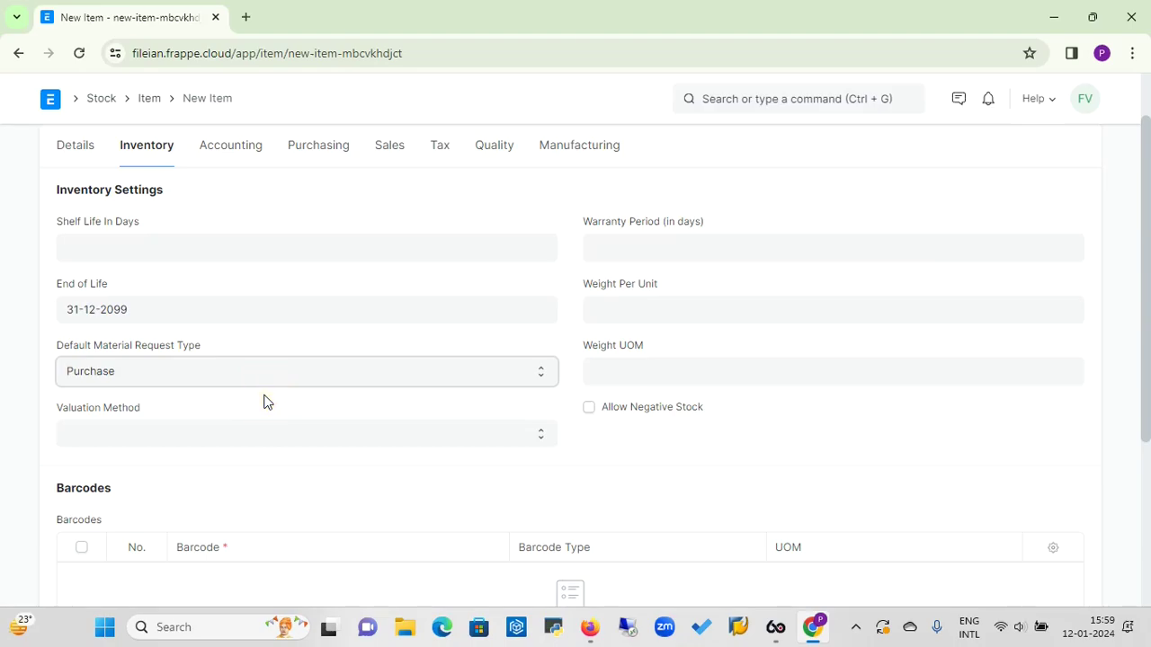
Examine the available Valuation Method options for the item and leave the method blank
{"action": "left_click", "coordinate": [249, 438]}
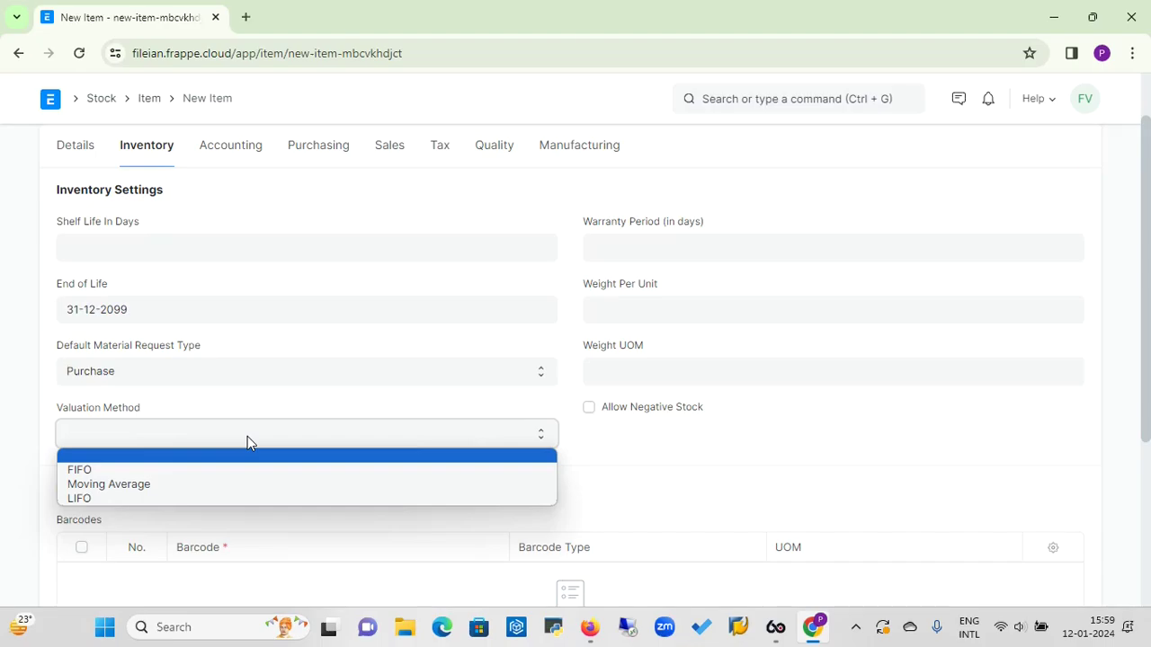
{"action": "left_click", "coordinate": [201, 458]}
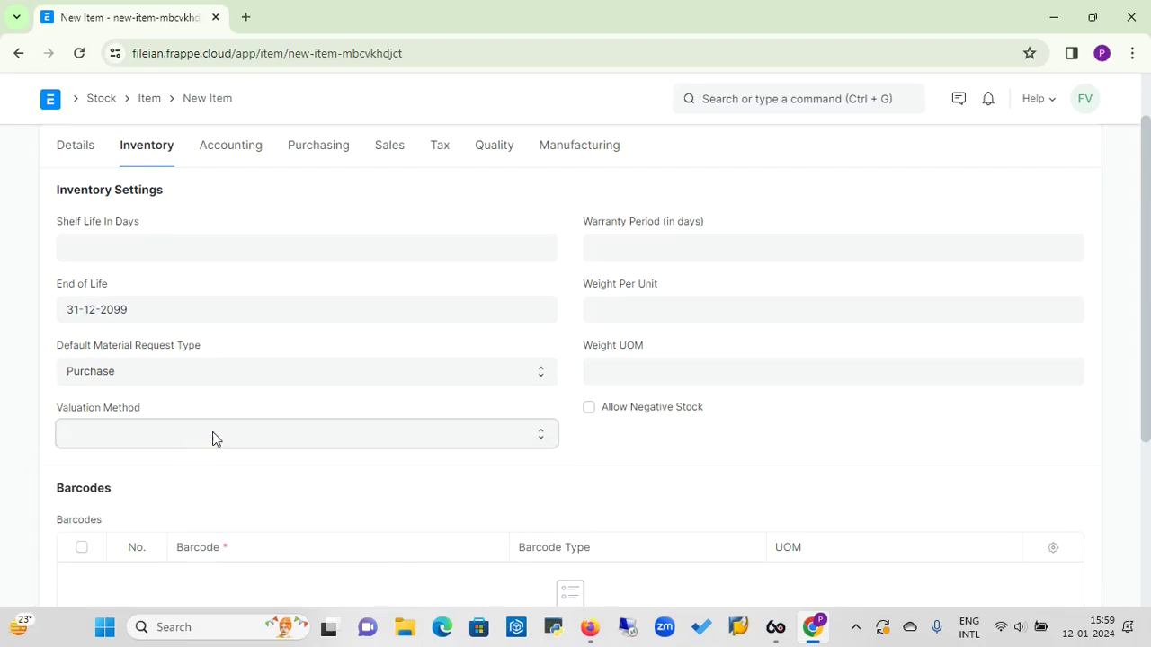
{"action": "left_click", "coordinate": [212, 438]}
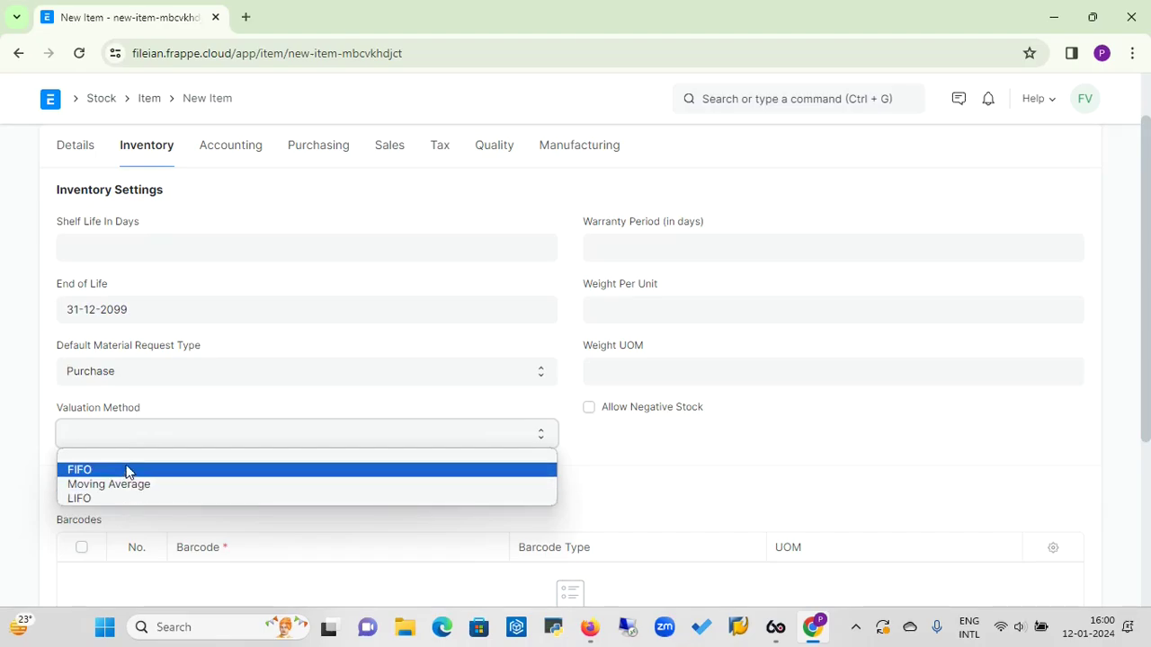
{"action": "left_click", "coordinate": [133, 455]}
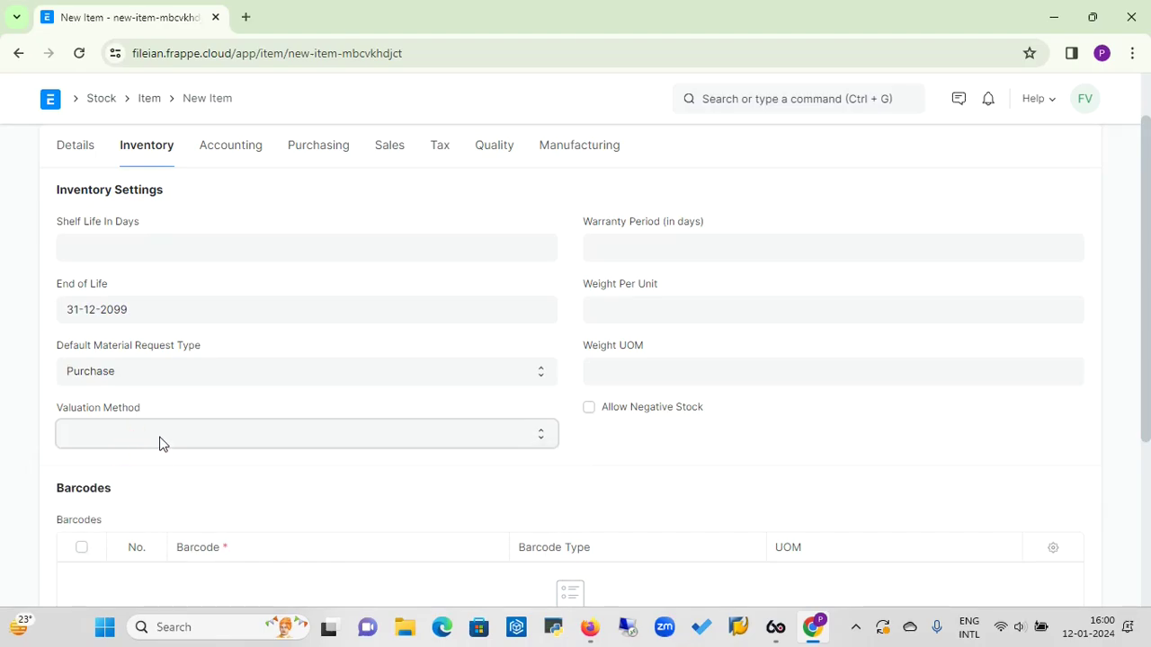
Review the Valuation Method options again, leave the method blank, and look over the item's Barcodes section
{"action": "left_click", "coordinate": [159, 437]}
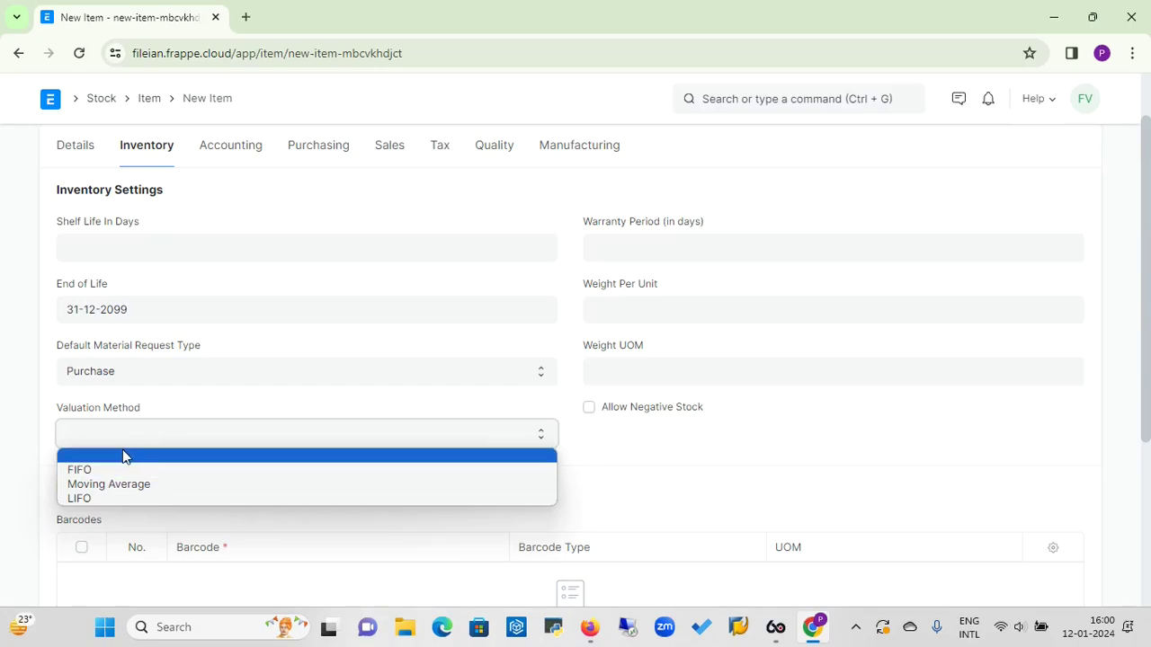
{"action": "left_click", "coordinate": [122, 455]}
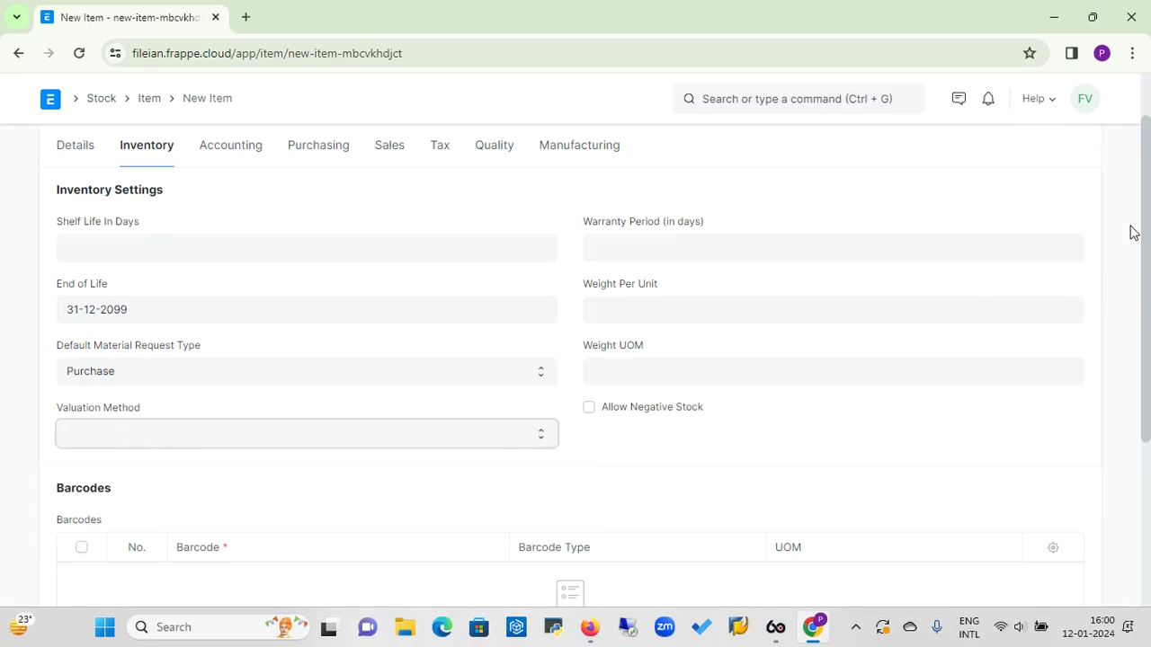
{"action": "left_click_drag", "start_coordinate": [1145, 224], "coordinate": [1145, 355]}
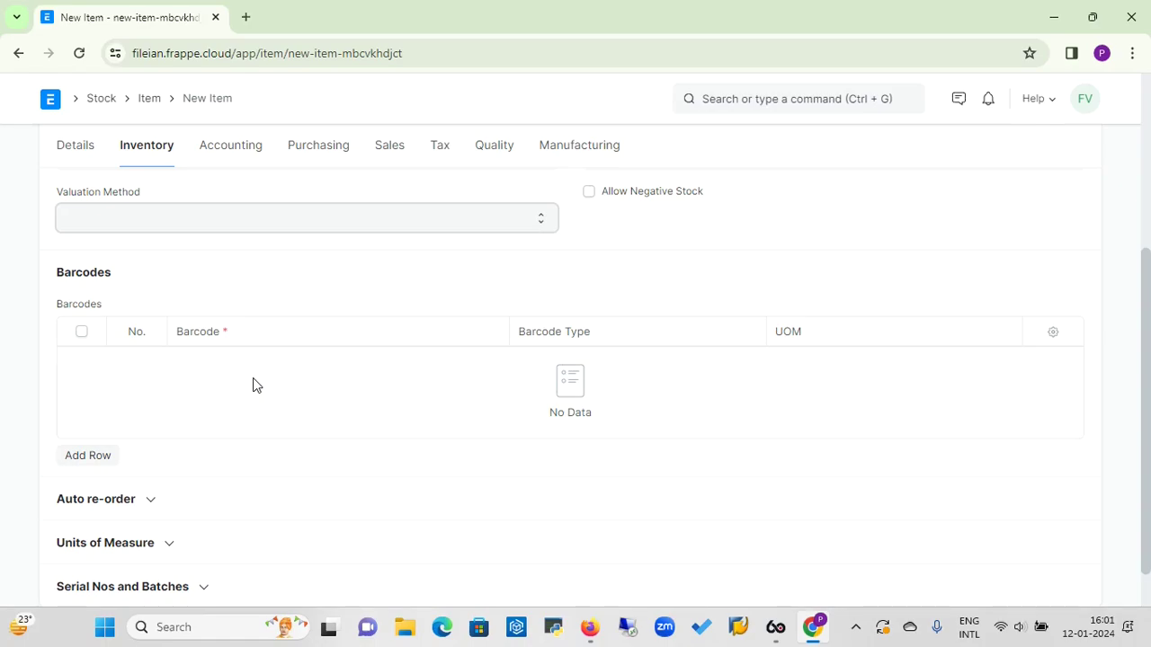
{"action": "left_click", "coordinate": [1146, 304]}
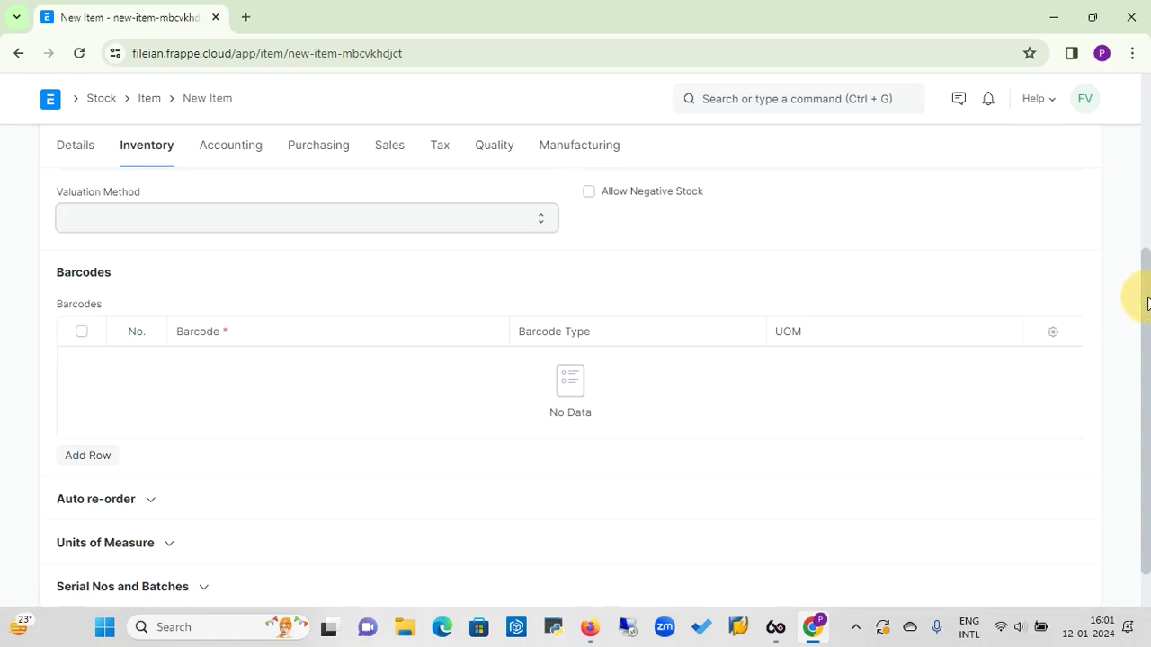
{"action": "left_click_drag", "start_coordinate": [1147, 304], "coordinate": [1140, 329]}
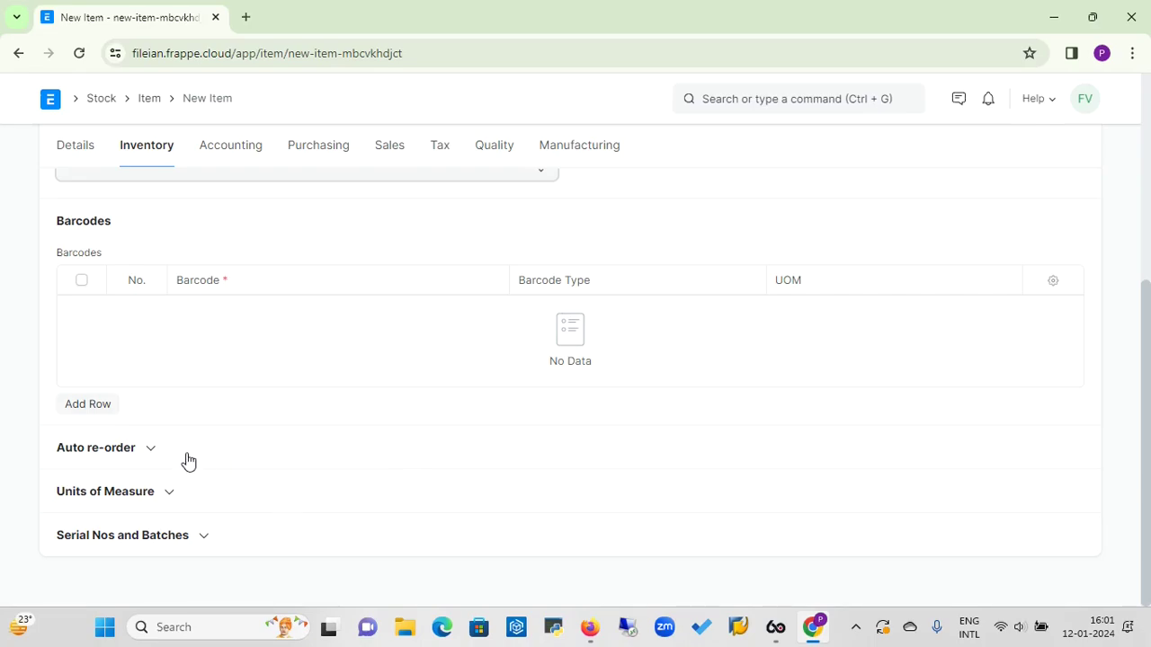
Expand the Auto re-order section and add a row that checks in All Warehouses - FVPL and requests for Stores - FVPL
{"action": "left_click", "coordinate": [153, 451]}
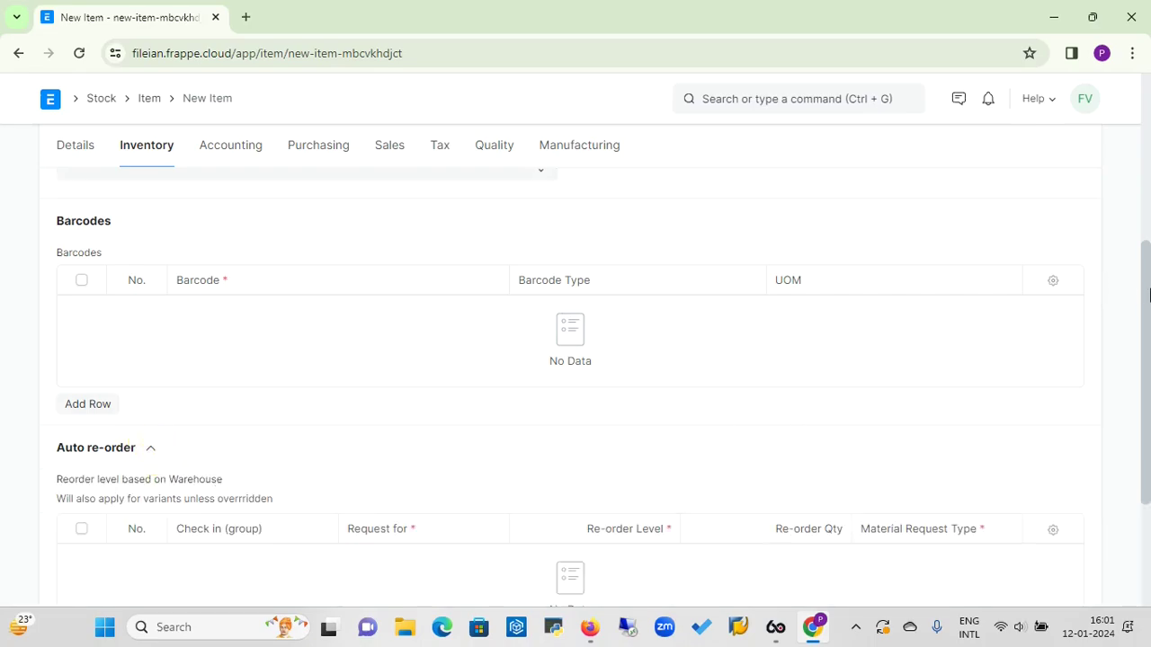
{"action": "left_click_drag", "start_coordinate": [1147, 295], "coordinate": [1140, 365]}
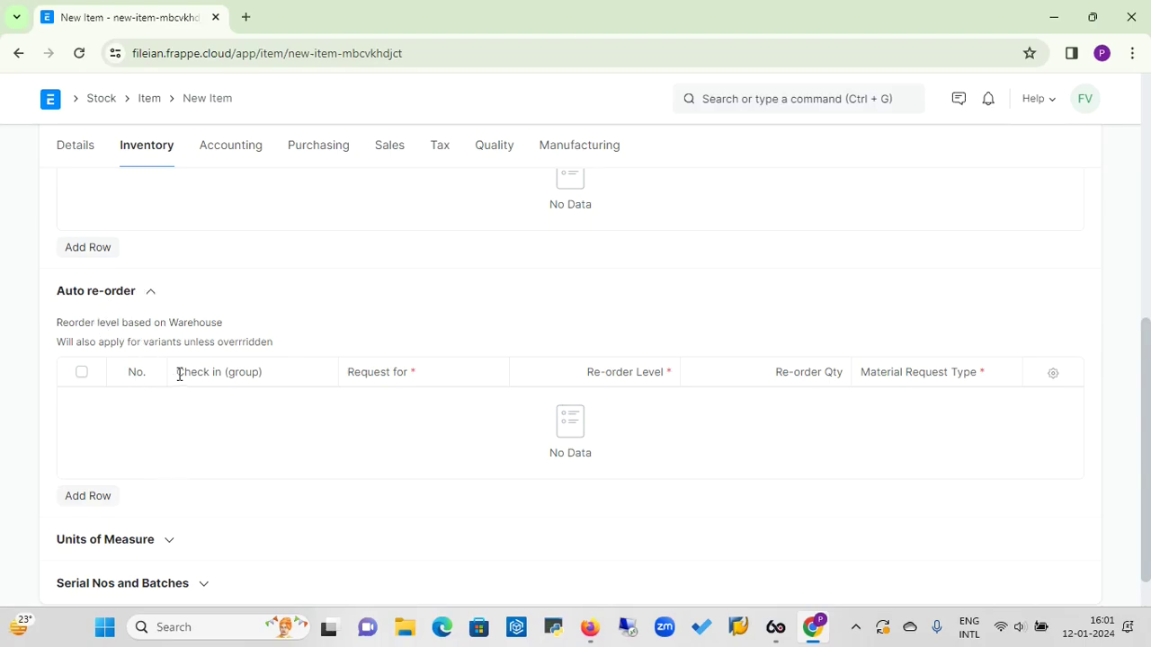
{"action": "left_click", "coordinate": [105, 499]}
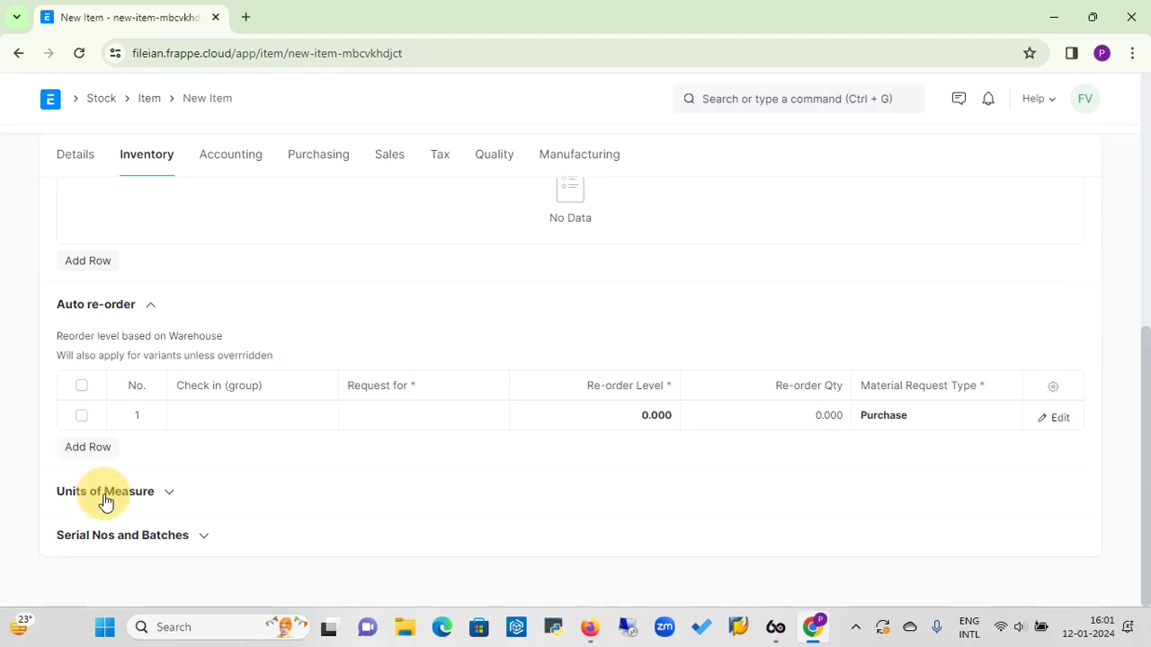
{"action": "left_click", "coordinate": [214, 426]}
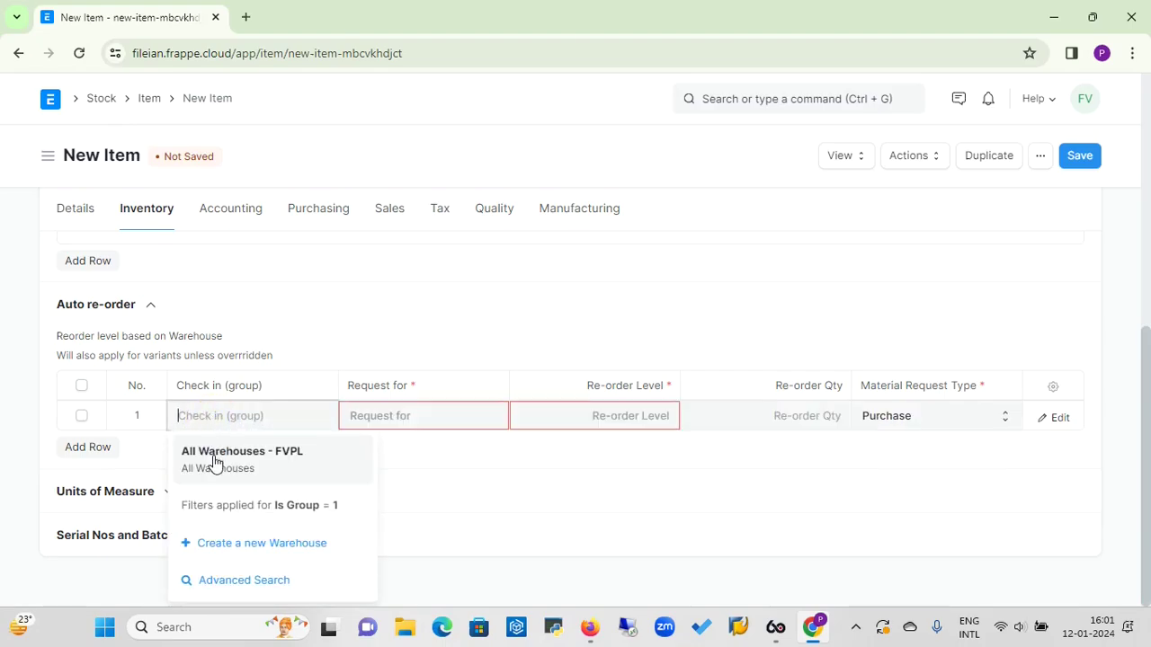
{"action": "left_click", "coordinate": [213, 460]}
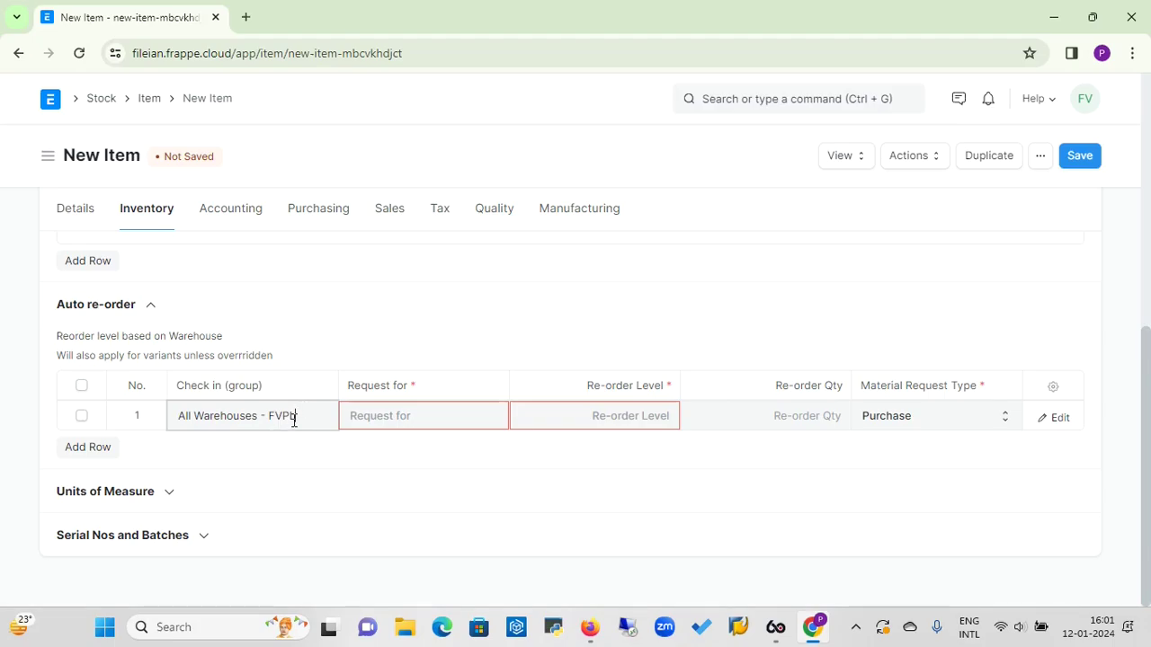
{"action": "left_click", "coordinate": [372, 412]}
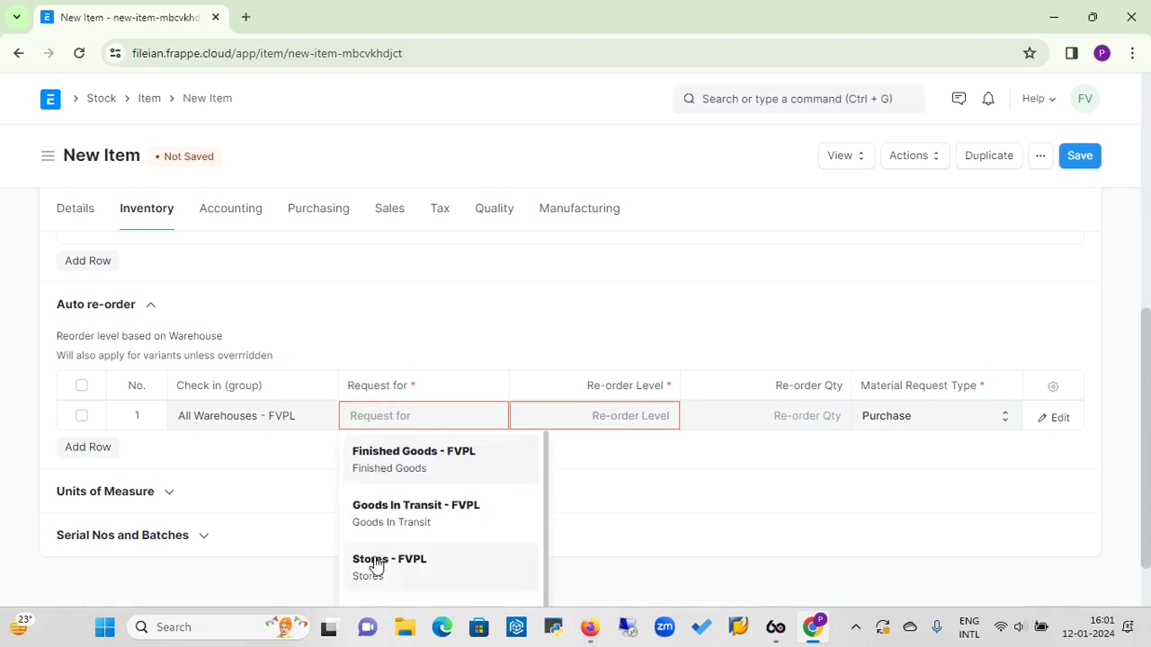
{"action": "left_click", "coordinate": [374, 563]}
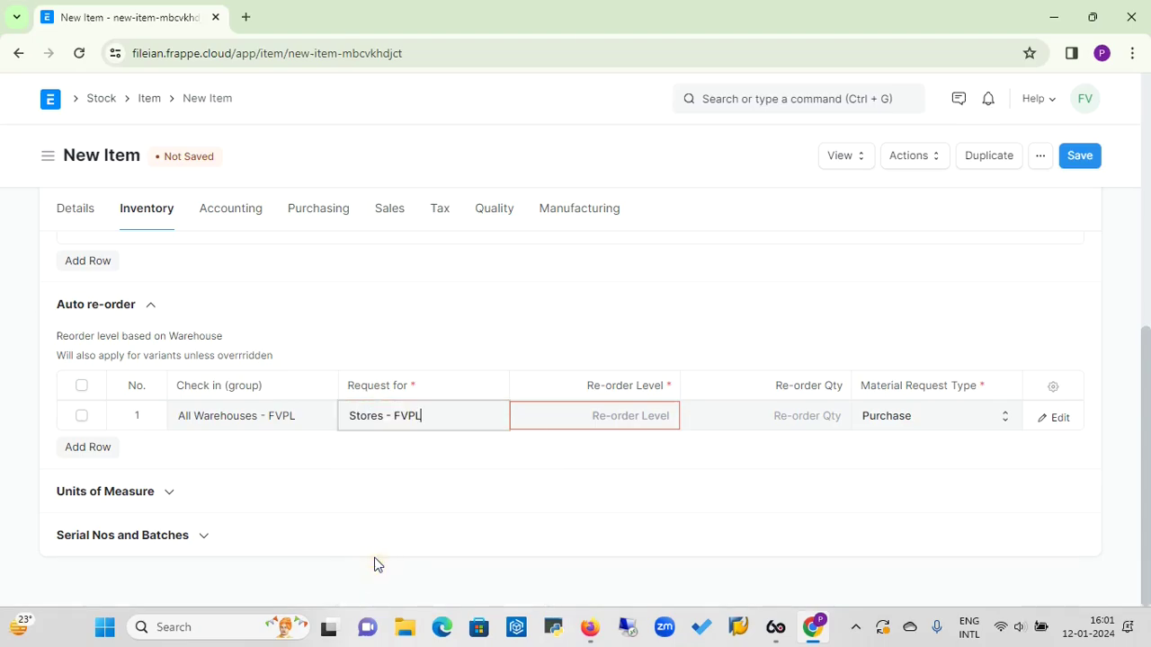
Set both the Re-order Level and the Re-order Qty of the auto re-order row to 100
{"action": "left_click", "coordinate": [588, 413]}
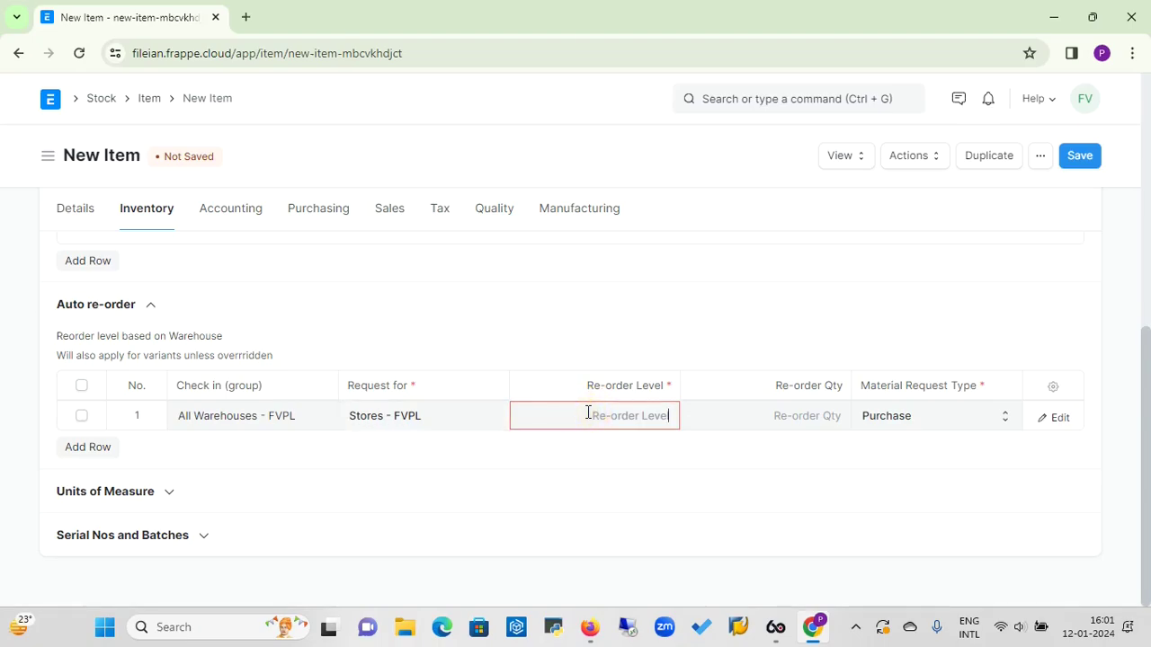
{"action": "type", "text": "100"}
{"action": "left_click", "coordinate": [766, 413]}
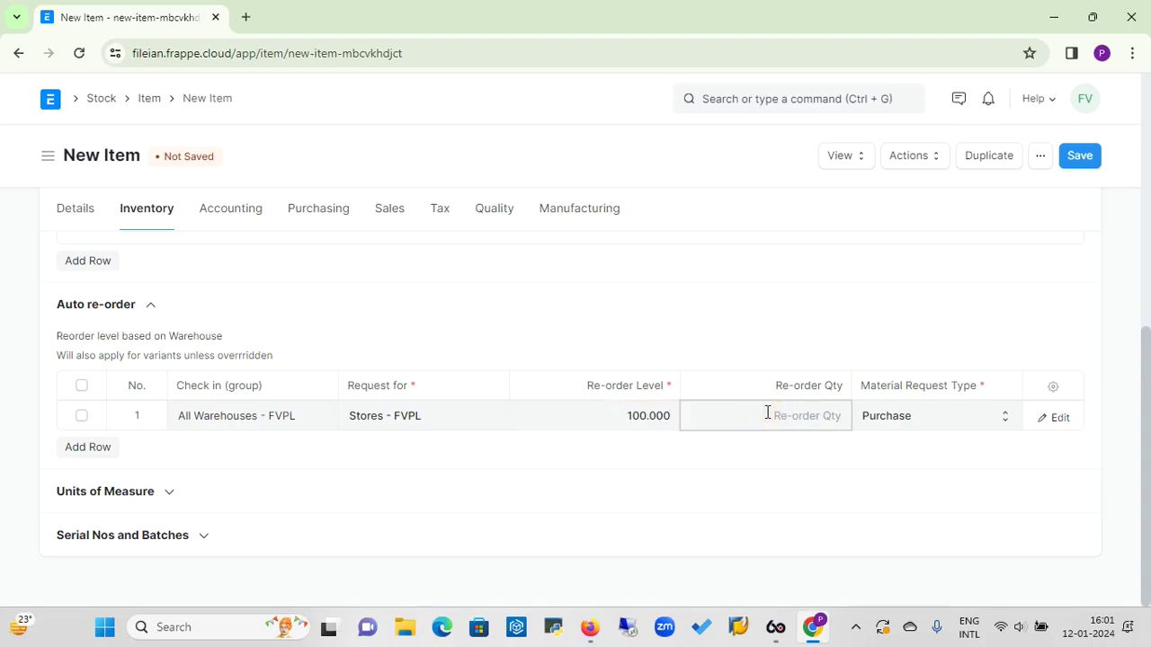
{"action": "type", "text": "100"}
{"action": "left_click", "coordinate": [667, 462]}
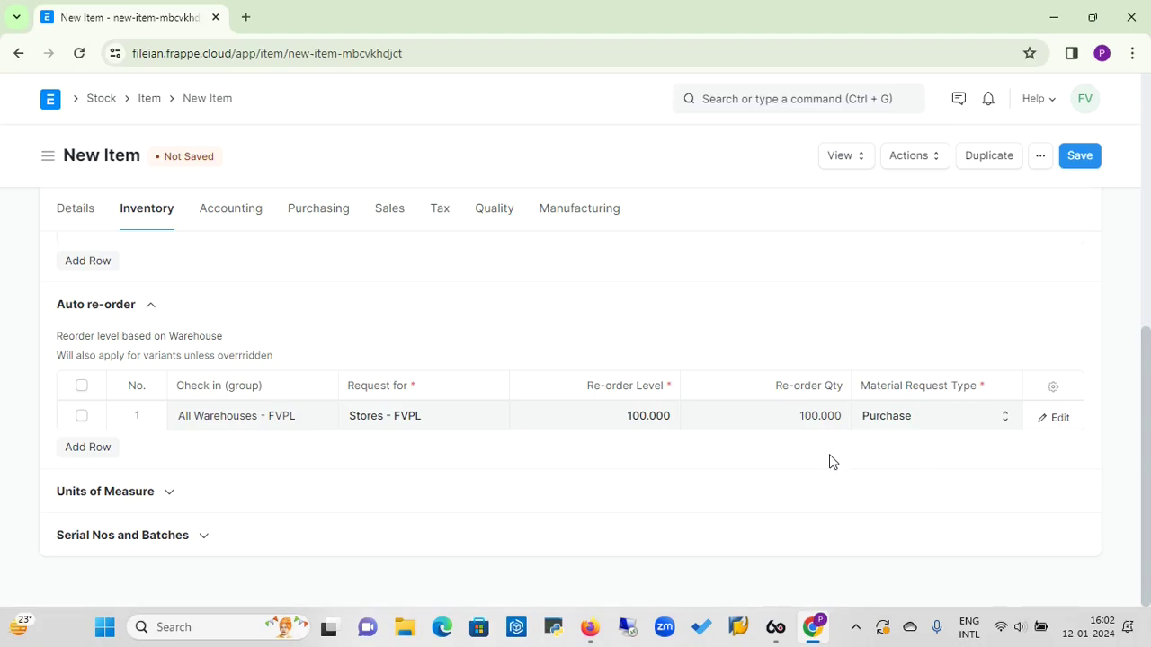
Delete the row from the Auto re-order table
{"action": "left_click", "coordinate": [80, 417]}
{"action": "left_click", "coordinate": [85, 452]}
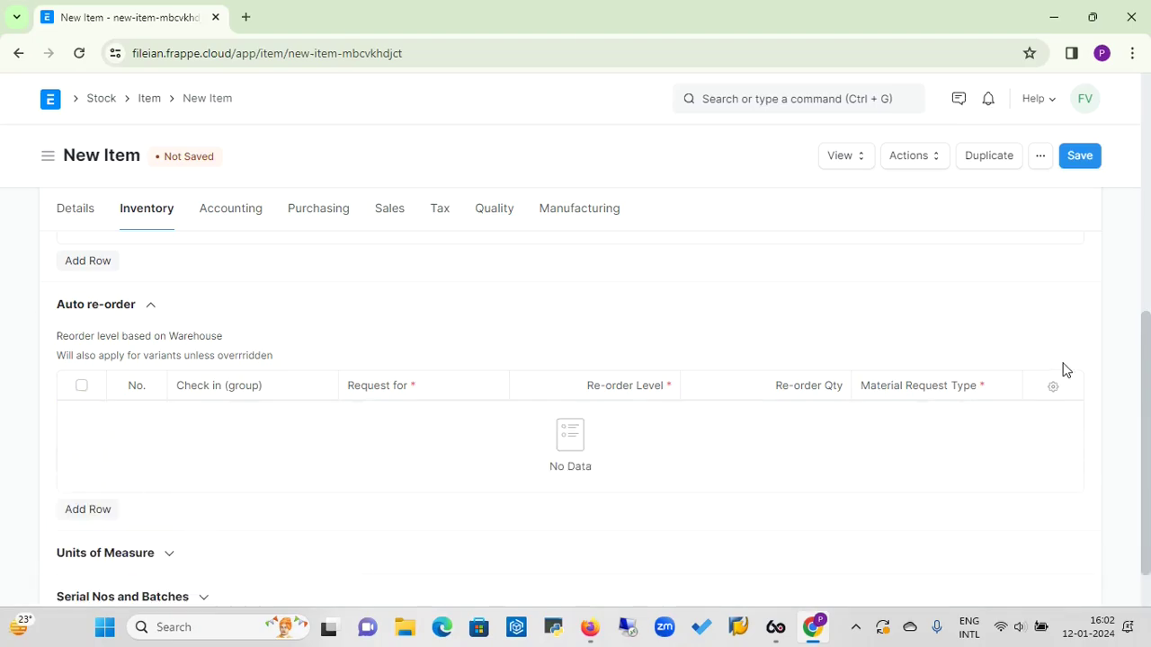
Expand the Units of Measure section and add a row to its UOMs table
{"action": "left_click_drag", "start_coordinate": [1142, 381], "coordinate": [1134, 411]}
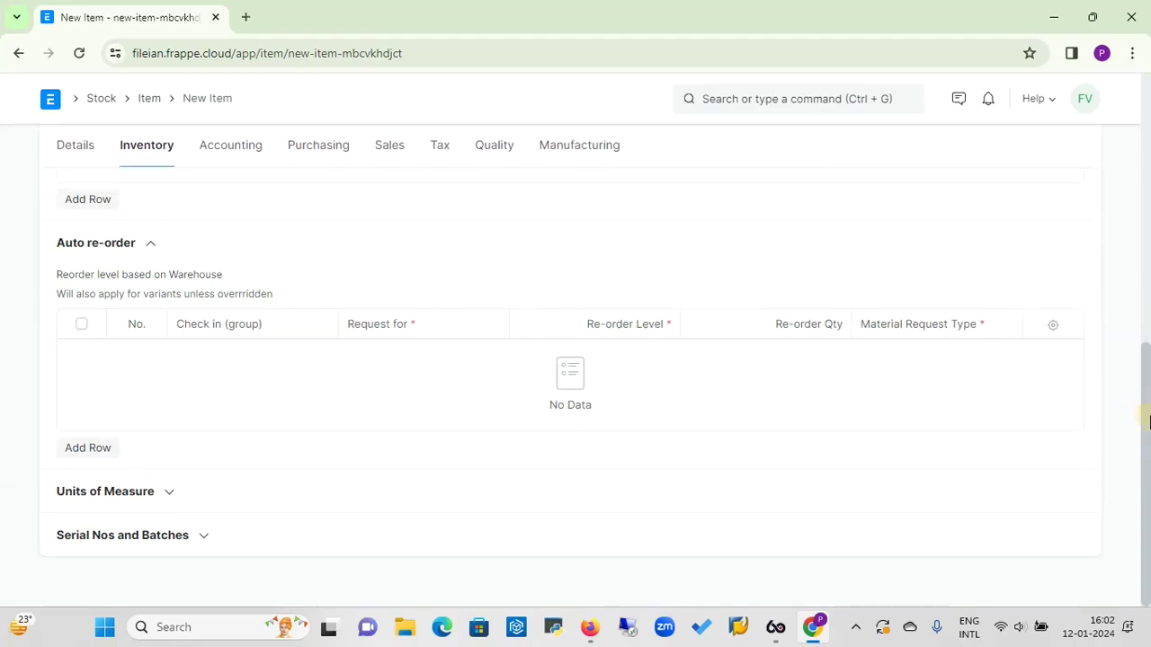
{"action": "left_click", "coordinate": [170, 492]}
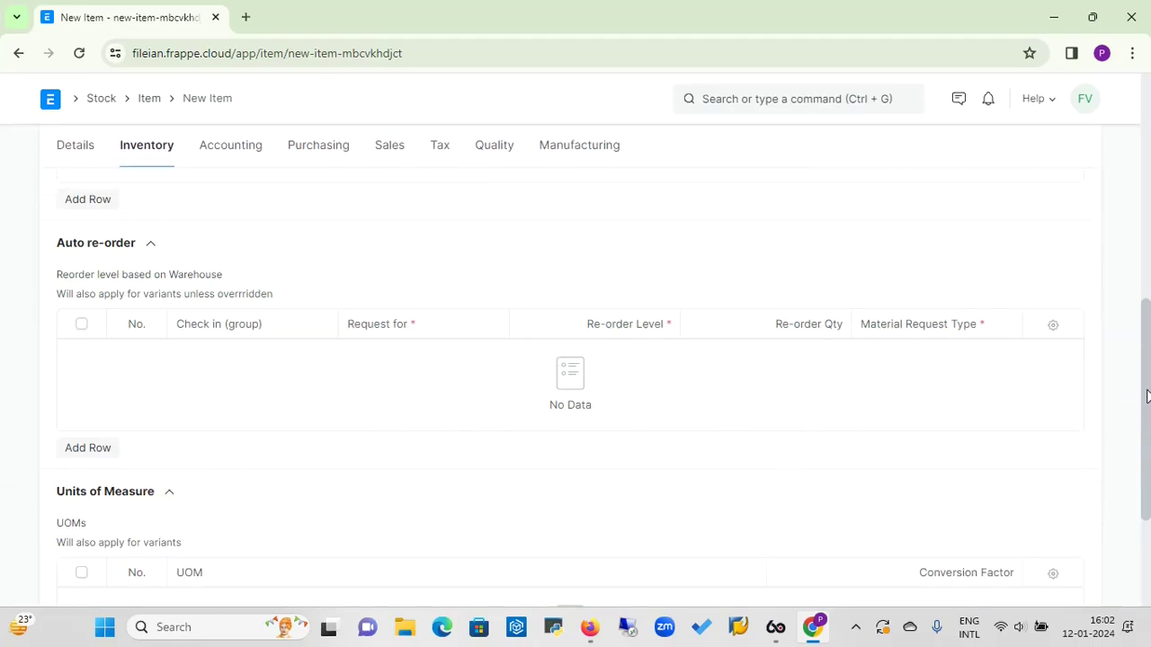
{"action": "left_click_drag", "start_coordinate": [1145, 395], "coordinate": [1138, 470]}
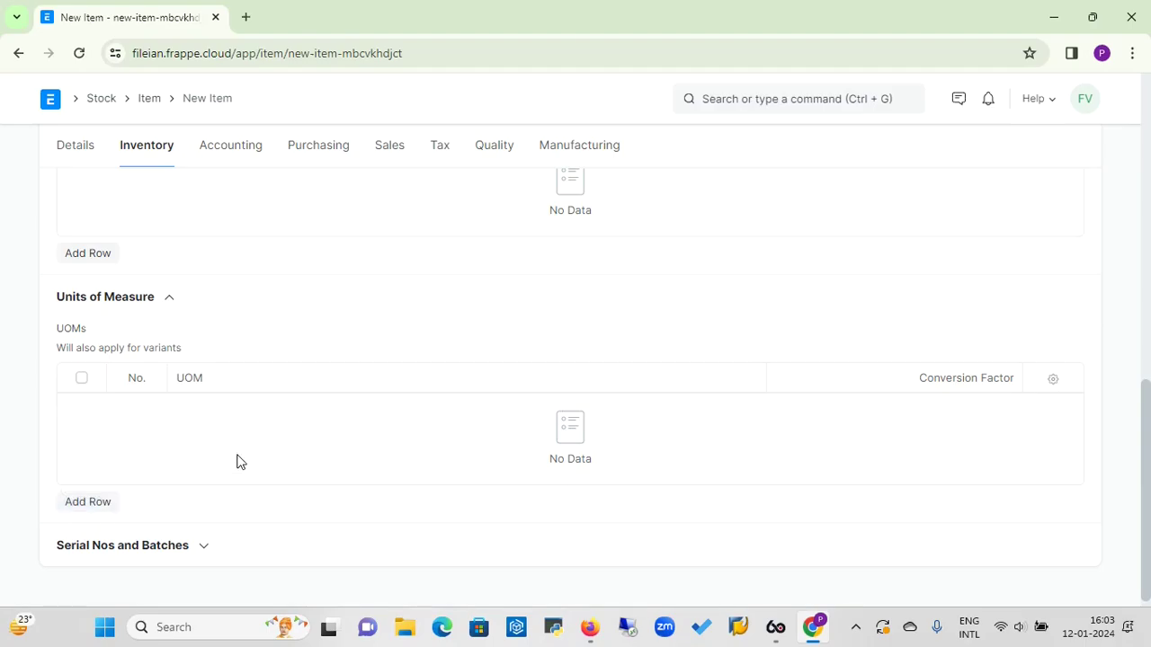
{"action": "left_click", "coordinate": [79, 504]}
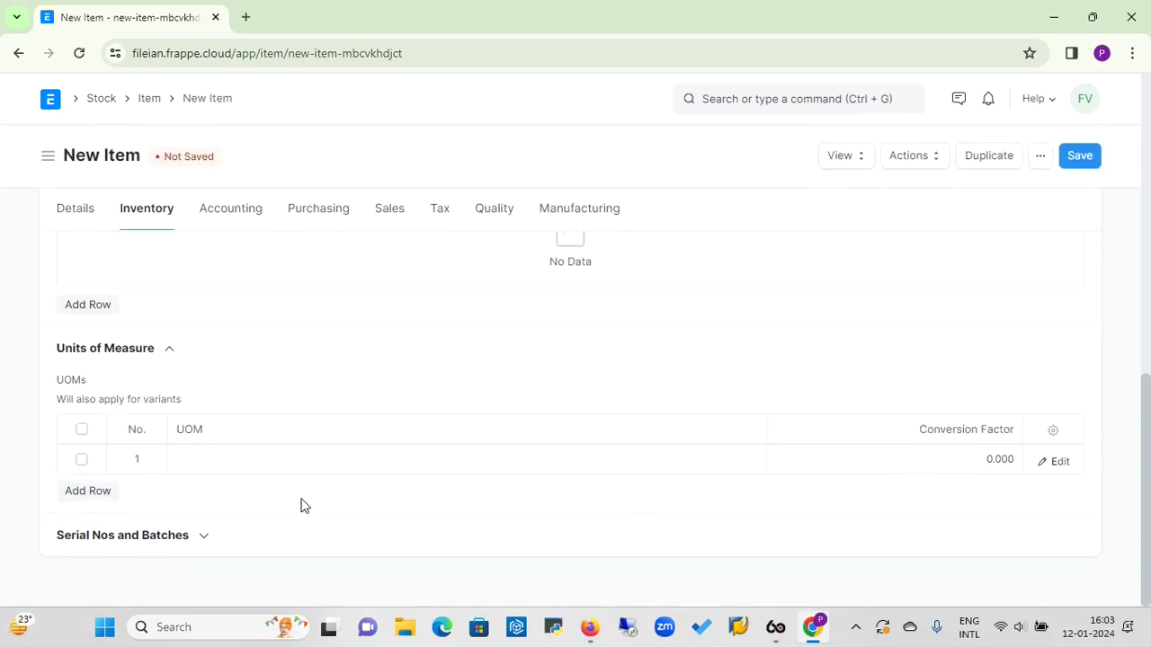
Browse the available units for the new UOMs row and choose Nos as its UOM
{"action": "left_click", "coordinate": [205, 462]}
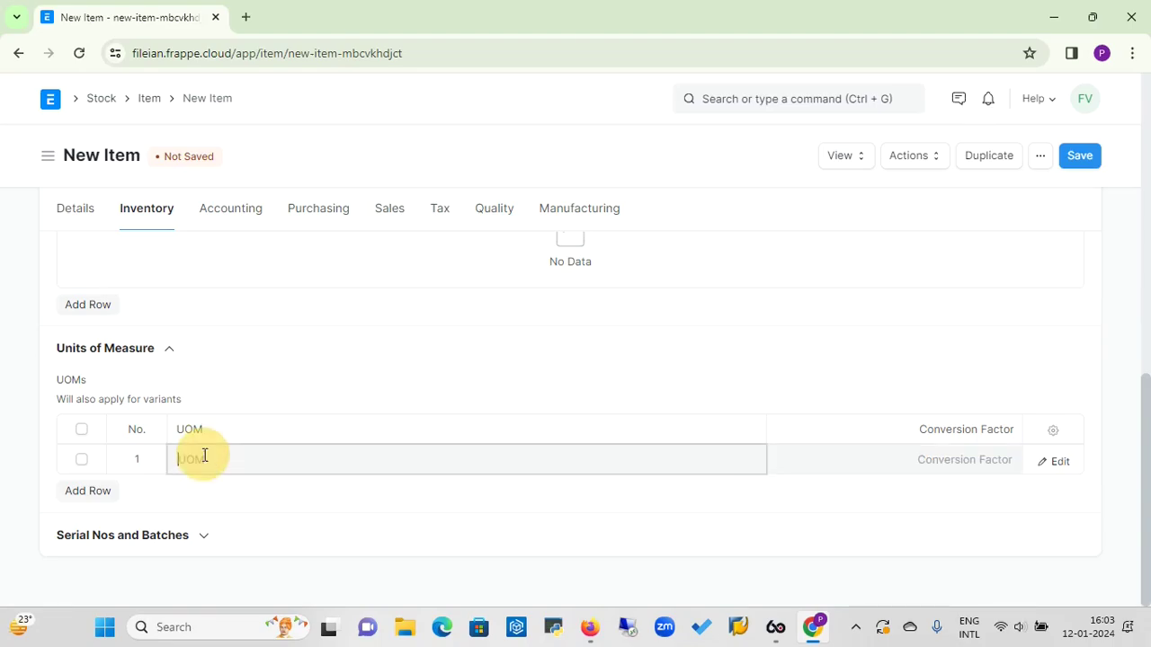
{"action": "type", "text": "g"}
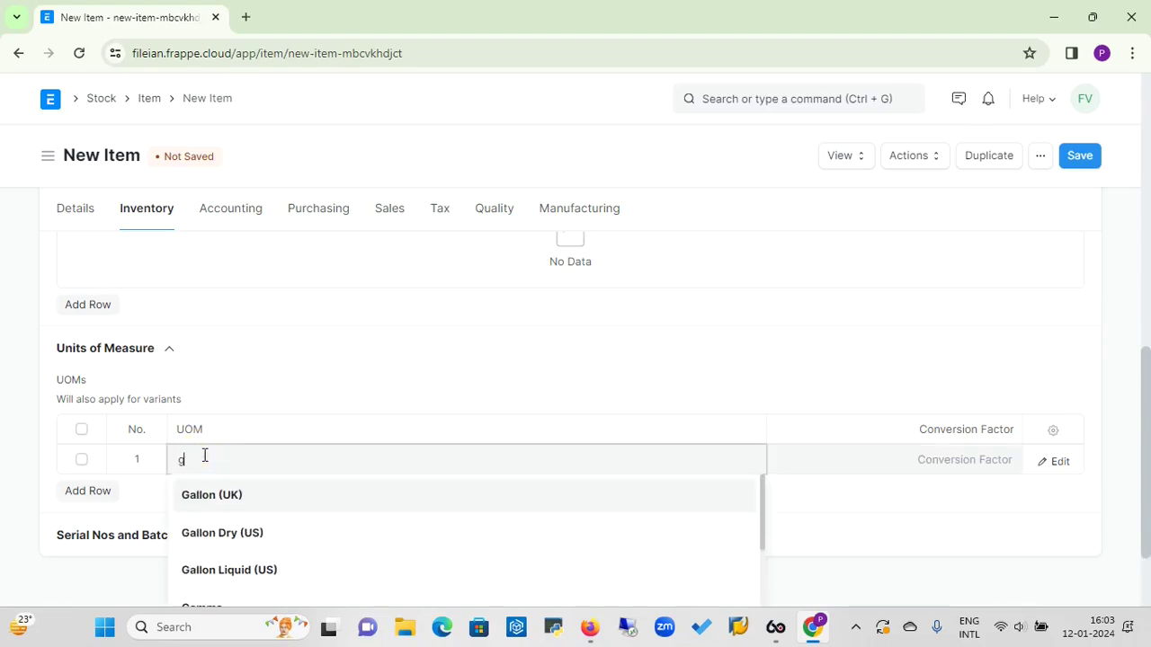
{"action": "type", "text": "m"}
{"action": "key", "text": "BackSpace"}
{"action": "key", "text": "BackSpace"}
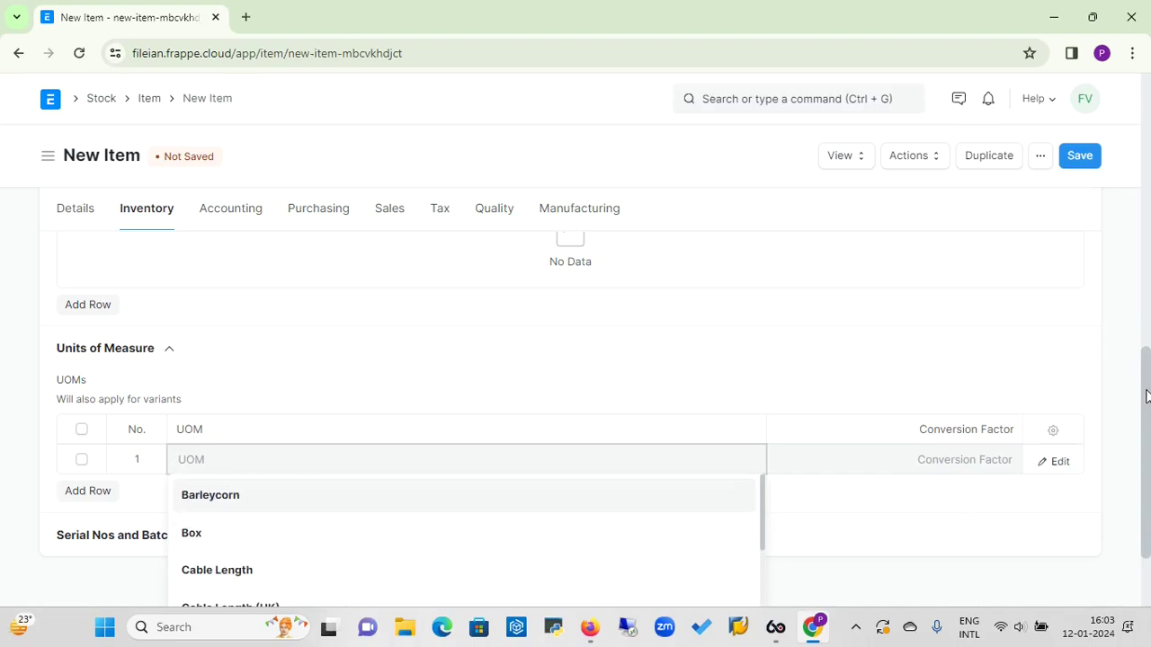
{"action": "left_click_drag", "start_coordinate": [1140, 400], "coordinate": [1146, 454]}
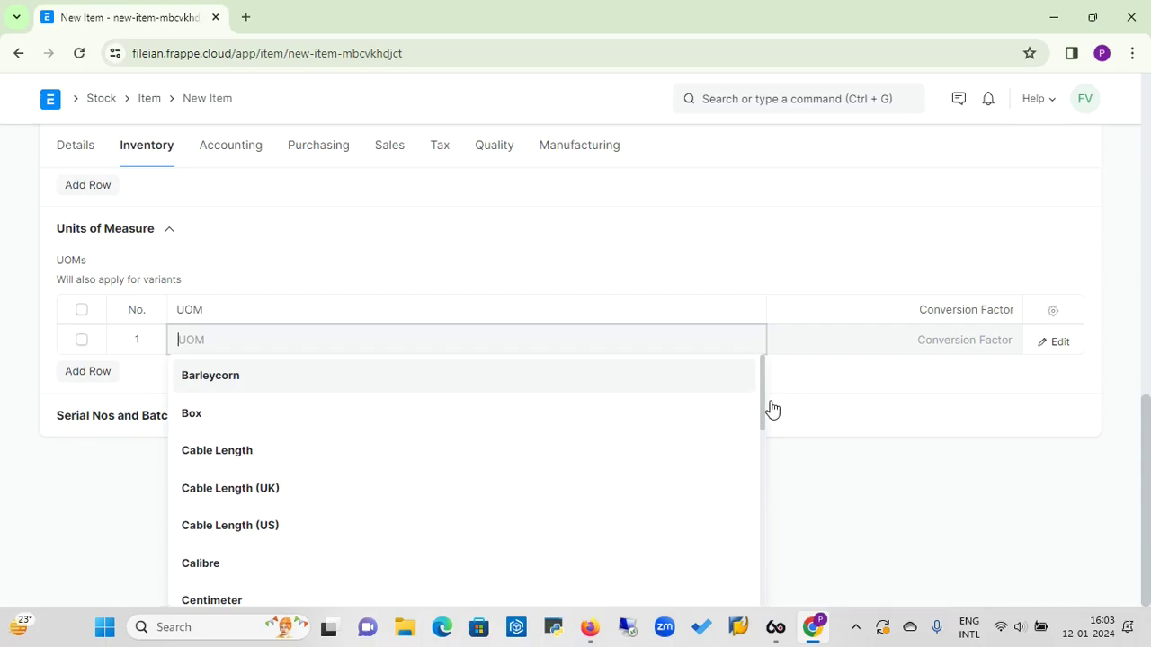
{"action": "left_click_drag", "start_coordinate": [761, 404], "coordinate": [788, 576]}
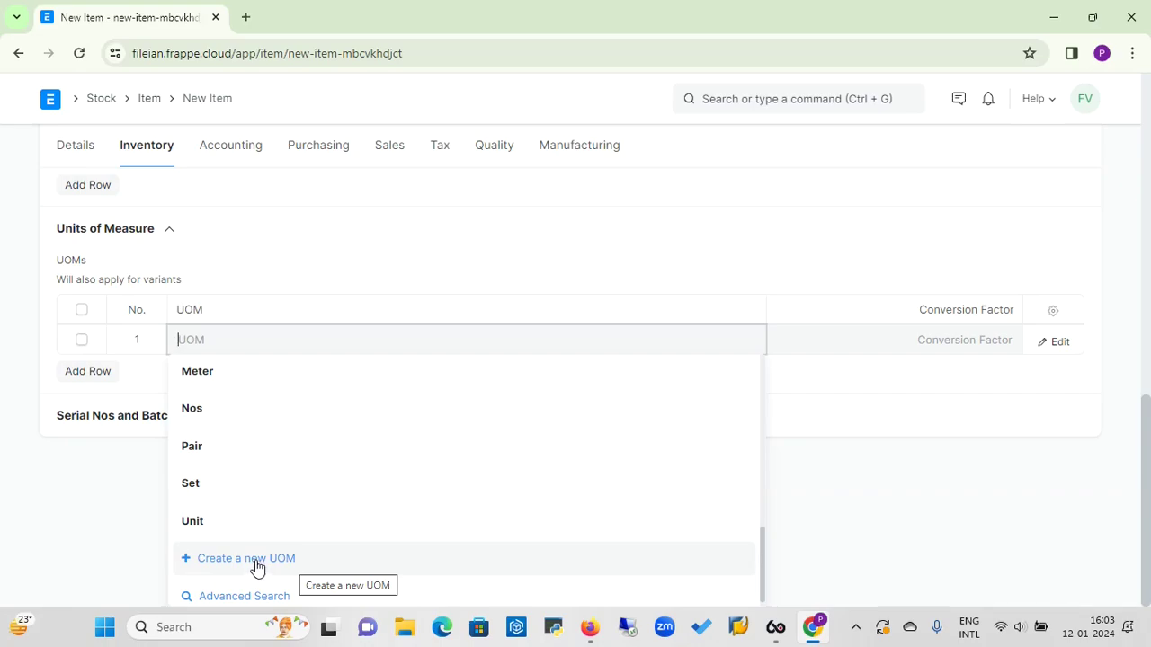
{"action": "left_click", "coordinate": [199, 415]}
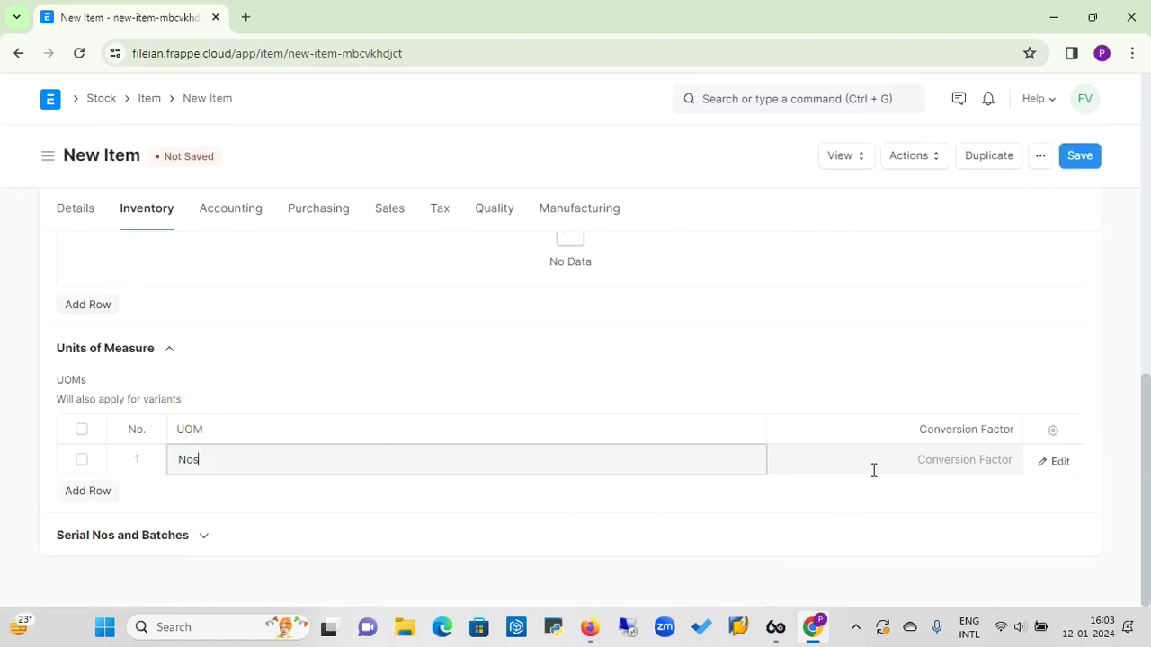
{"action": "left_click", "coordinate": [917, 460]}
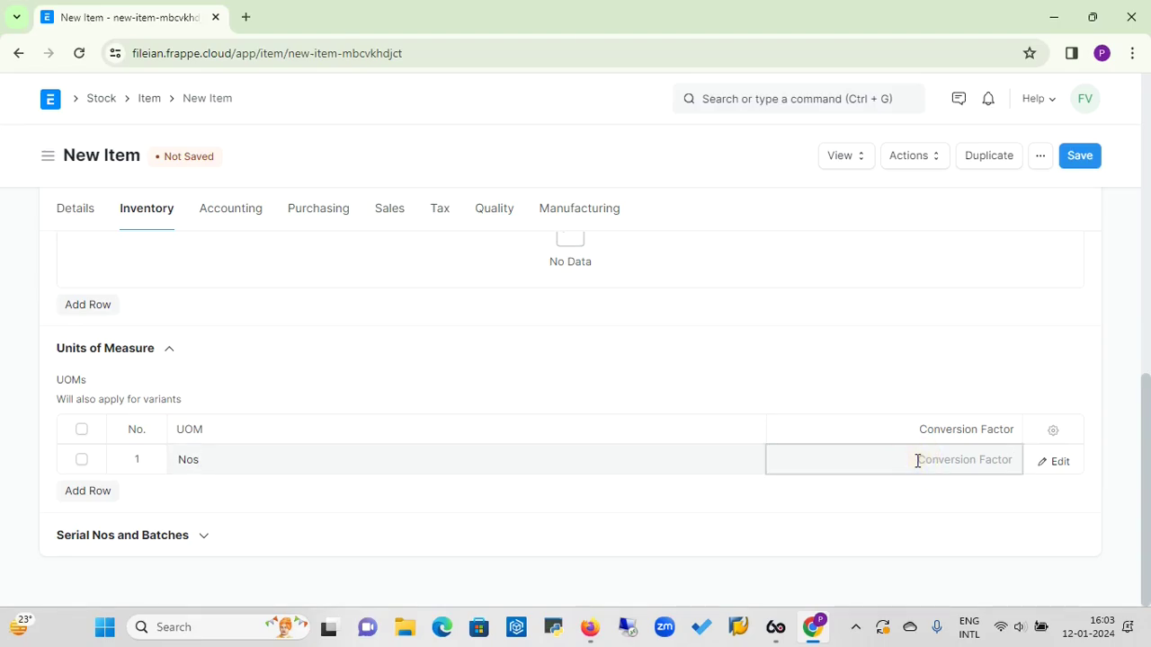
Change the UOM of the Units of Measure row to Kg and check its Conversion Factor
{"action": "left_click", "coordinate": [539, 463]}
{"action": "key", "text": "BackSpace"}
{"action": "key", "text": "BackSpace"}
{"action": "key", "text": "BackSpace"}
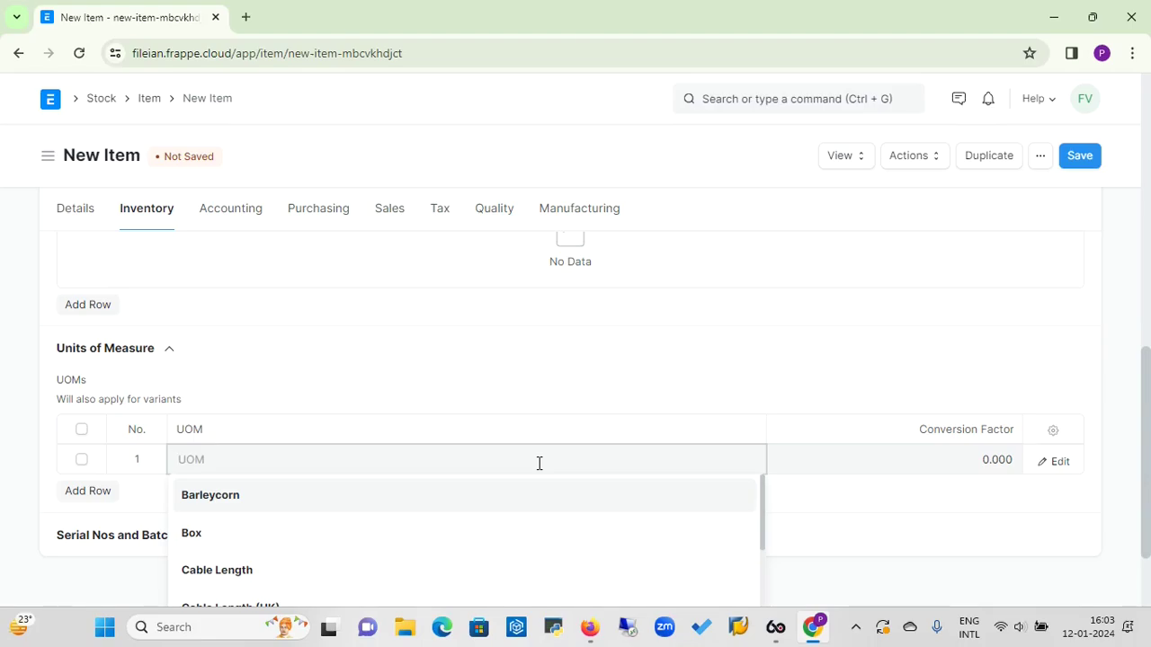
{"action": "type", "text": "kg"}
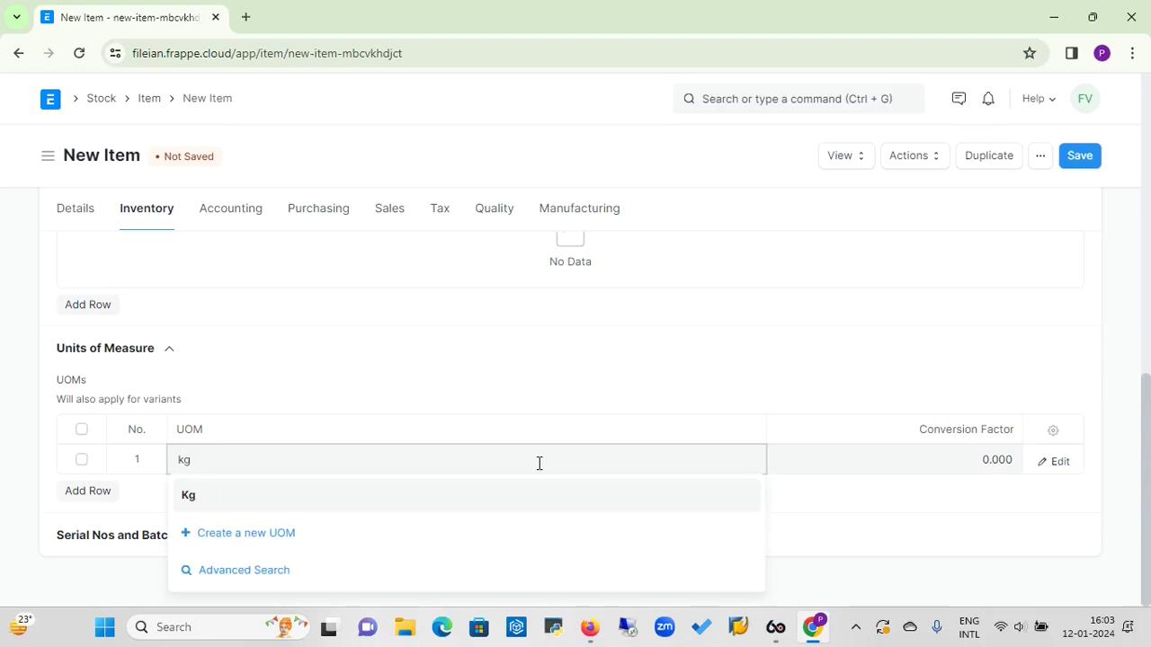
{"action": "left_click", "coordinate": [198, 499]}
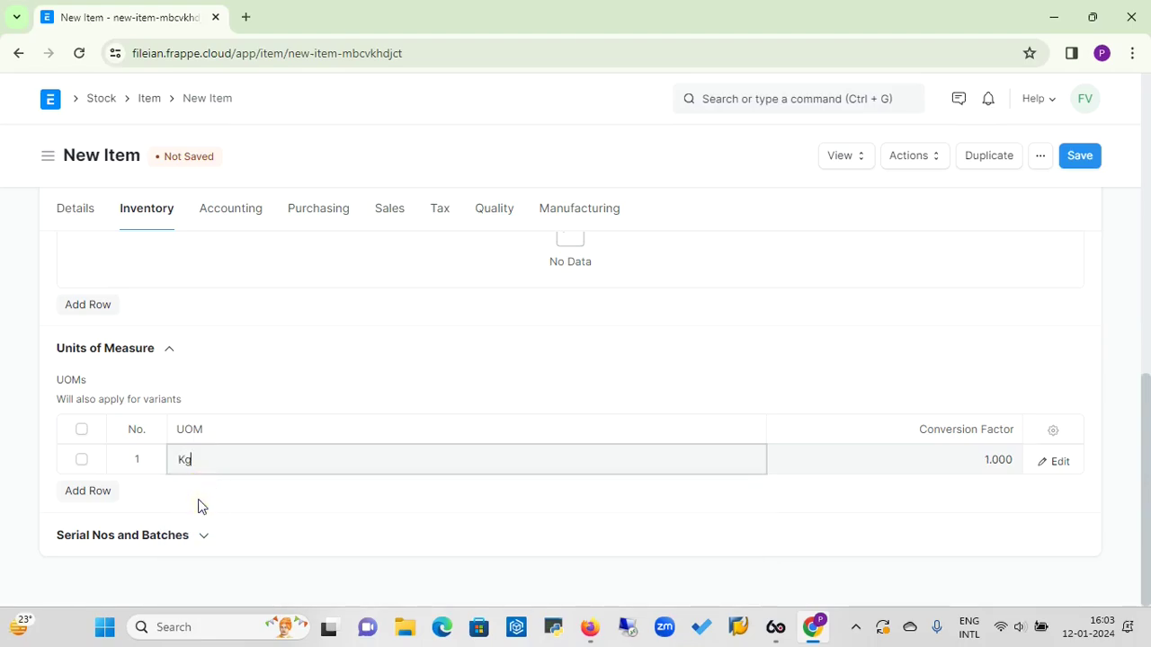
{"action": "left_click", "coordinate": [871, 469]}
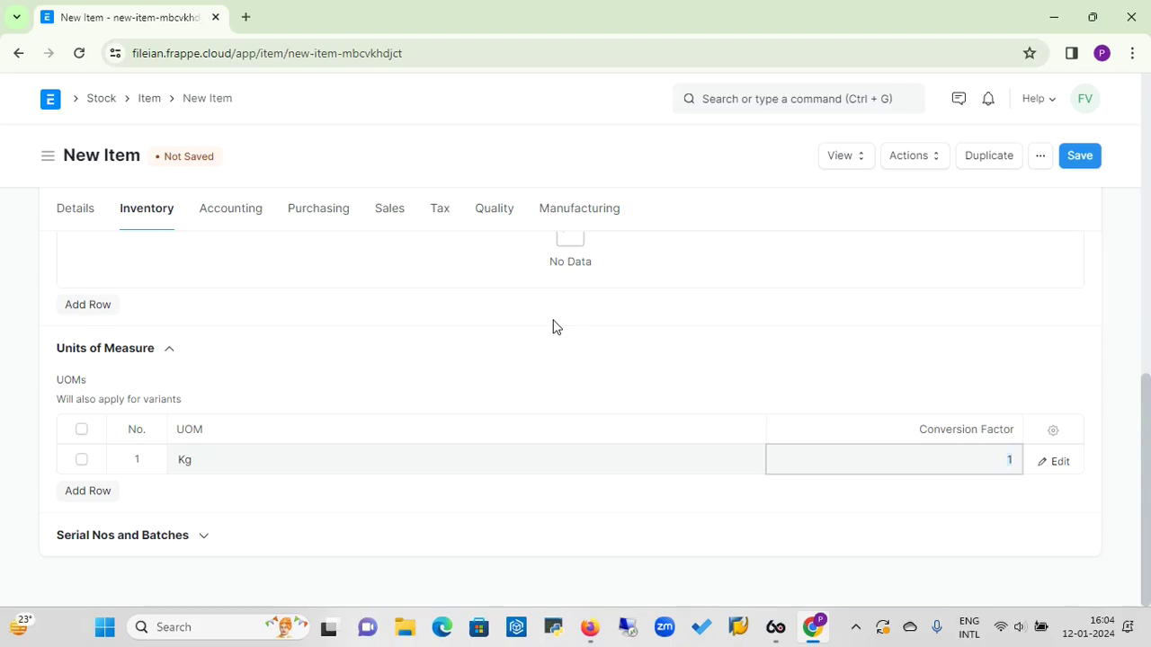
Compare the item's Default Unit of Measure in its details with the UOM and conversion factor in the Units of Measure table
{"action": "left_click", "coordinate": [82, 217]}
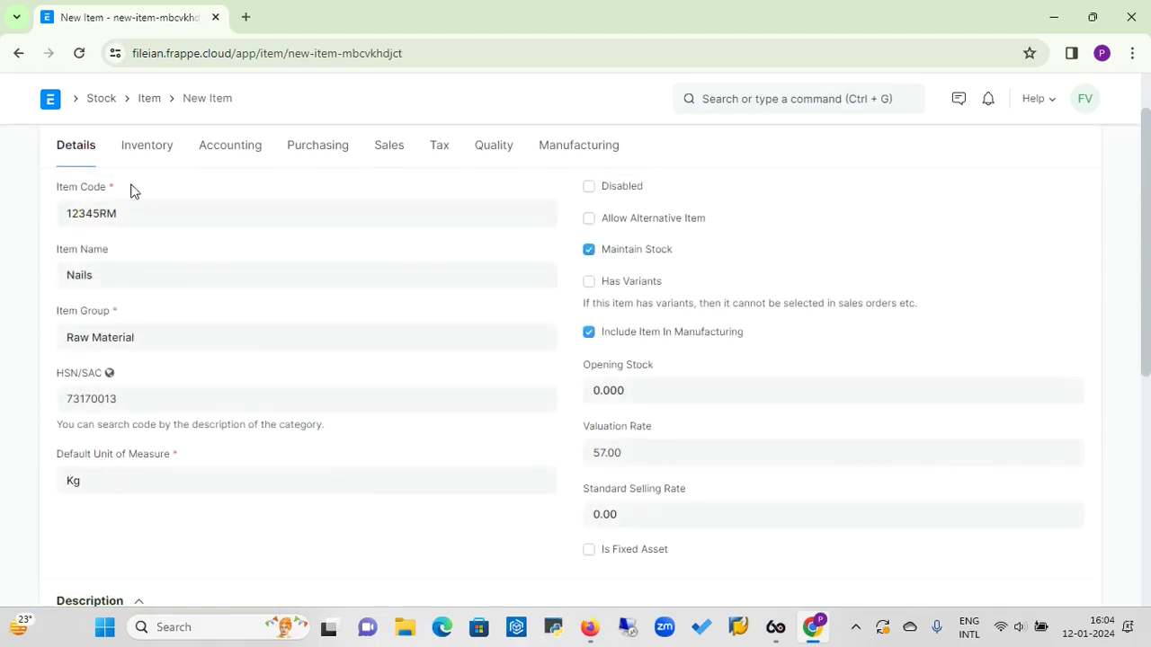
{"action": "left_click", "coordinate": [149, 157]}
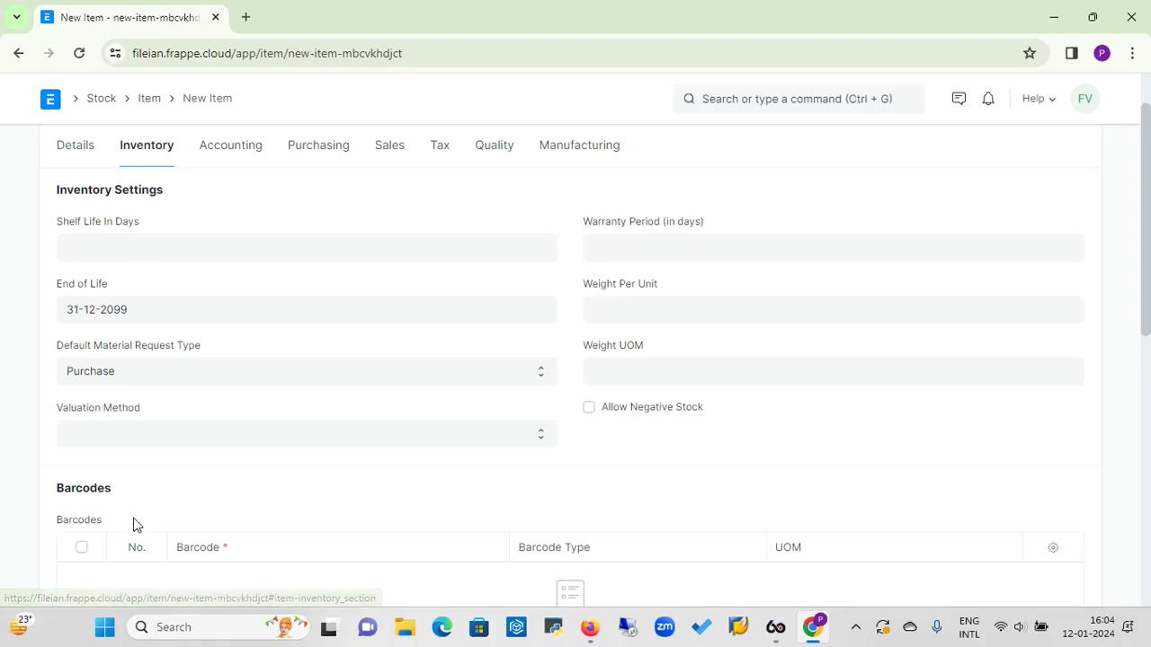
{"action": "left_click_drag", "start_coordinate": [1149, 247], "coordinate": [1138, 513]}
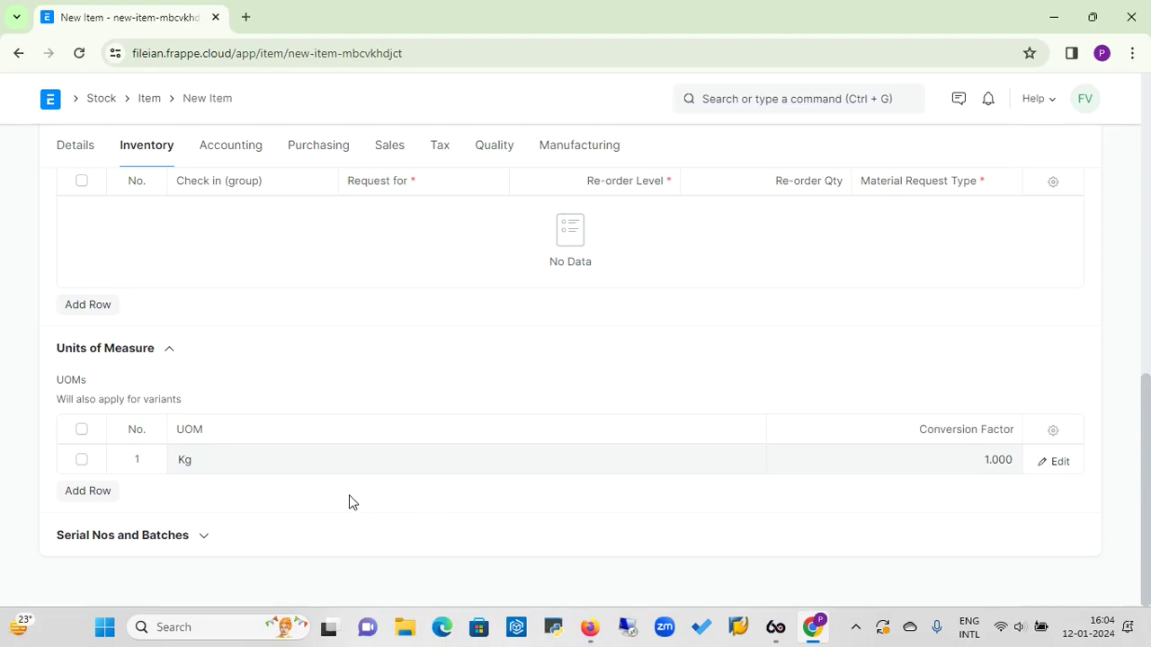
{"action": "left_click", "coordinate": [205, 465]}
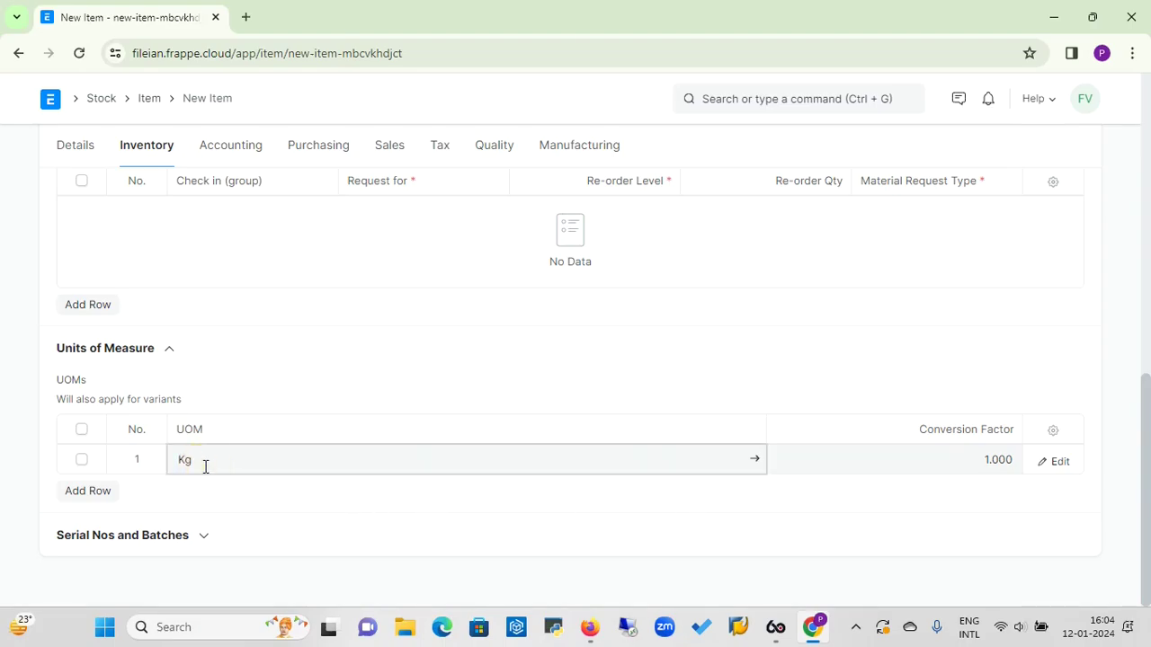
Change the UOM of the Units of Measure row to Nos and open its Conversion Factor for editing
{"action": "key", "text": "BackSpace"}
{"action": "key", "text": "BackSpace"}
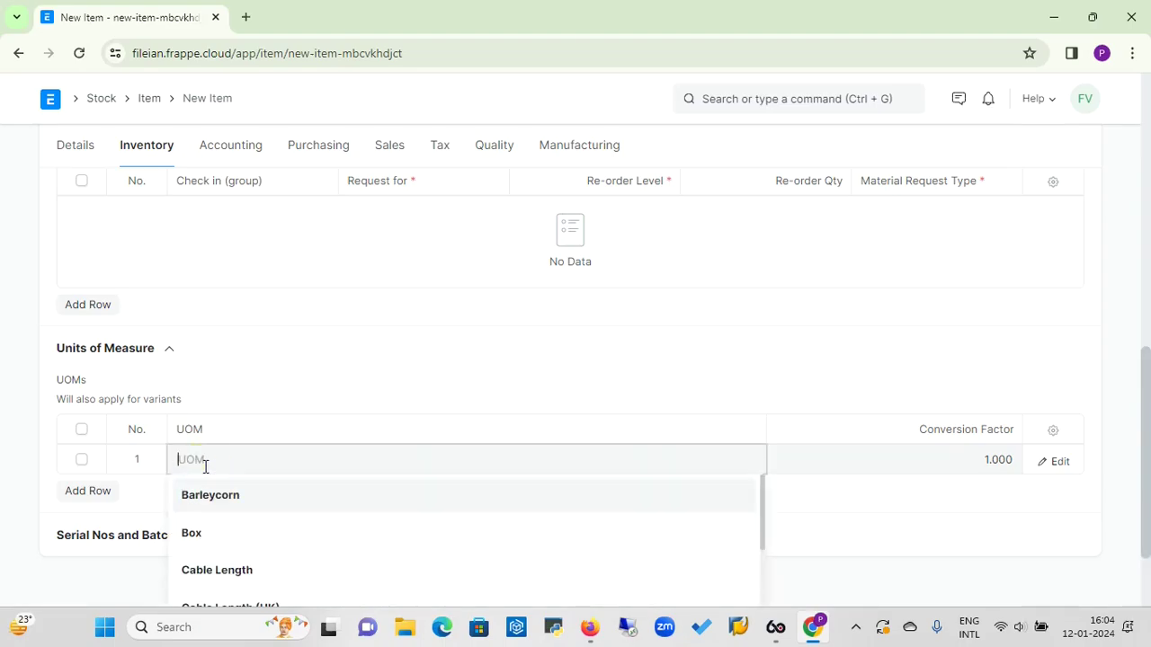
{"action": "type", "text": "Nos"}
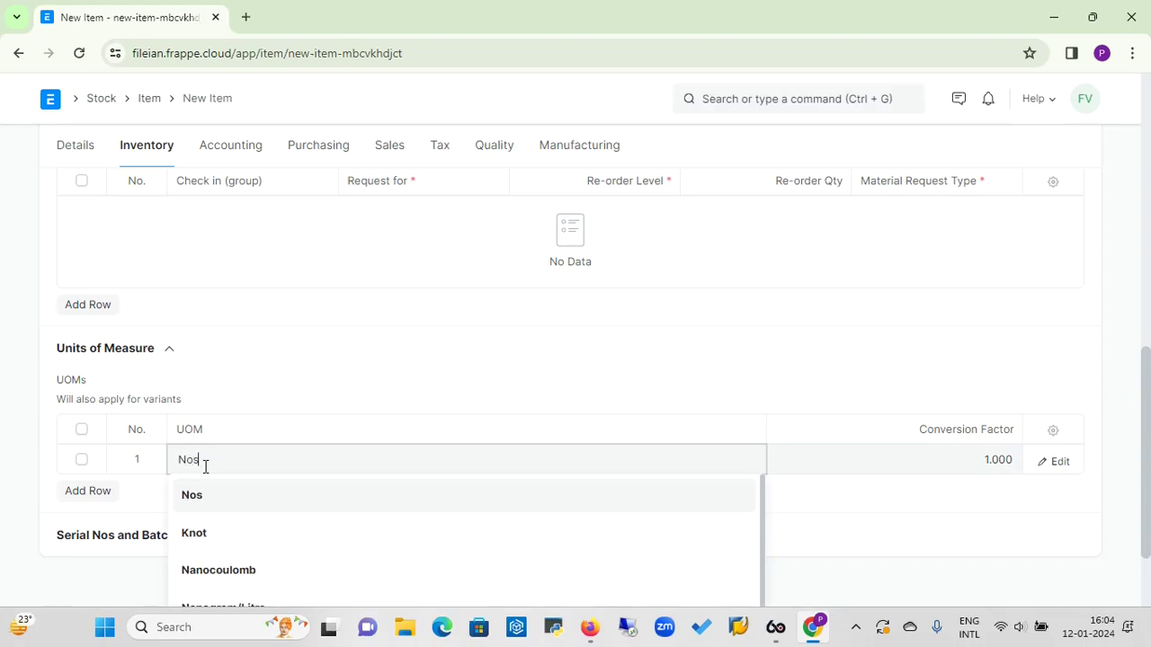
{"action": "left_click", "coordinate": [200, 497]}
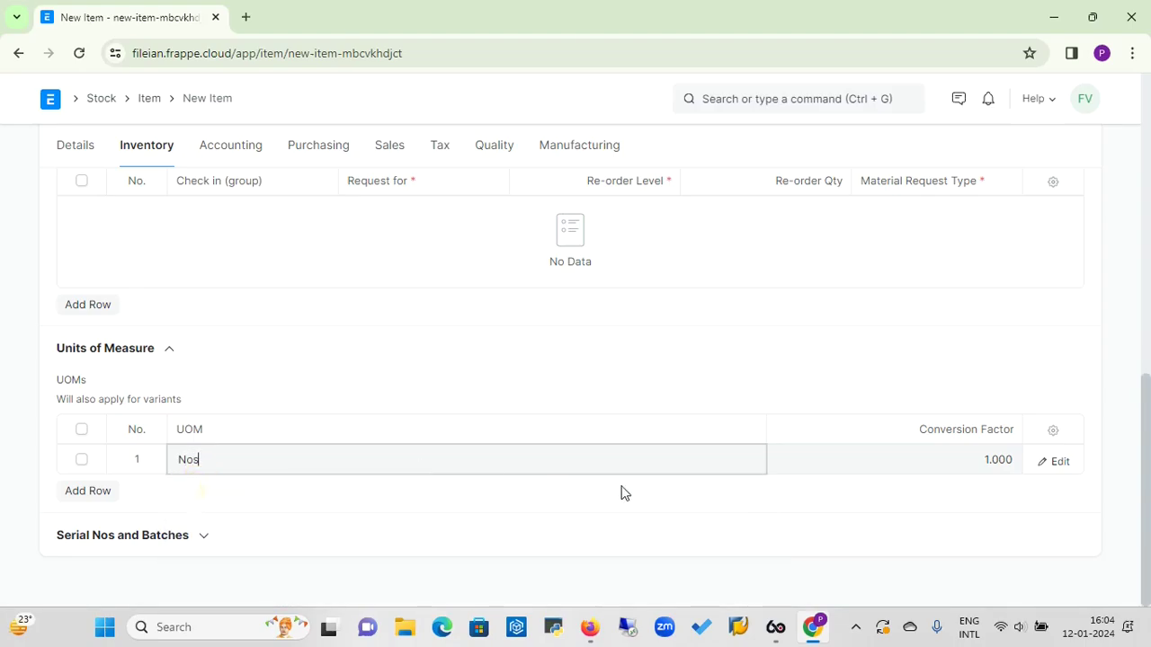
{"action": "left_click", "coordinate": [989, 459]}
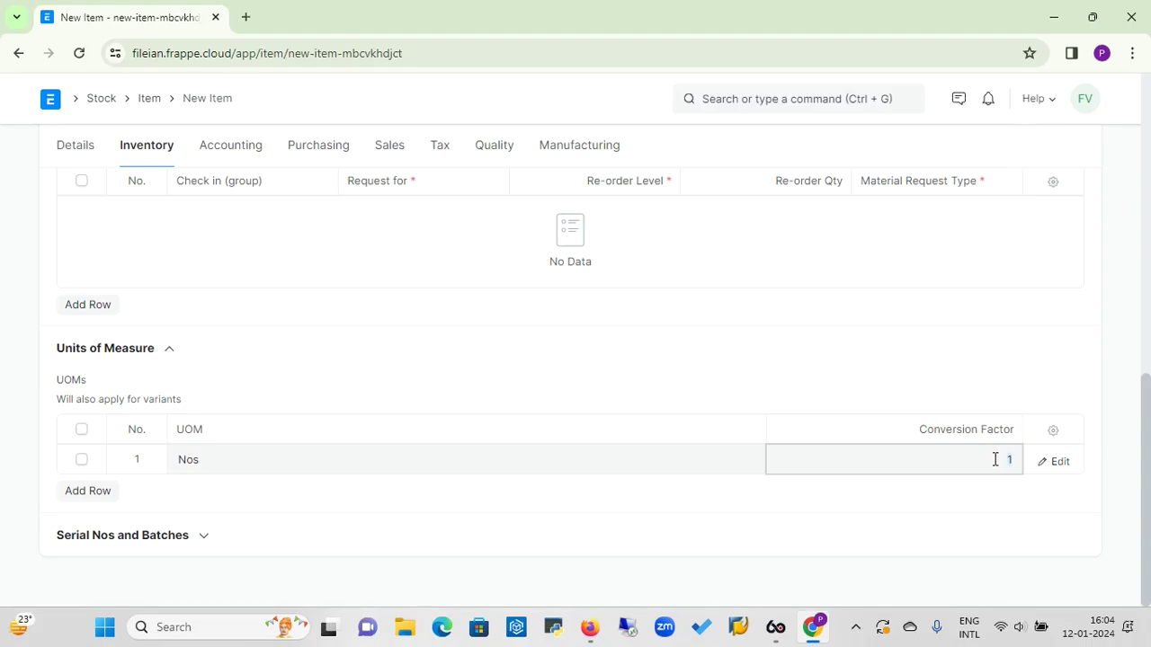
Delete the row from the UOMs table in the Units of Measure section
{"action": "left_click", "coordinate": [82, 429]}
{"action": "left_click", "coordinate": [71, 491]}
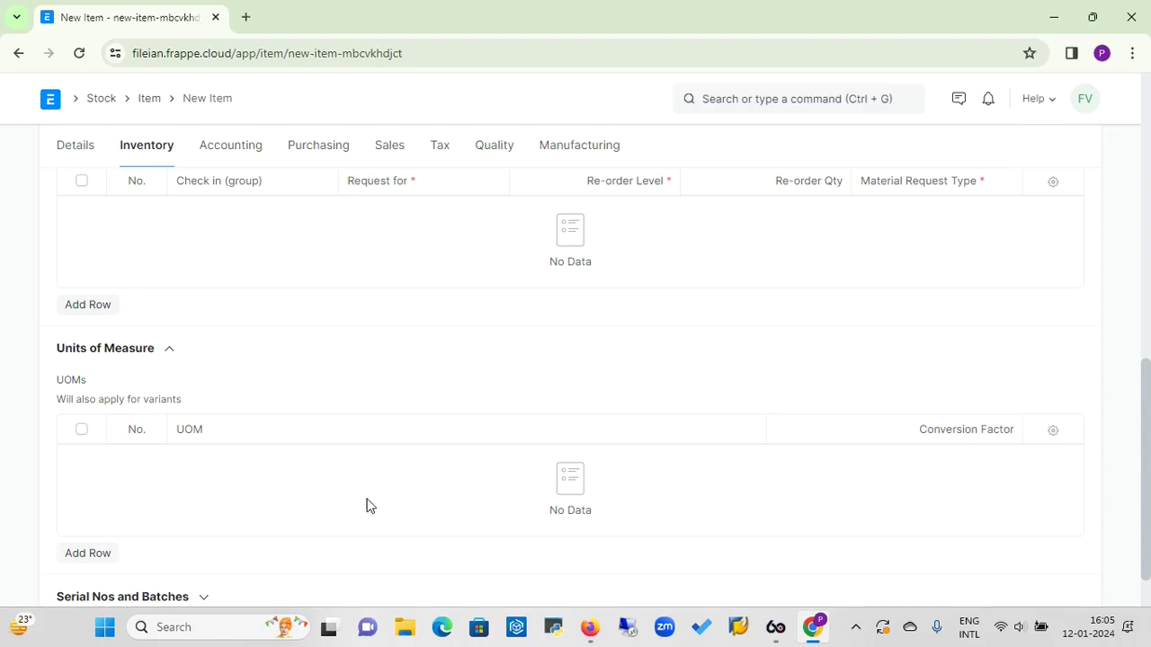
Expand the Serial Nos and Batches section of the item's inventory settings
{"action": "left_click", "coordinate": [1146, 398]}
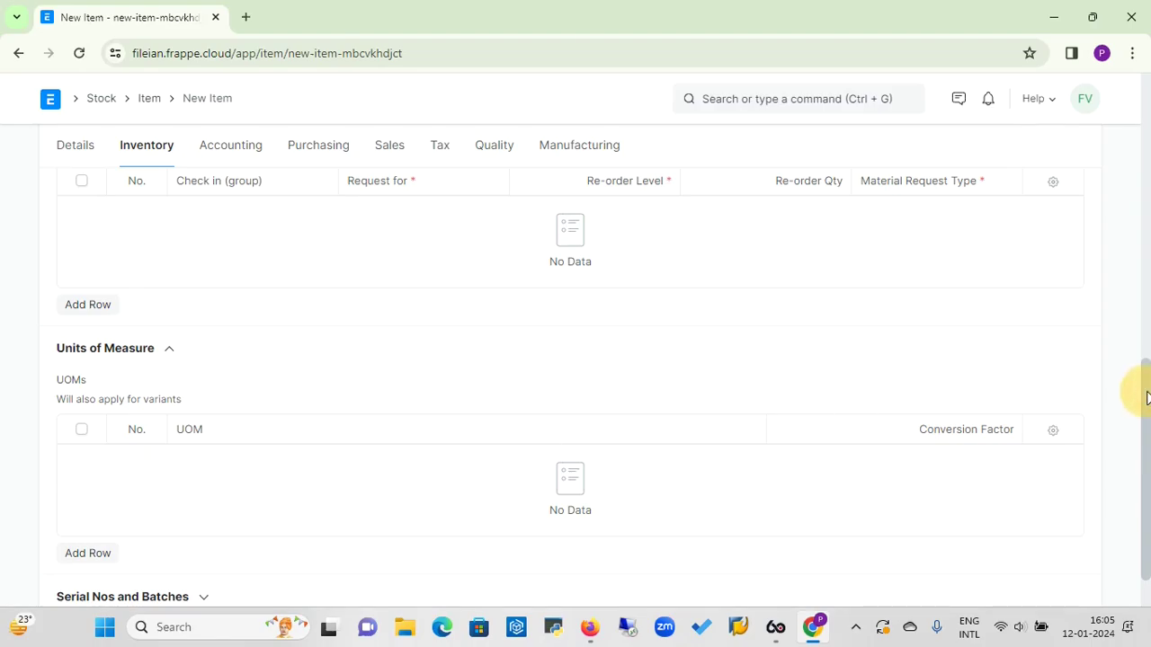
{"action": "left_click_drag", "start_coordinate": [1146, 399], "coordinate": [1138, 441]}
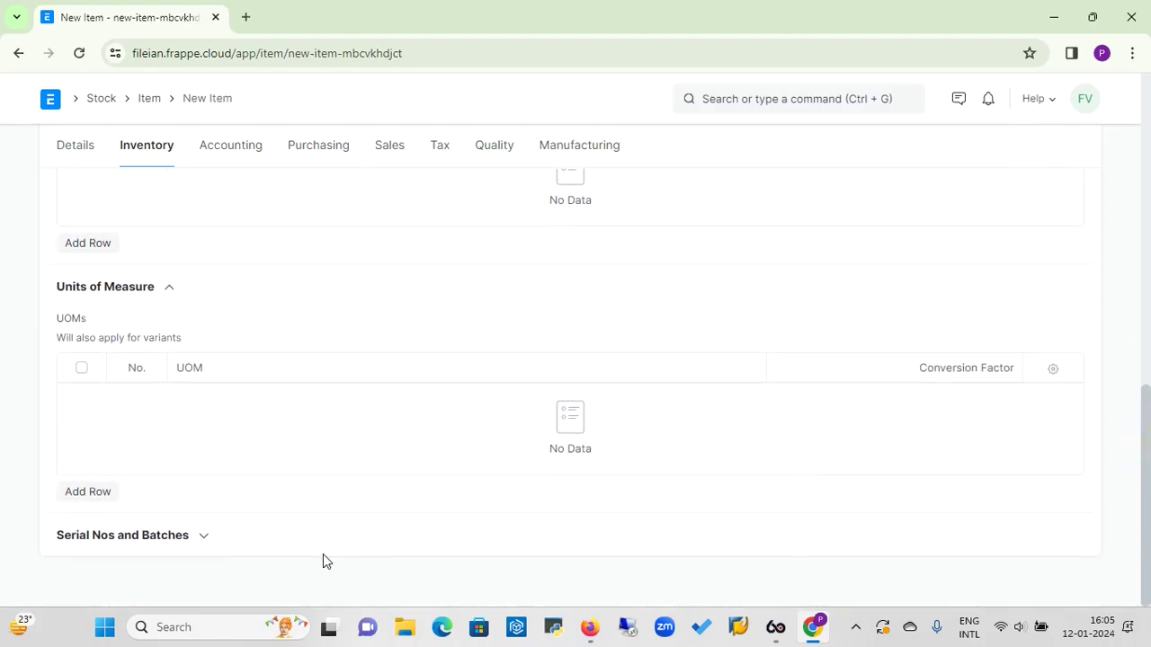
{"action": "left_click", "coordinate": [202, 538]}
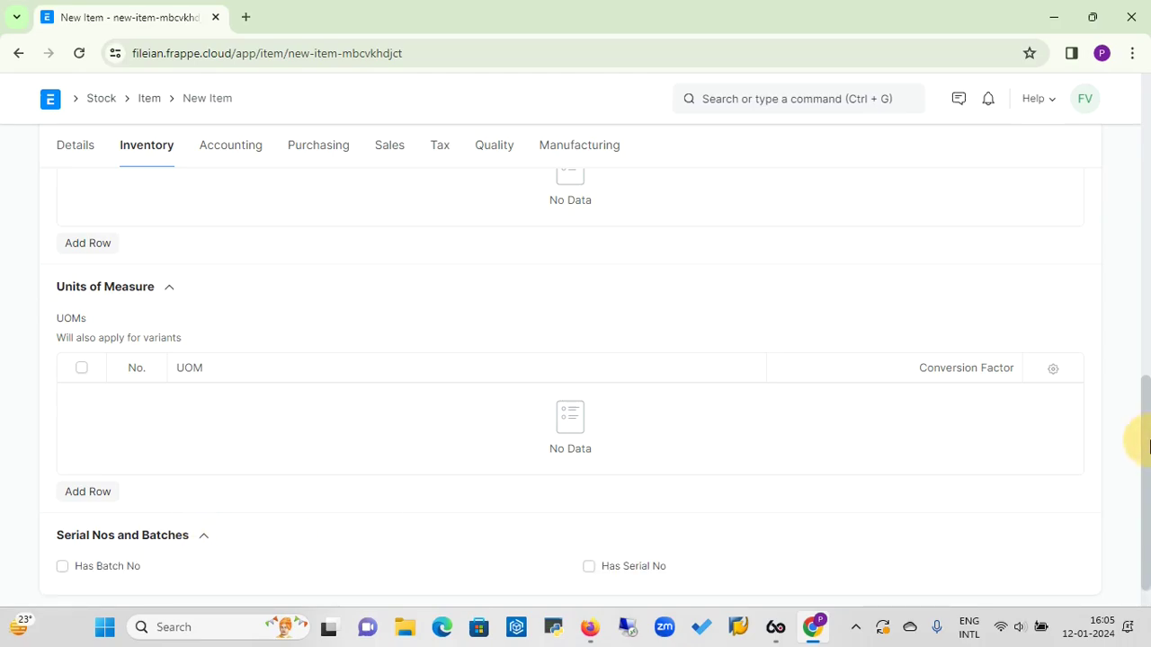
{"action": "scroll", "coordinate": [1133, 441], "scroll_direction": "down", "scroll_amount": 1}
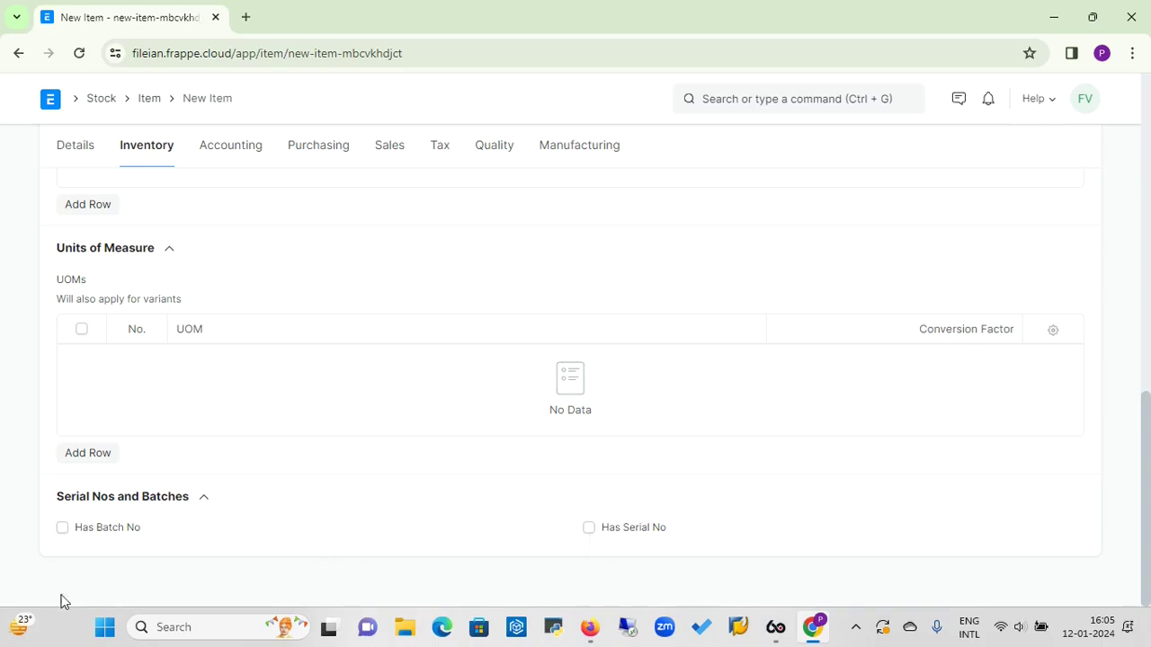
Turn on Has Serial No to examine the Serial Number Series option, and turn it off again
{"action": "left_click", "coordinate": [589, 529]}
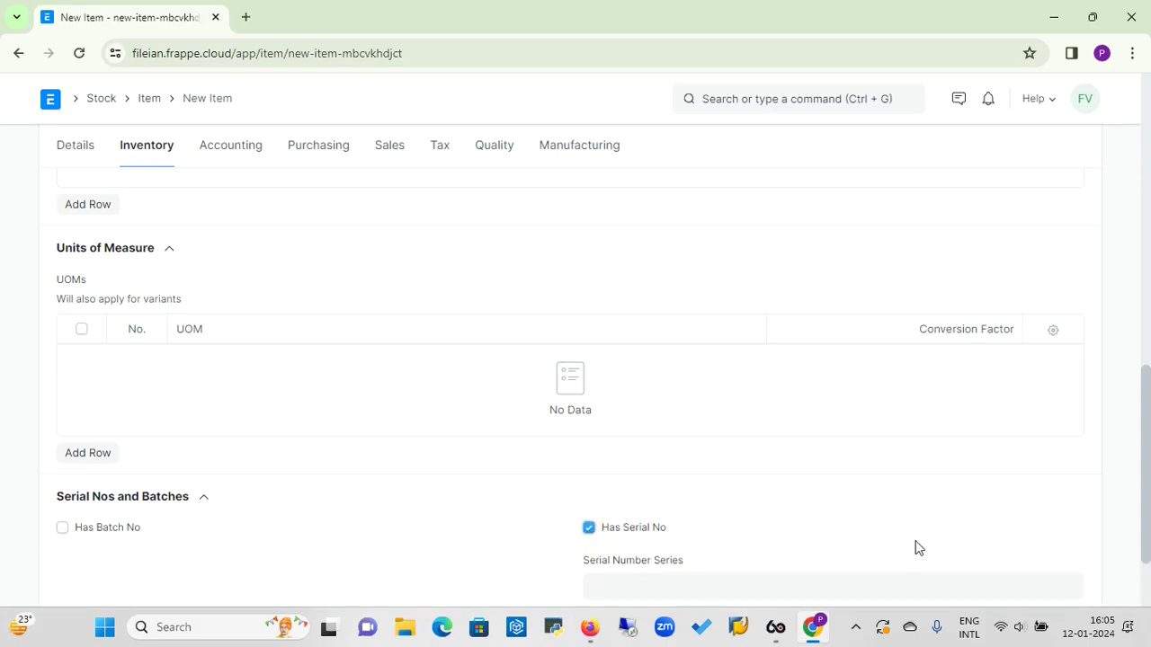
{"action": "left_click", "coordinate": [1147, 449]}
{"action": "left_click_drag", "start_coordinate": [1147, 449], "coordinate": [1147, 484]}
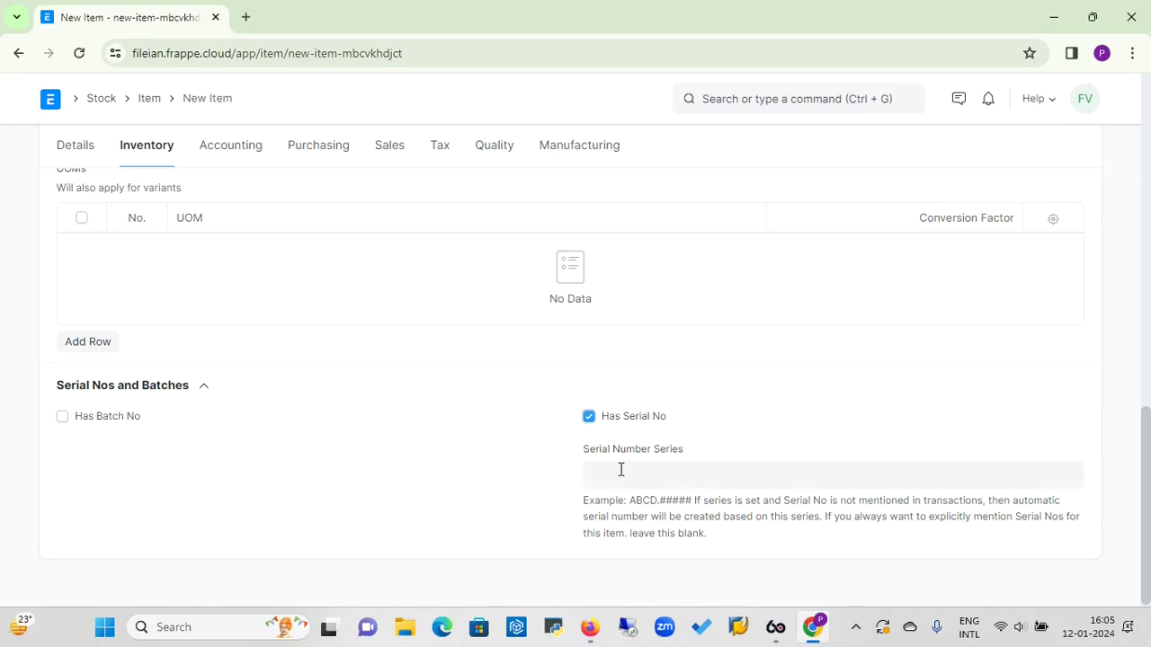
{"action": "left_click", "coordinate": [589, 416]}
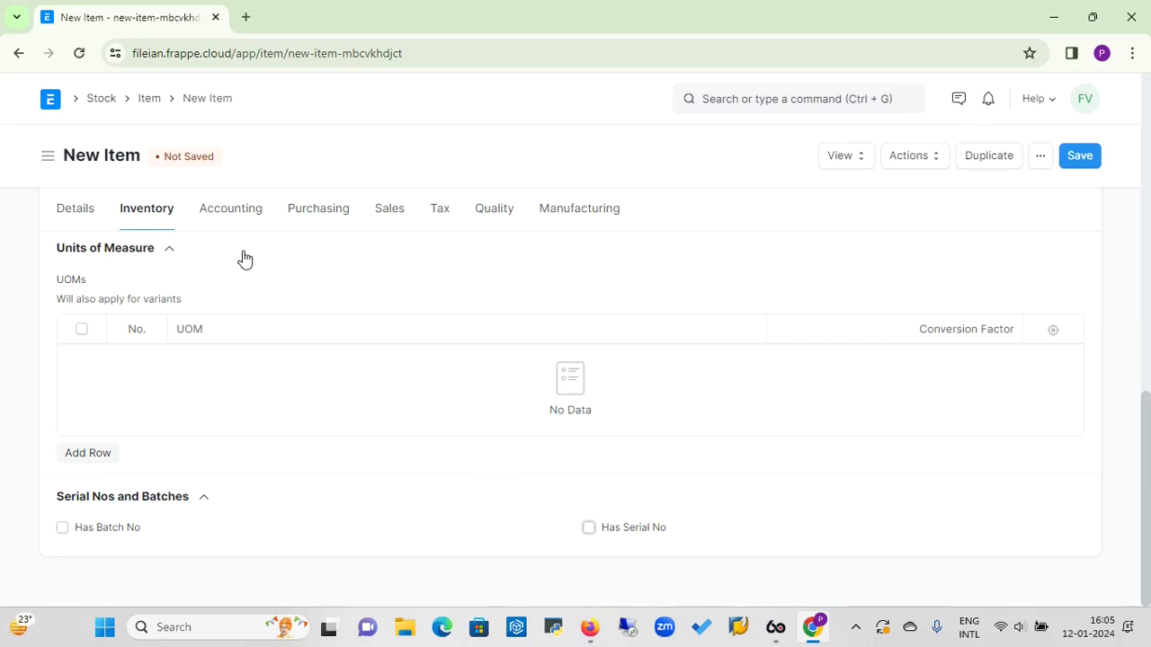
Add a row to the Item Defaults table in the item's accounting settings
{"action": "left_click", "coordinate": [248, 222]}
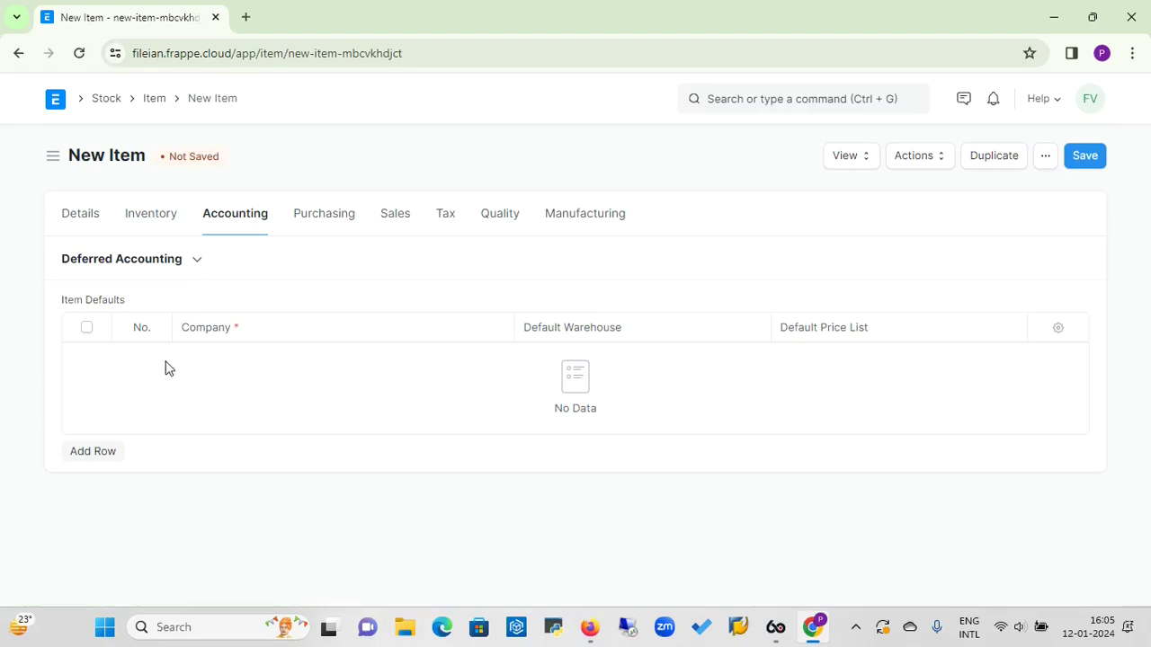
{"action": "left_click", "coordinate": [104, 453]}
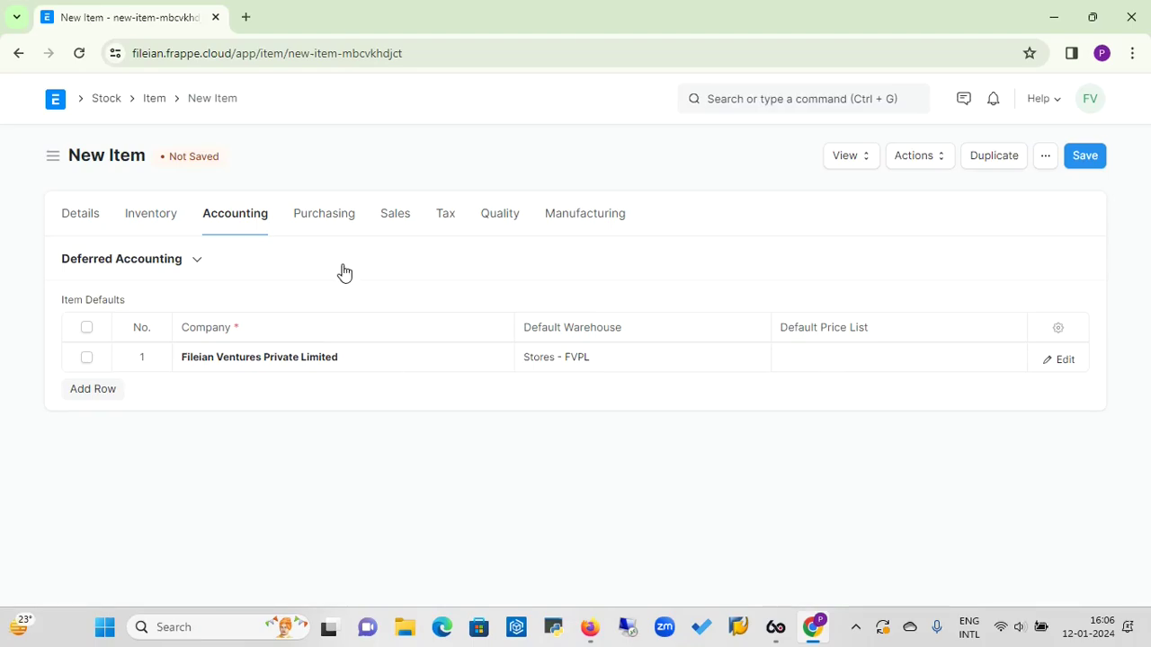
Set the Default Purchase Unit of Measure to Kg in the item's purchasing settings
{"action": "left_click", "coordinate": [343, 229]}
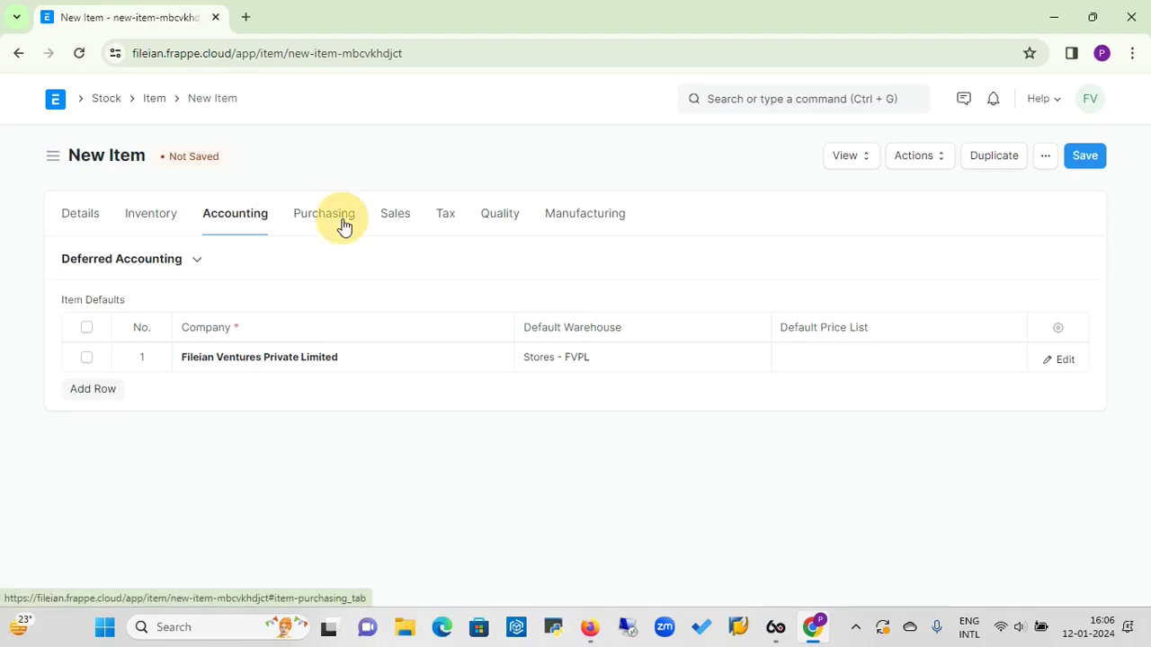
{"action": "left_click", "coordinate": [246, 283]}
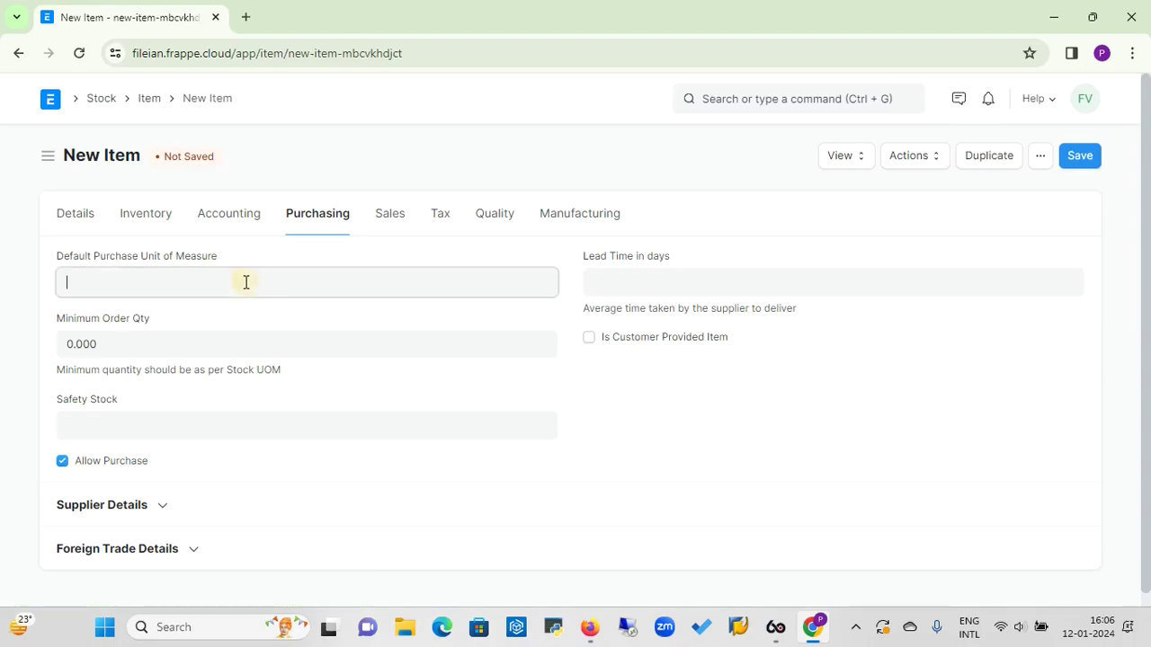
{"action": "type", "text": "K"}
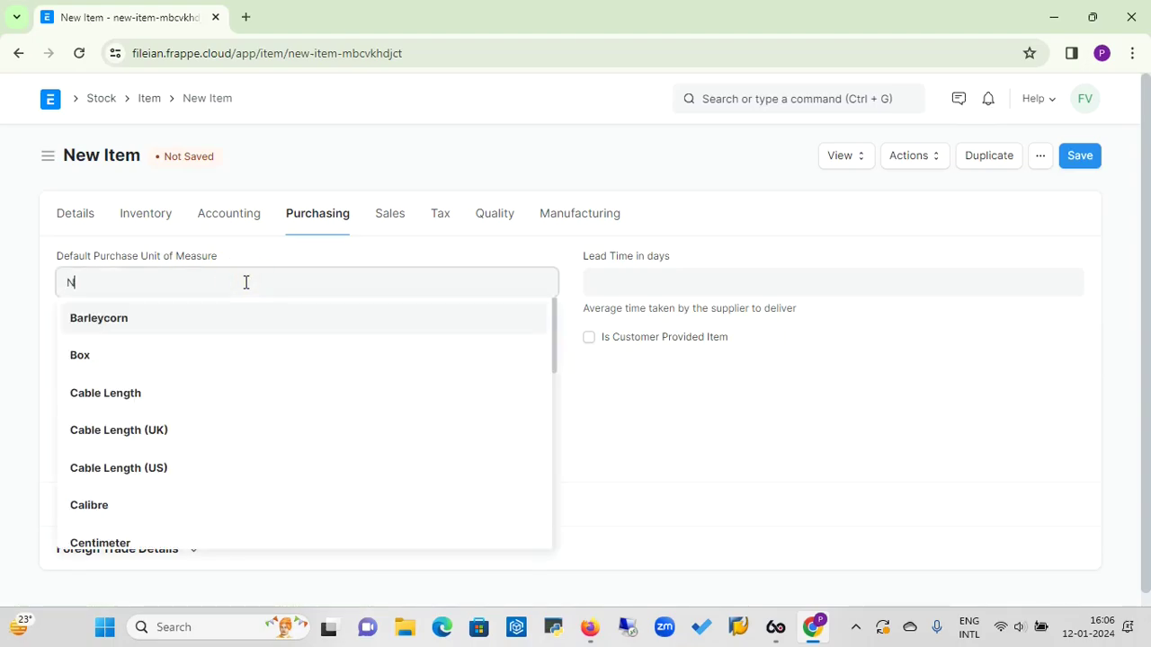
{"action": "key", "text": "BackSpace"}
{"action": "type", "text": "Kg"}
{"action": "left_click", "coordinate": [102, 322]}
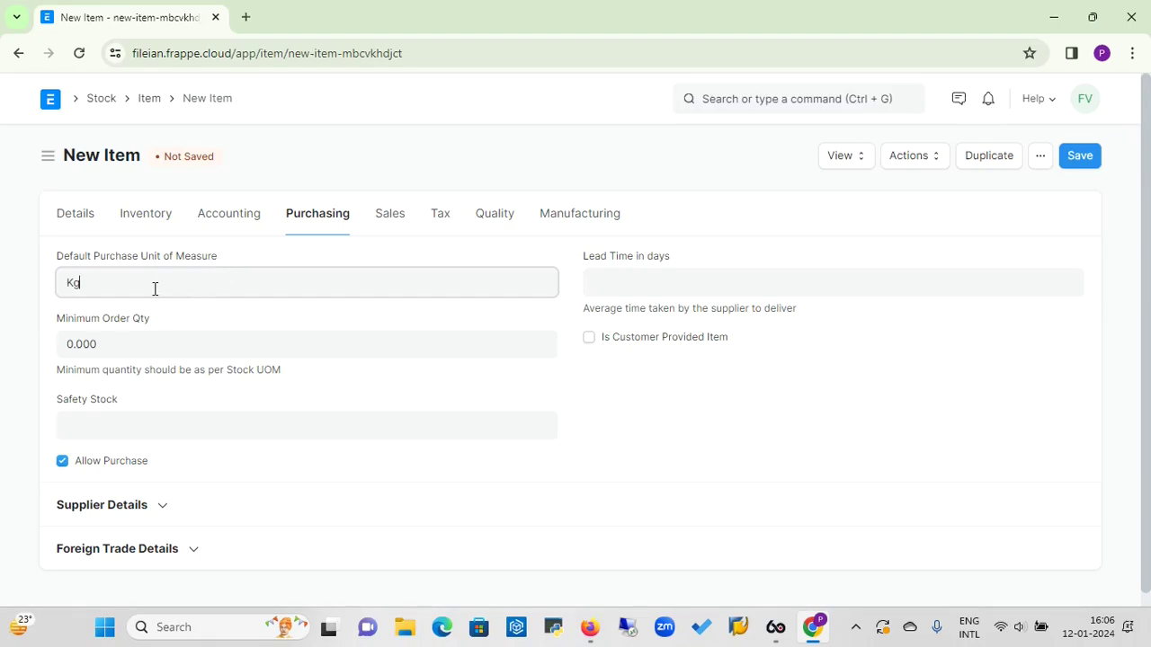
Review the Lead Time in days, Minimum Order Qty and Safety Stock fields of the purchasing settings
{"action": "left_click", "coordinate": [601, 285]}
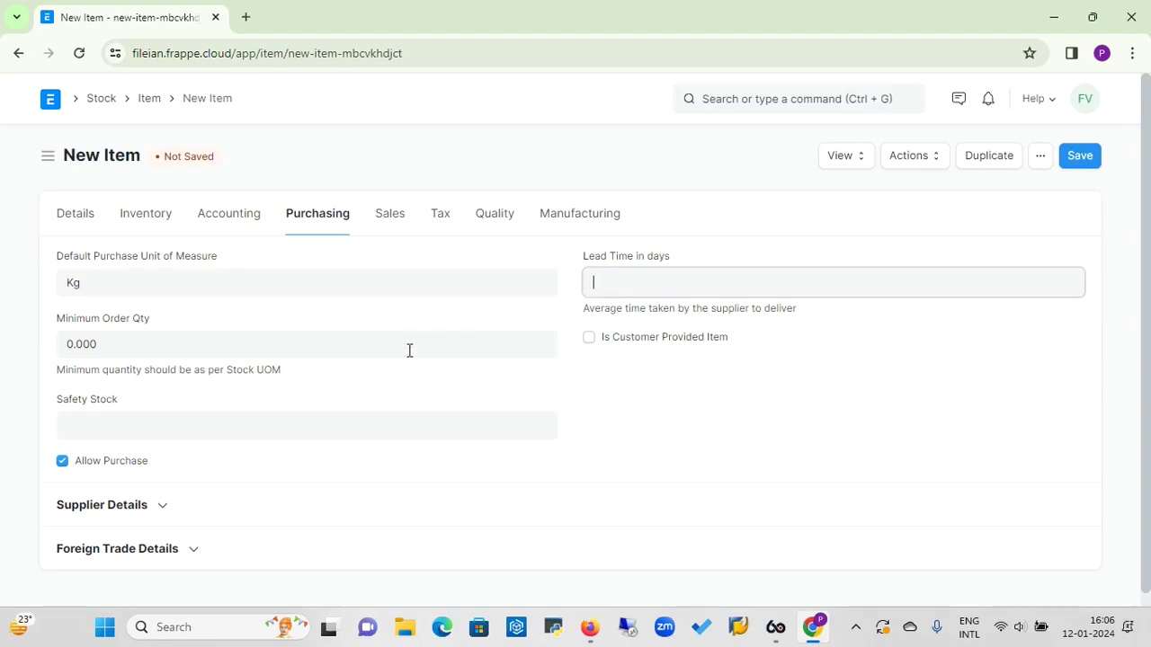
{"action": "left_click", "coordinate": [212, 343]}
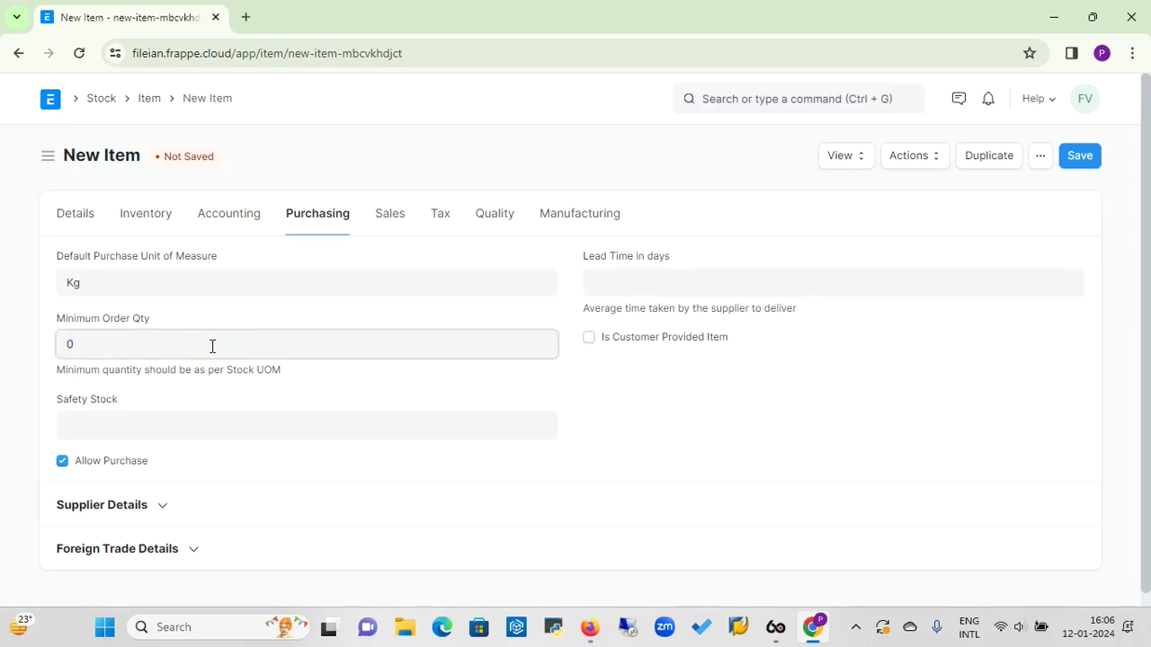
{"action": "double_click", "coordinate": [212, 347]}
{"action": "left_click", "coordinate": [184, 423]}
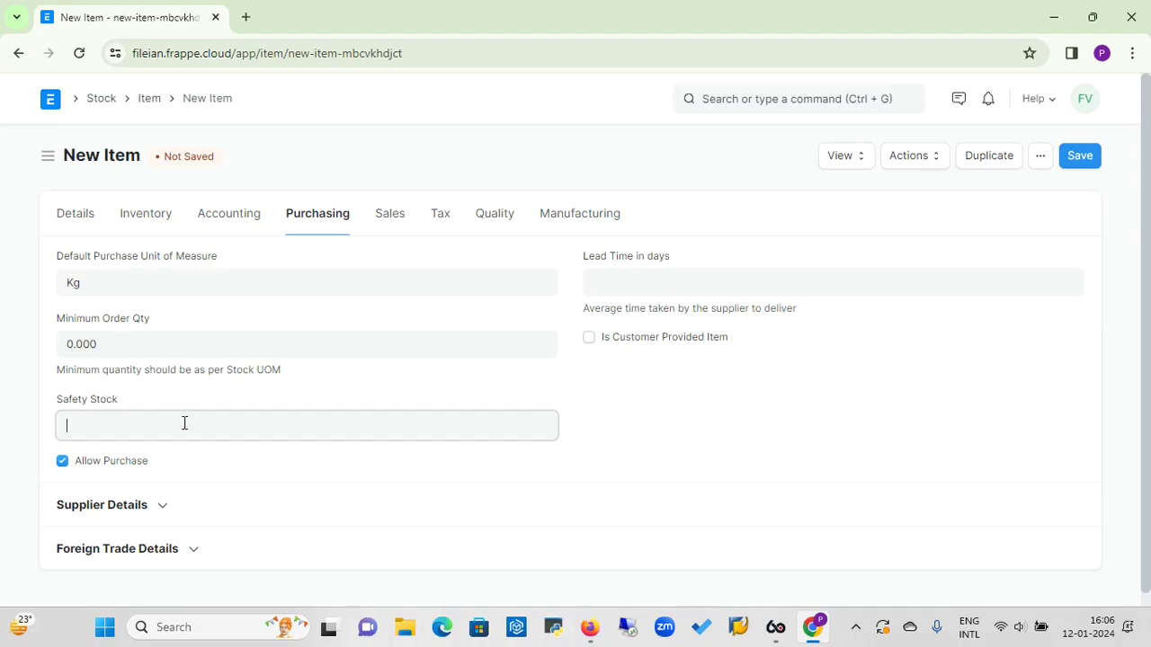
Expand Supplier Details and add a Supplier Items row for Bombay Hardware & Suppliers with Supplier Part Number 34567
{"action": "left_click", "coordinate": [167, 511]}
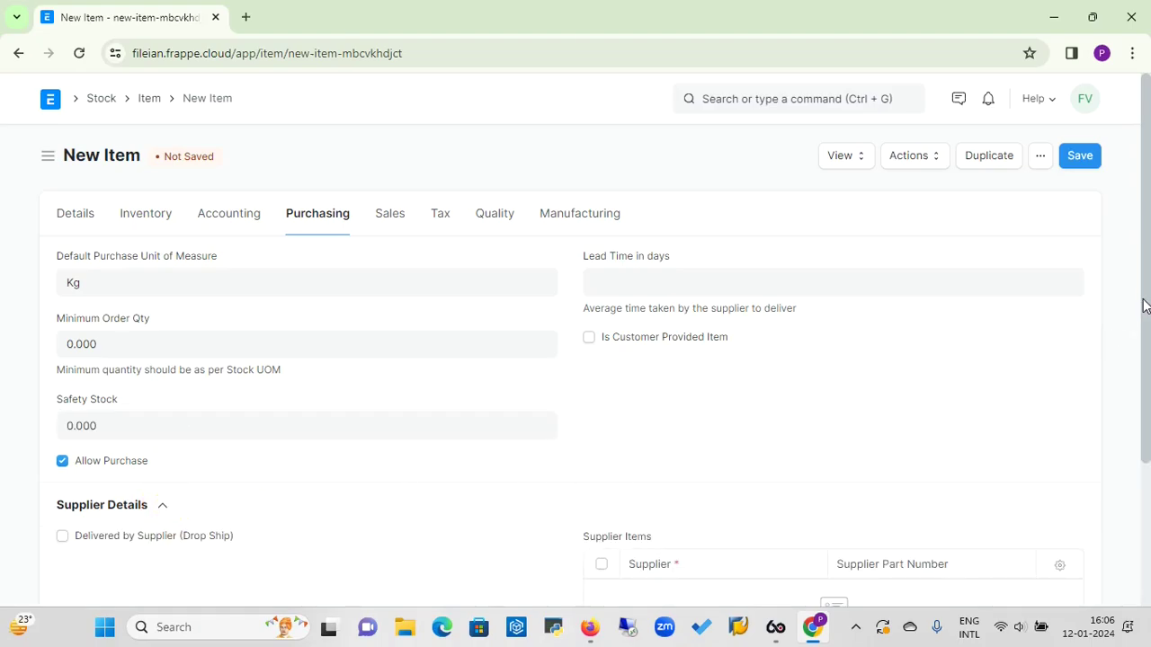
{"action": "left_click_drag", "start_coordinate": [1144, 306], "coordinate": [1136, 432]}
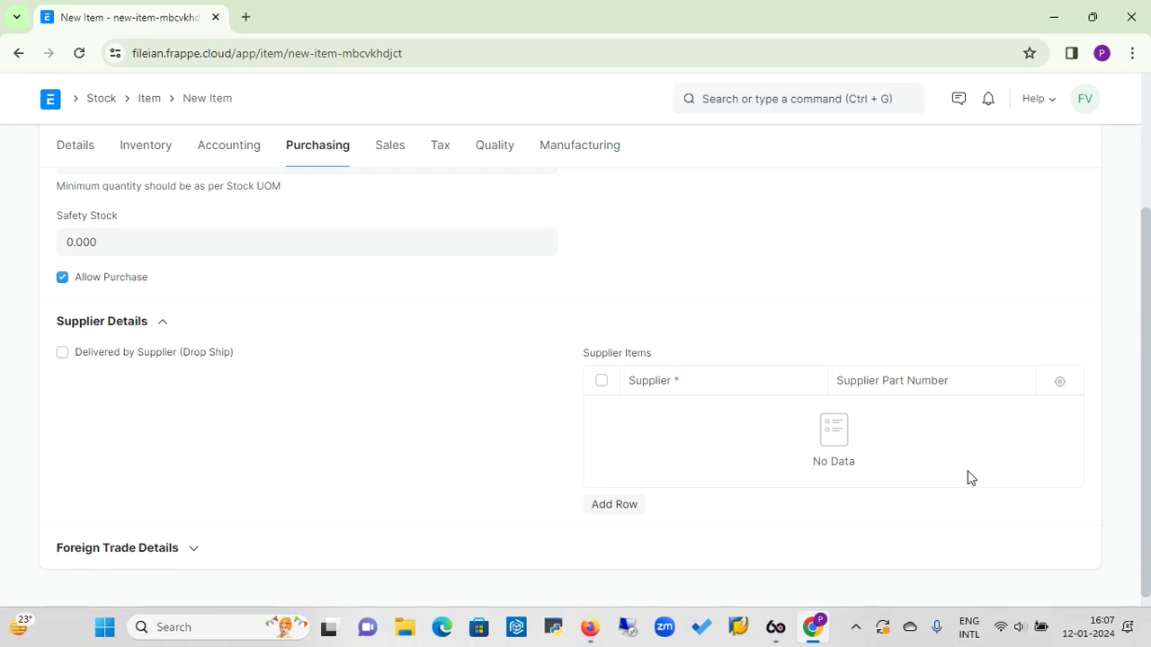
{"action": "left_click", "coordinate": [608, 510]}
{"action": "left_click", "coordinate": [663, 460]}
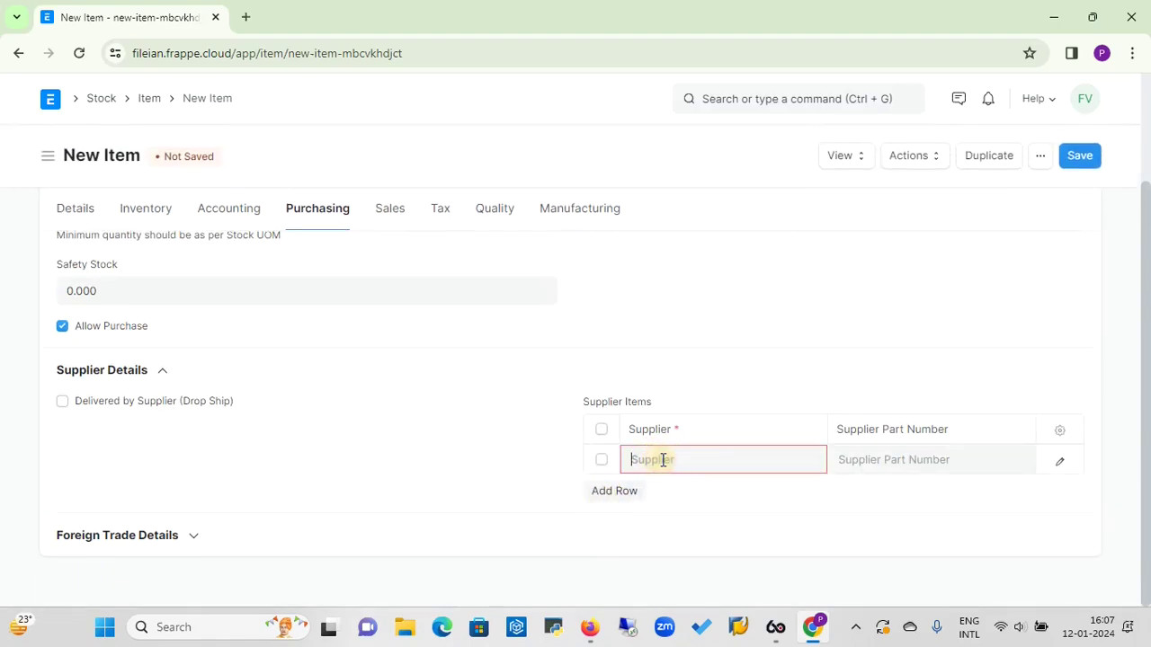
{"action": "type", "text": "bom"}
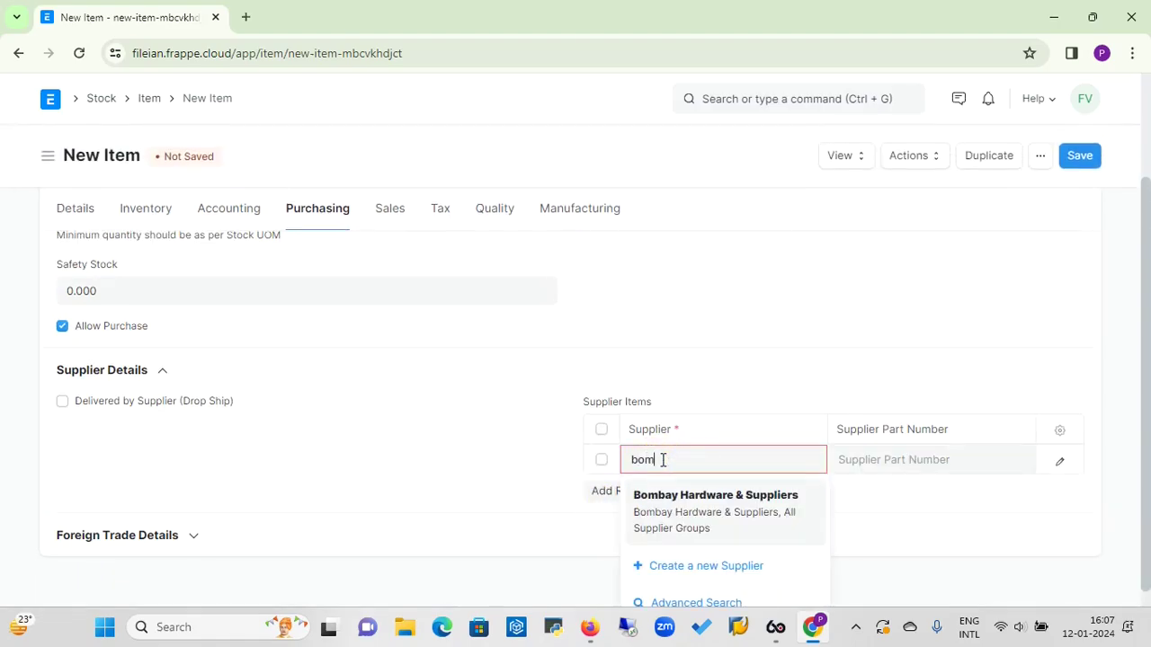
{"action": "left_click", "coordinate": [663, 509]}
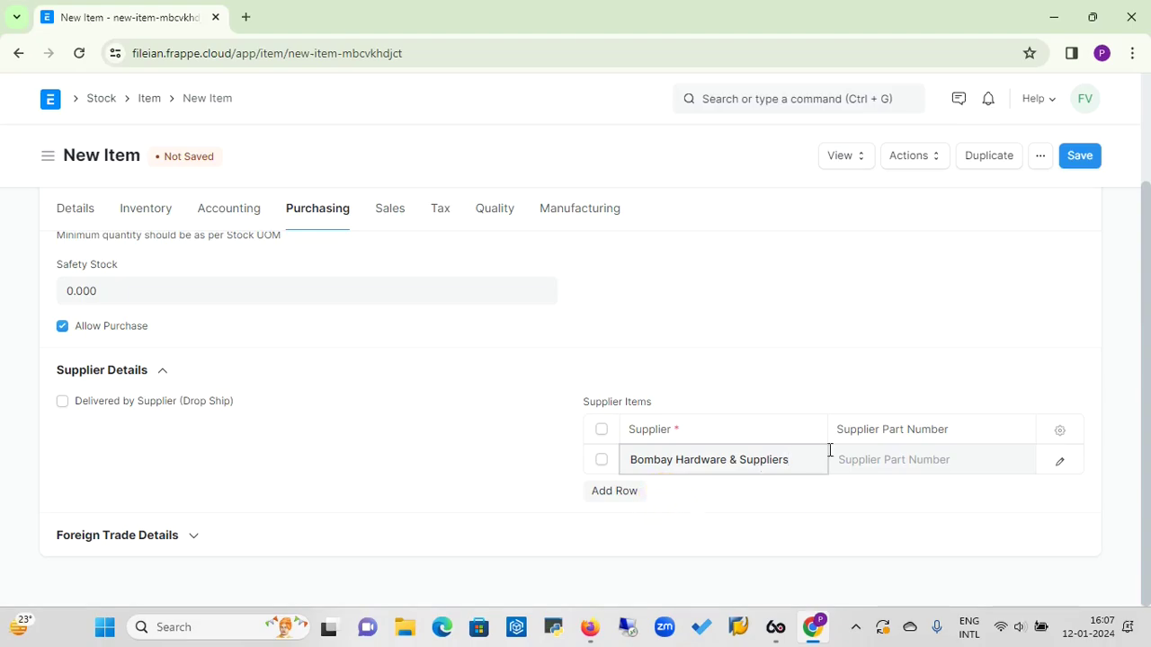
{"action": "left_click", "coordinate": [887, 458]}
{"action": "type", "text": "3"}
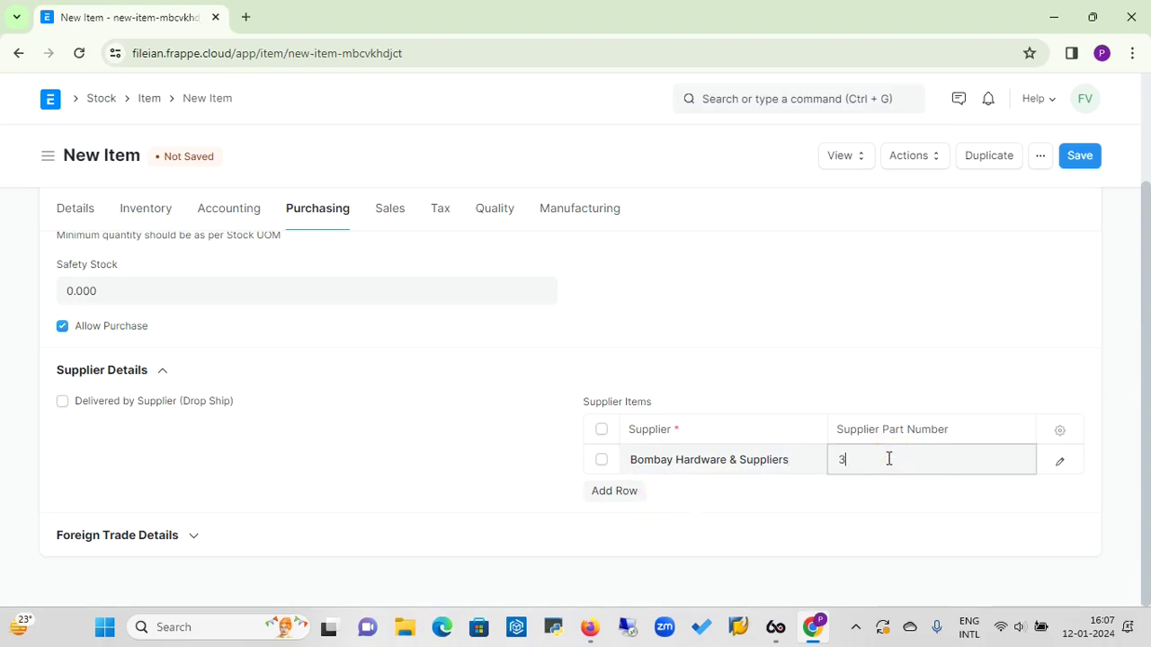
{"action": "type", "text": "4567"}
Delete the Bombay Hardware & Suppliers row from the Supplier Items table
{"action": "left_click", "coordinate": [601, 459]}
{"action": "left_click", "coordinate": [602, 497]}
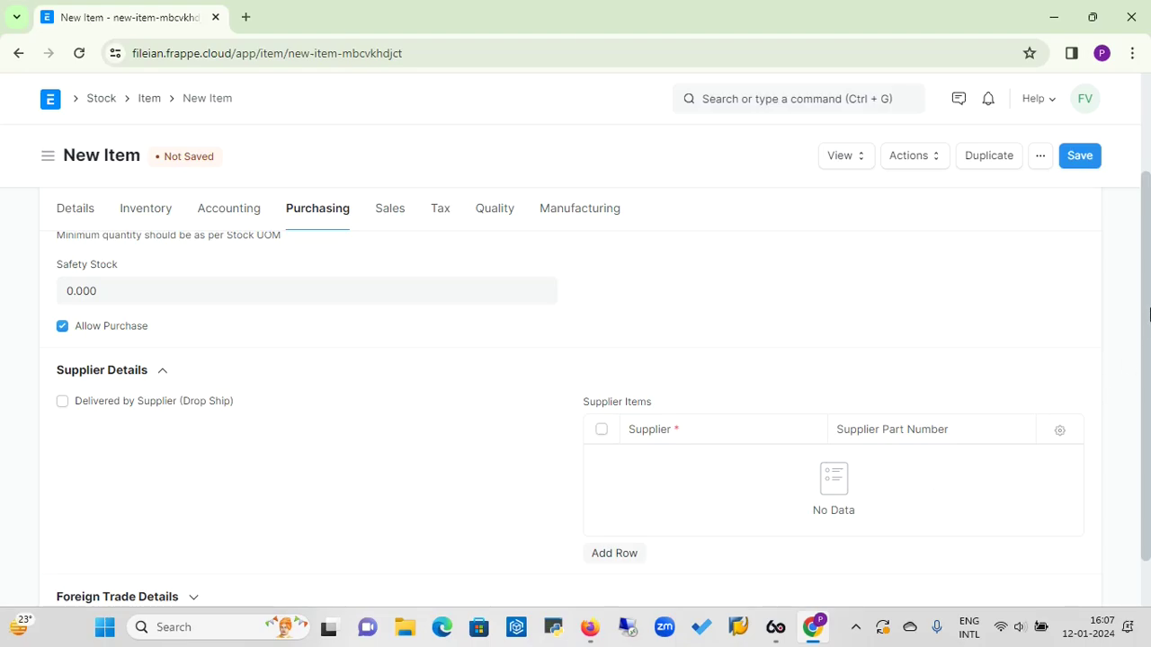
{"action": "scroll", "coordinate": [1138, 333], "scroll_direction": "down", "scroll_amount": 1}
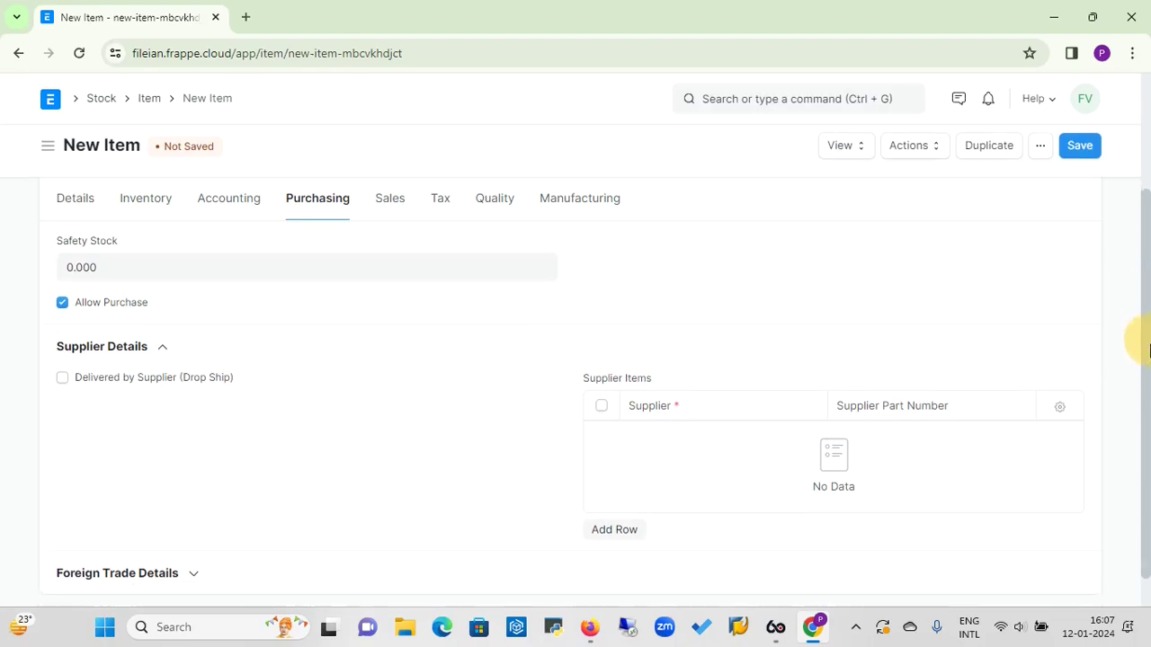
Collapse Supplier Details and expand Foreign Trade Details to check the Country of Origin and Customs Tariff Number fields
{"action": "left_click", "coordinate": [167, 316]}
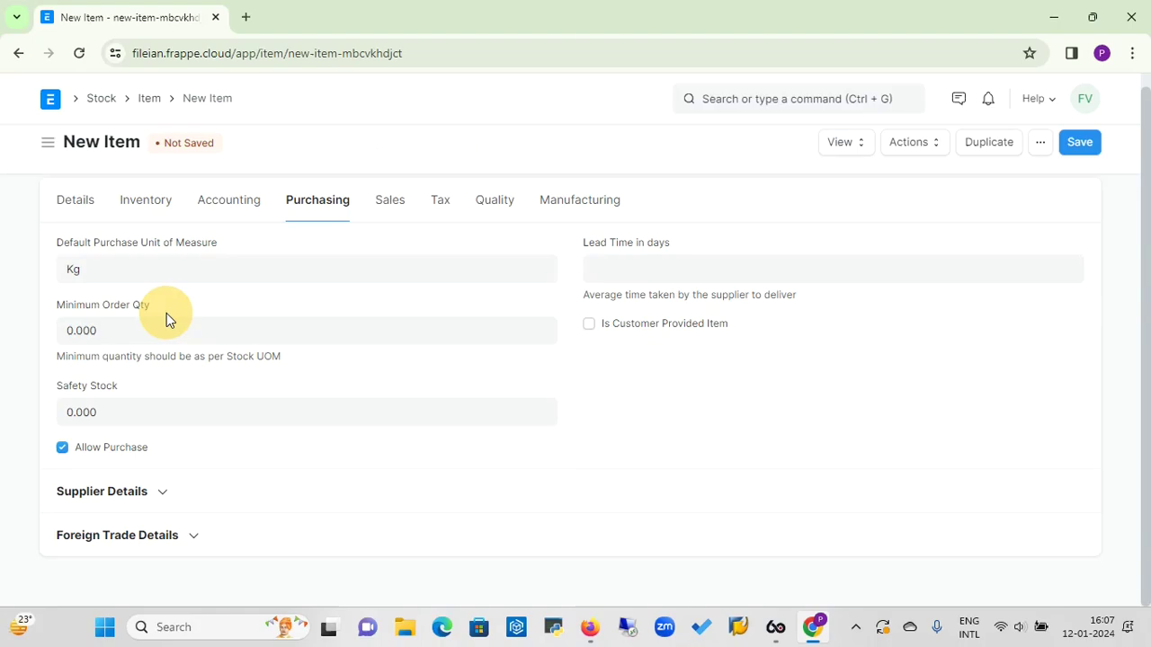
{"action": "left_click", "coordinate": [194, 536]}
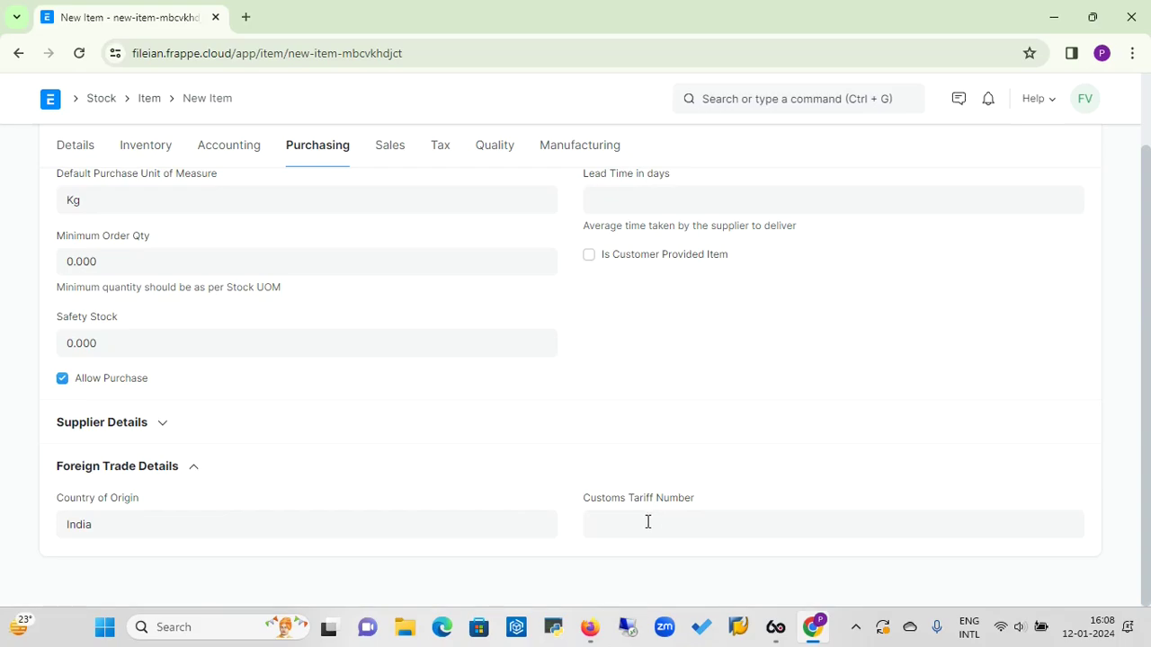
Set the Default Sales Unit of Measure to Kg in the item's sales settings
{"action": "left_click", "coordinate": [396, 148]}
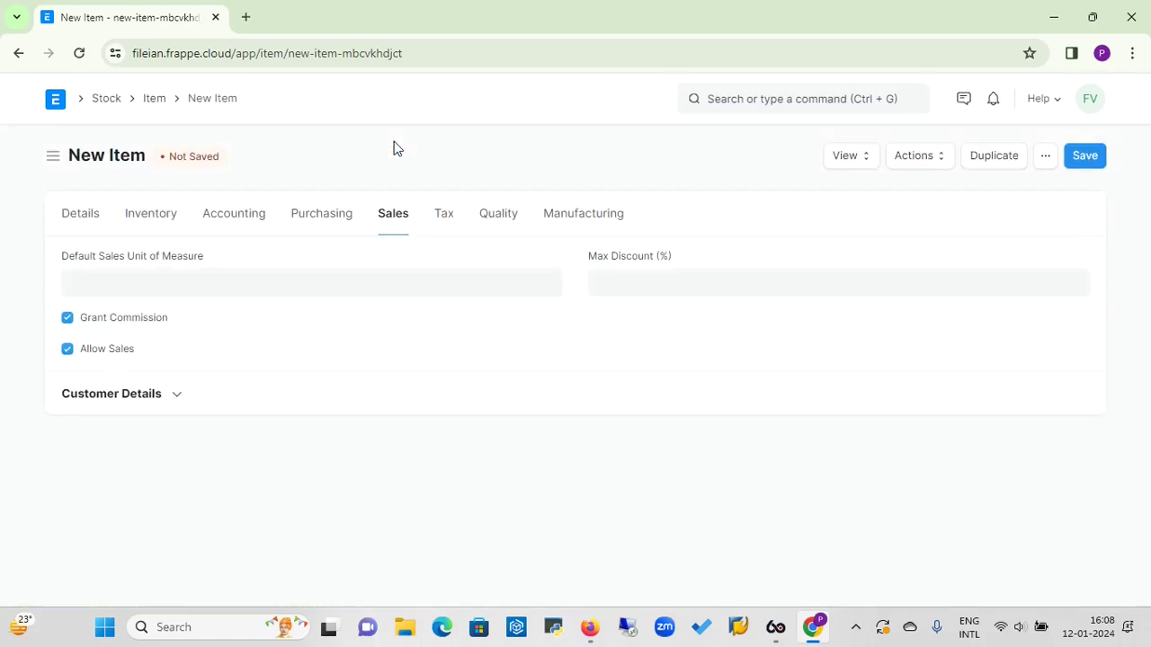
{"action": "left_click", "coordinate": [241, 276]}
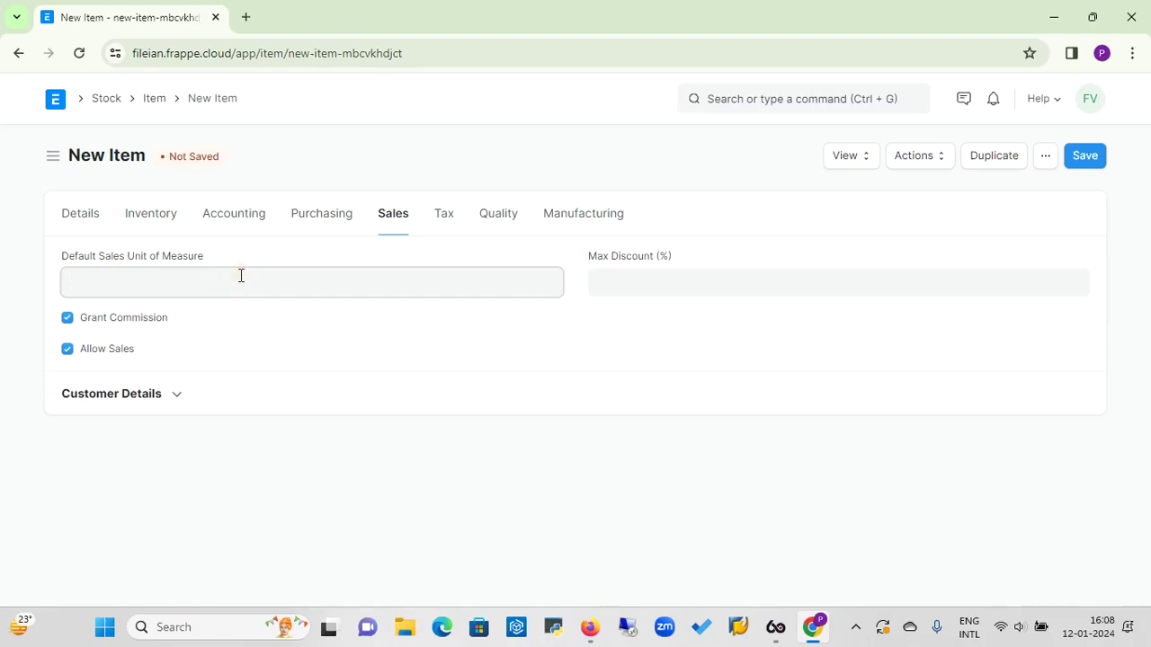
{"action": "type", "text": "Kg"}
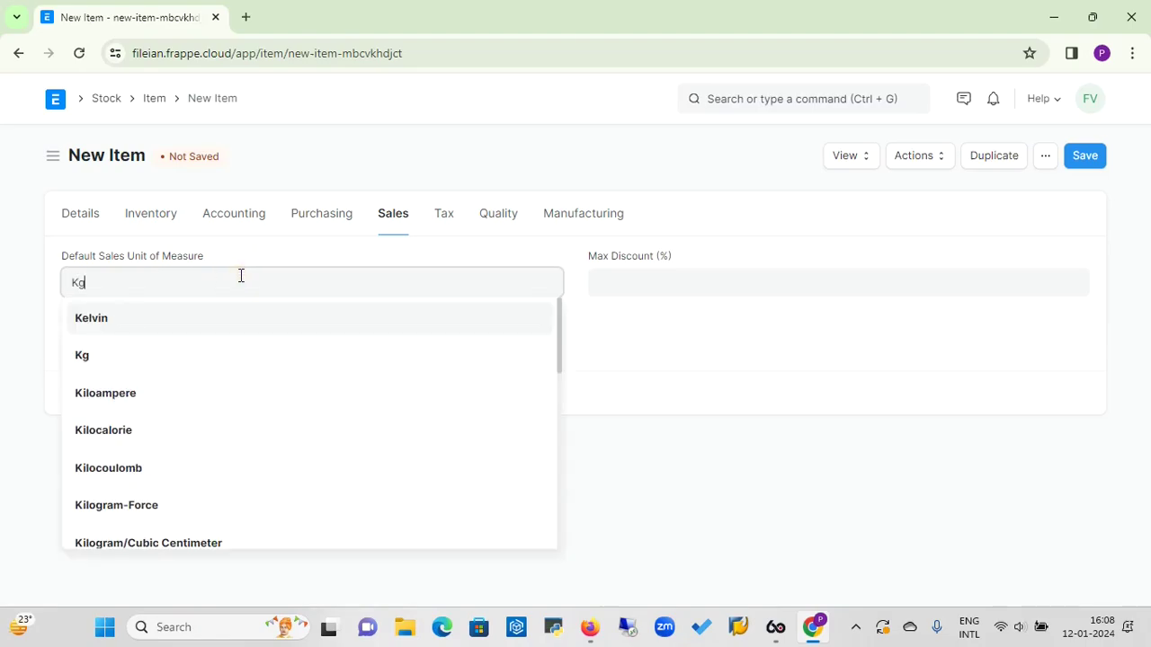
{"action": "left_click", "coordinate": [99, 326]}
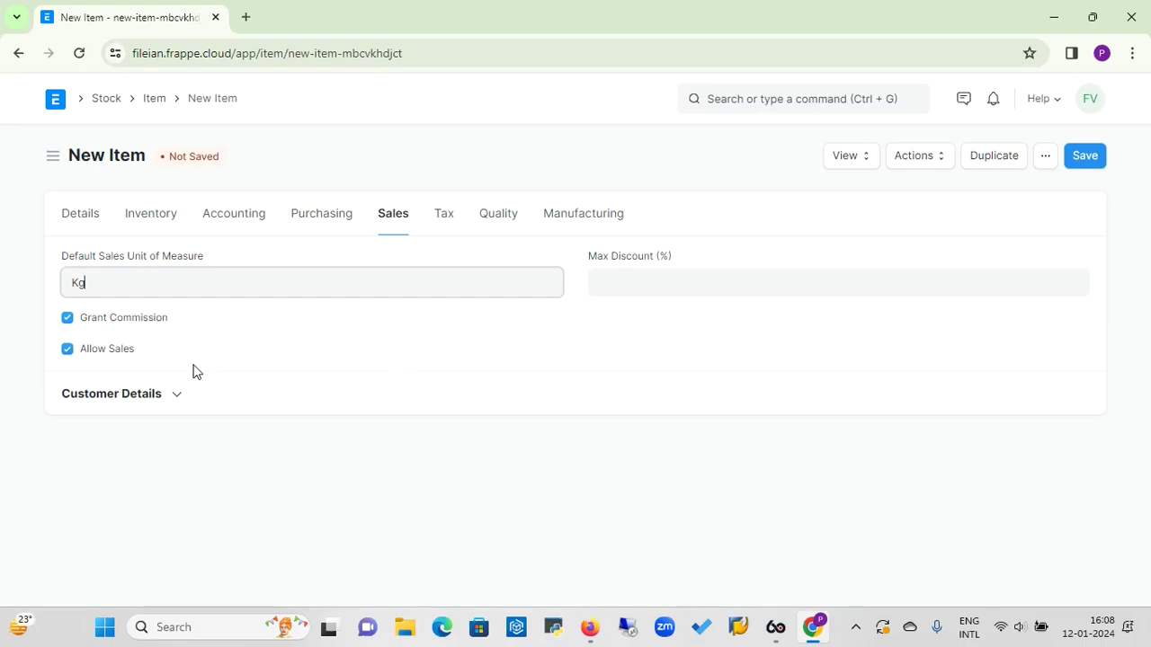
{"action": "left_click", "coordinate": [67, 348]}
{"action": "left_click", "coordinate": [626, 284]}
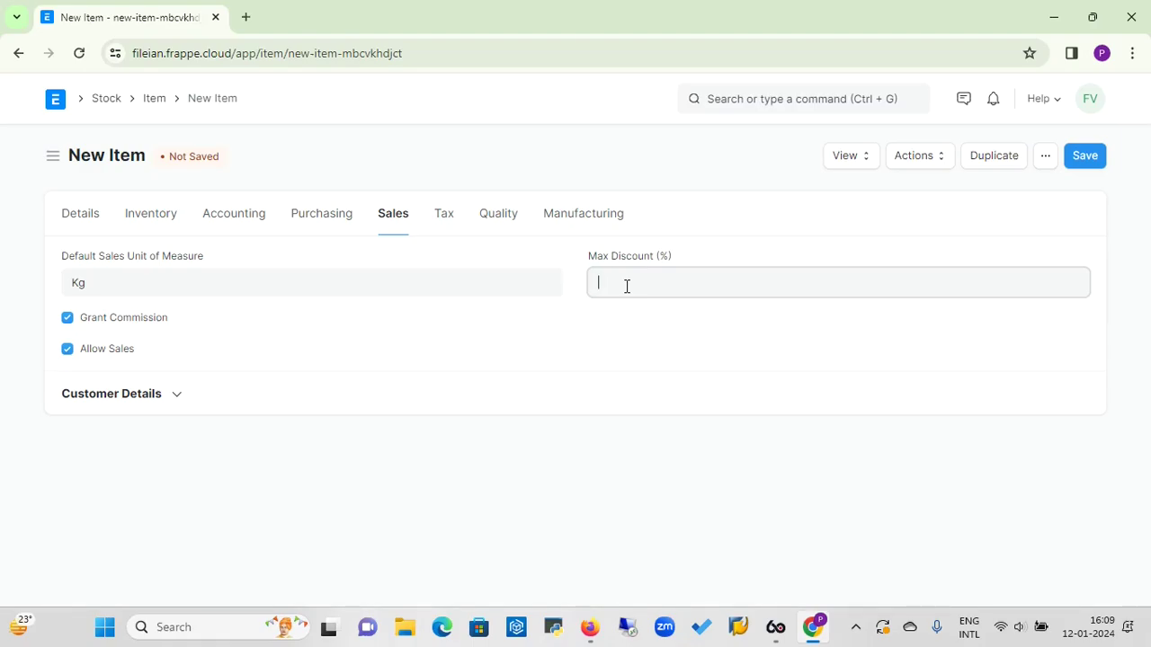
{"action": "type", "text": "0"}
{"action": "key", "text": "BackSpace"}
{"action": "key", "text": "BackSpace"}
Add a row to the item's Taxes table with template GST 18% - FVPL and tax category In-State
{"action": "left_click", "coordinate": [449, 220]}
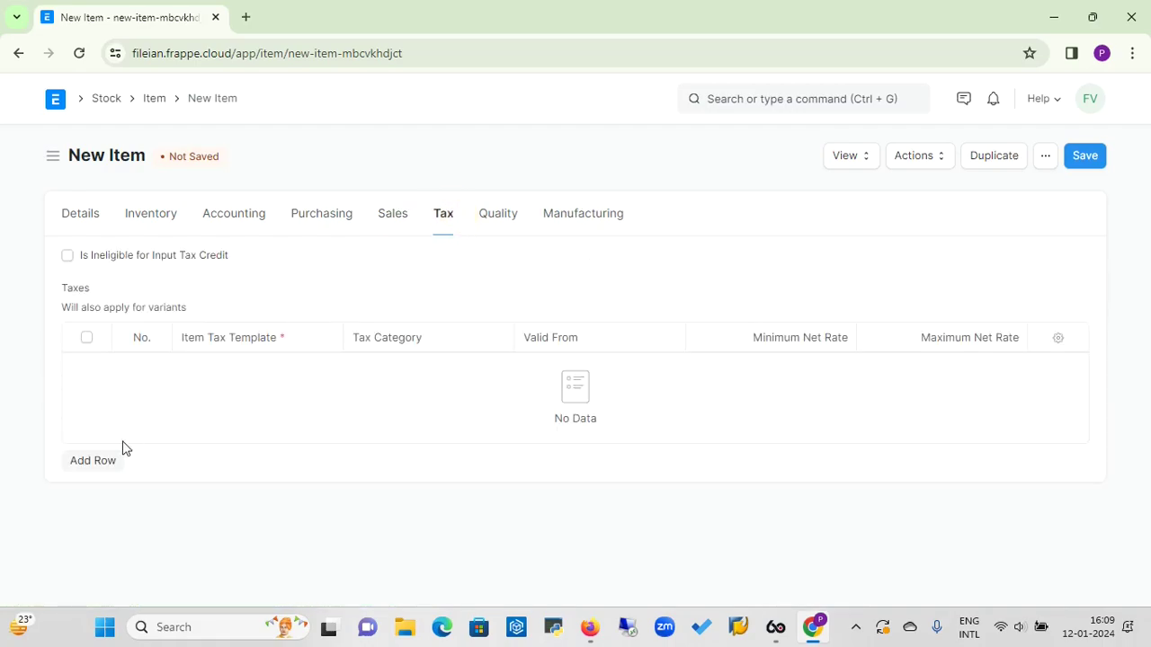
{"action": "left_click", "coordinate": [106, 462]}
{"action": "left_click", "coordinate": [254, 376]}
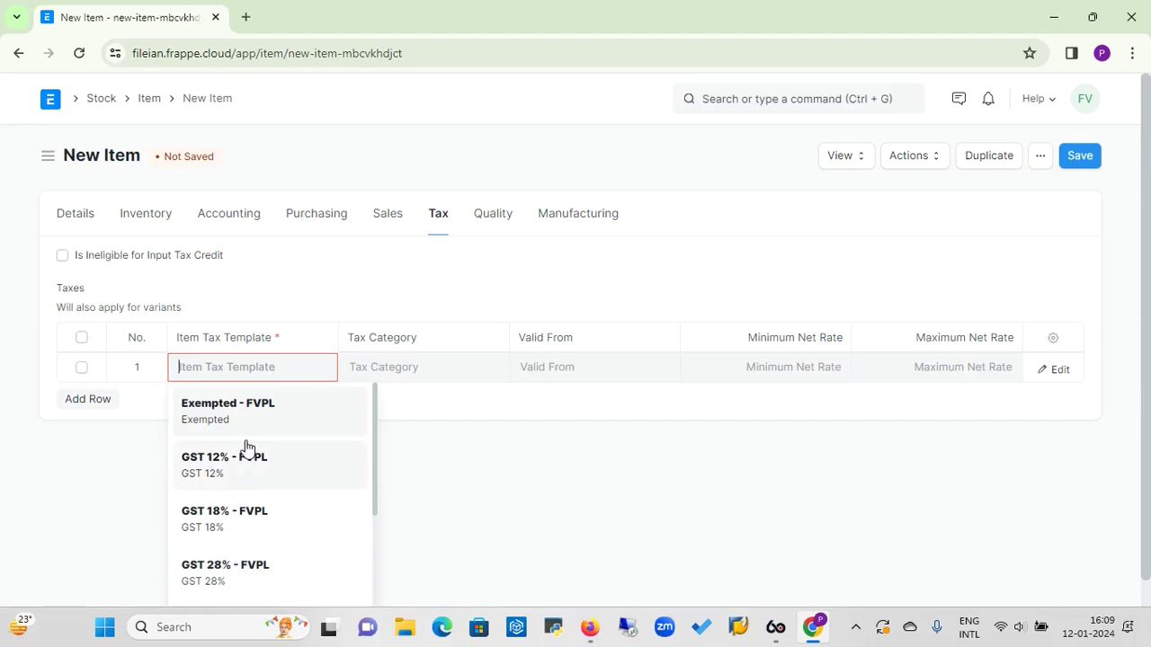
{"action": "left_click", "coordinate": [229, 526]}
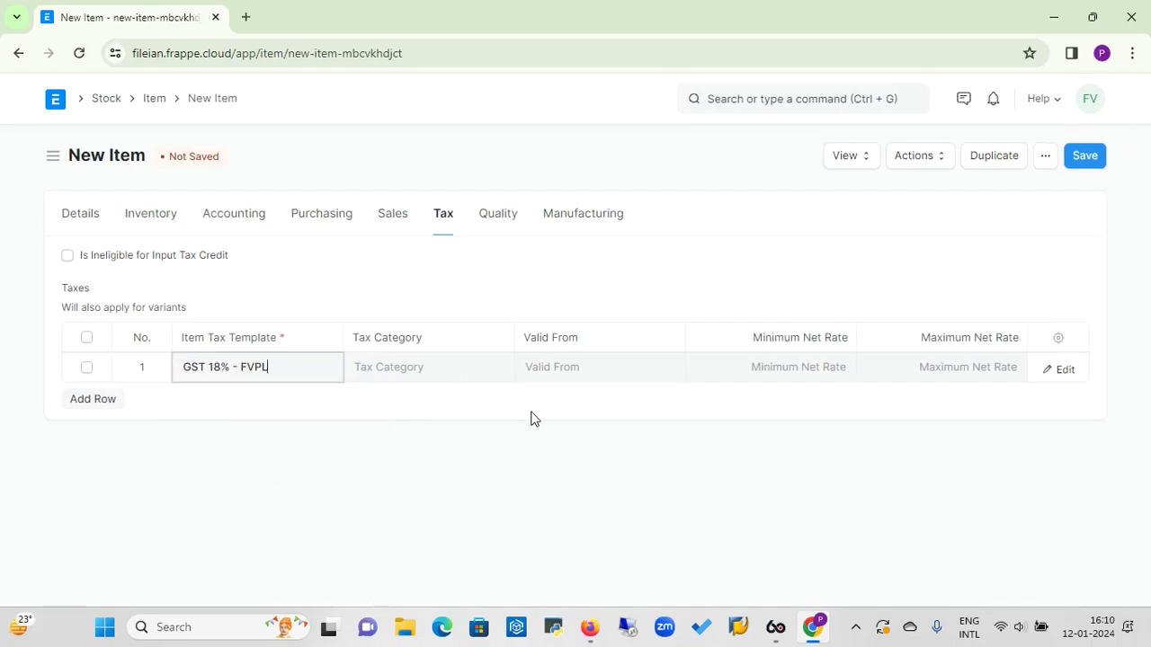
{"action": "left_click", "coordinate": [466, 367]}
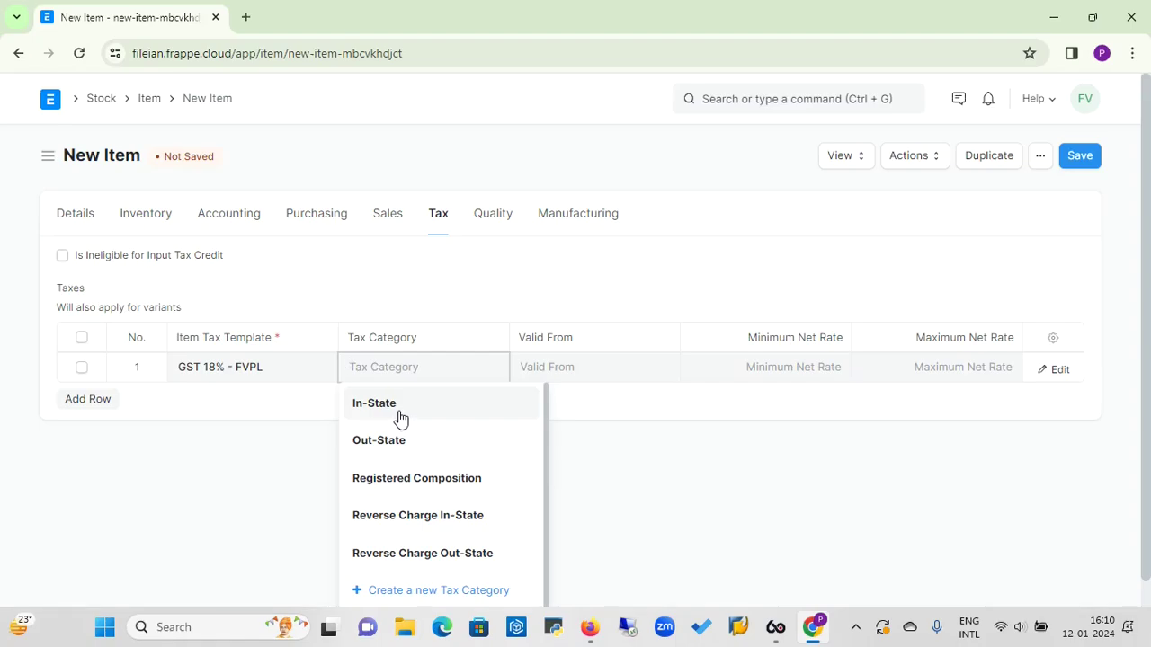
{"action": "left_click", "coordinate": [401, 417]}
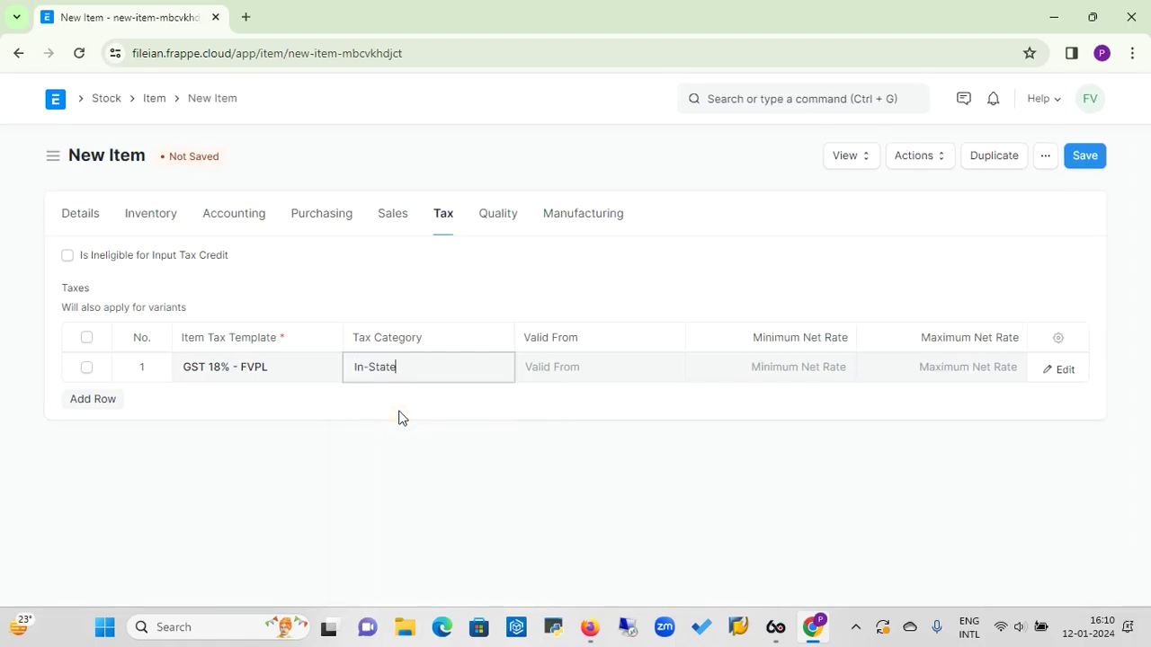
Check the item's quality inspection settings and the choices offered for its Quality Inspection Template
{"action": "left_click", "coordinate": [508, 223]}
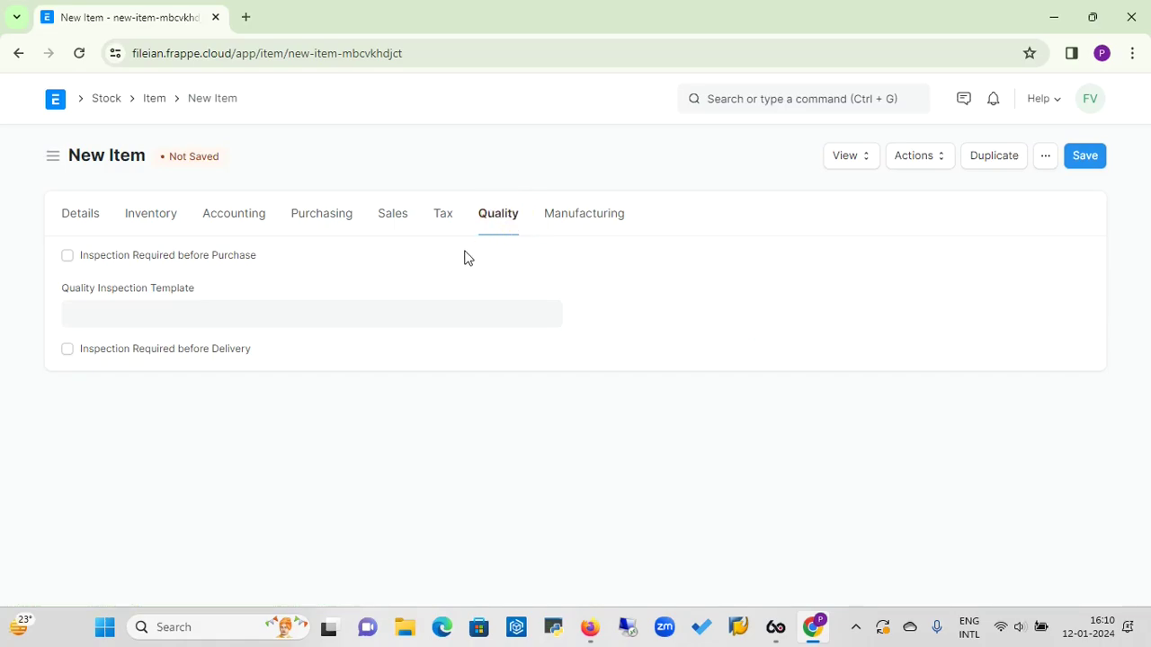
{"action": "left_click", "coordinate": [278, 306]}
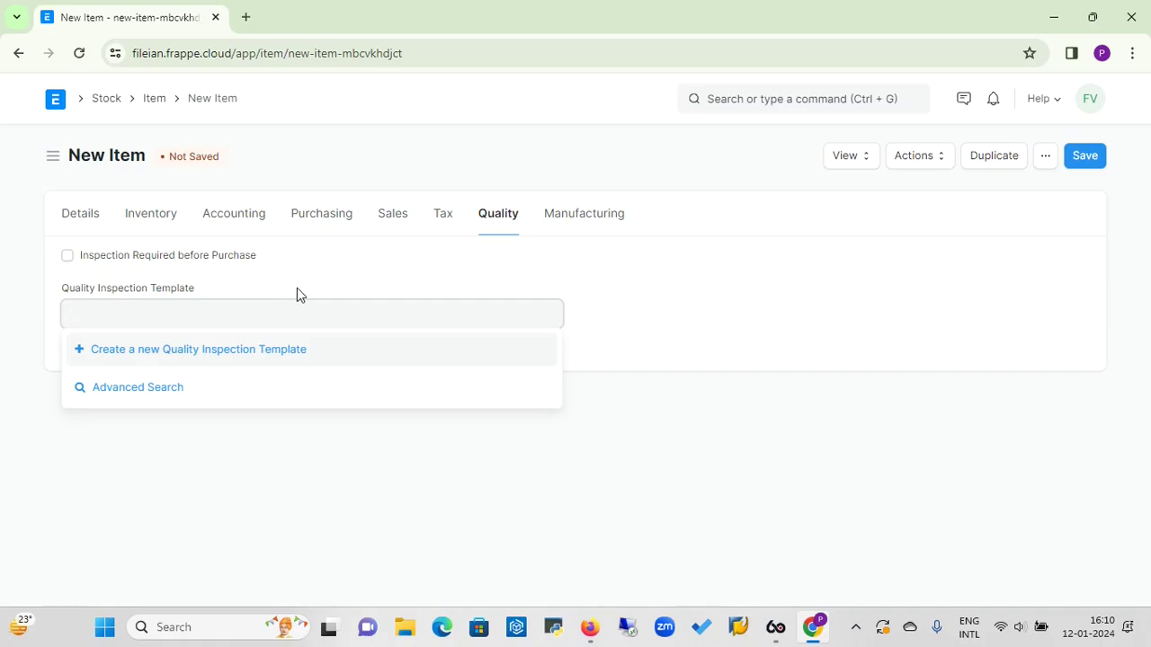
{"action": "left_click", "coordinate": [297, 287]}
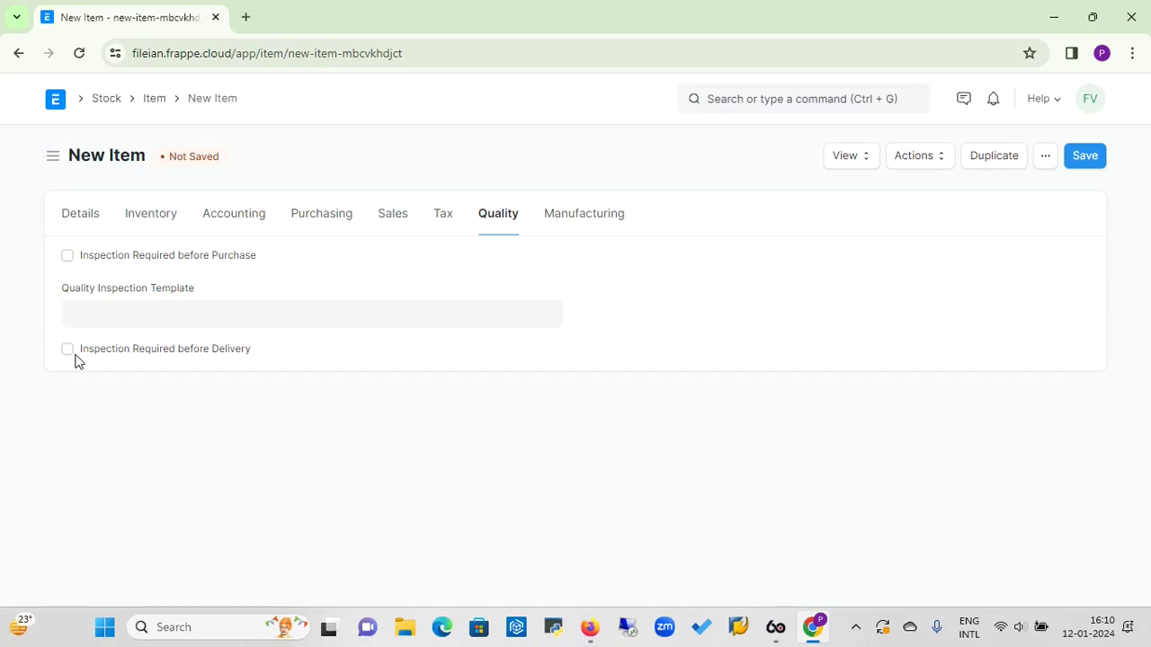
{"action": "left_click", "coordinate": [70, 258]}
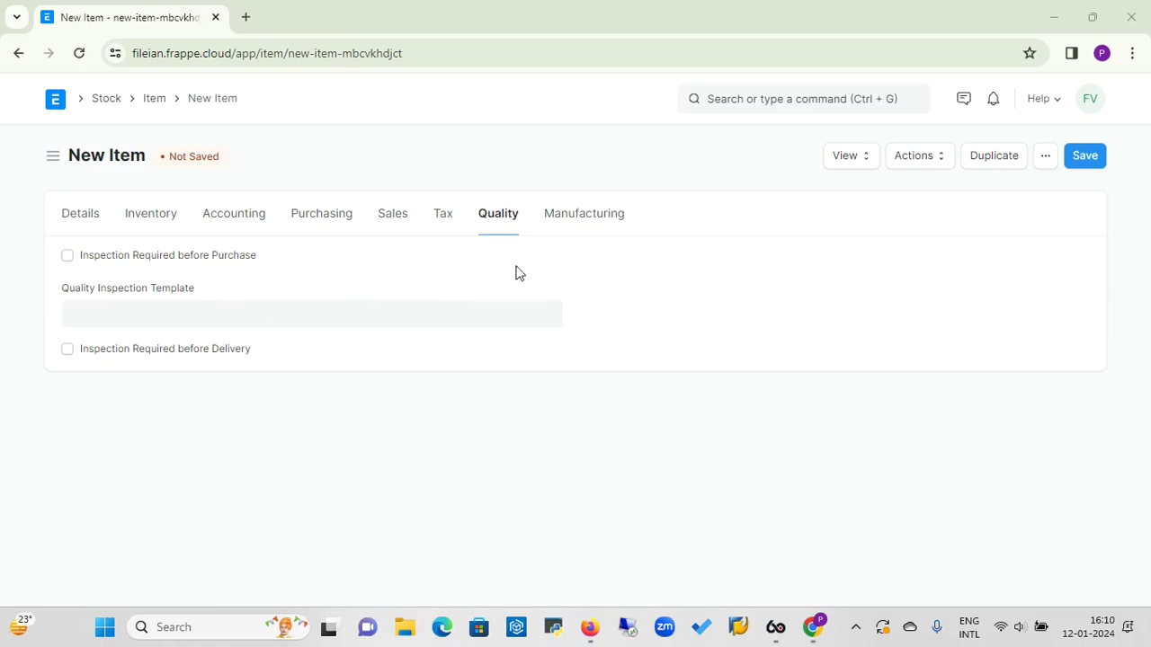
Check the manufacturing settings and save the Nails item
{"action": "left_click", "coordinate": [603, 217]}
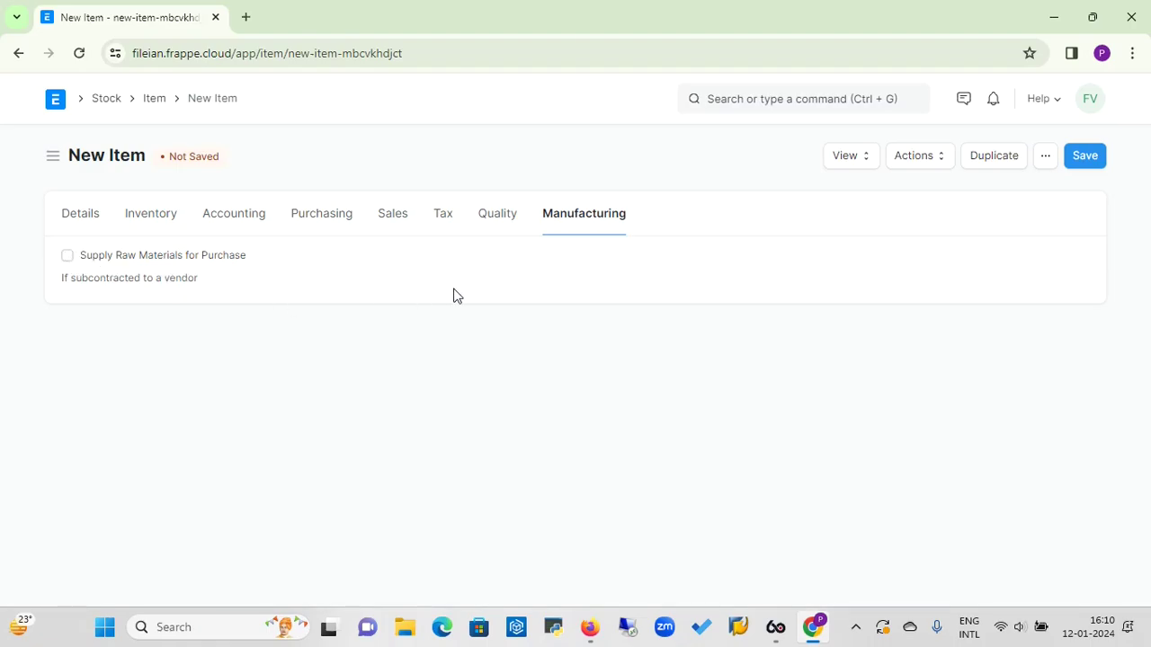
{"action": "left_click", "coordinate": [96, 226]}
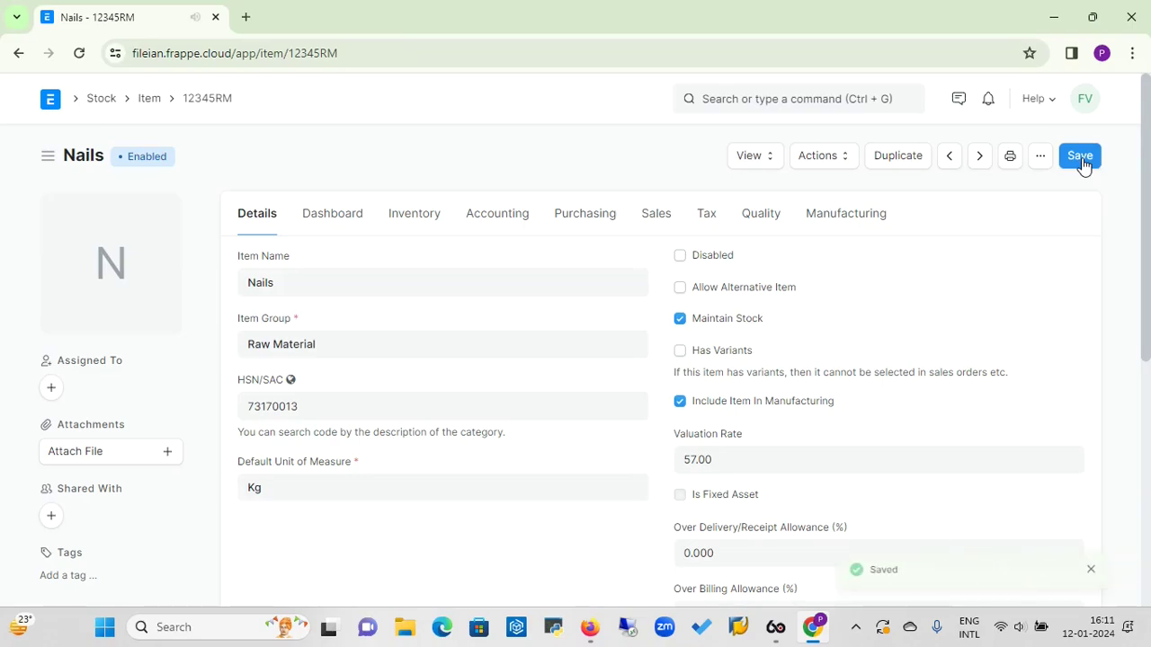
{"action": "left_click", "coordinate": [1105, 569]}
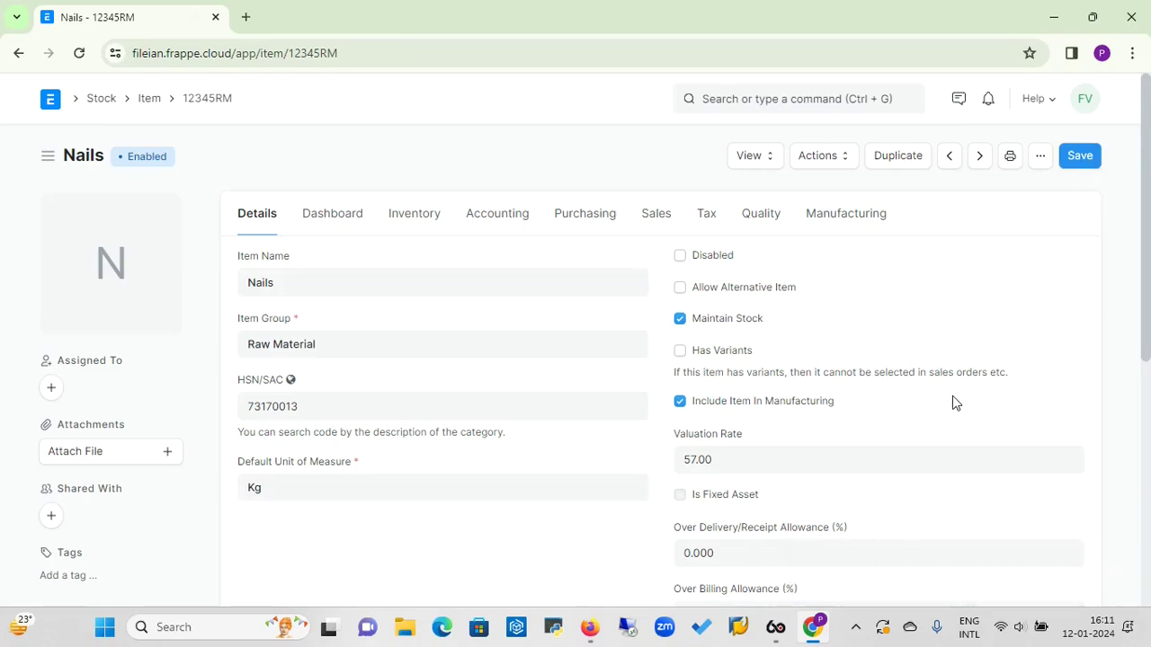
{"action": "left_click", "coordinate": [768, 170]}
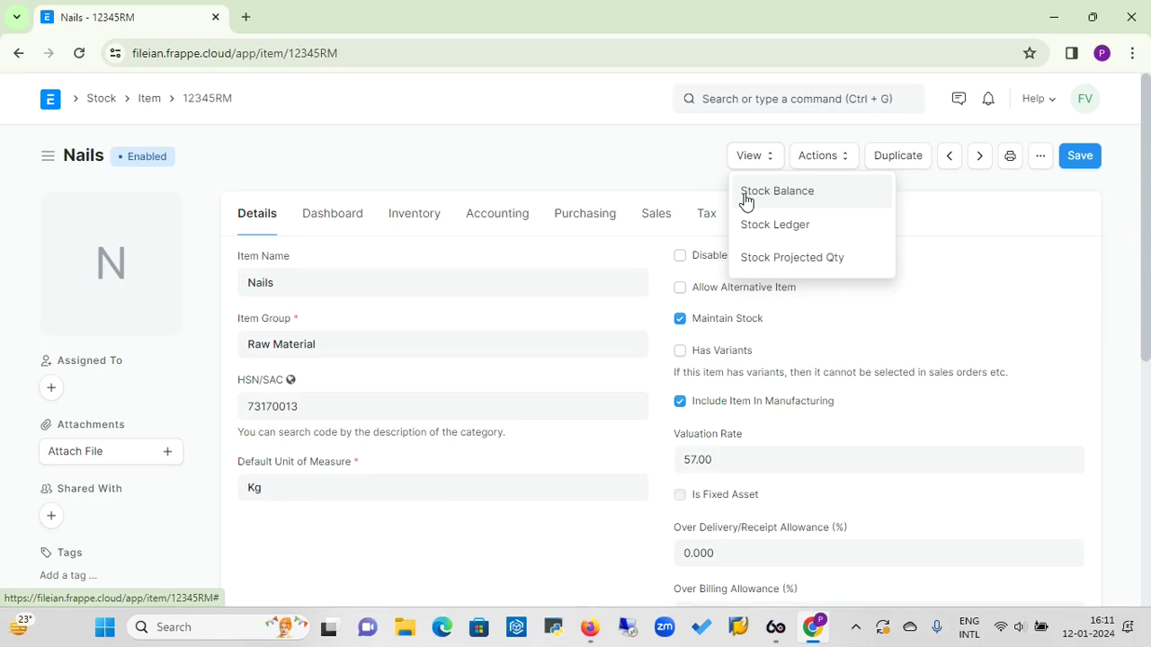
{"action": "left_click", "coordinate": [847, 175]}
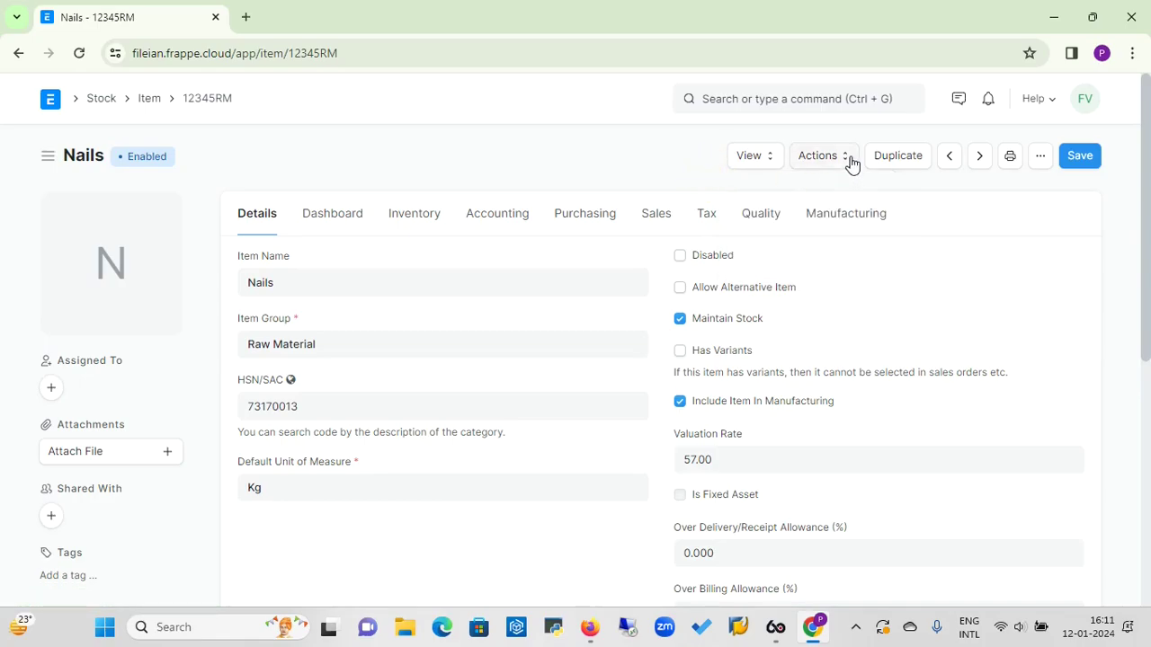
{"action": "left_click", "coordinate": [845, 158]}
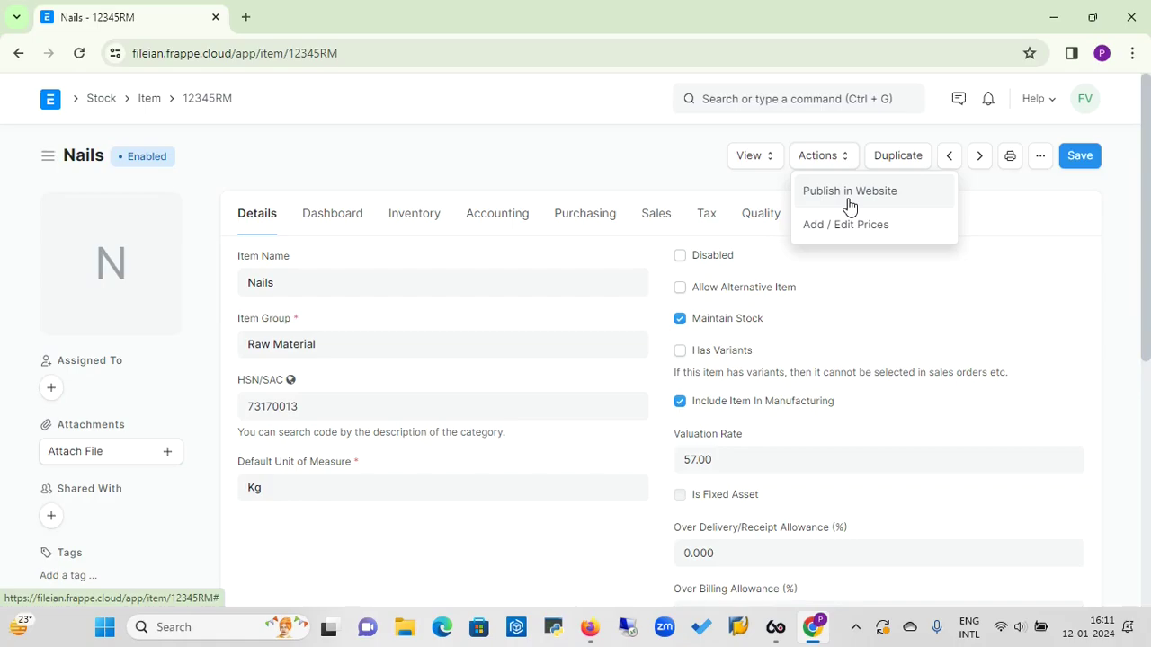
{"action": "left_click", "coordinate": [732, 185]}
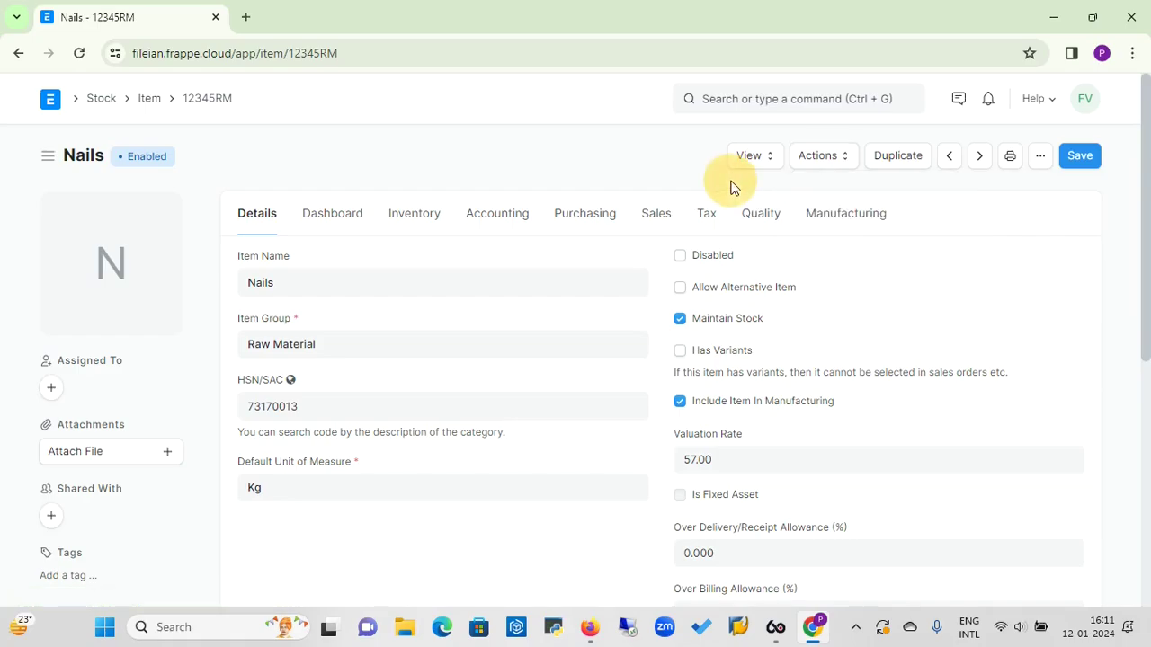
{"action": "left_click", "coordinate": [1040, 166]}
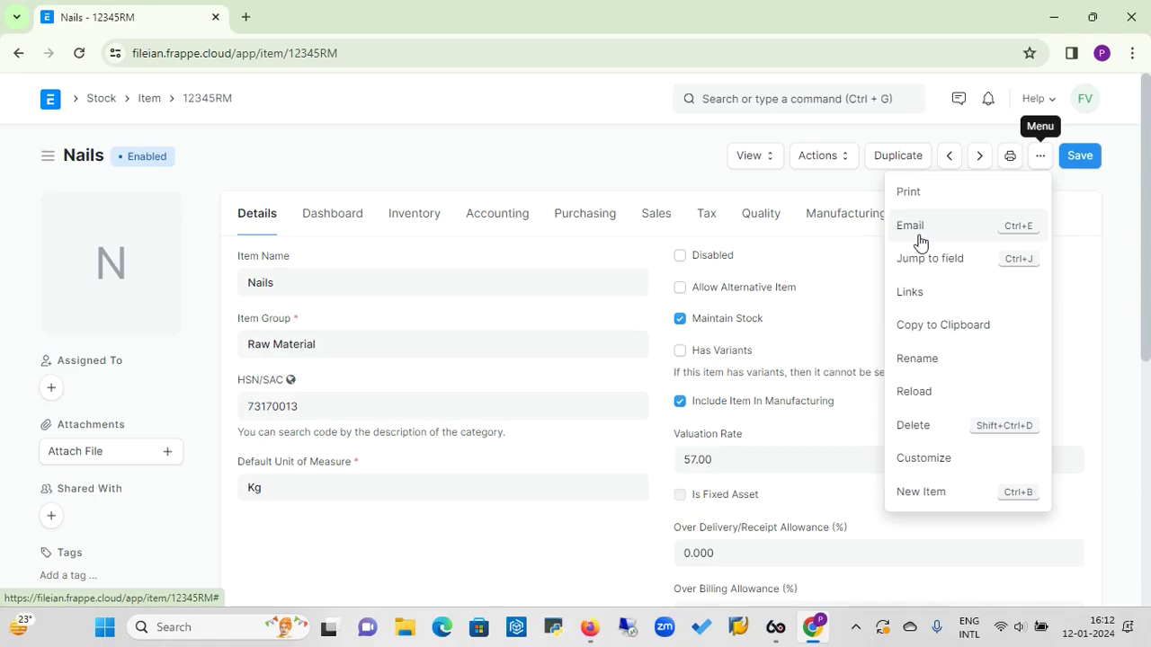
{"action": "left_click", "coordinate": [803, 186]}
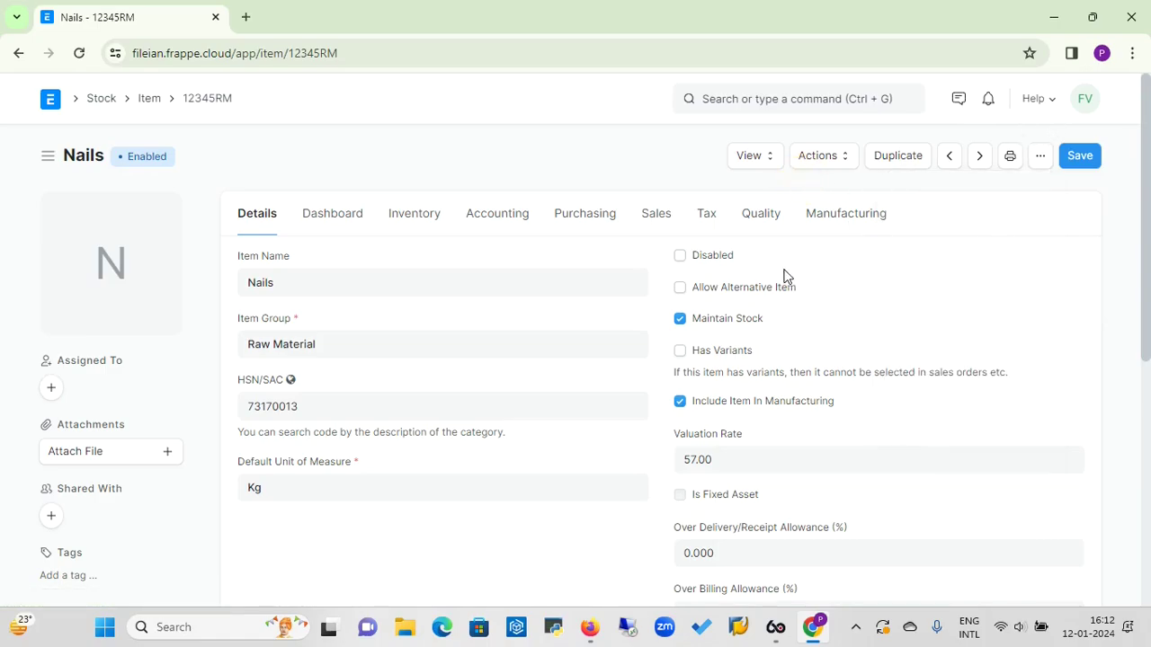
Start a new Item Price record from the Stock workspace in the full form and set its Item Code to 12345RM
{"action": "left_click", "coordinate": [101, 101]}
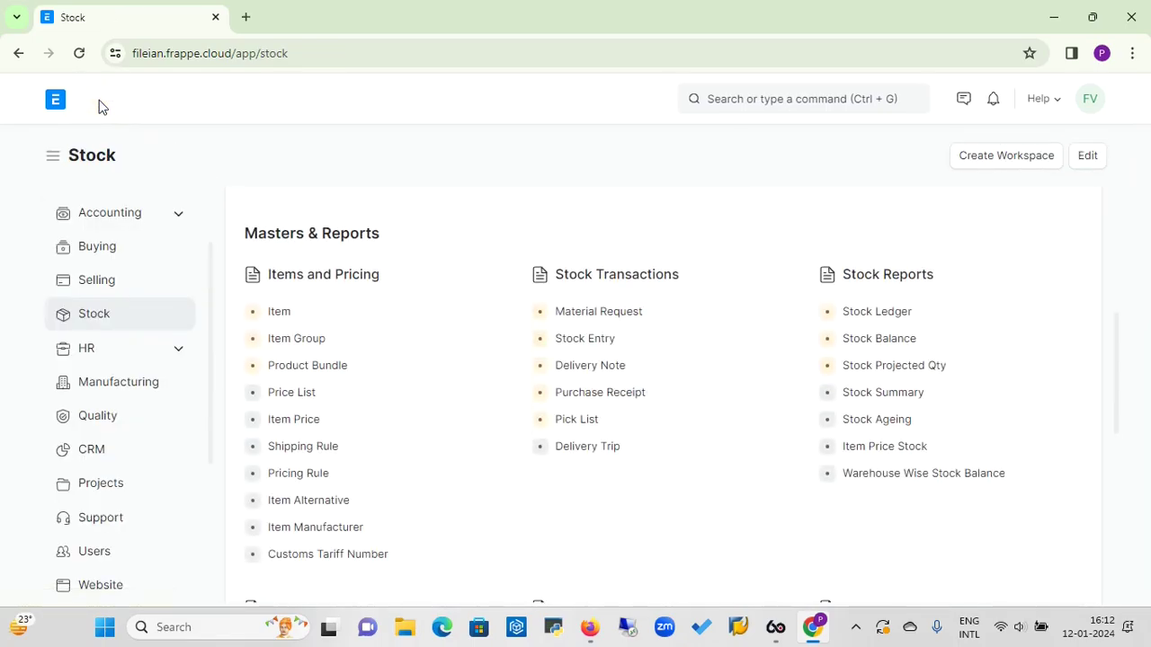
{"action": "left_click", "coordinate": [304, 421]}
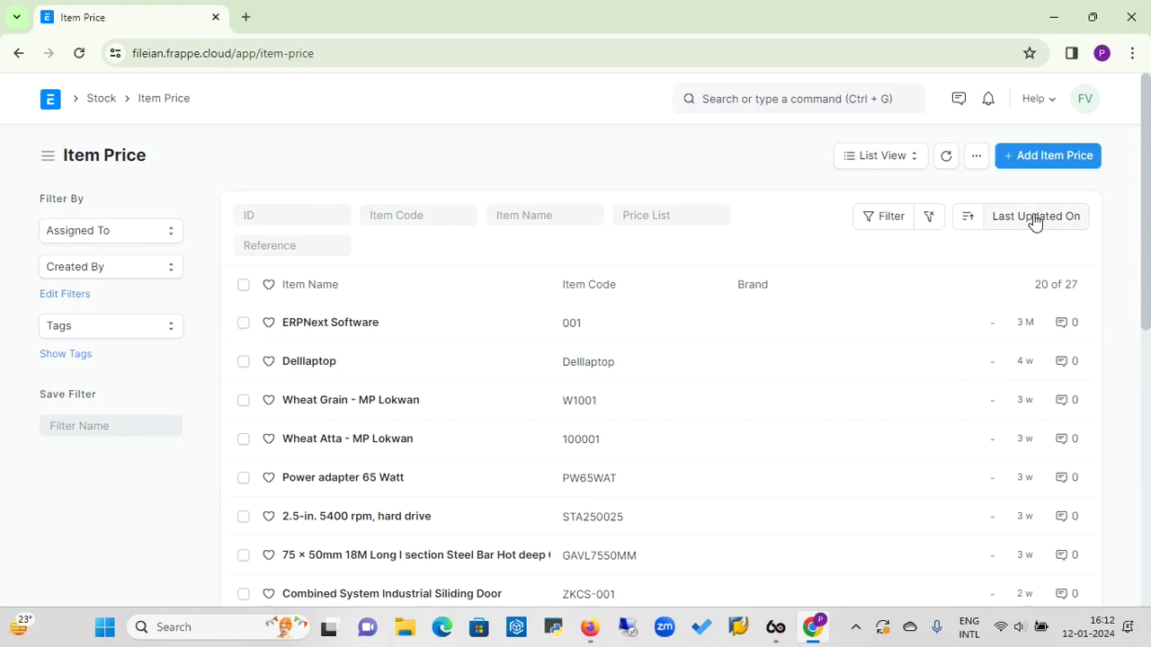
{"action": "left_click", "coordinate": [1062, 159]}
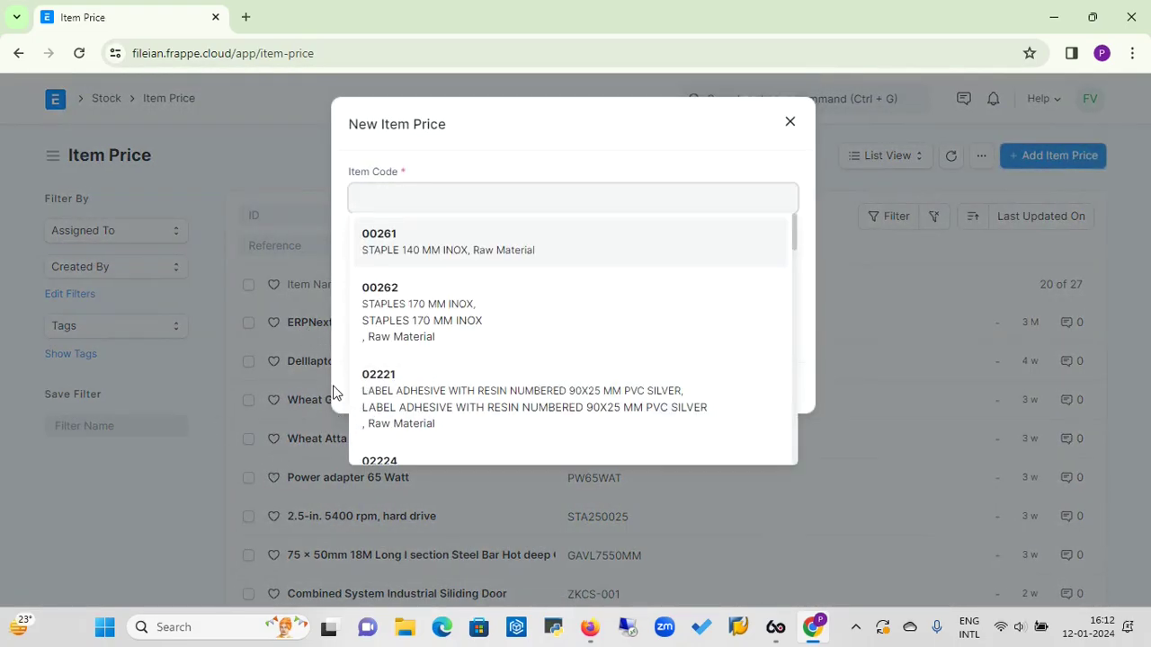
{"action": "left_click", "coordinate": [338, 392]}
{"action": "left_click", "coordinate": [385, 394]}
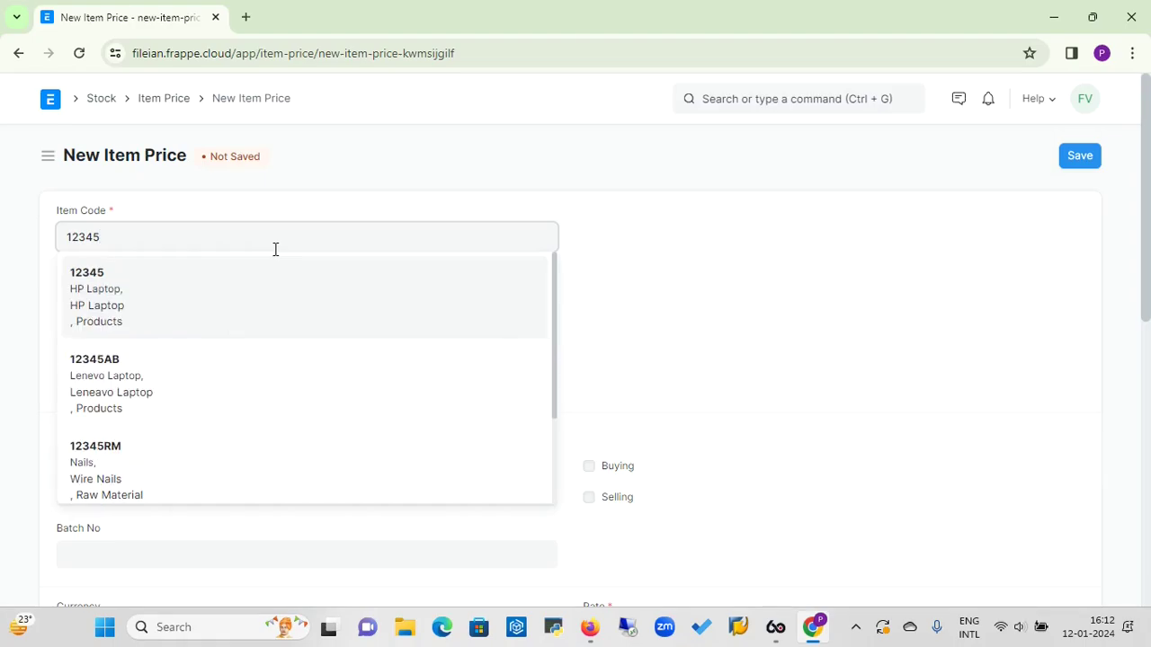
{"action": "left_click", "coordinate": [99, 451]}
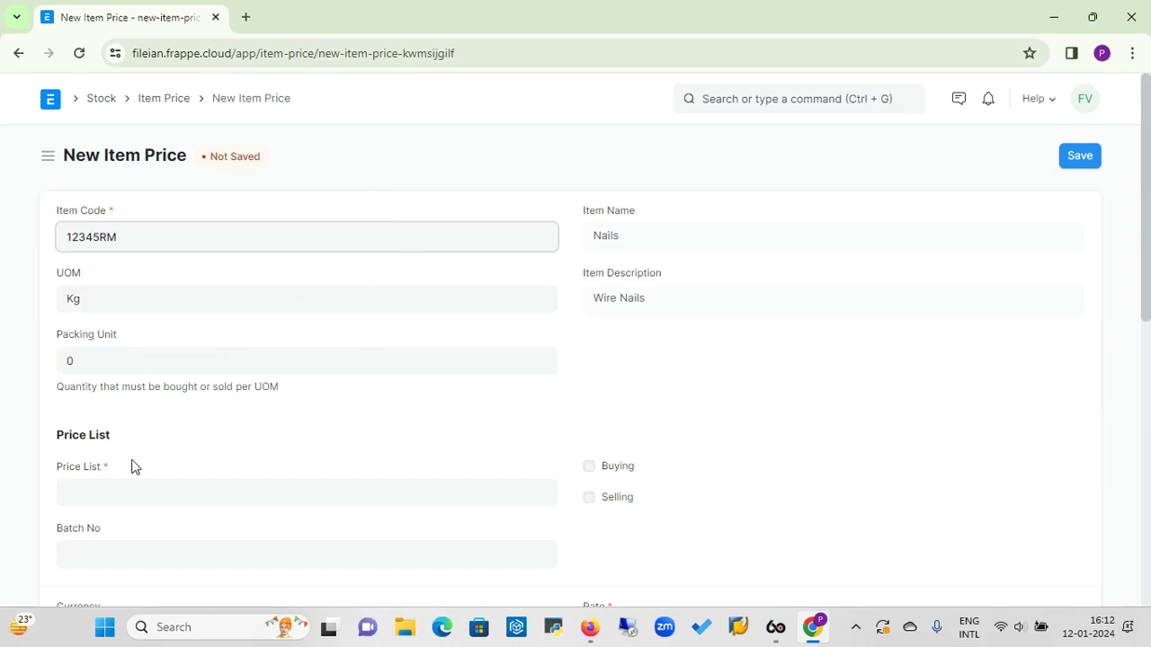
Set the item price's Price List to Standard Buying and its Supplier to Bombay Hardware & Suppliers
{"action": "left_click", "coordinate": [126, 490]}
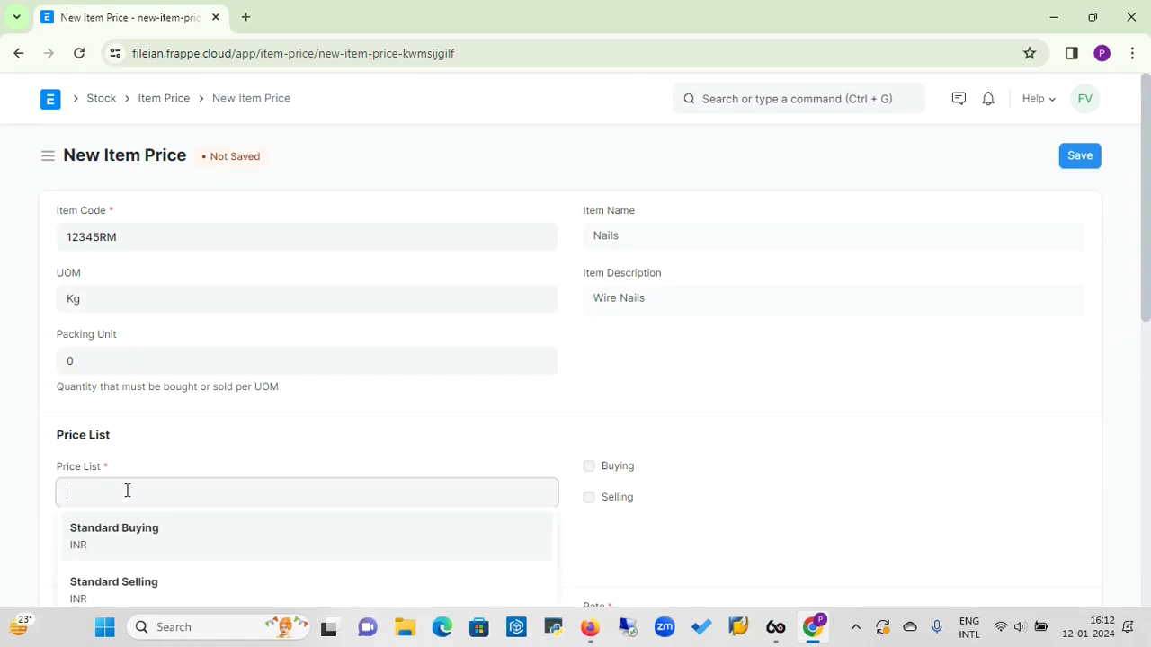
{"action": "left_click", "coordinate": [122, 536]}
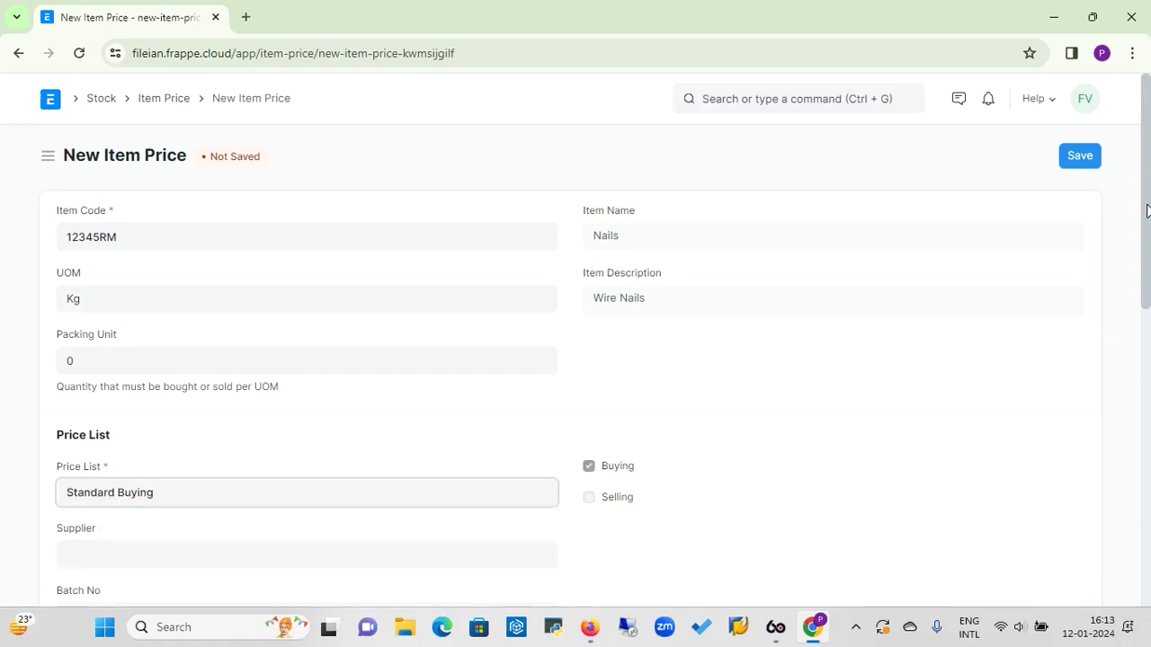
{"action": "left_click_drag", "start_coordinate": [1146, 213], "coordinate": [1140, 251]}
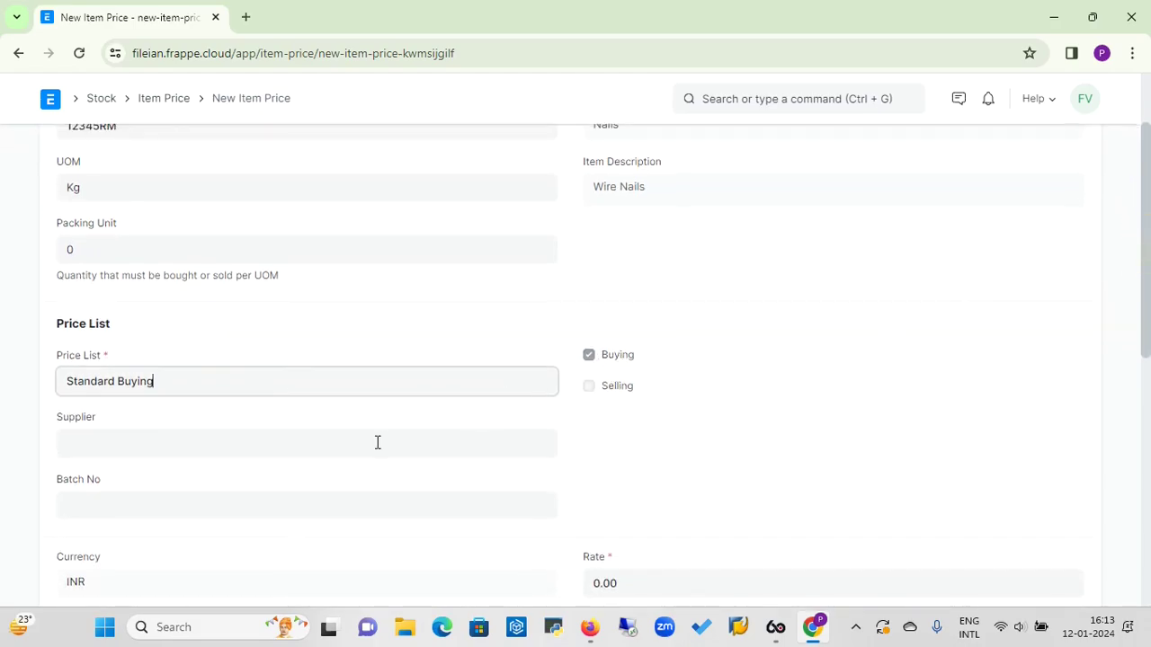
{"action": "left_click", "coordinate": [348, 442]}
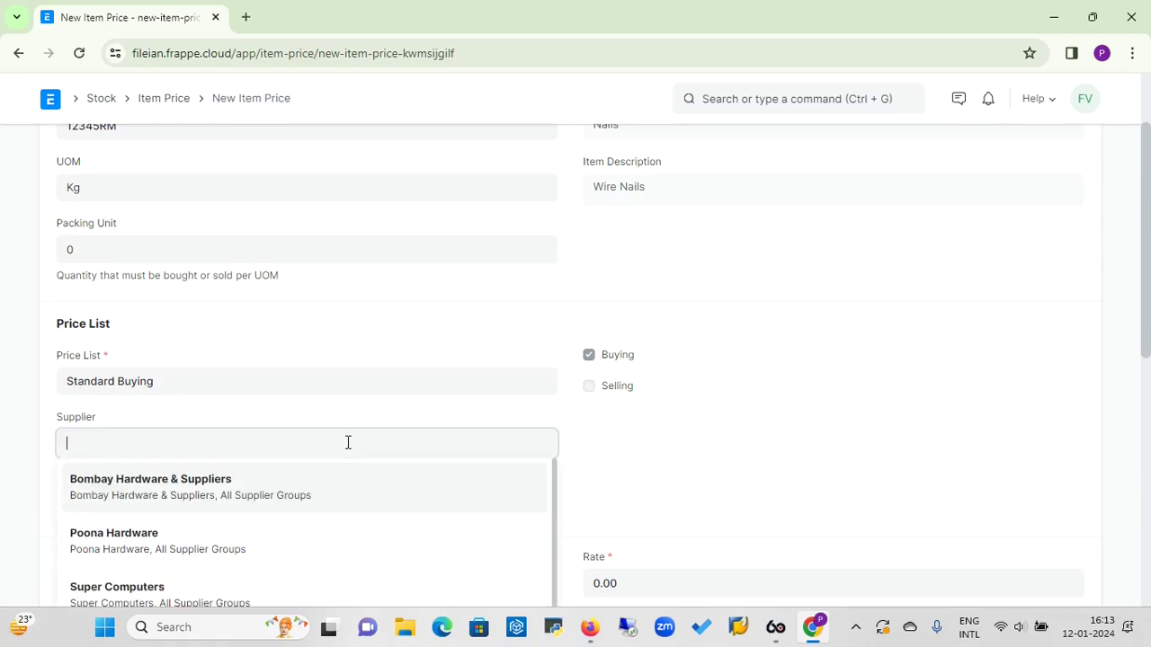
{"action": "left_click", "coordinate": [225, 493]}
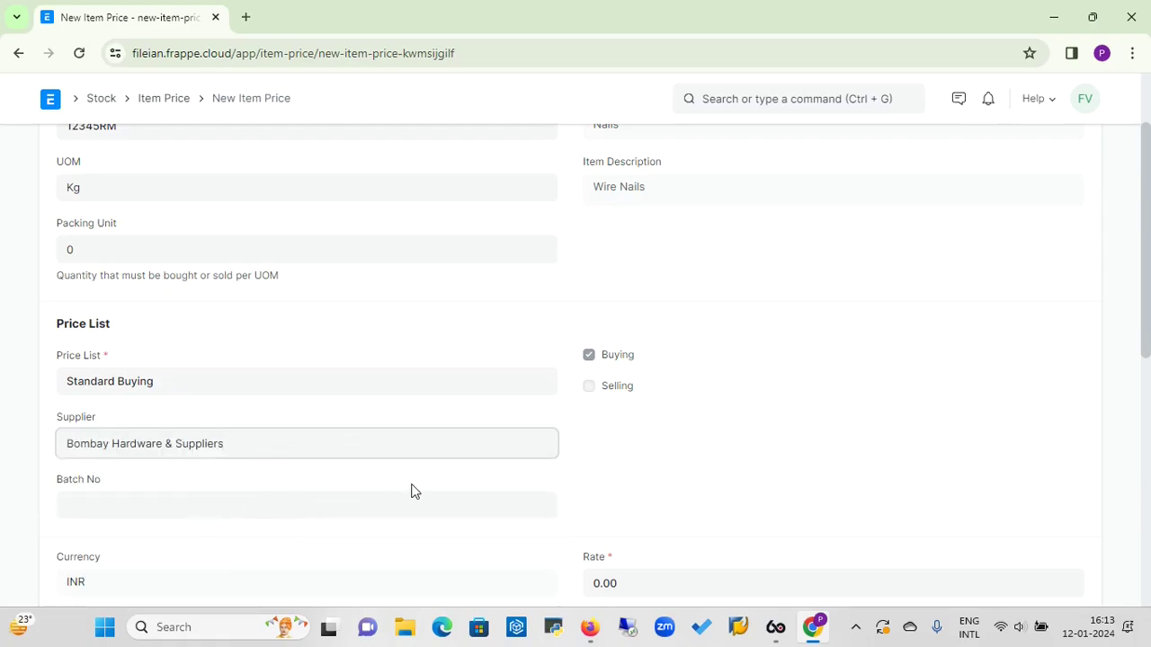
Clear the Supplier on the item price and select Bombay Hardware & Suppliers again
{"action": "left_click", "coordinate": [348, 431]}
{"action": "key", "text": "BackSpace"}
{"action": "key", "text": "BackSpace"}
{"action": "key", "text": "BackSpace"}
{"action": "key", "text": "BackSpace"}
{"action": "key", "text": "BackSpace"}
{"action": "key", "text": "BackSpace"}
{"action": "key", "text": "BackSpace"}
{"action": "key", "text": "BackSpace"}
{"action": "key", "text": "BackSpace"}
{"action": "key", "text": "BackSpace"}
{"action": "key", "text": "BackSpace"}
{"action": "key", "text": "BackSpace"}
{"action": "key", "text": "BackSpace"}
{"action": "key", "text": "BackSpace"}
{"action": "key", "text": "BackSpace"}
{"action": "key", "text": "BackSpace"}
{"action": "key", "text": "BackSpace"}
{"action": "key", "text": "BackSpace"}
{"action": "key", "text": "BackSpace"}
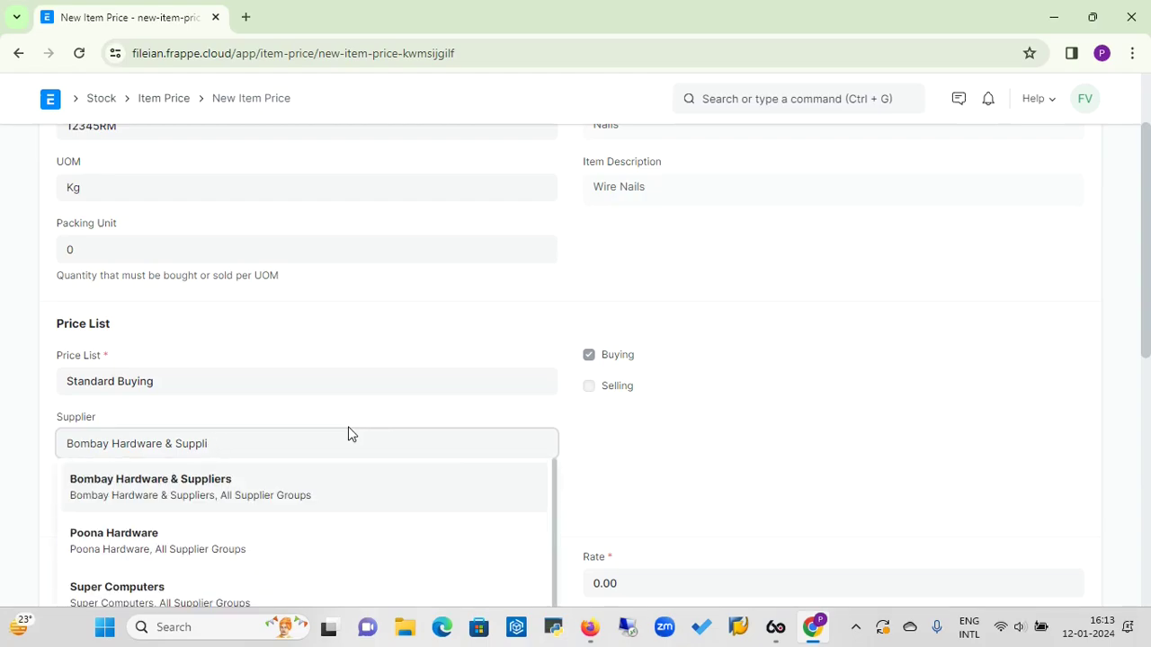
{"action": "key", "text": "BackSpace"}
{"action": "key", "text": "BackSpace"}
{"action": "key", "text": "BackSpace"}
{"action": "key", "text": "BackSpace"}
{"action": "key", "text": "BackSpace"}
{"action": "key", "text": "BackSpace"}
{"action": "key", "text": "BackSpace"}
{"action": "key", "text": "BackSpace"}
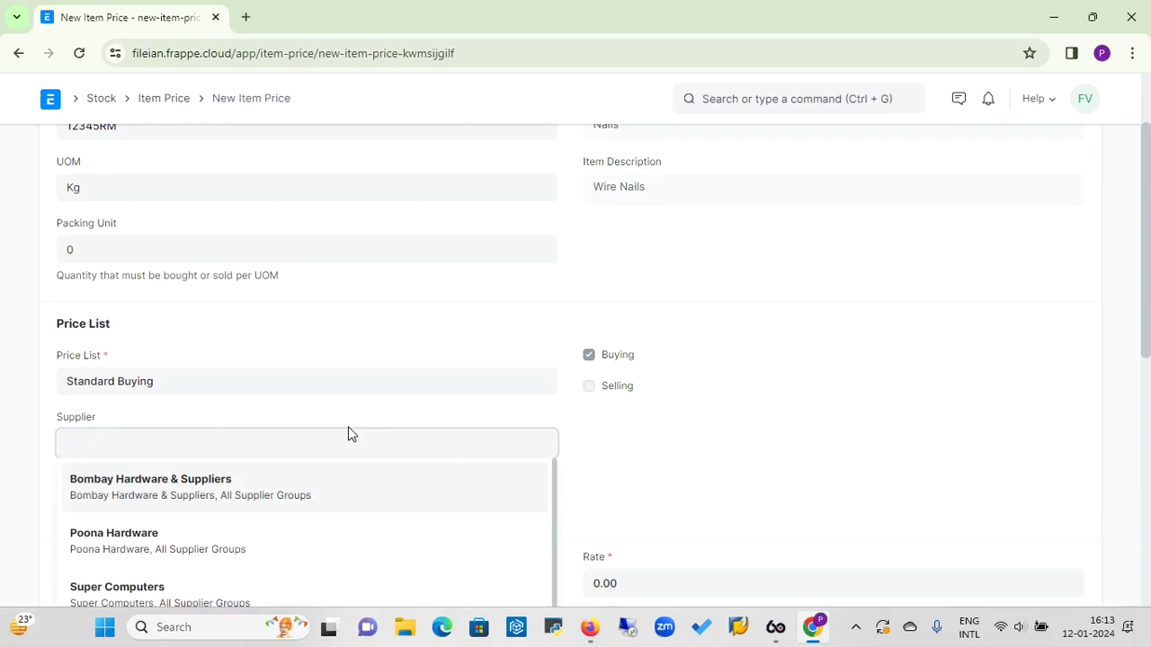
{"action": "left_click", "coordinate": [207, 490]}
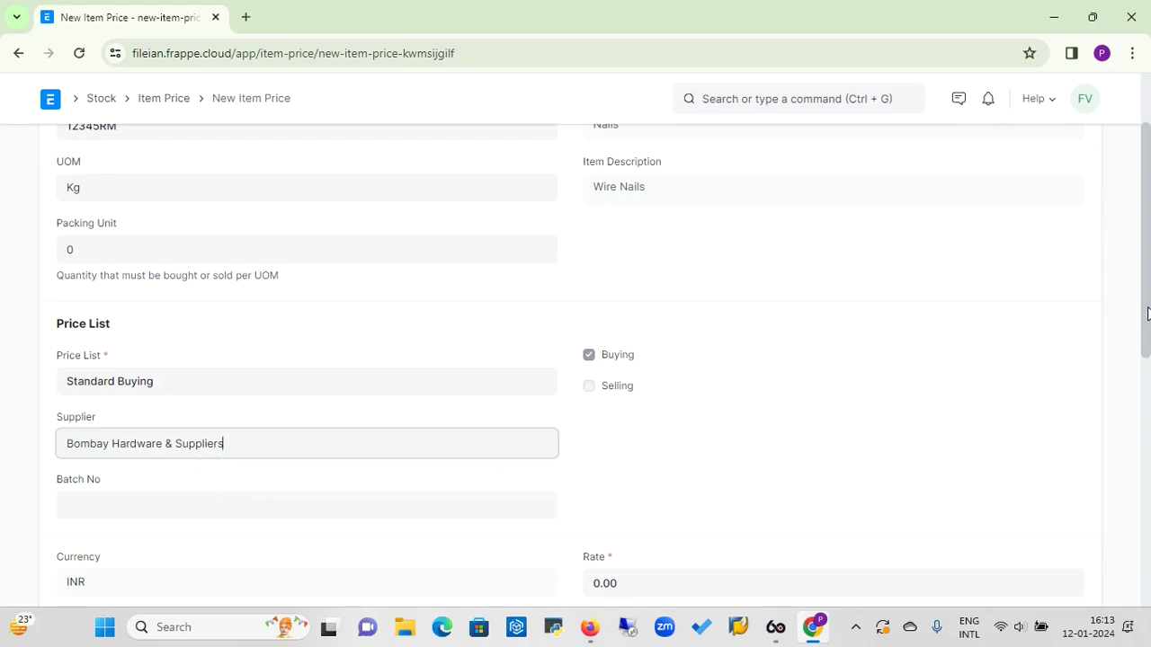
Set the Rate of the Nails buying price to 57
{"action": "left_click_drag", "start_coordinate": [1147, 313], "coordinate": [1138, 376]}
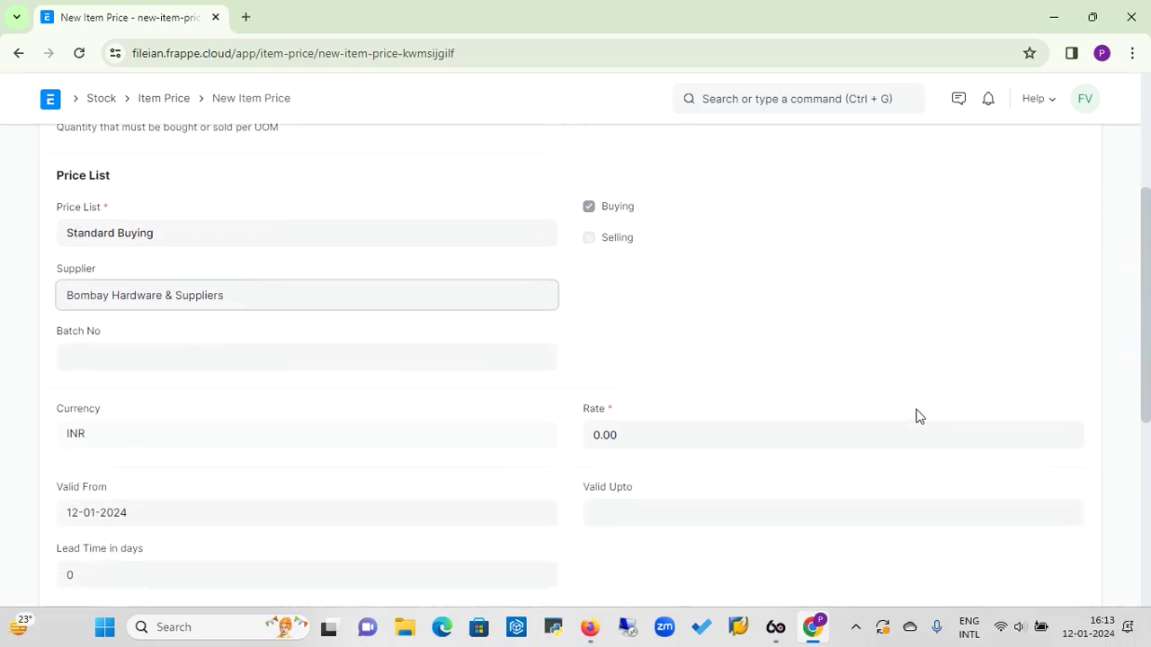
{"action": "left_click", "coordinate": [636, 441]}
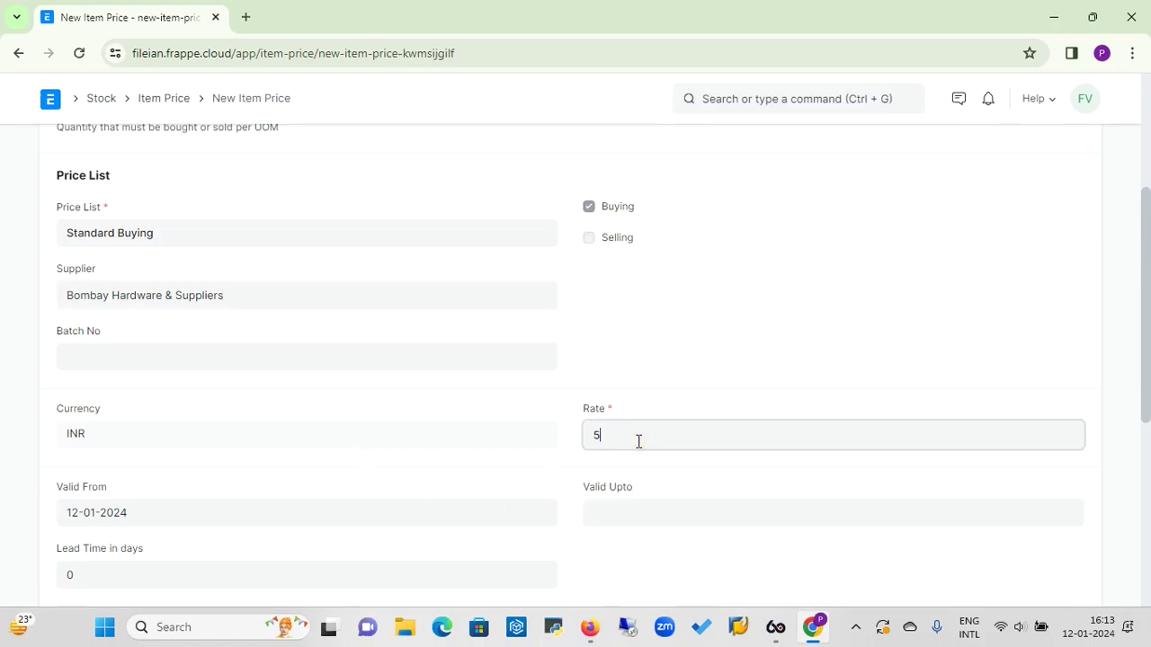
{"action": "left_click", "coordinate": [514, 473]}
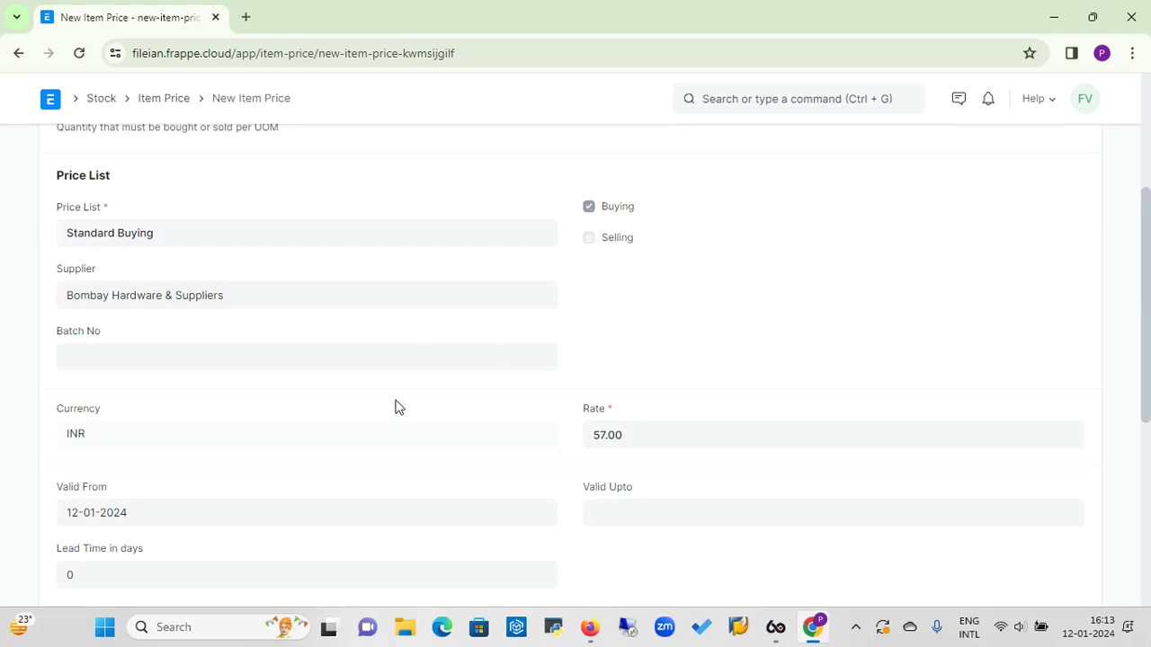
Check the validity dates and note field of the Nails item price and save the record
{"action": "left_click", "coordinate": [182, 518]}
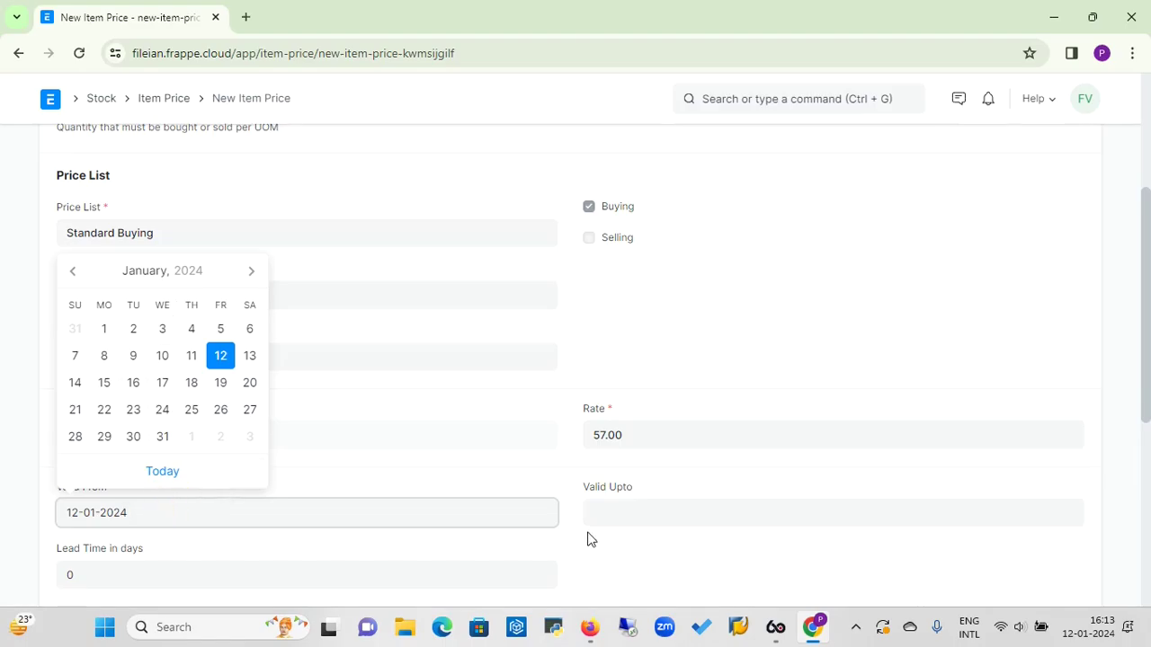
{"action": "left_click", "coordinate": [624, 509]}
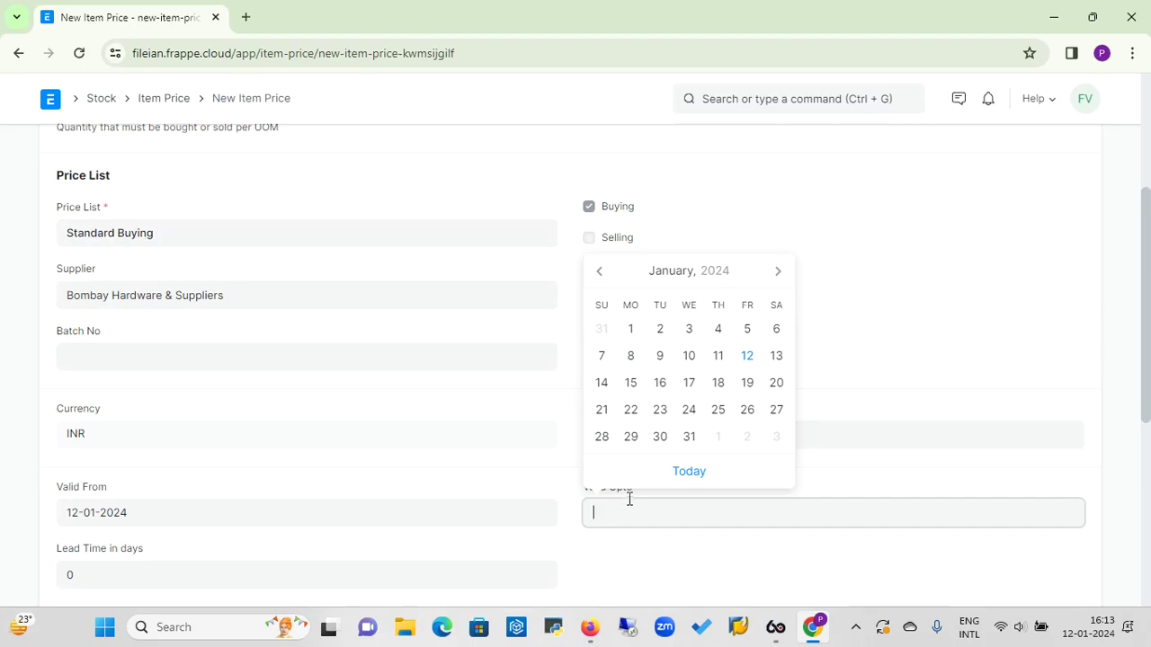
{"action": "left_click", "coordinate": [536, 445]}
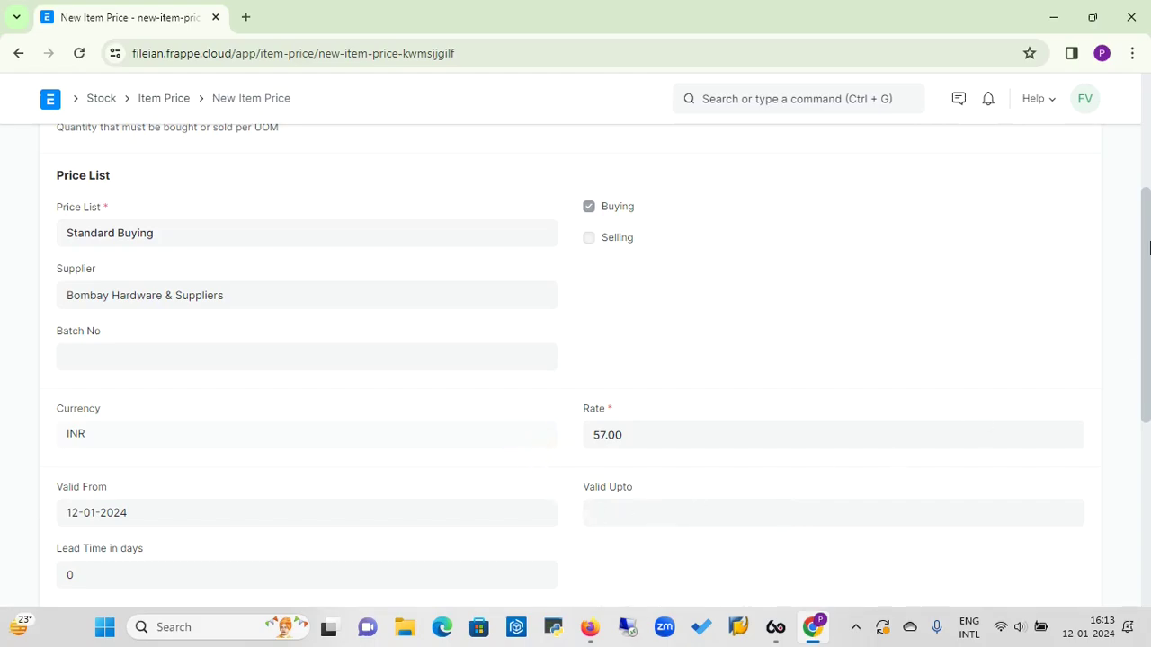
{"action": "left_click_drag", "start_coordinate": [1148, 247], "coordinate": [1148, 388]}
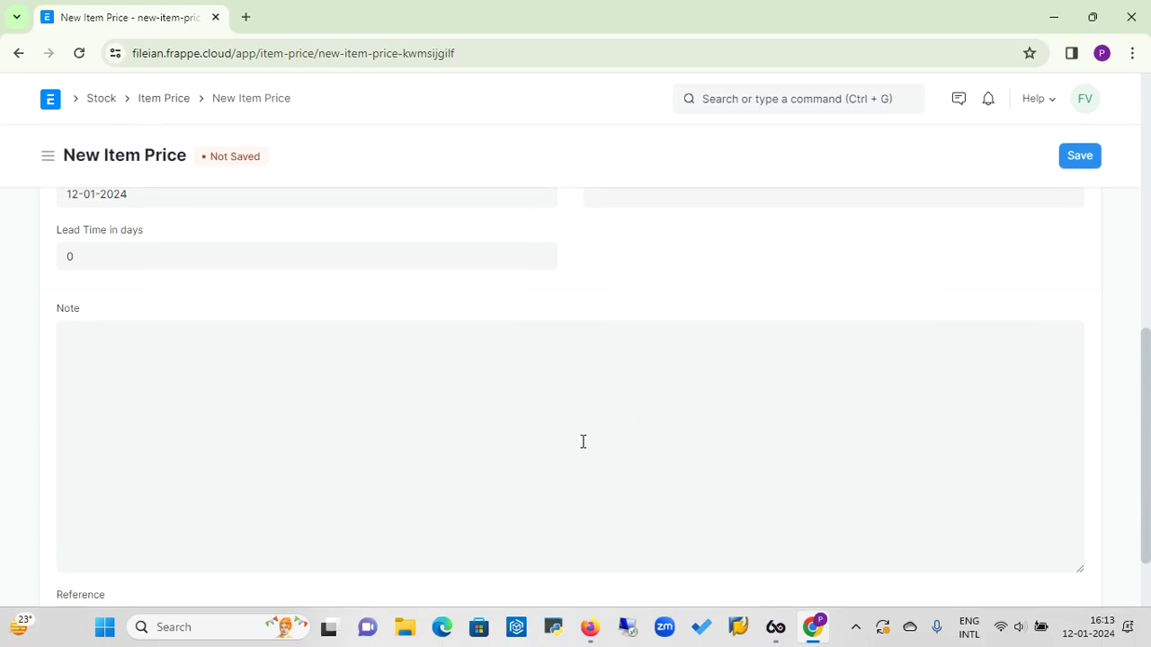
{"action": "left_click", "coordinate": [471, 403]}
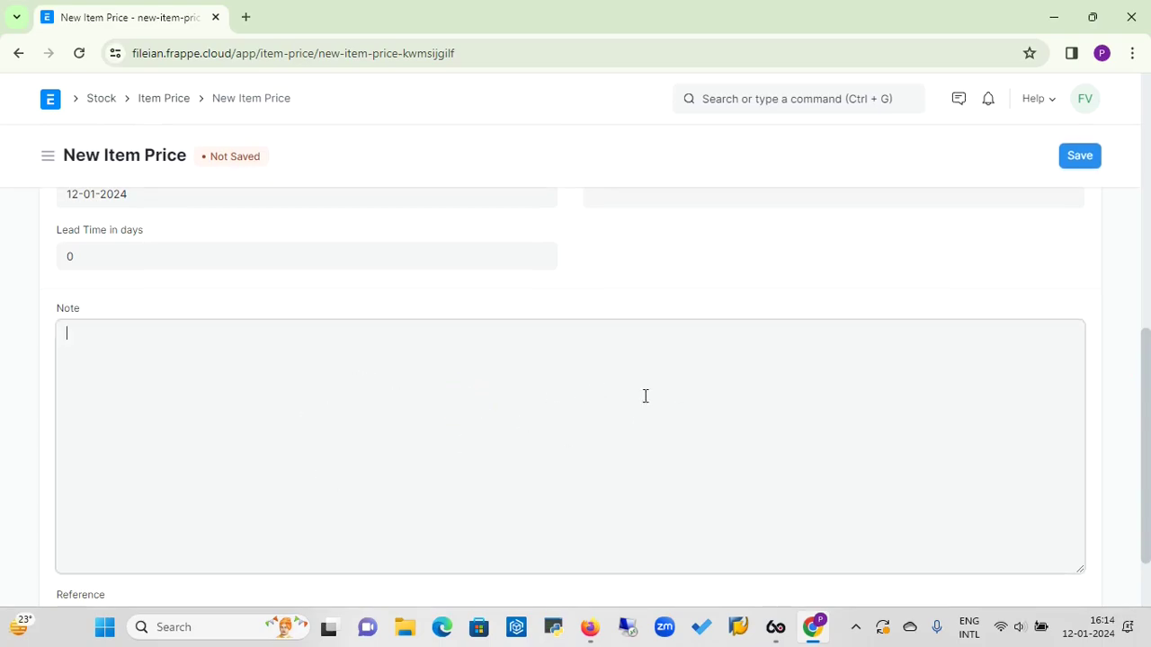
{"action": "left_click", "coordinate": [1080, 157]}
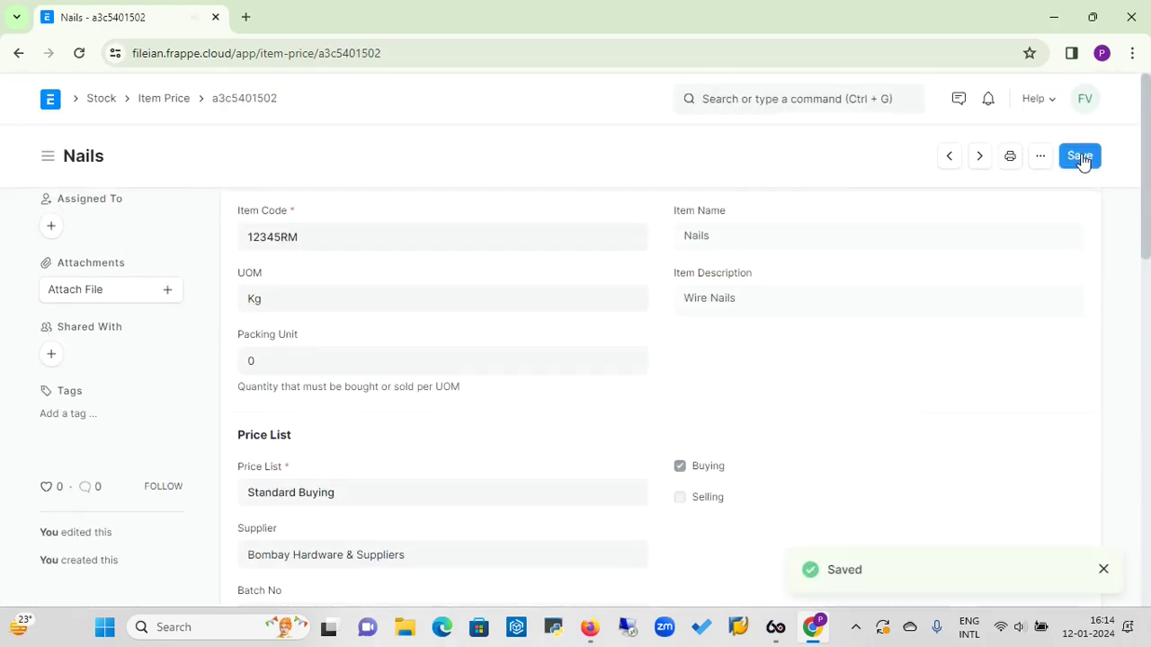
{"action": "left_click", "coordinate": [1105, 572]}
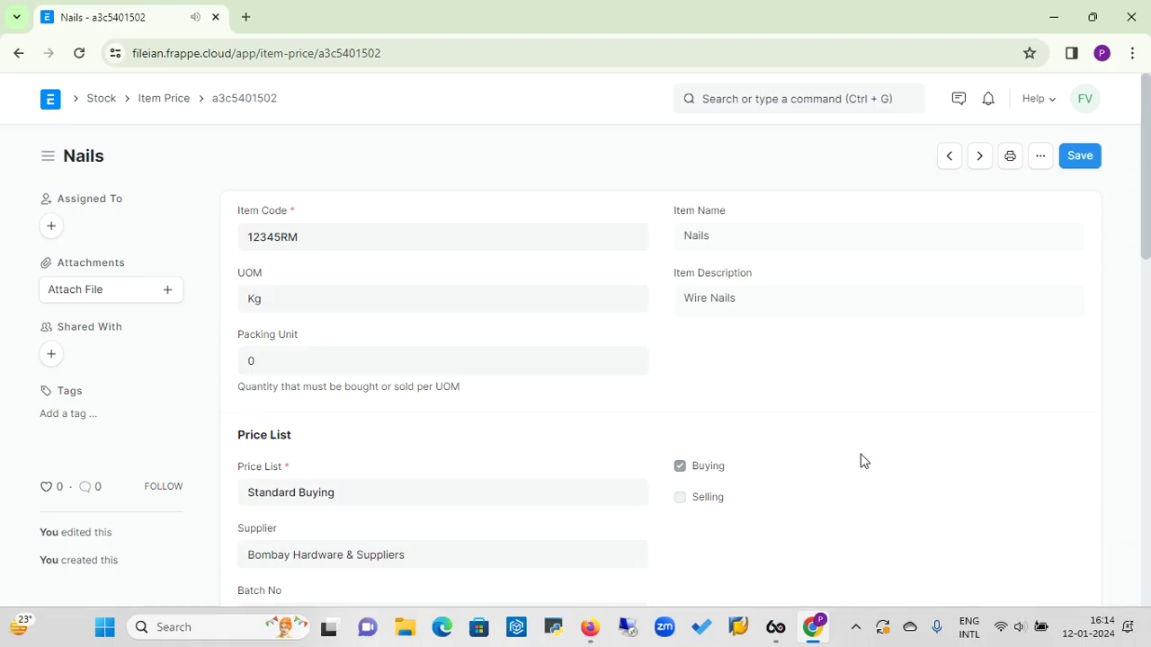
Start a new Material Request from the Stock workspace and set its Purpose to Purchase
{"action": "left_click", "coordinate": [103, 101]}
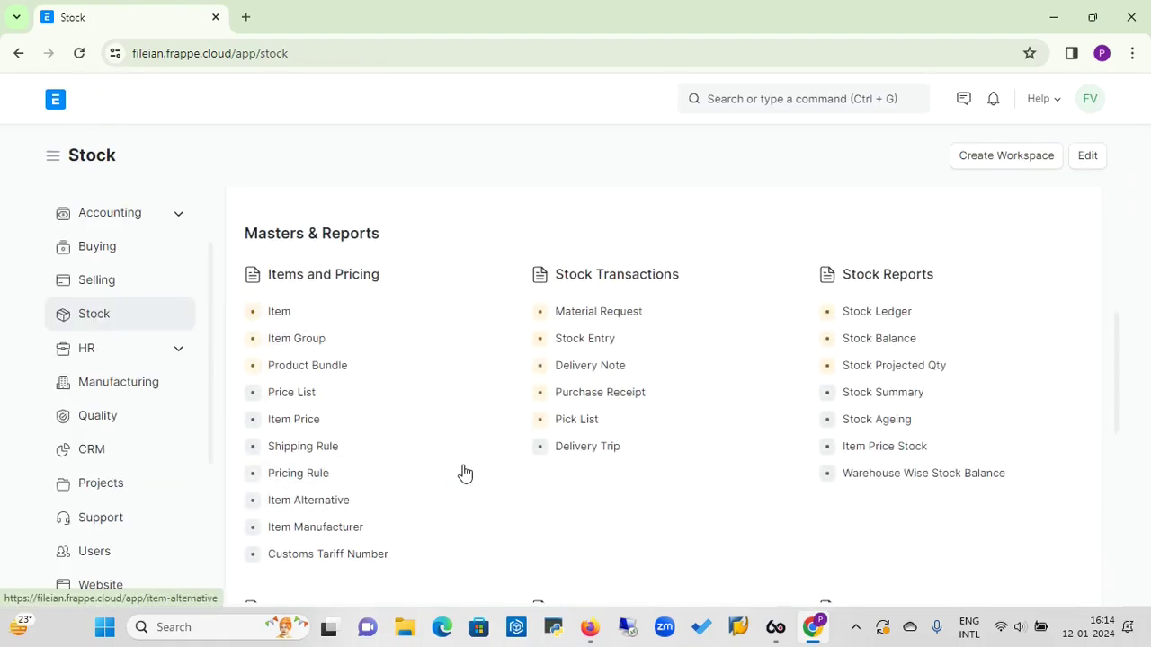
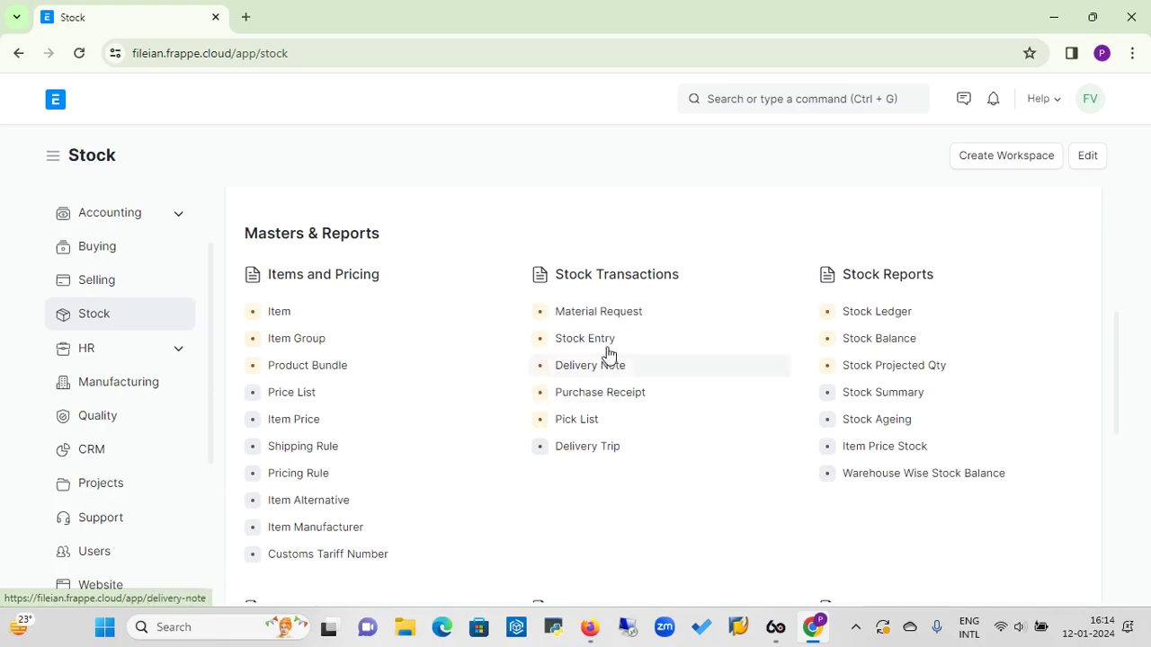
{"action": "left_click", "coordinate": [615, 320]}
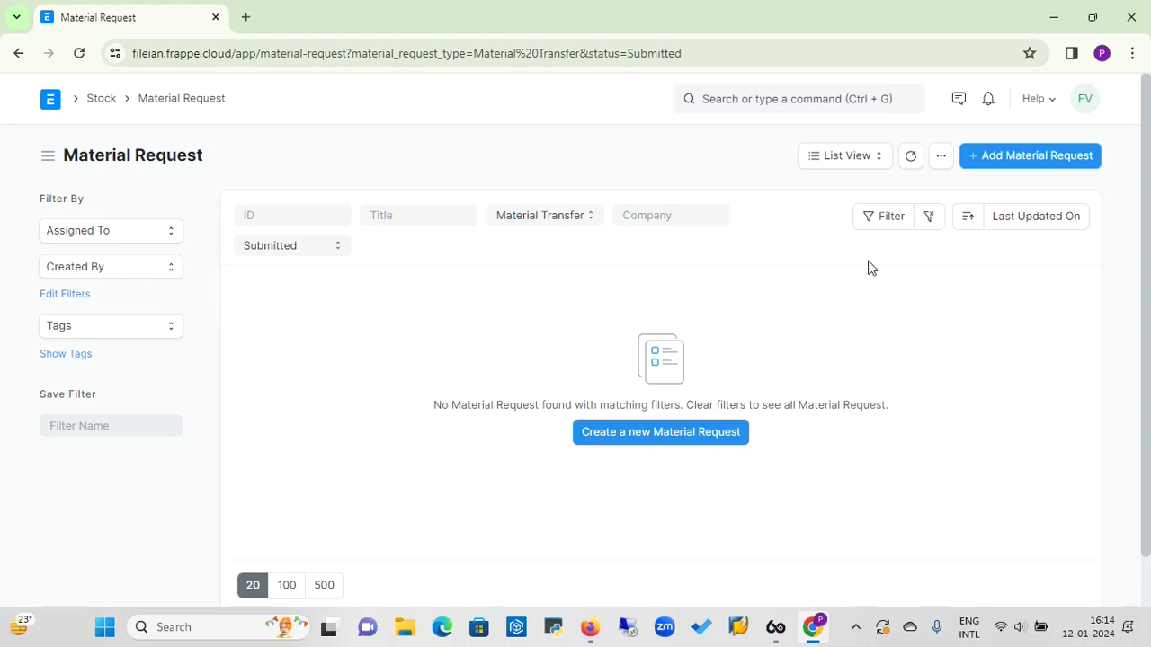
{"action": "left_click", "coordinate": [1033, 157]}
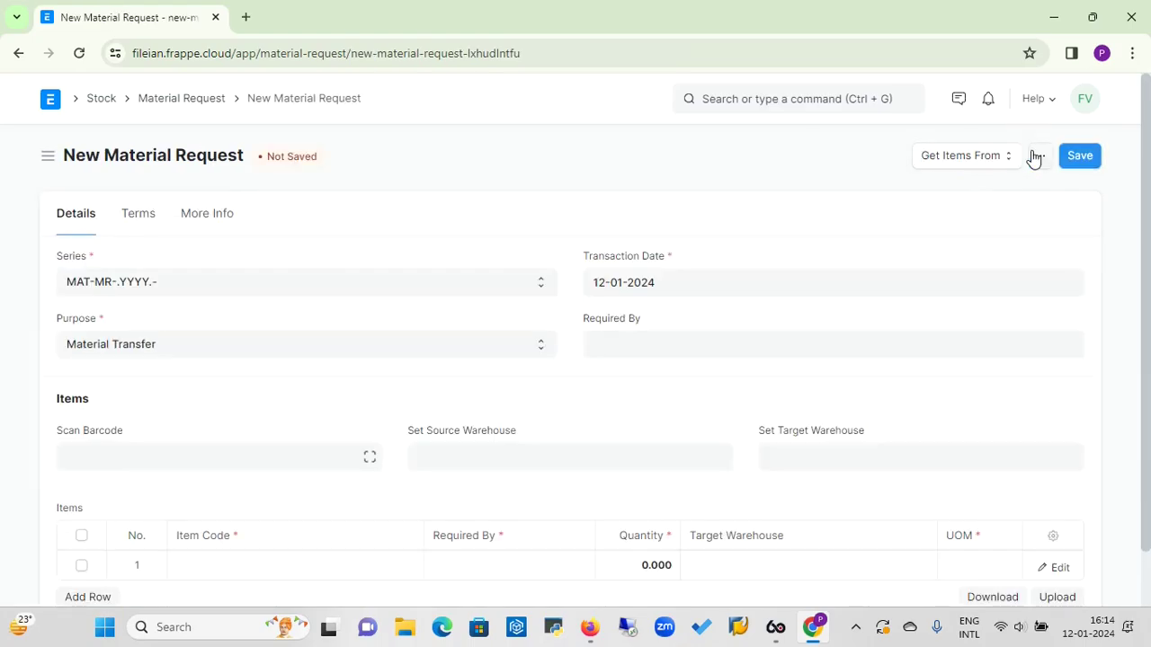
{"action": "left_click", "coordinate": [303, 346]}
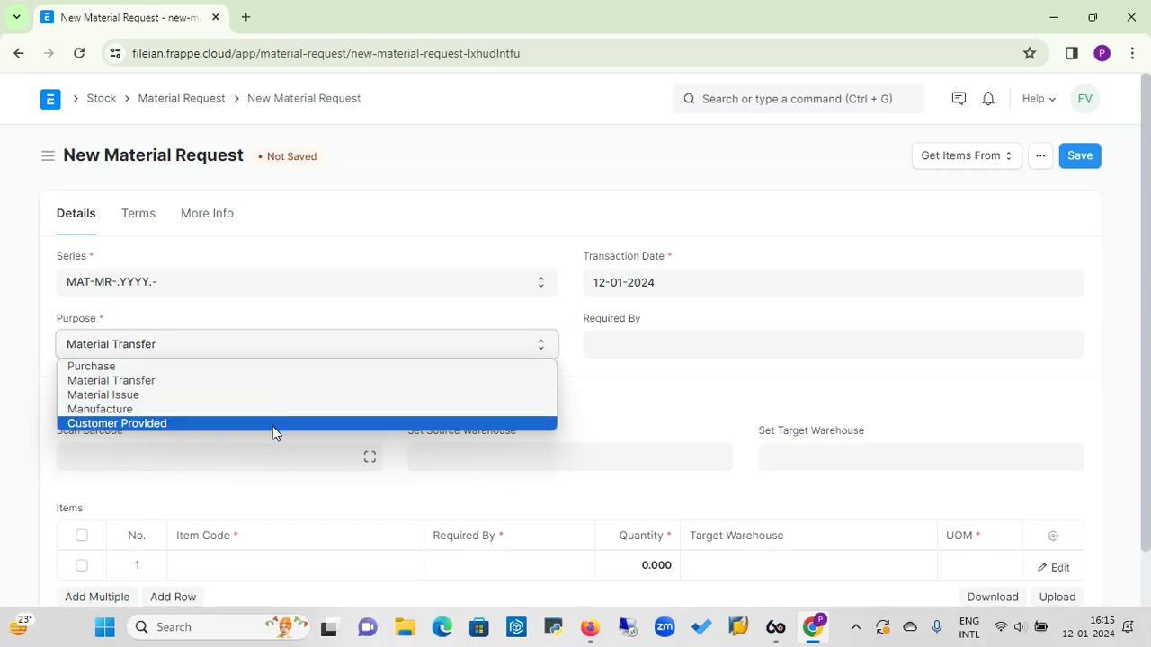
{"action": "left_click", "coordinate": [293, 358]}
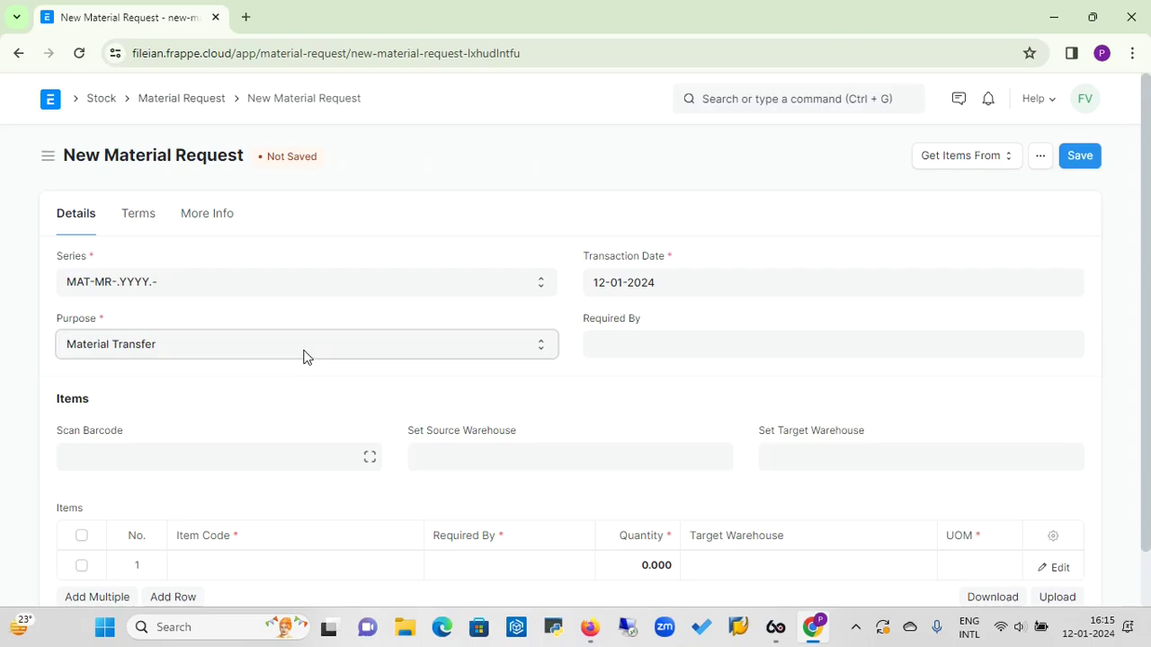
{"action": "left_click", "coordinate": [303, 352]}
{"action": "left_click", "coordinate": [270, 366]}
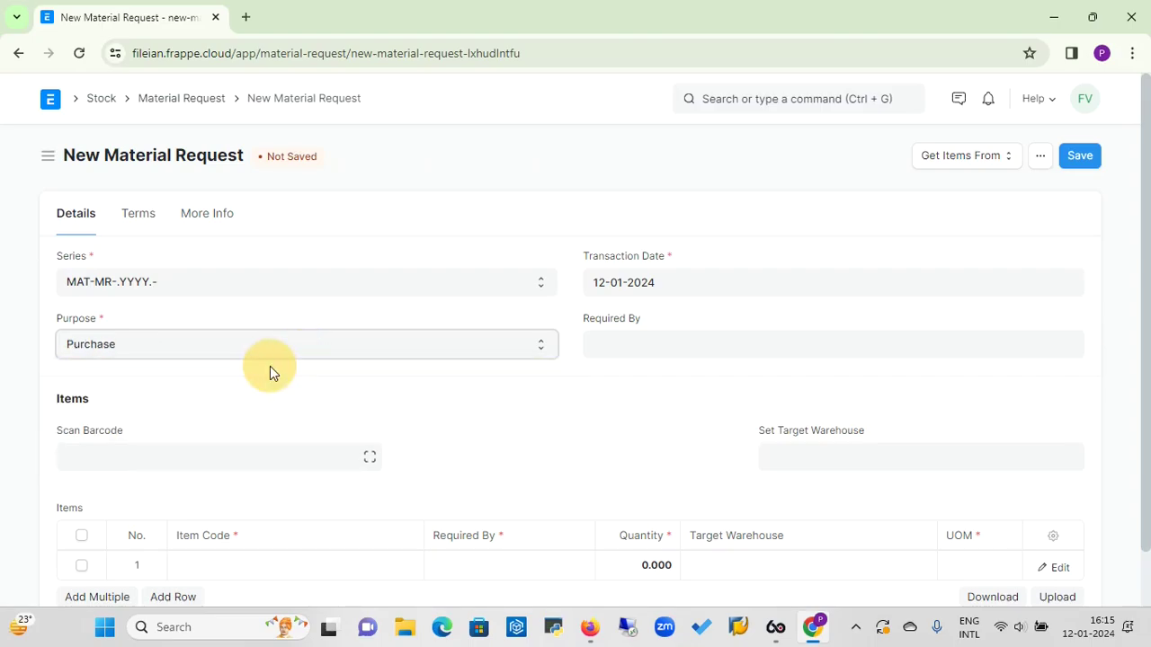
Set the material request's Required By date to 12-01-2024 and change it to 13-01-2024
{"action": "left_click", "coordinate": [661, 341]}
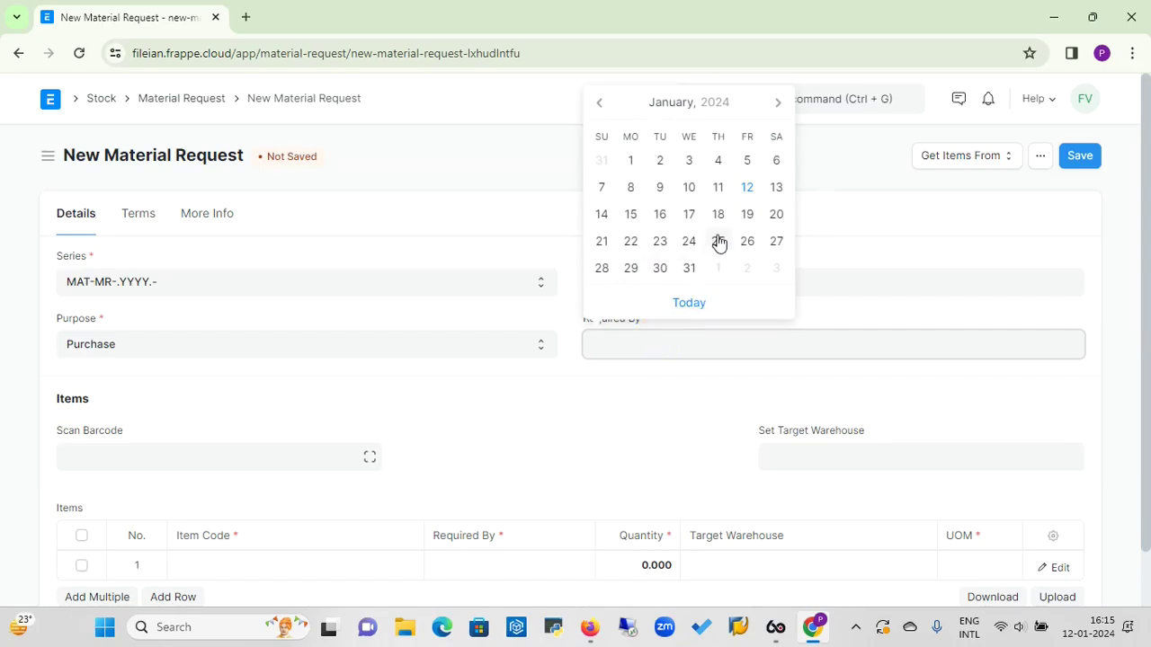
{"action": "left_click", "coordinate": [746, 187]}
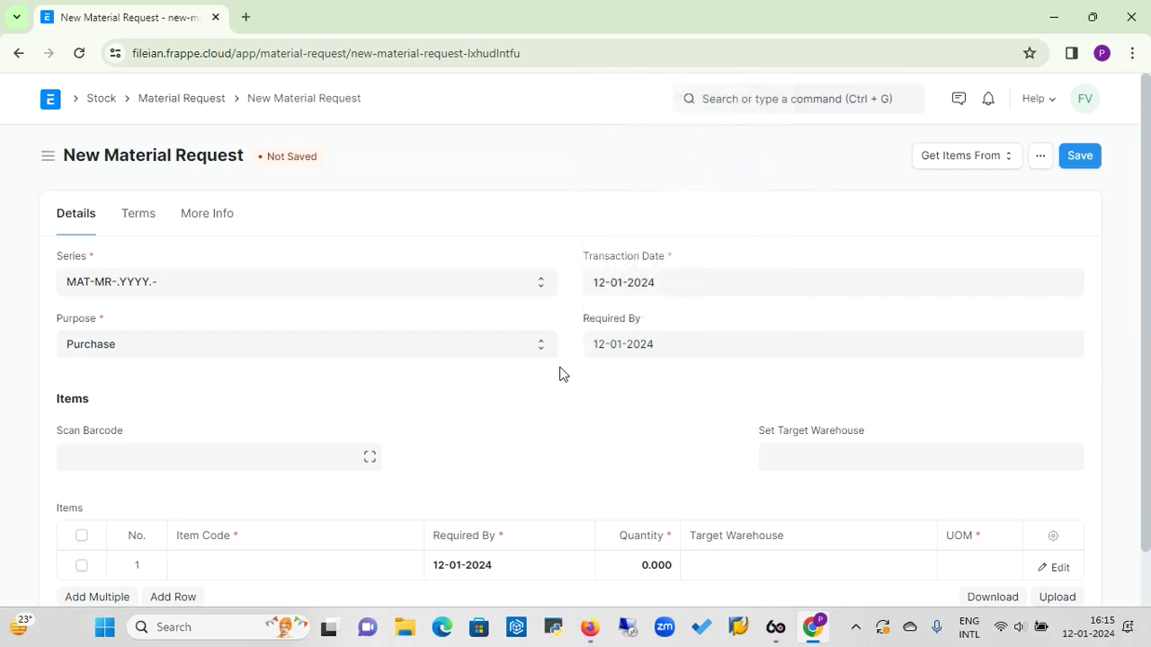
{"action": "left_click", "coordinate": [668, 344]}
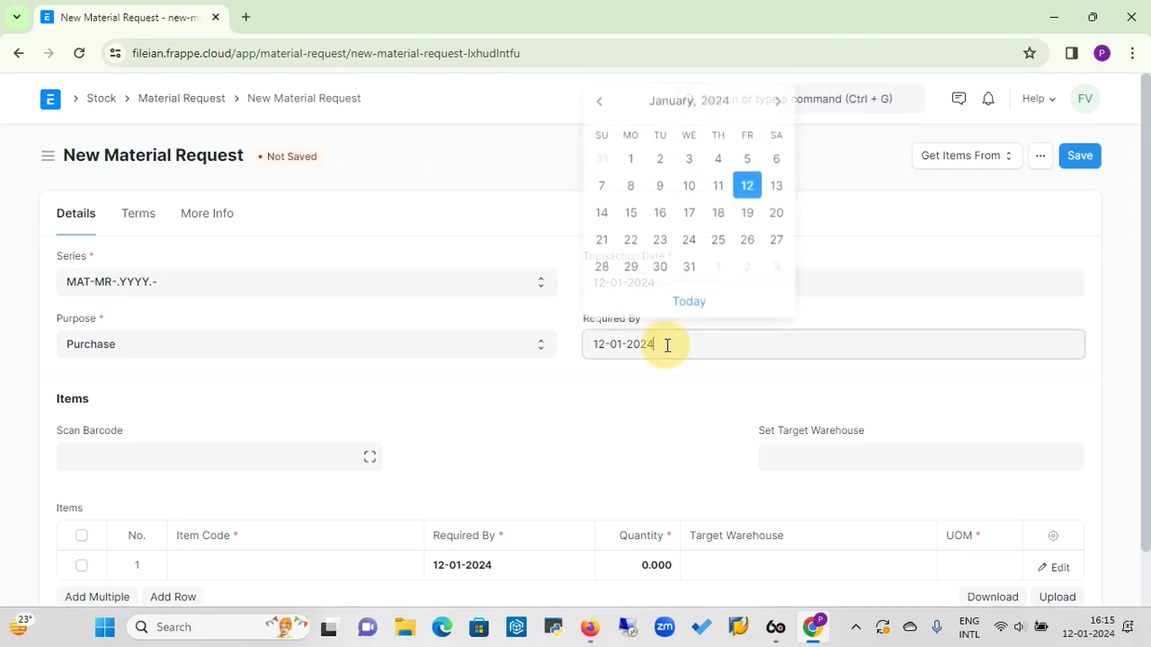
{"action": "left_click", "coordinate": [776, 187]}
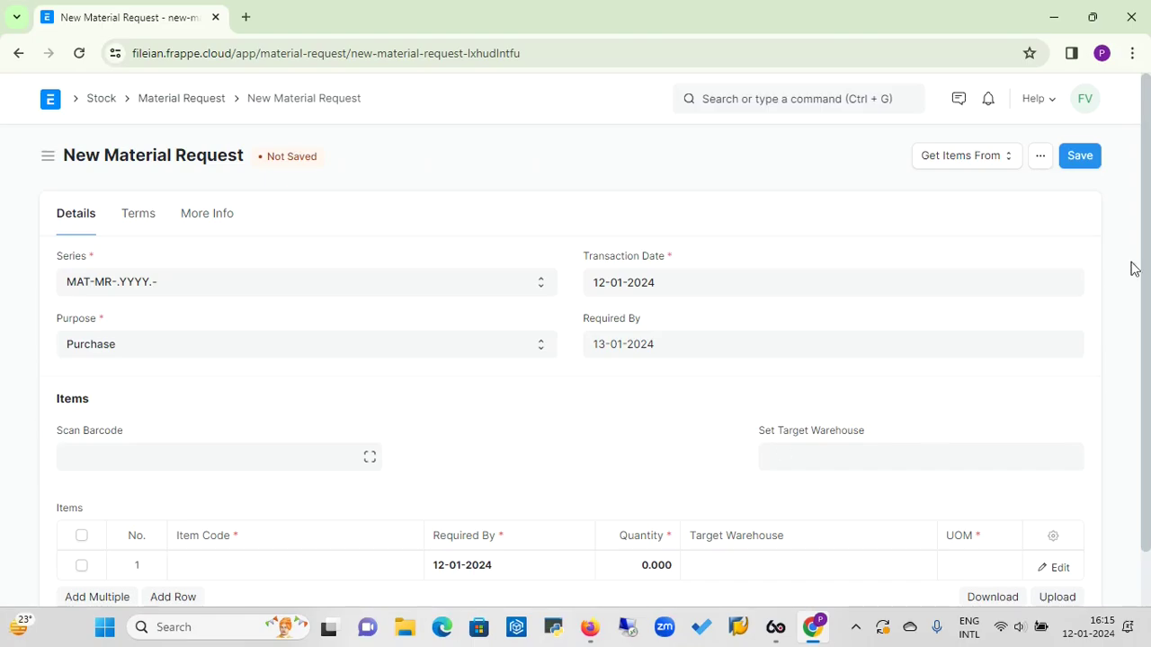
Set the request's target warehouse to Stores - FVPL and enter item 12345RM in the first items row
{"action": "left_click_drag", "start_coordinate": [1143, 236], "coordinate": [1148, 321]}
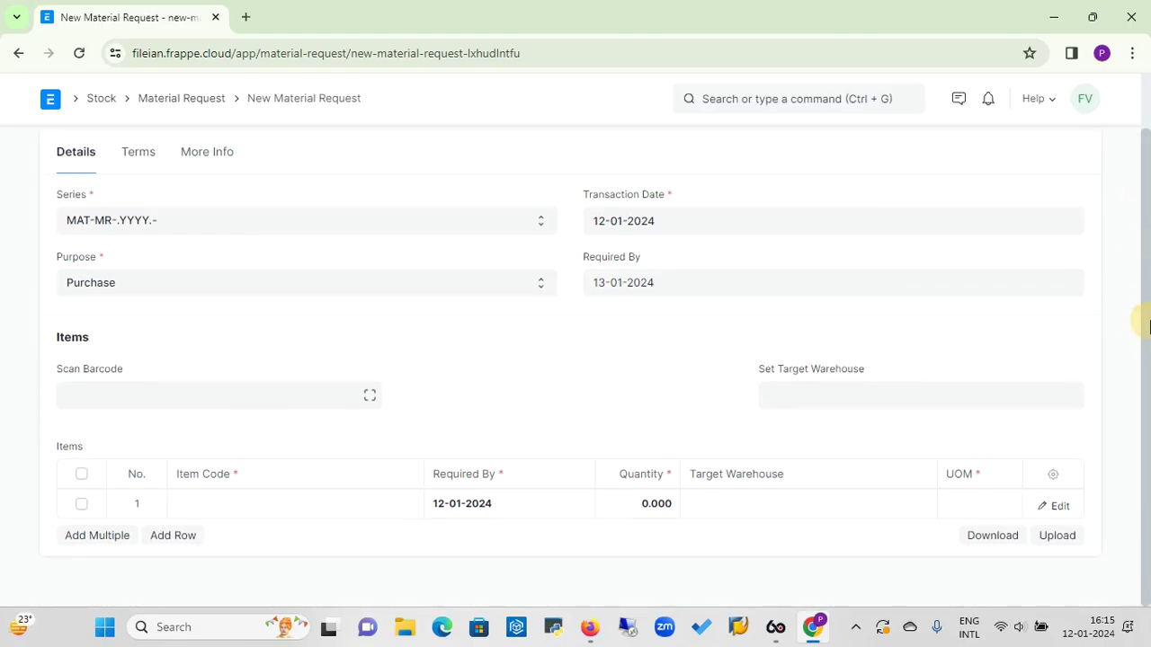
{"action": "left_click", "coordinate": [881, 397]}
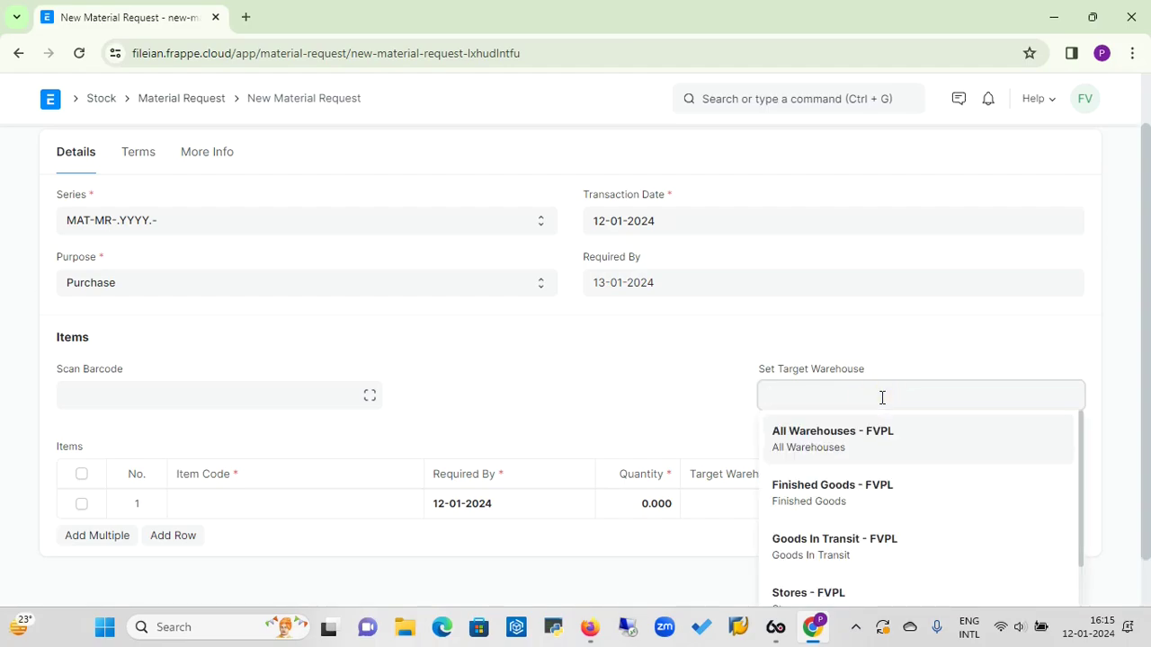
{"action": "left_click", "coordinate": [836, 593]}
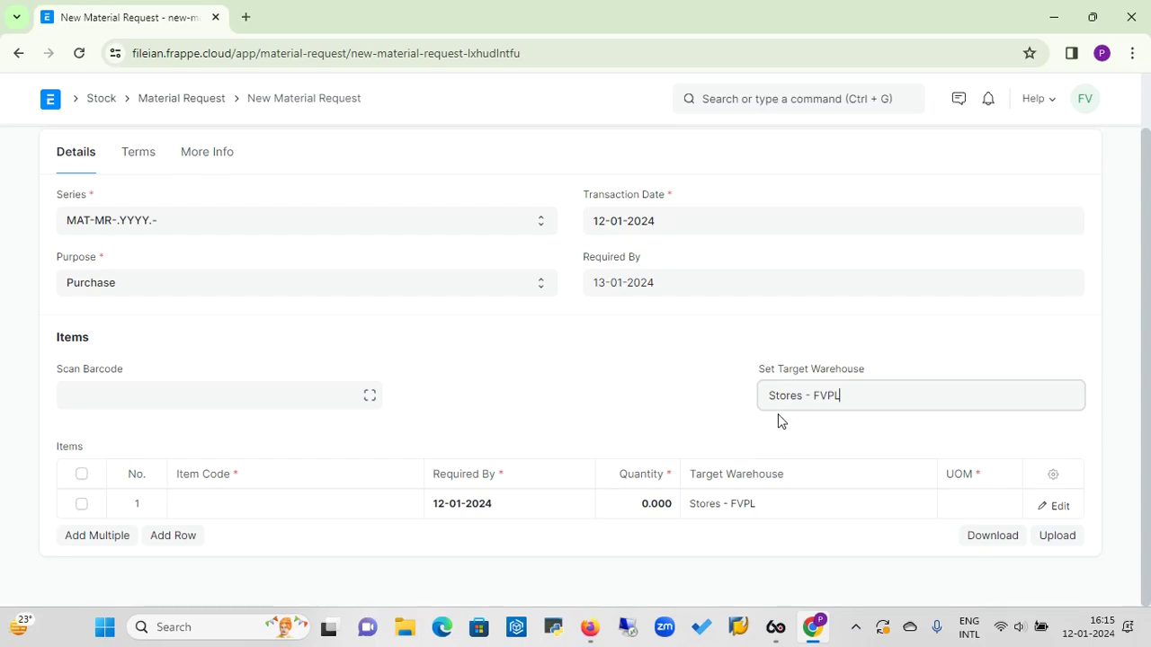
{"action": "left_click", "coordinate": [302, 505]}
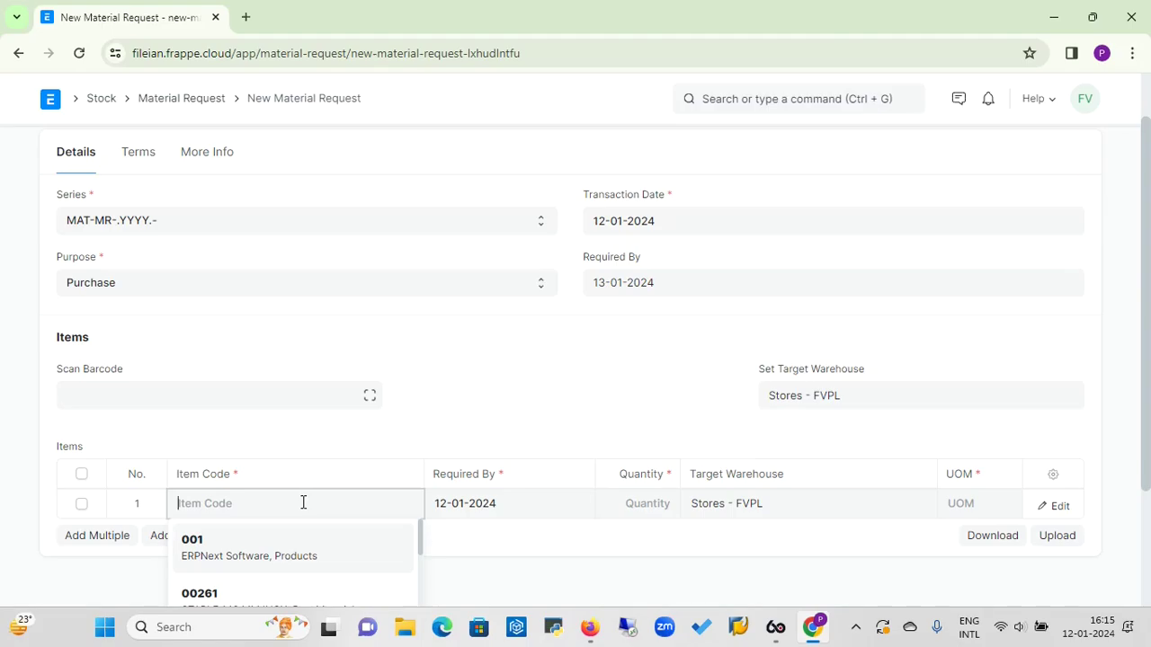
{"action": "type", "text": "12345"}
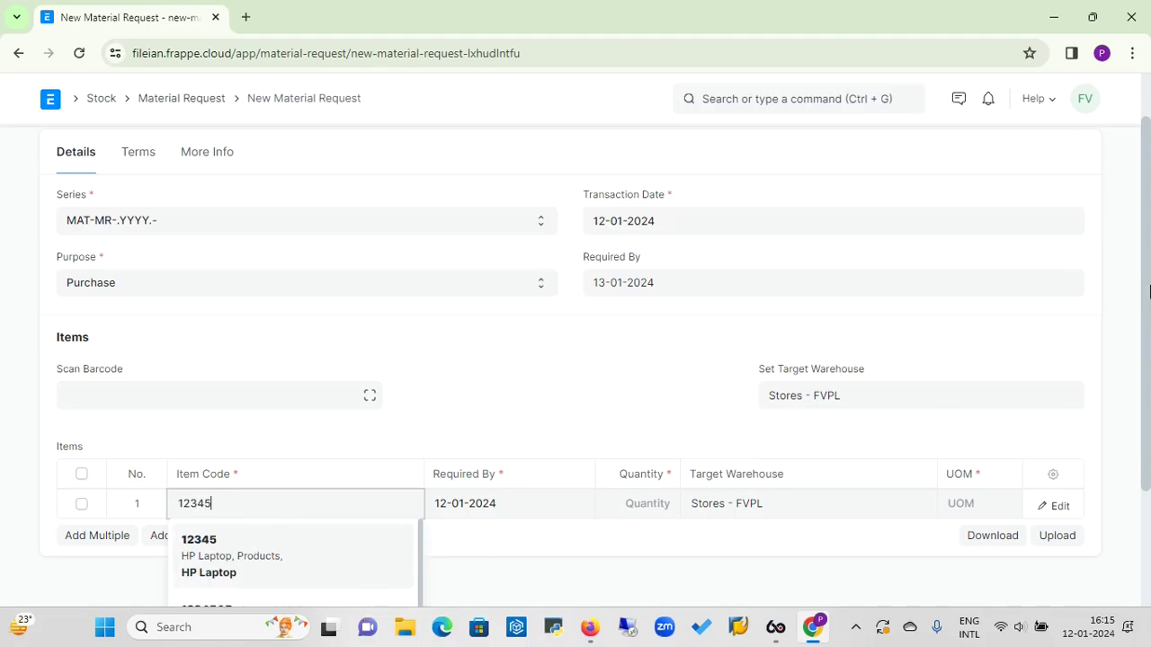
{"action": "scroll", "coordinate": [1145, 289], "scroll_direction": "down", "scroll_amount": 2}
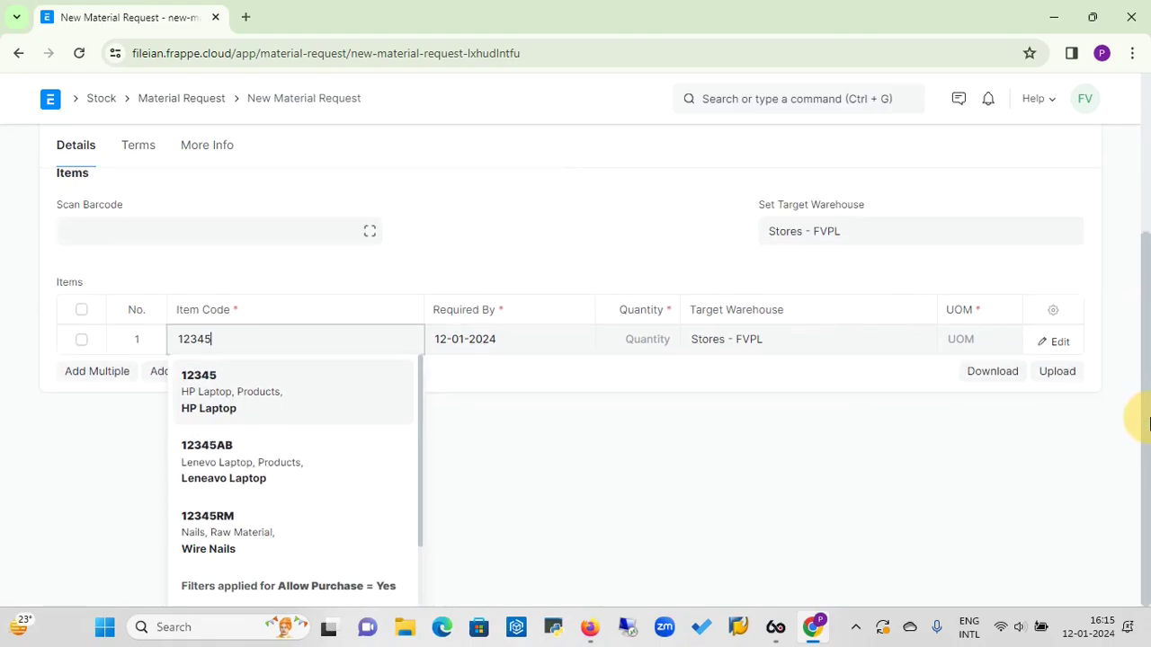
{"action": "left_click", "coordinate": [236, 543]}
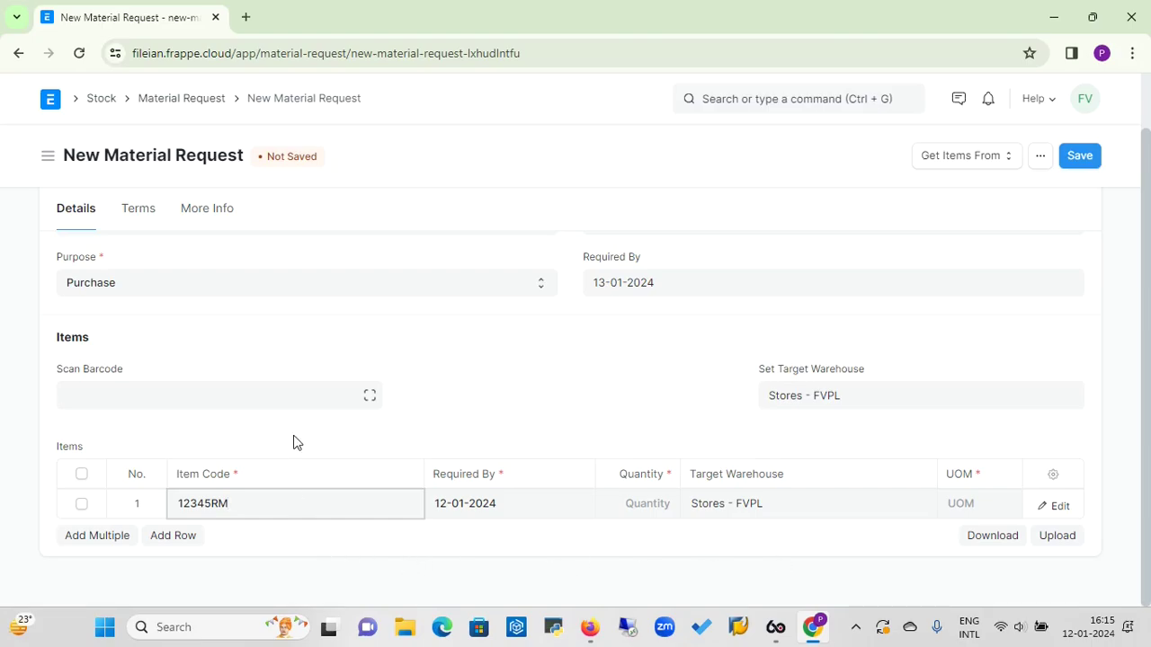
Apply the Delivery Terms & Condition template to the material request's terms
{"action": "left_click", "coordinate": [146, 220]}
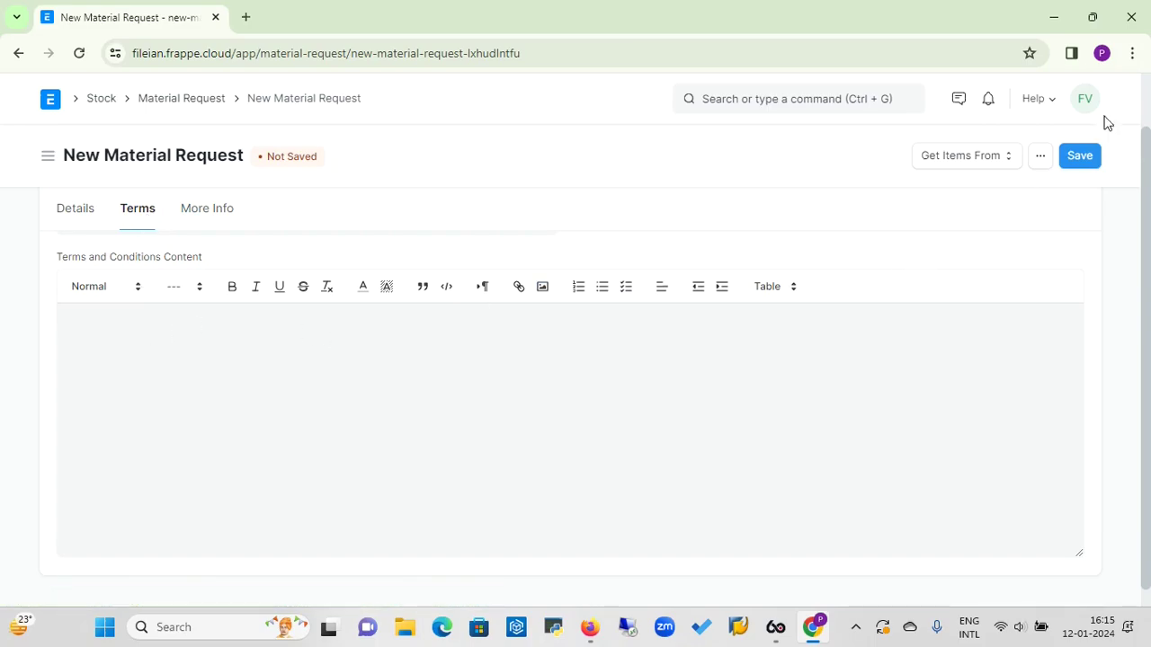
{"action": "scroll", "coordinate": [1146, 87], "scroll_direction": "up", "scroll_amount": 1}
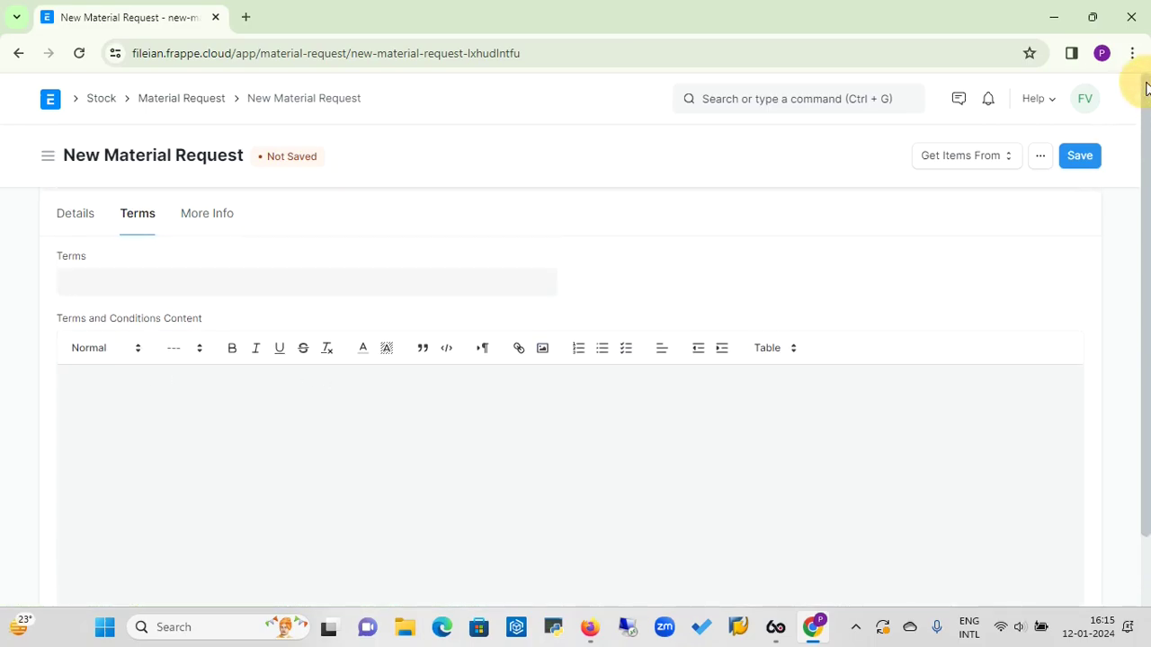
{"action": "left_click", "coordinate": [213, 278]}
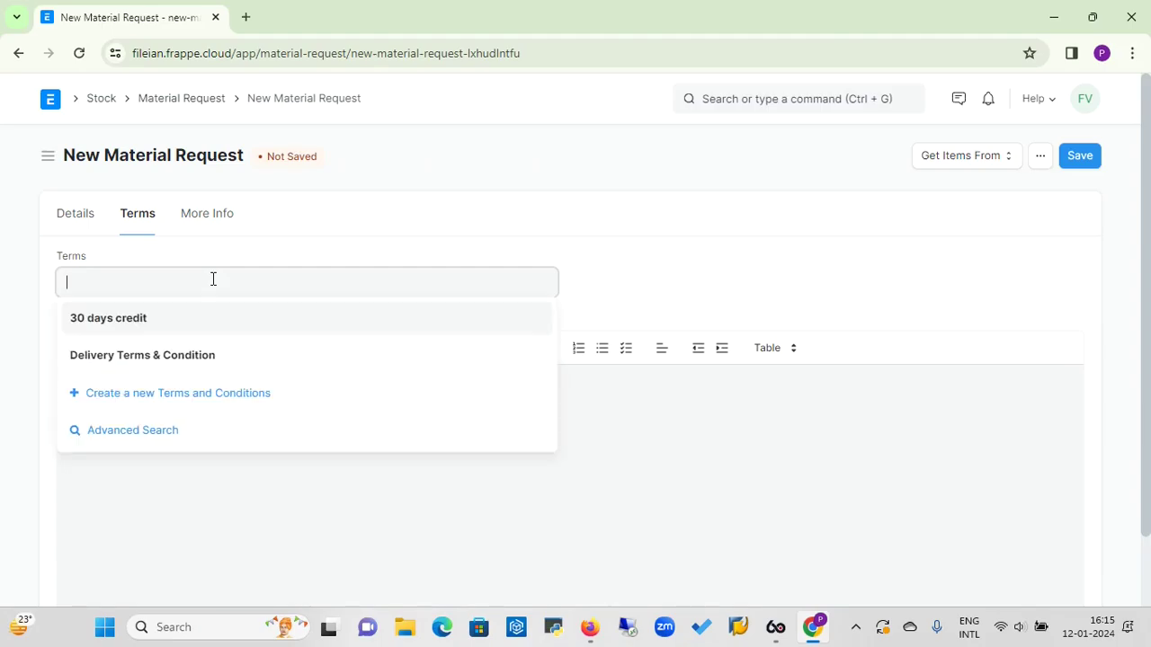
{"action": "left_click", "coordinate": [172, 354]}
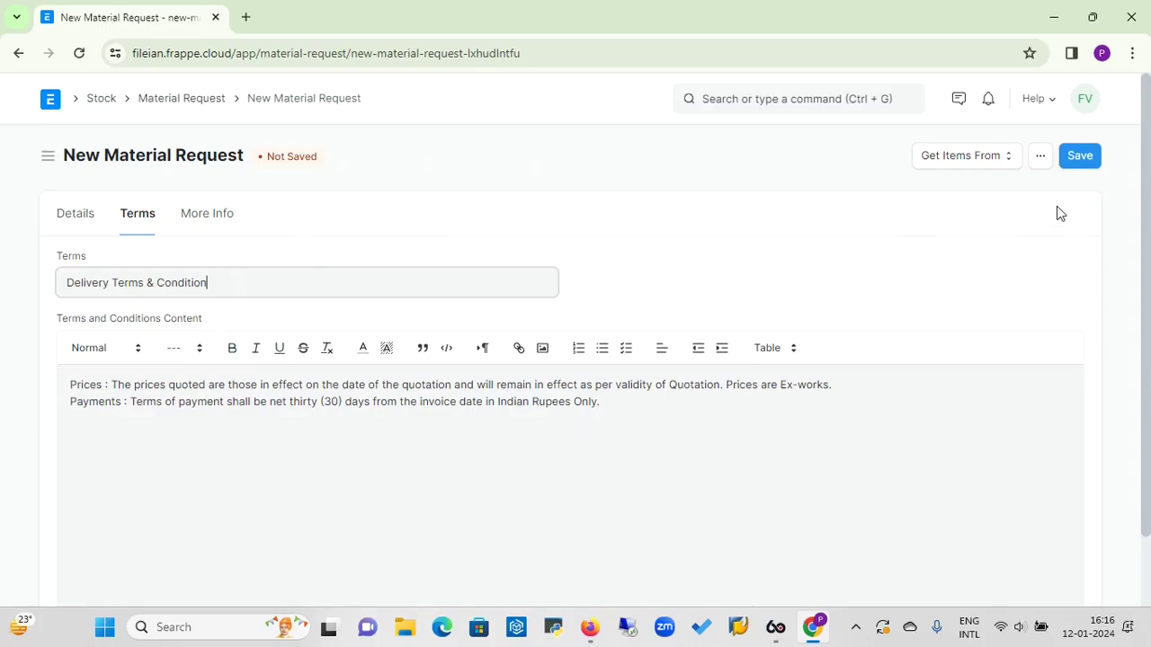
Save the material request for Nails and submit it permanently
{"action": "left_click", "coordinate": [1081, 158]}
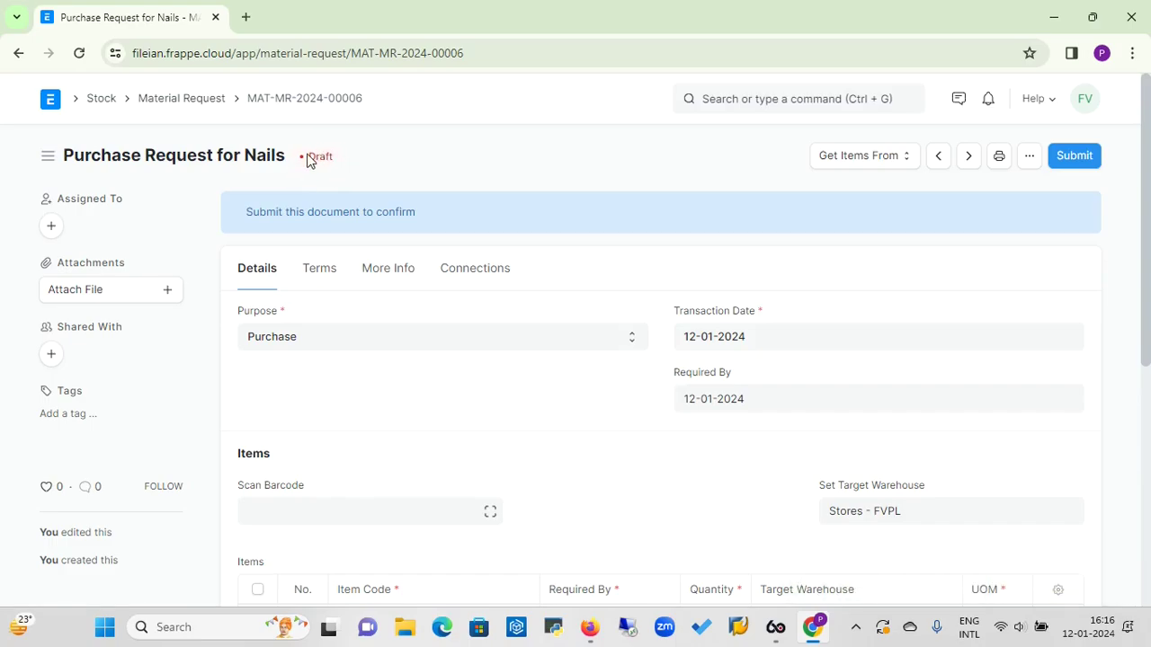
{"action": "left_click", "coordinate": [1079, 162]}
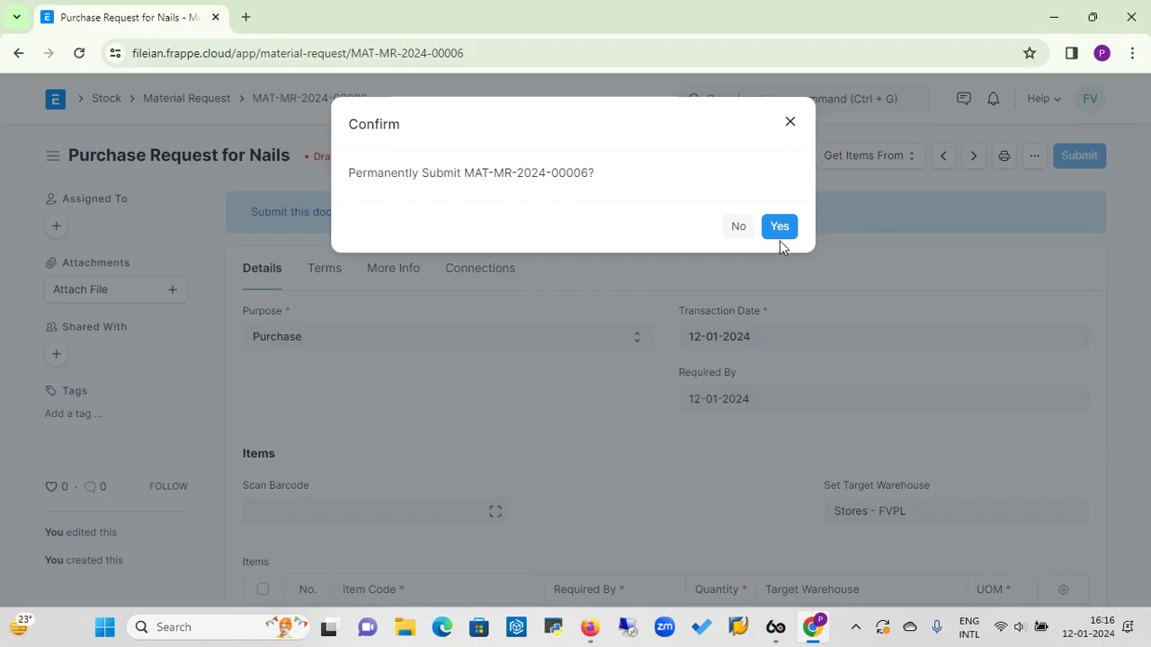
{"action": "left_click", "coordinate": [779, 227]}
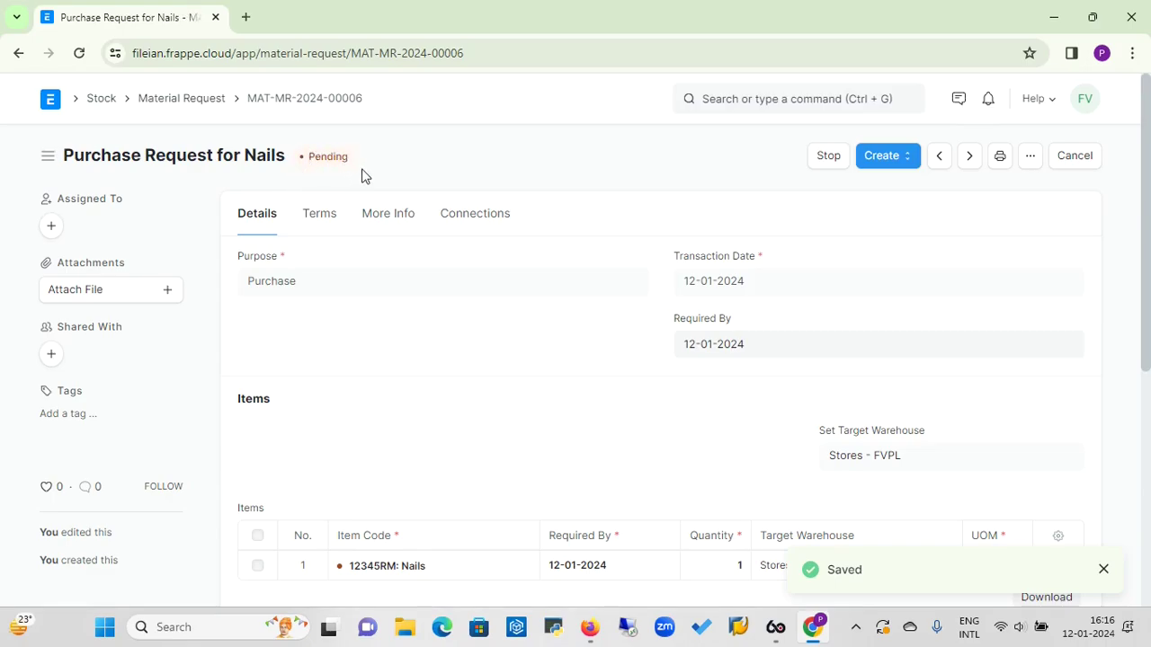
{"action": "left_click", "coordinate": [908, 160]}
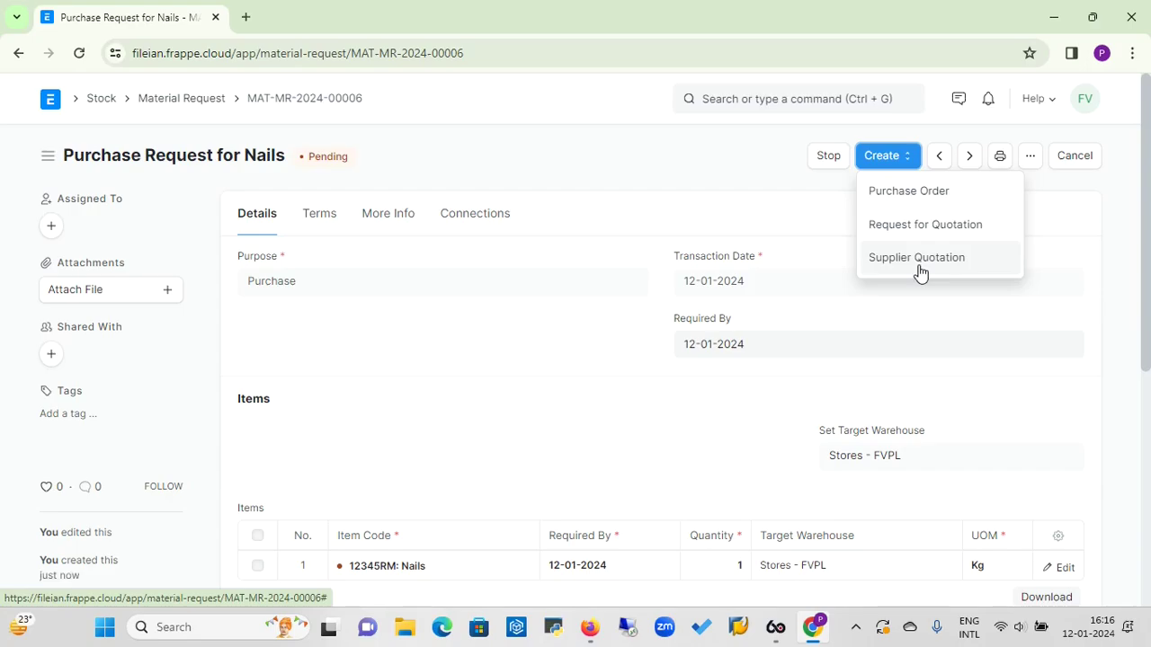
{"action": "left_click", "coordinate": [905, 195]}
{"action": "left_click", "coordinate": [711, 200]}
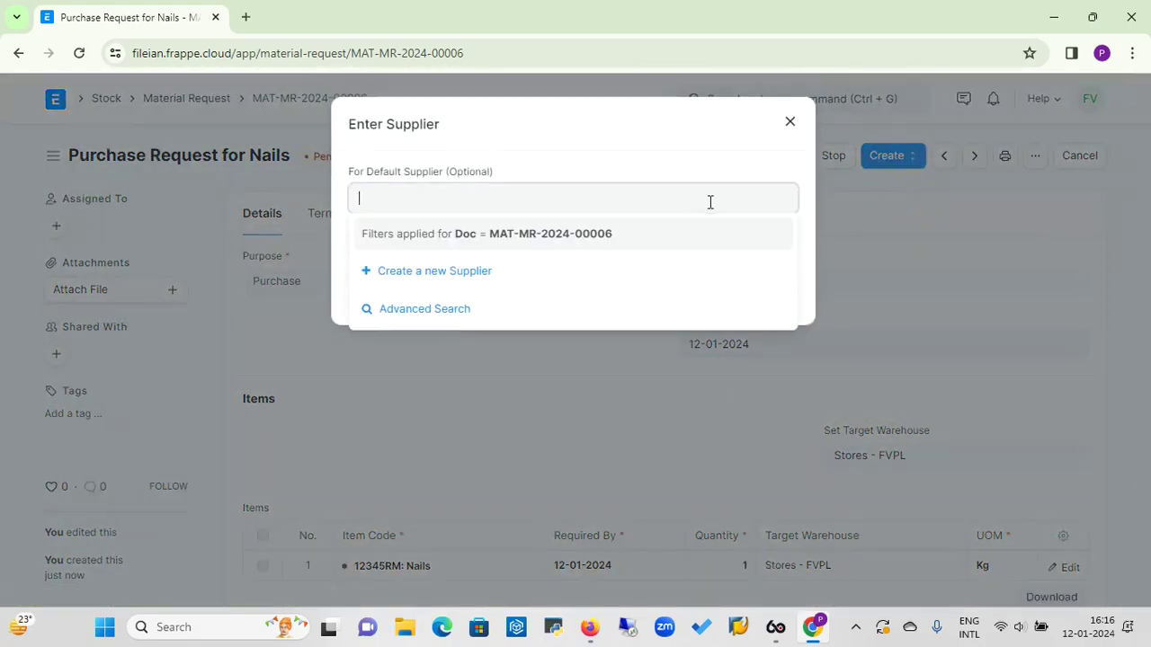
{"action": "left_click", "coordinate": [542, 243]}
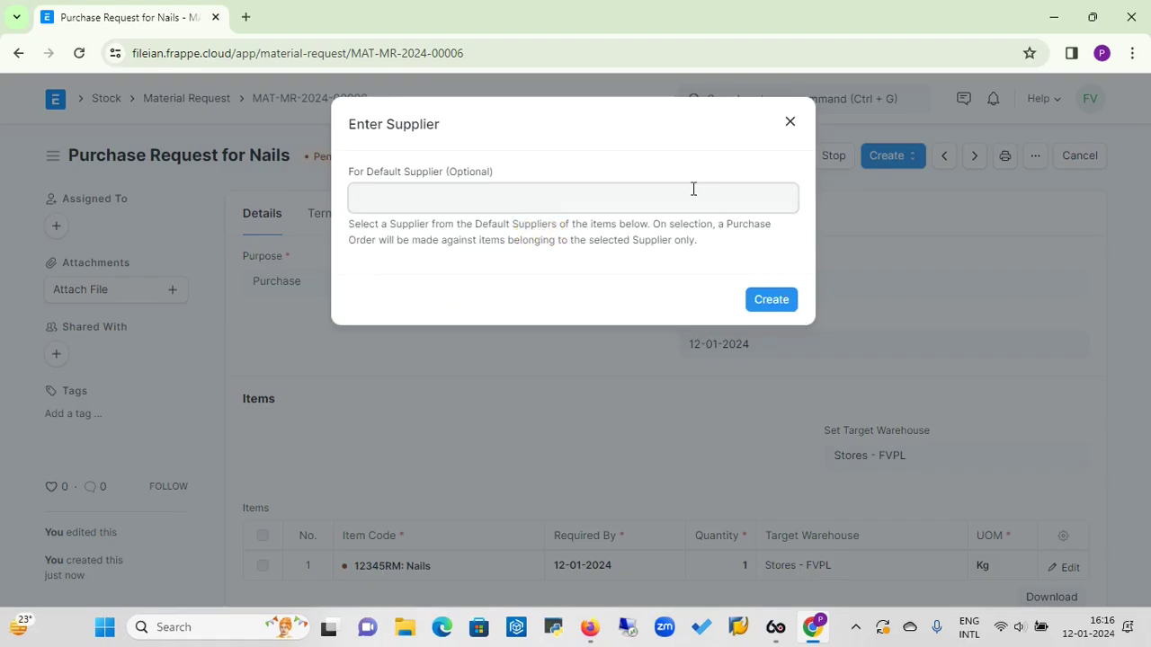
{"action": "type", "text": "Bo"}
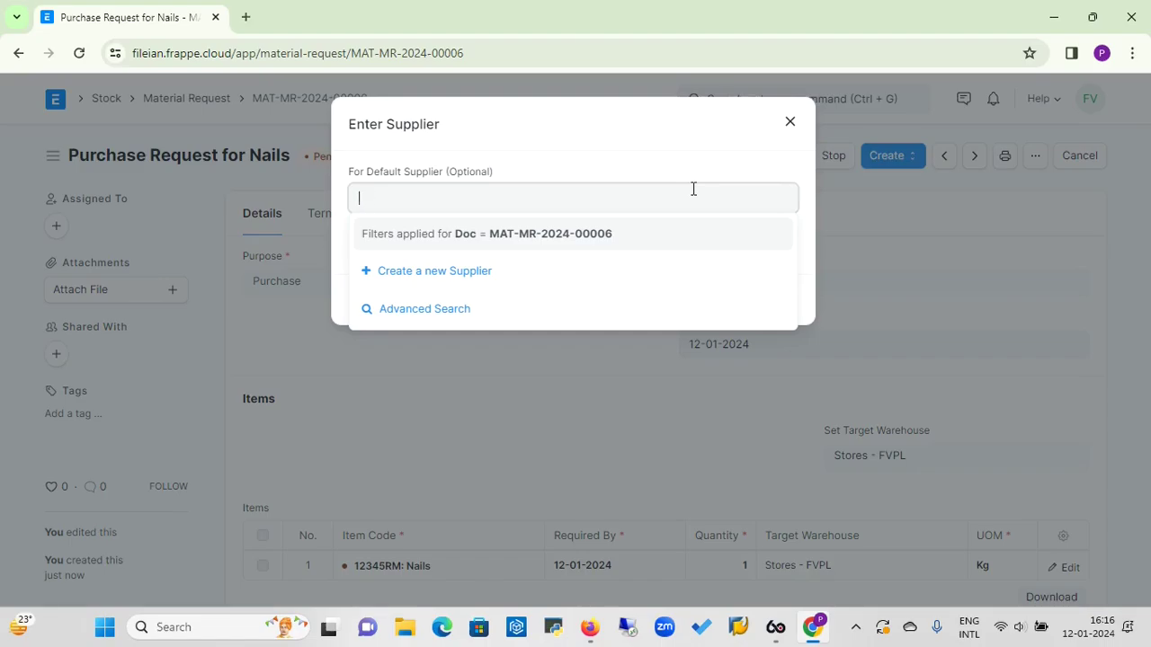
{"action": "left_click", "coordinate": [568, 236]}
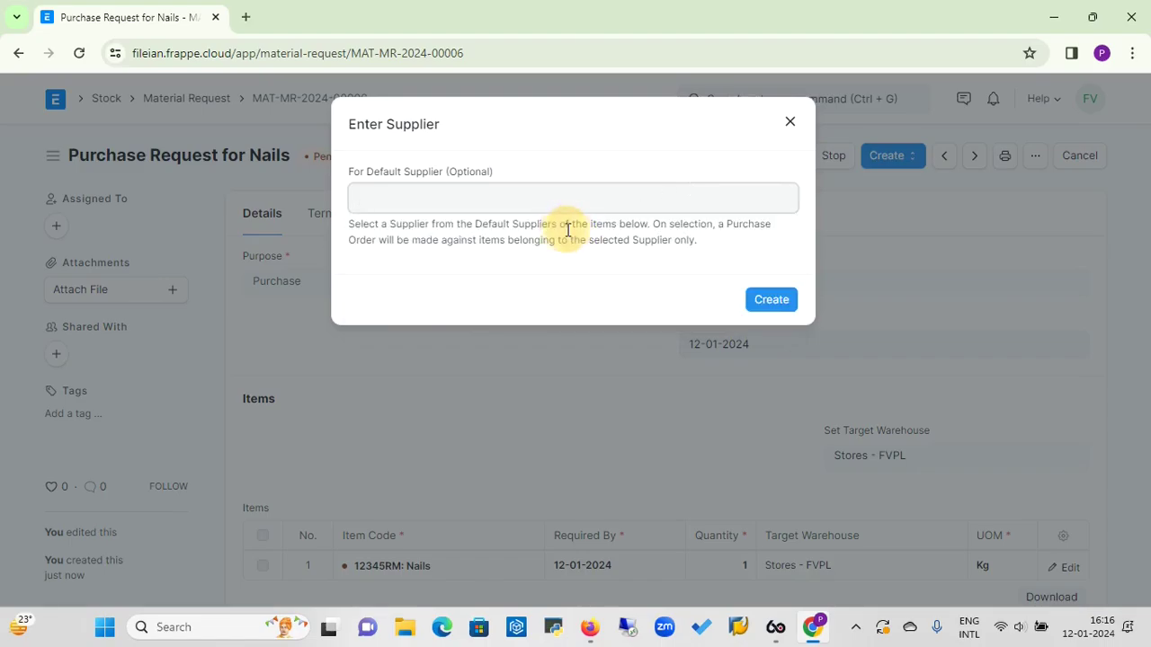
{"action": "left_click", "coordinate": [789, 121]}
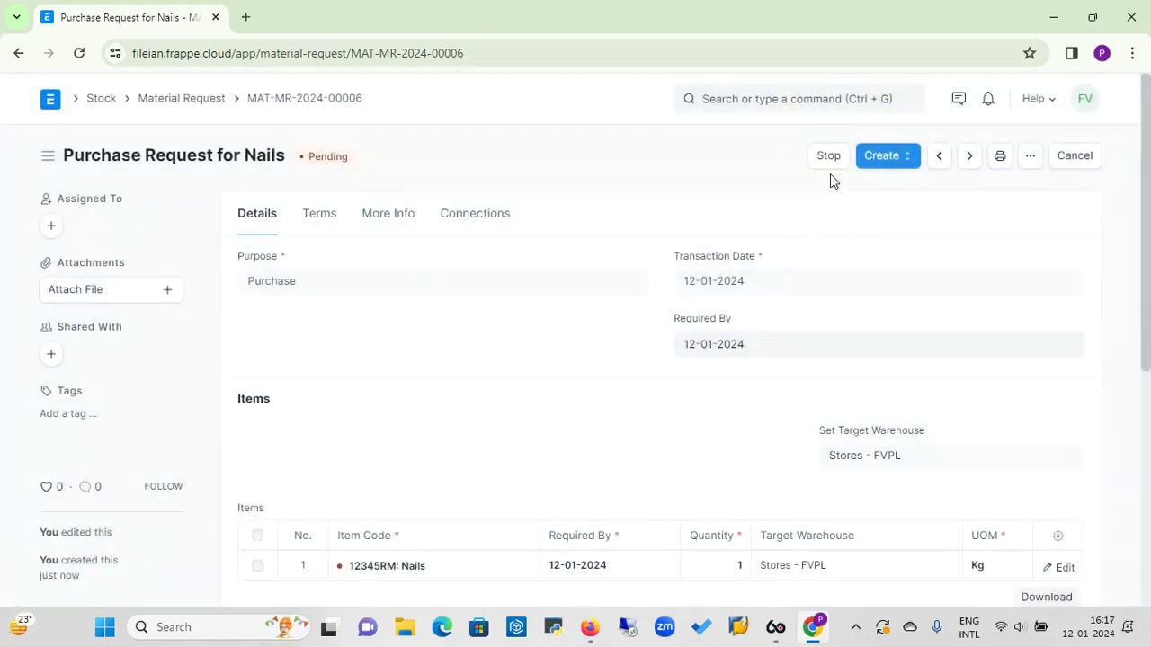
{"action": "left_click", "coordinate": [895, 175]}
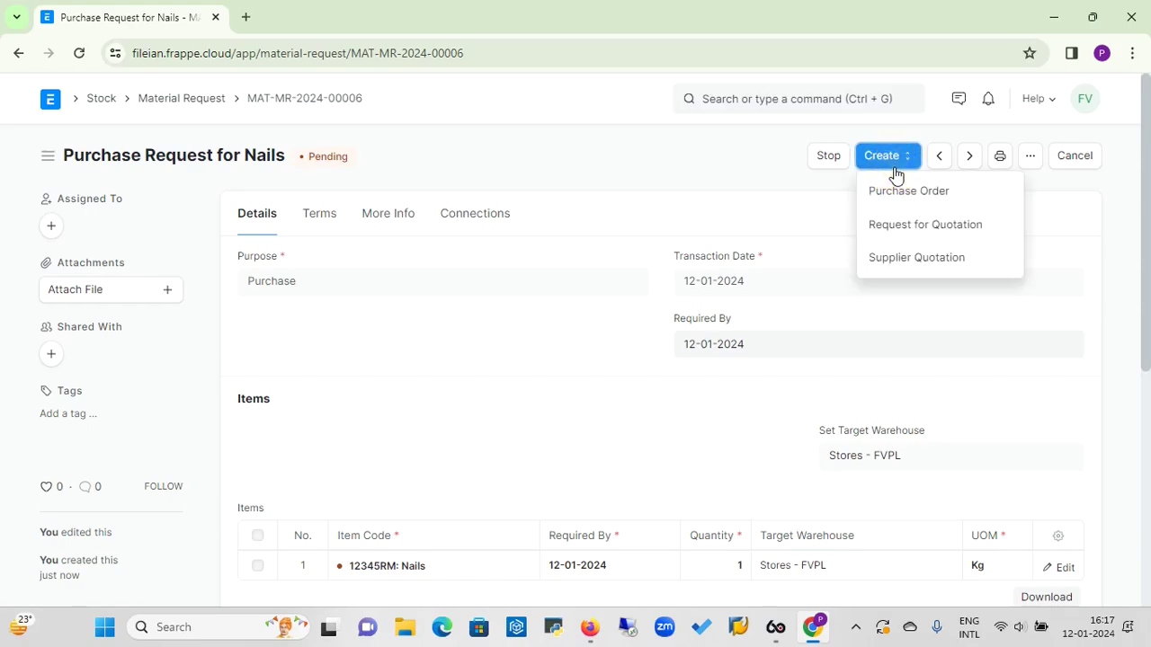
{"action": "left_click", "coordinate": [727, 184]}
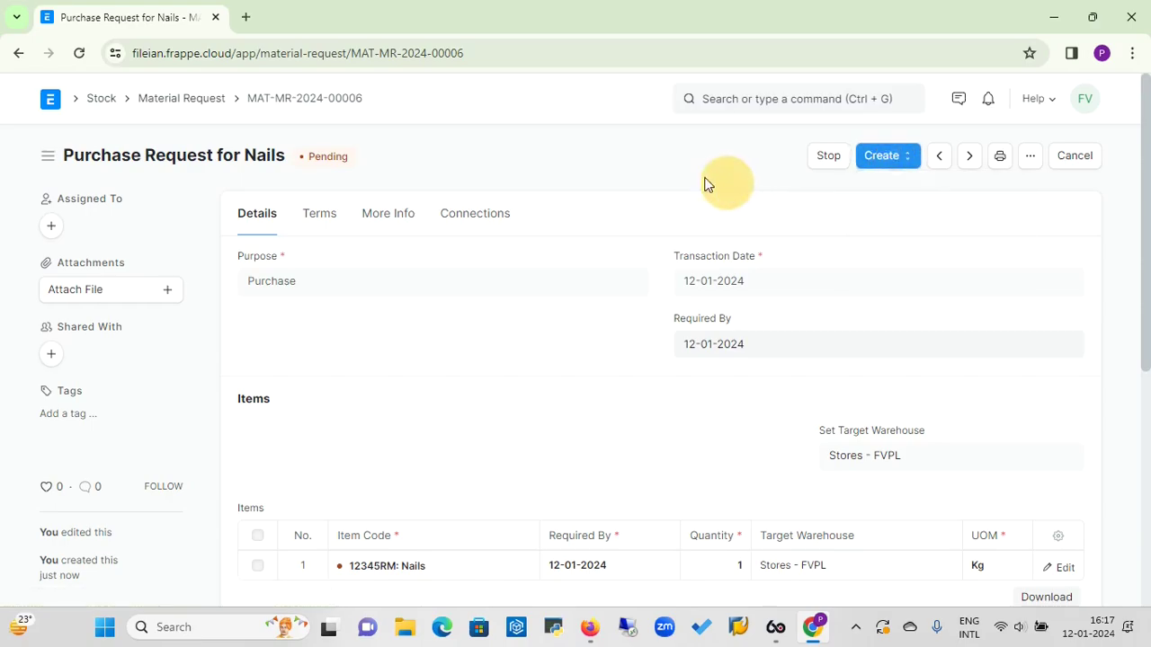
Start a new stock entry from the stock transactions in the Stock workspace
{"action": "left_click", "coordinate": [102, 99]}
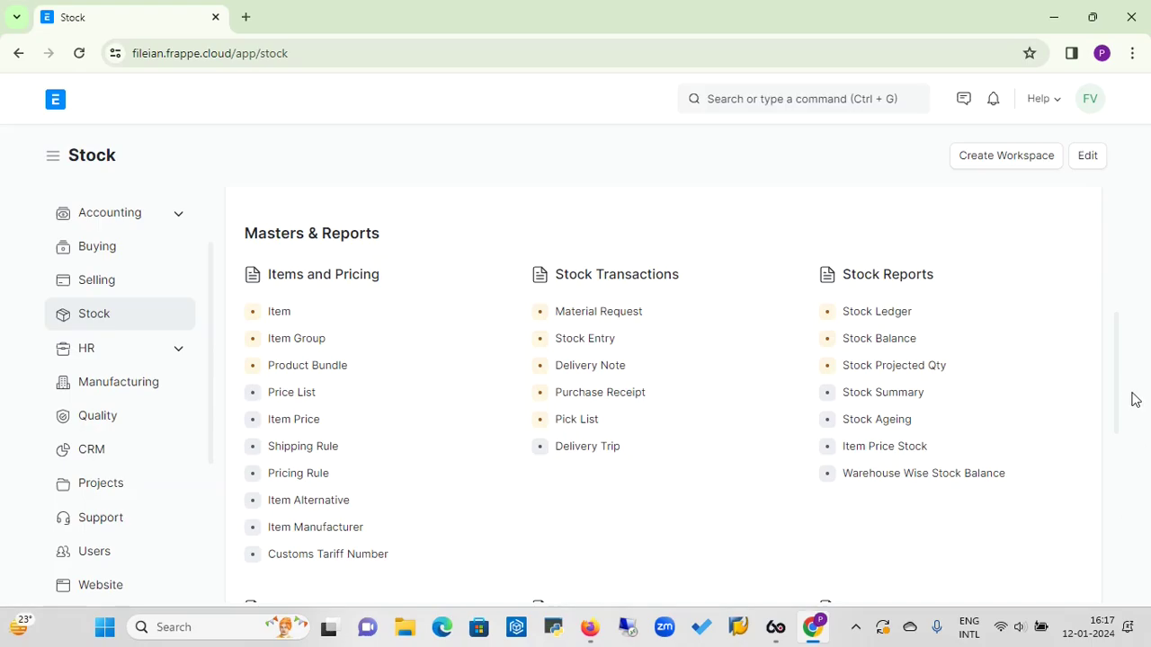
{"action": "mouse_move", "coordinate": [1119, 392]}
{"action": "left_mouse_down"}
{"action": "mouse_move", "coordinate": [1120, 500]}
{"action": "mouse_move", "coordinate": [1132, 378]}
{"action": "mouse_move", "coordinate": [1133, 392]}
{"action": "left_mouse_up"}
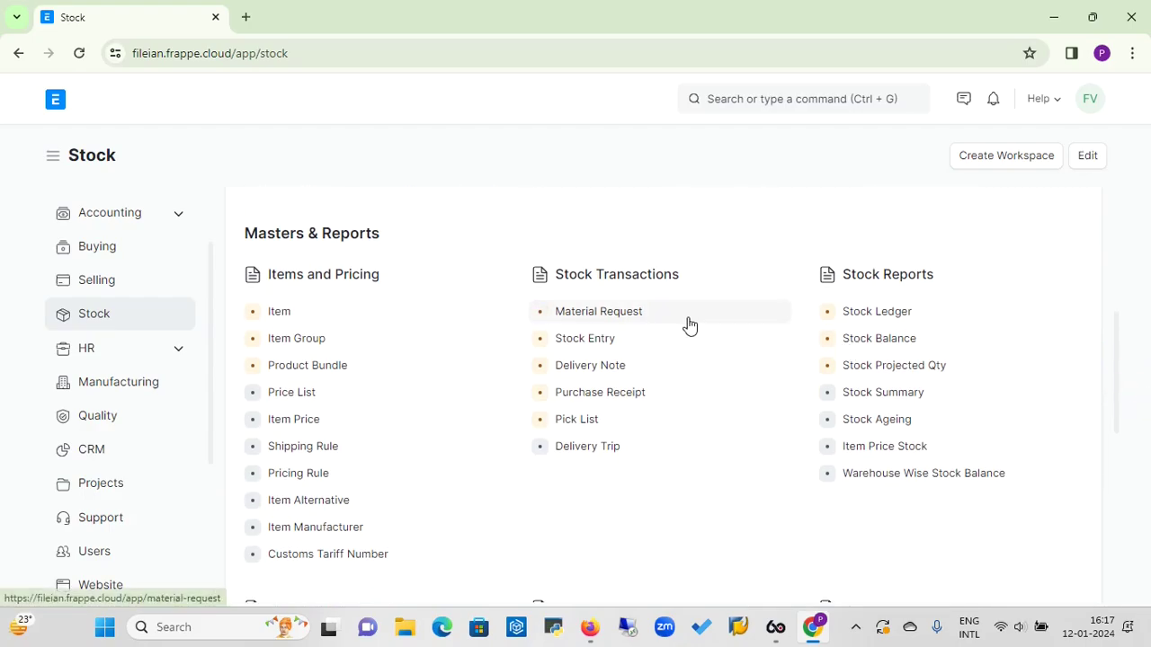
{"action": "left_click", "coordinate": [584, 339]}
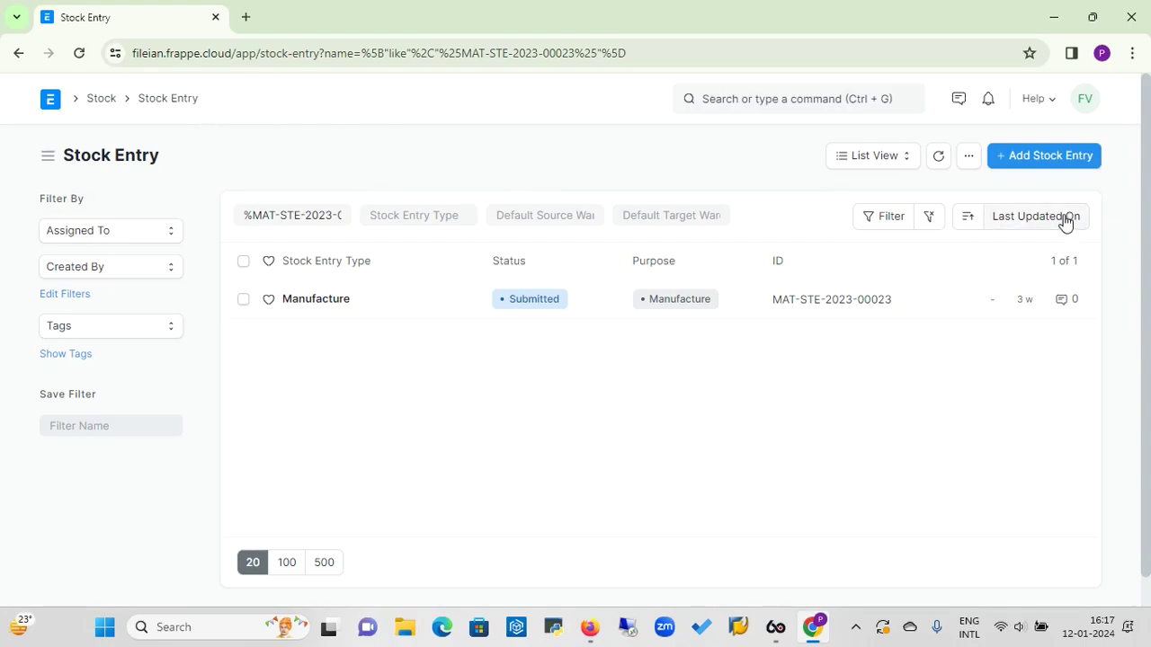
{"action": "left_click", "coordinate": [1060, 167]}
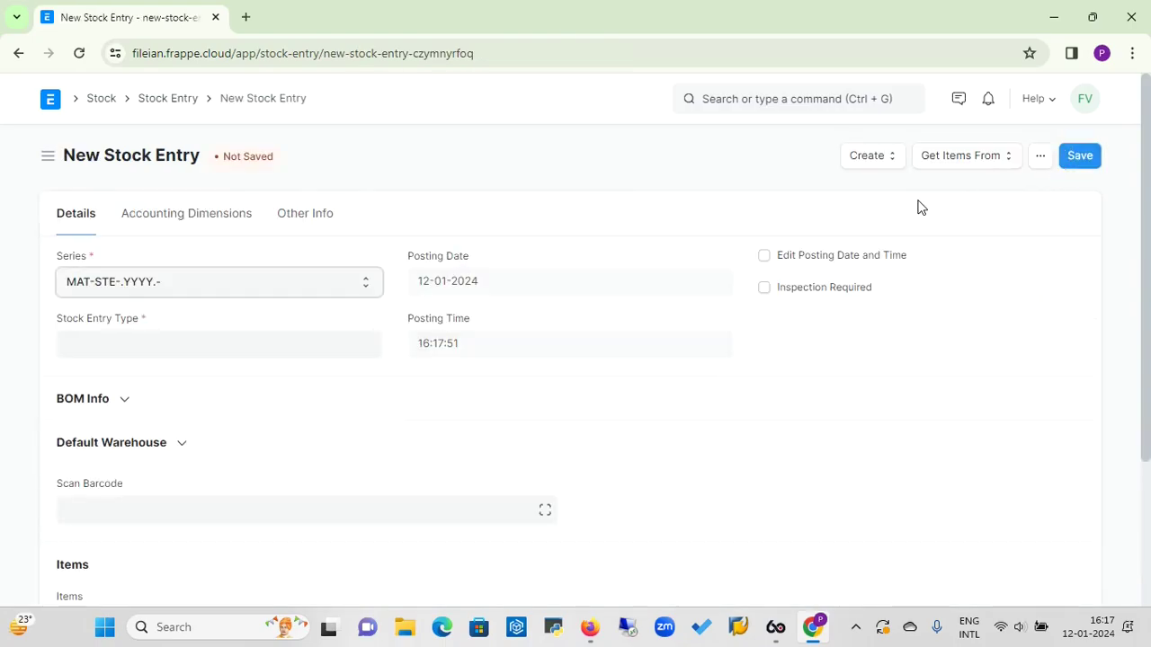
Set the stock entry type to Material Transfer and change it to Material Receipt
{"action": "left_click", "coordinate": [294, 335]}
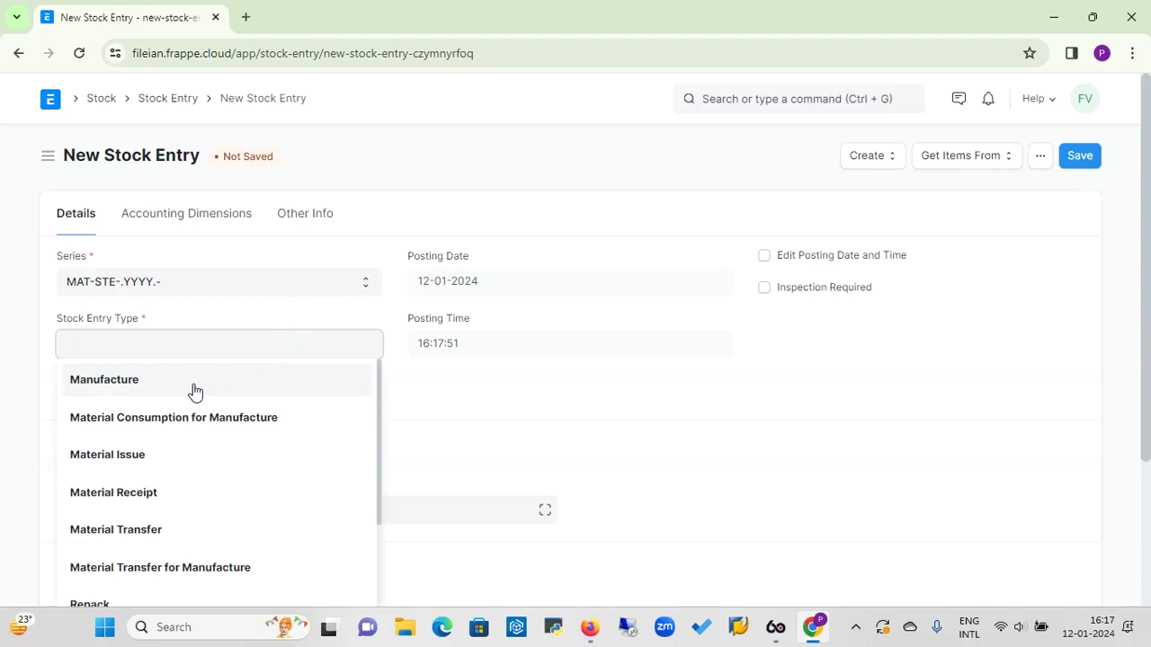
{"action": "left_click", "coordinate": [131, 538]}
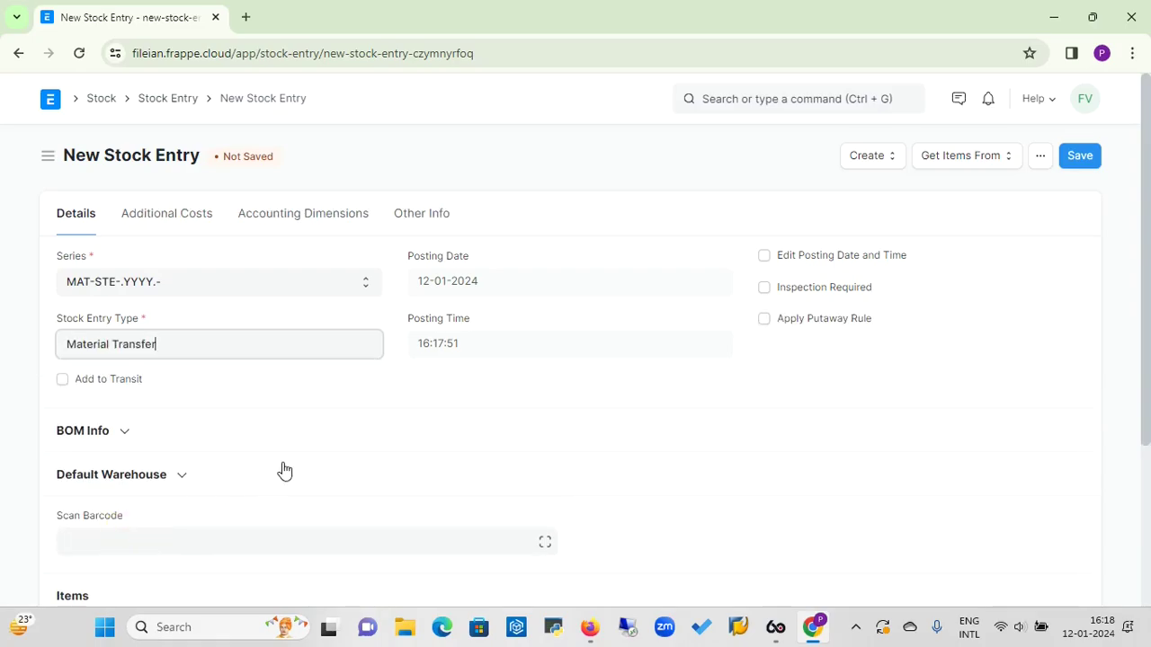
{"action": "left_click", "coordinate": [186, 351]}
{"action": "key", "text": "BackSpace"}
{"action": "key", "text": "BackSpace"}
{"action": "key", "text": "BackSpace"}
{"action": "key", "text": "BackSpace"}
{"action": "key", "text": "BackSpace"}
{"action": "key", "text": "BackSpace"}
{"action": "key", "text": "BackSpace"}
{"action": "key", "text": "BackSpace"}
{"action": "key", "text": "BackSpace"}
{"action": "key", "text": "BackSpace"}
{"action": "key", "text": "BackSpace"}
{"action": "key", "text": "BackSpace"}
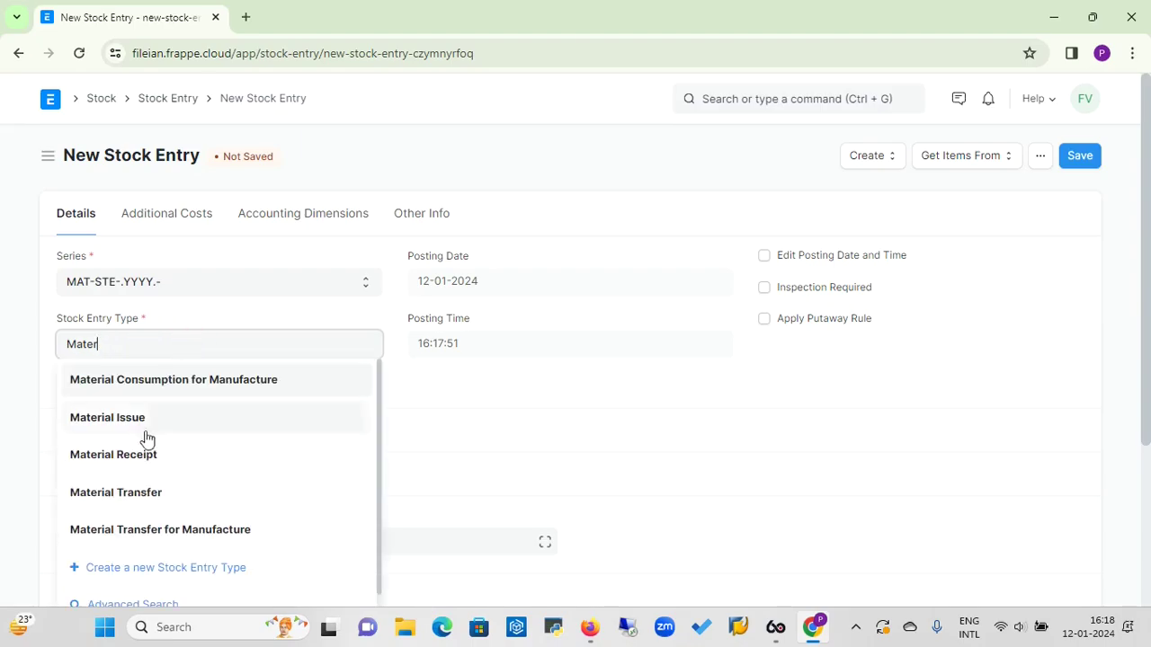
{"action": "left_click", "coordinate": [134, 459]}
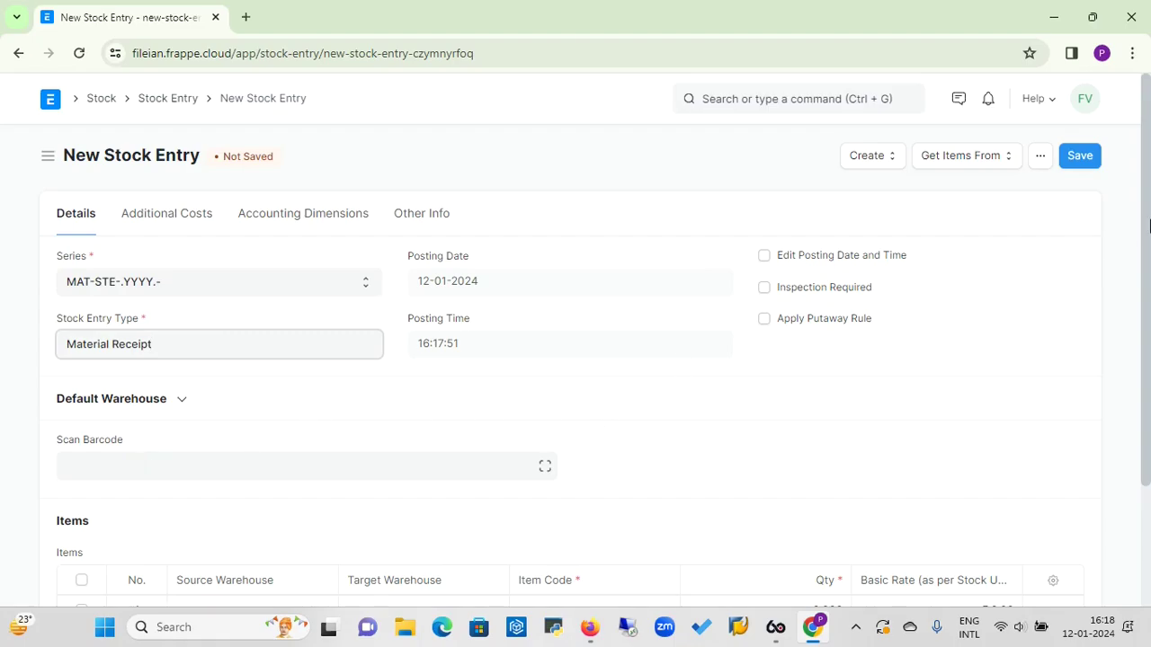
Set the first items row's source warehouse to Goods In Transit - FVPL and its target warehouse to Stores - FVPL
{"action": "left_click_drag", "start_coordinate": [1138, 213], "coordinate": [1138, 313]}
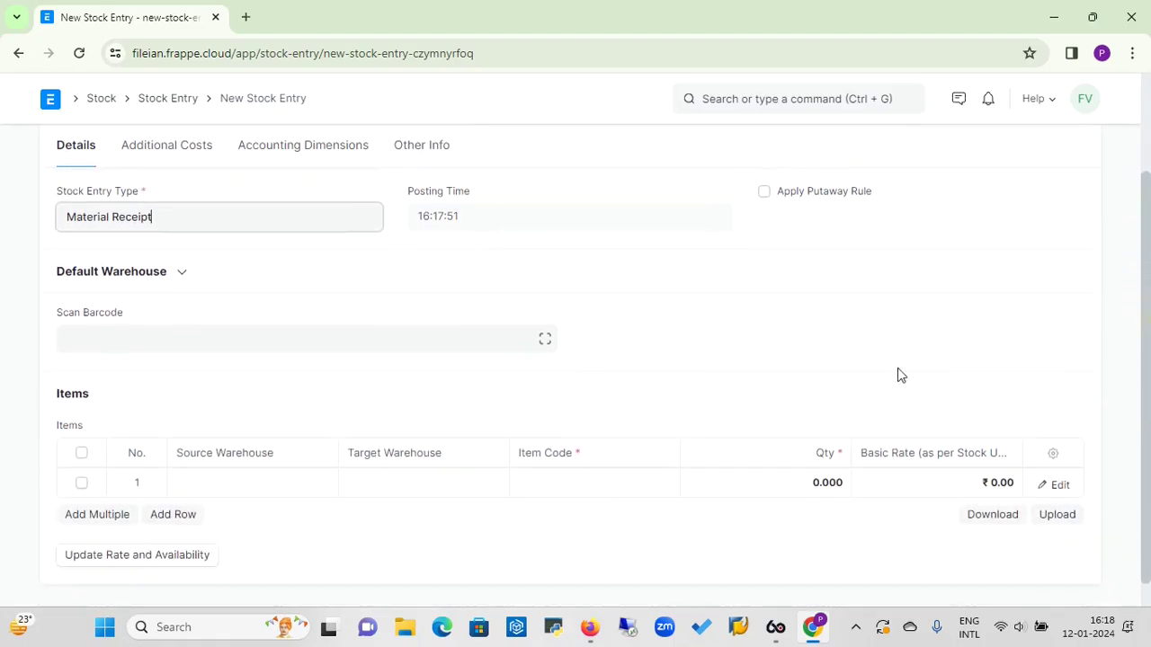
{"action": "left_click", "coordinate": [290, 486]}
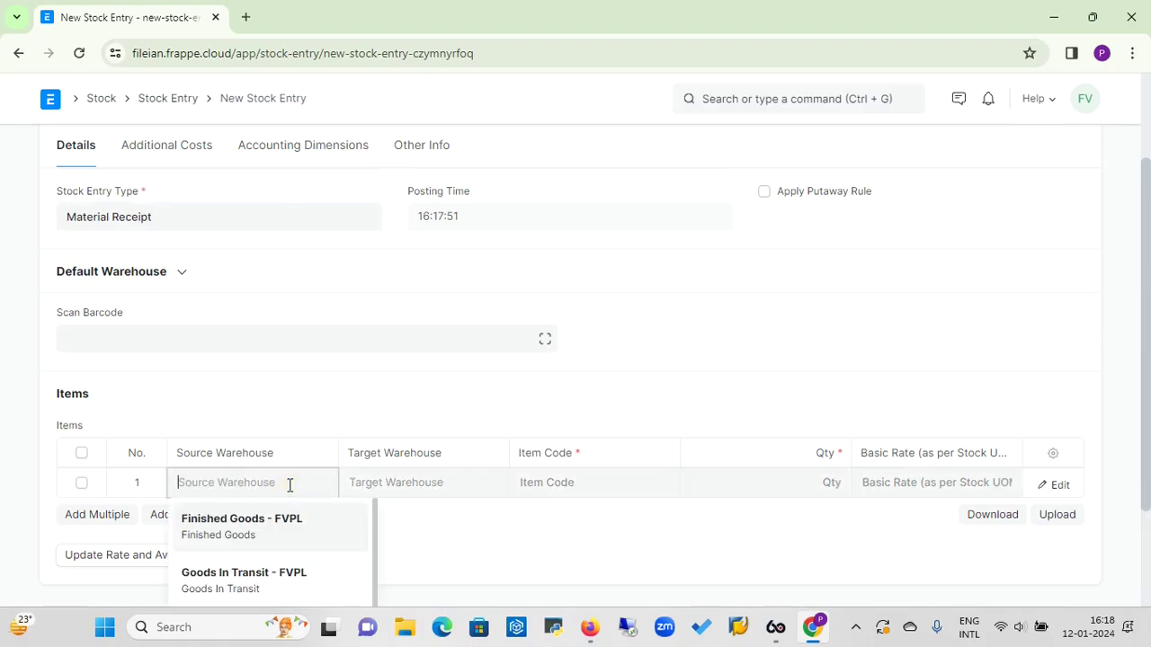
{"action": "left_click", "coordinate": [247, 589]}
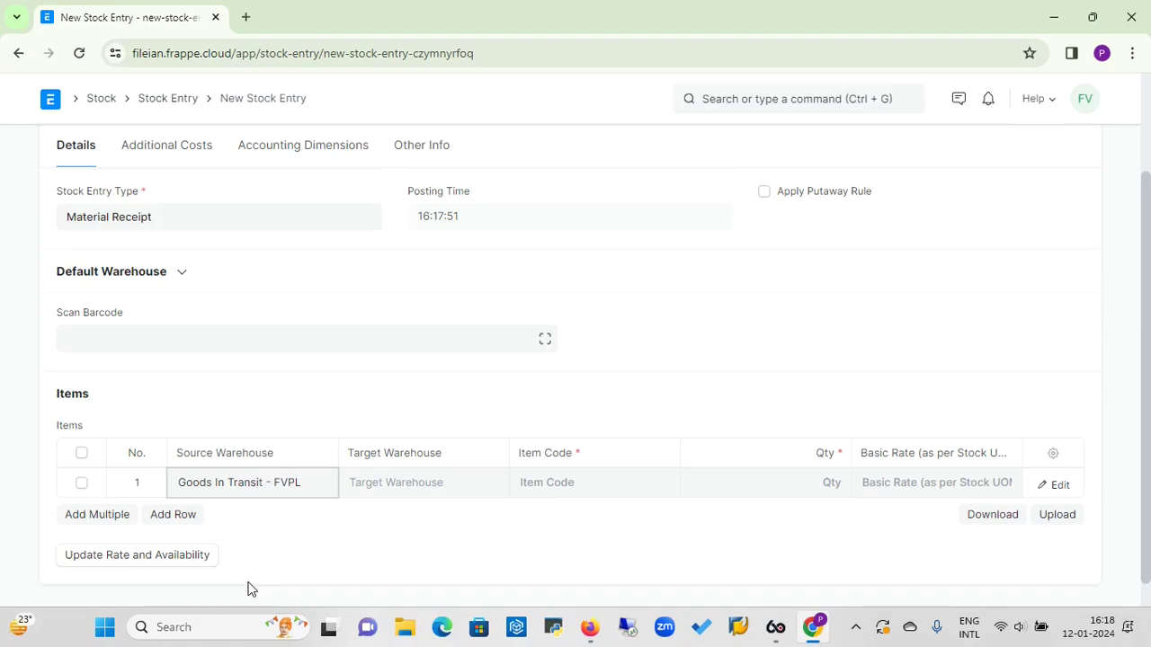
{"action": "left_click", "coordinate": [384, 484]}
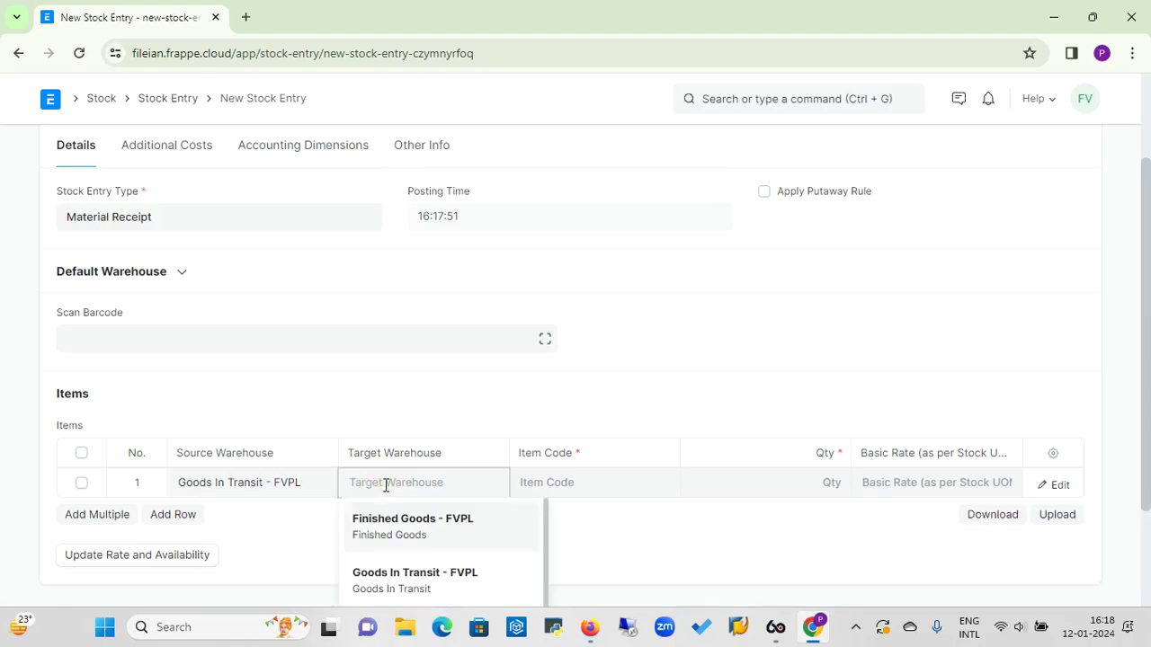
{"action": "type", "text": "store"}
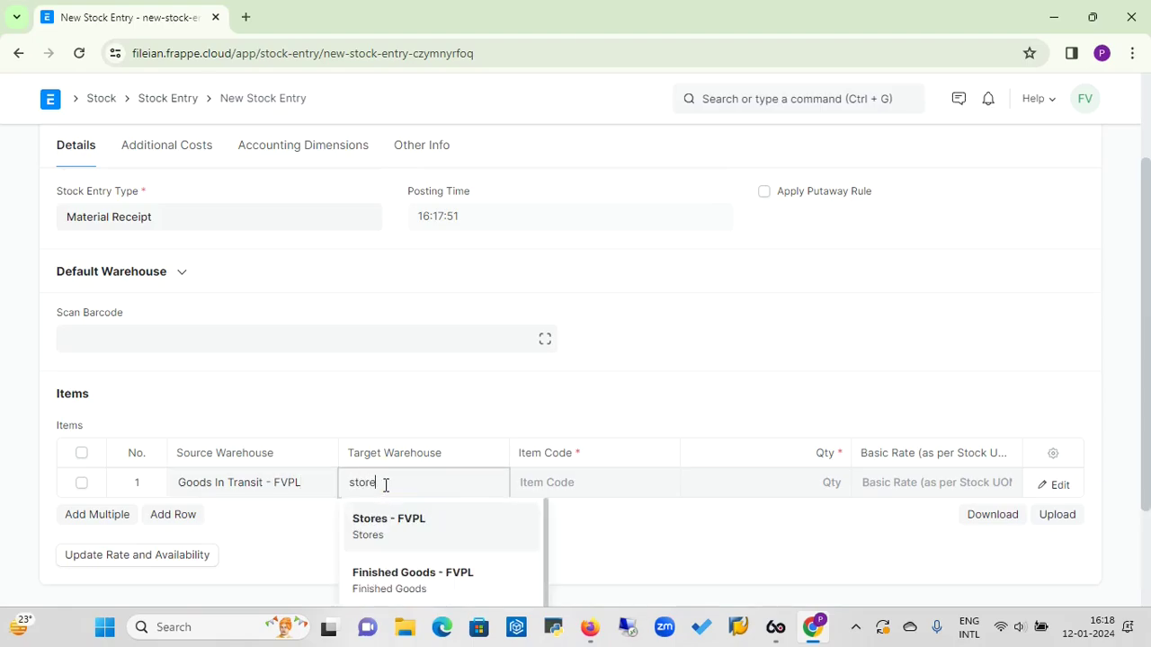
{"action": "left_click", "coordinate": [380, 530]}
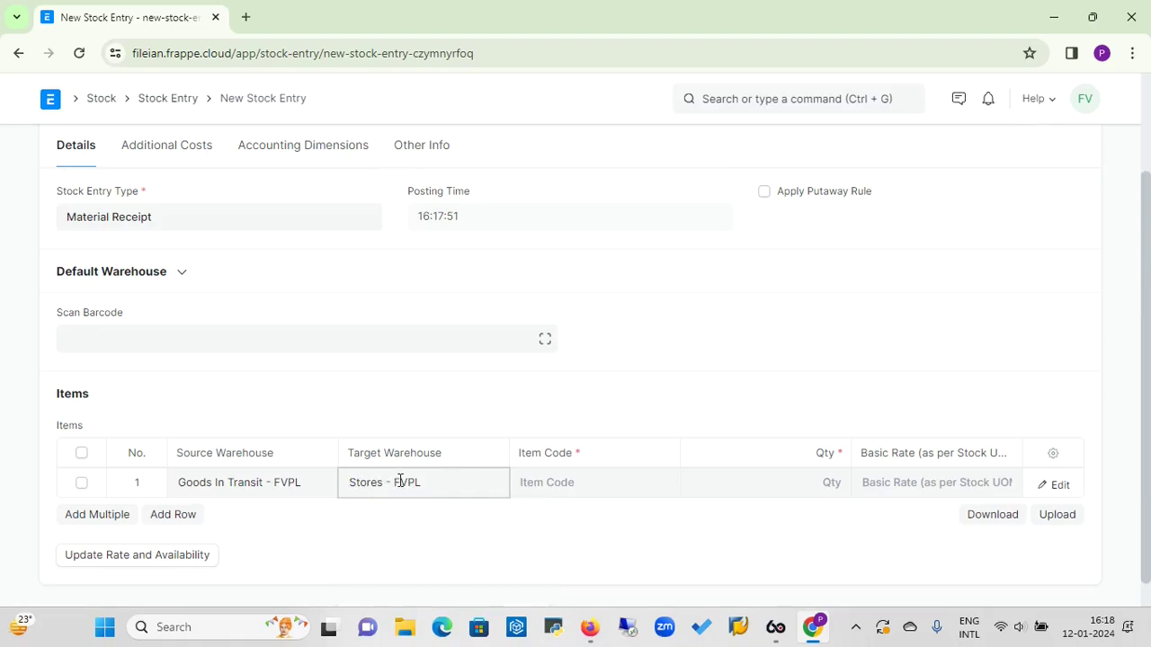
Enter item 12345RM with a quantity of 100 in the first items row of the stock entry
{"action": "left_click", "coordinate": [540, 481]}
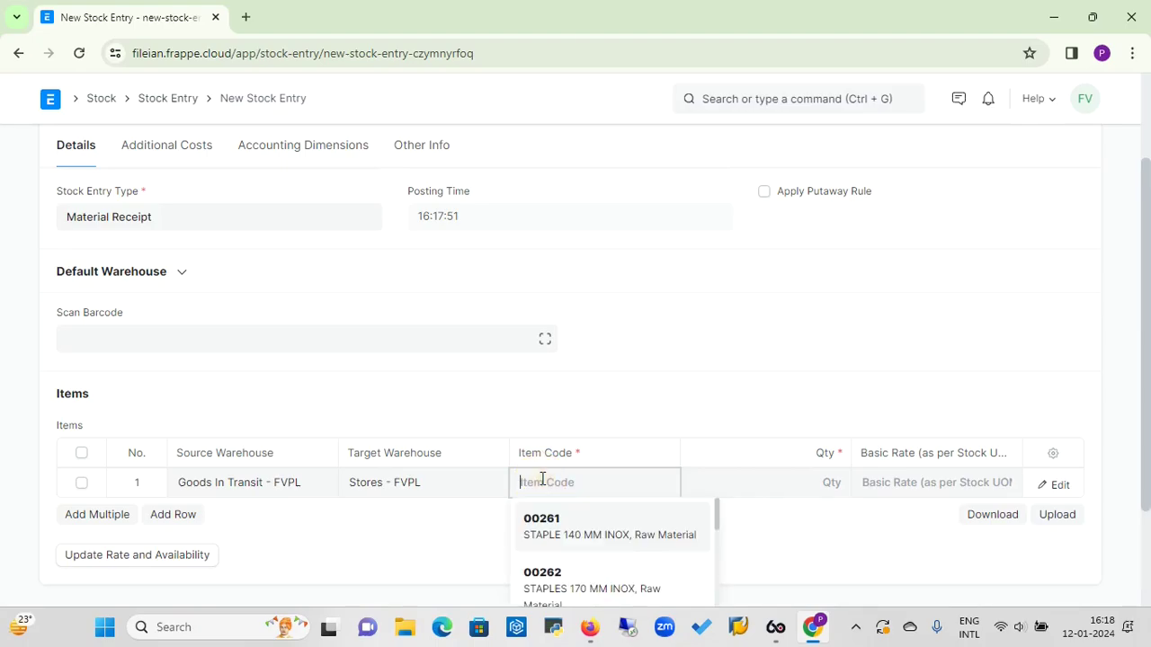
{"action": "type", "text": "123"}
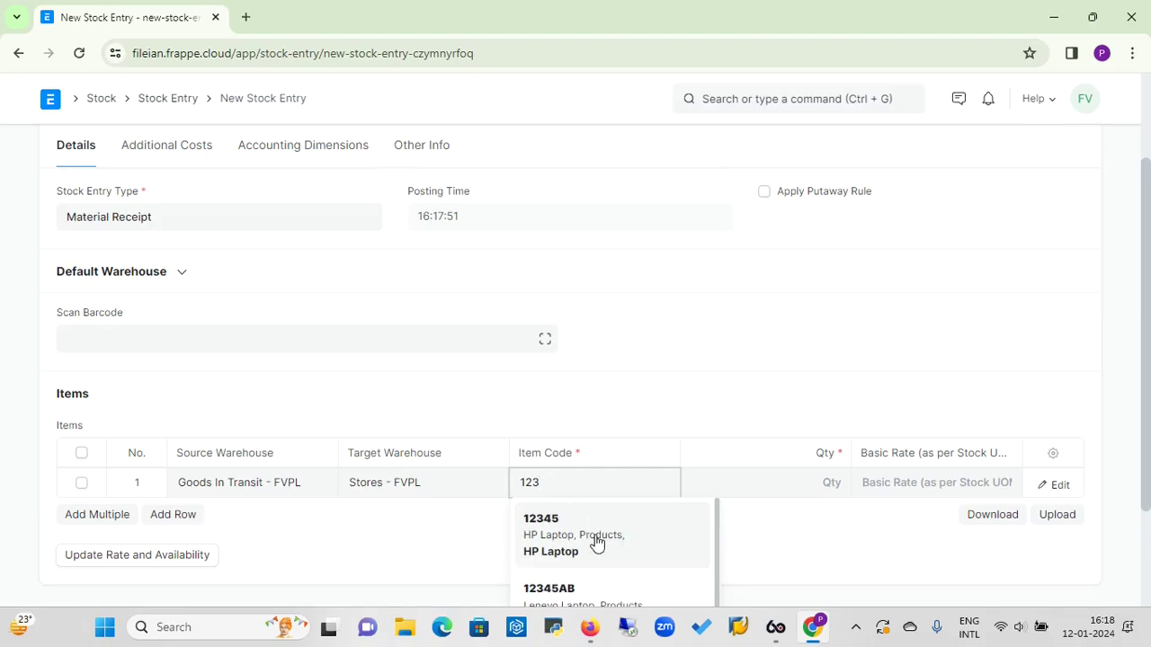
{"action": "left_click_drag", "start_coordinate": [1147, 334], "coordinate": [1142, 411]}
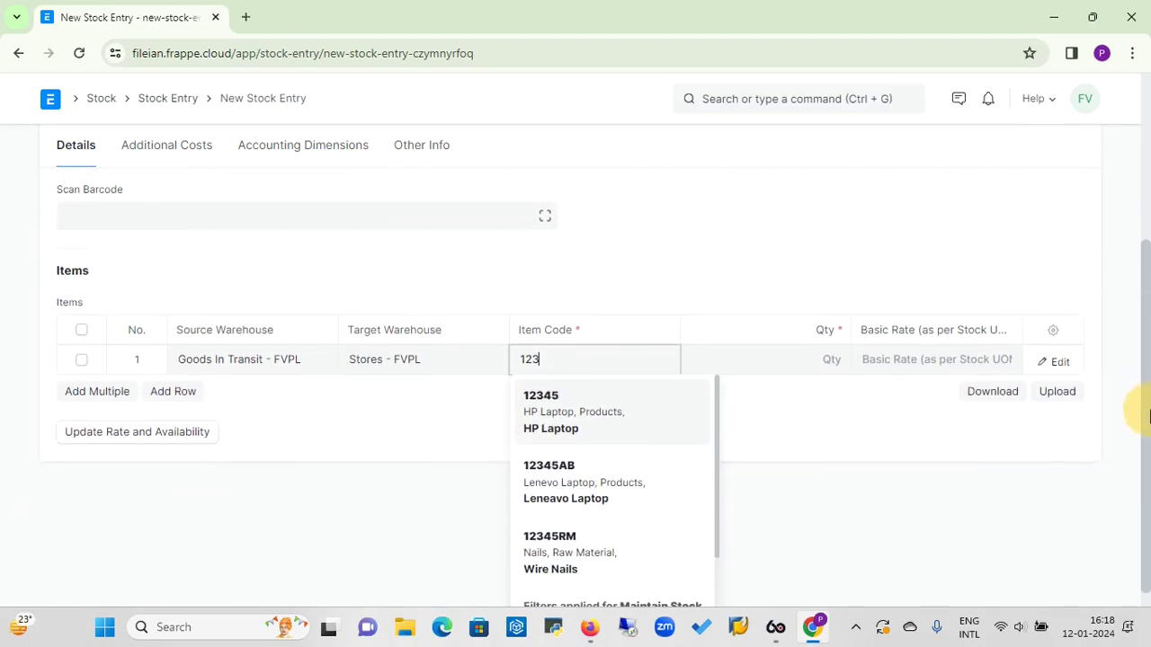
{"action": "left_click", "coordinate": [552, 543]}
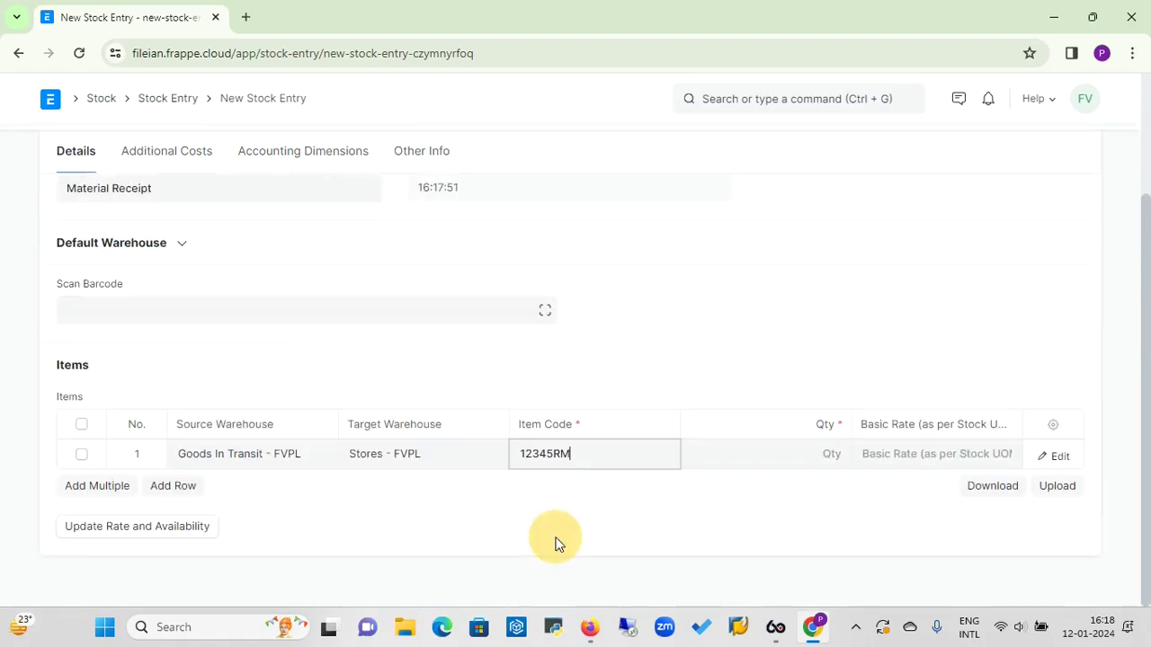
{"action": "left_click", "coordinate": [791, 453]}
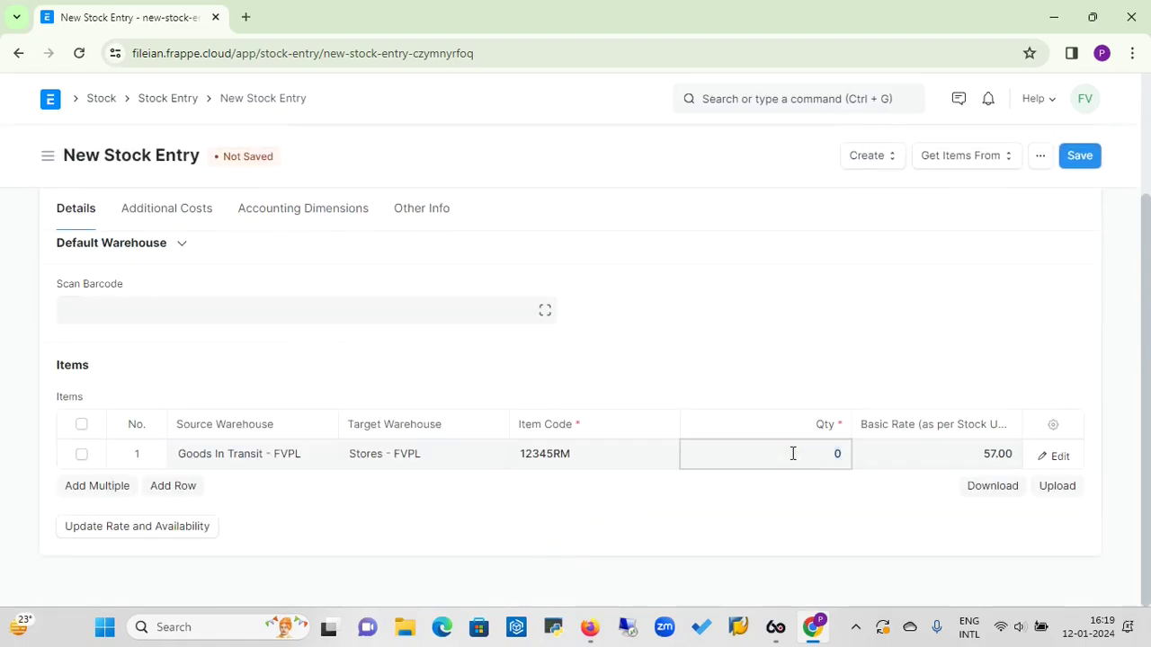
{"action": "type", "text": "100"}
Save the material receipt stock entry and submit it permanently
{"action": "left_click", "coordinate": [1081, 157]}
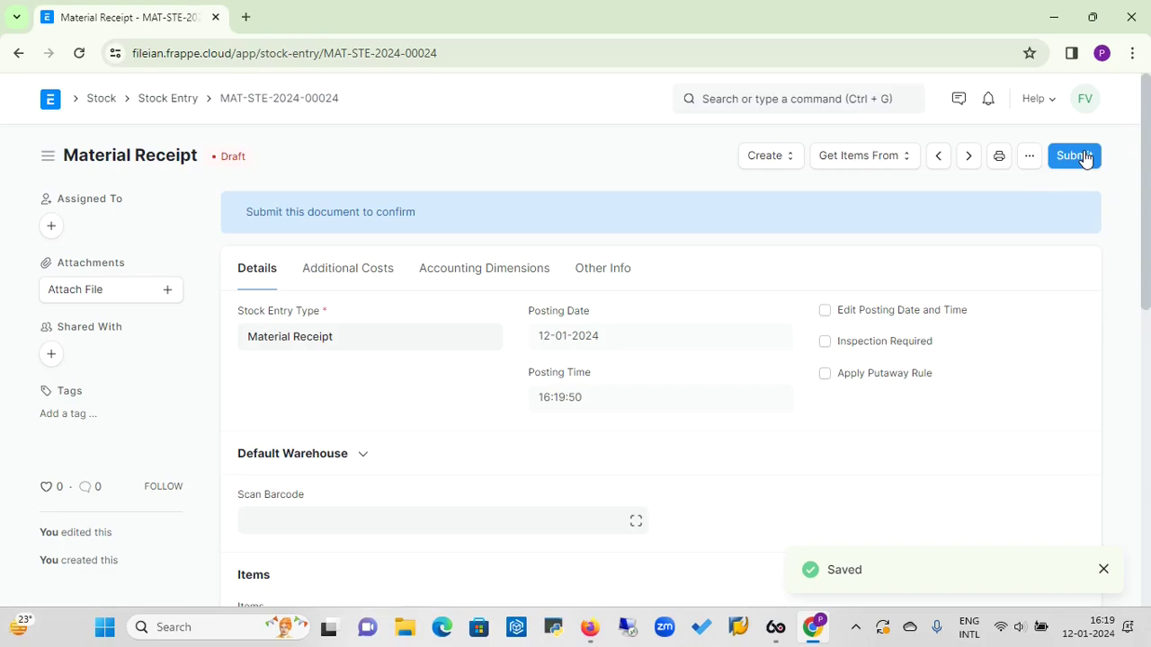
{"action": "left_click", "coordinate": [1085, 157]}
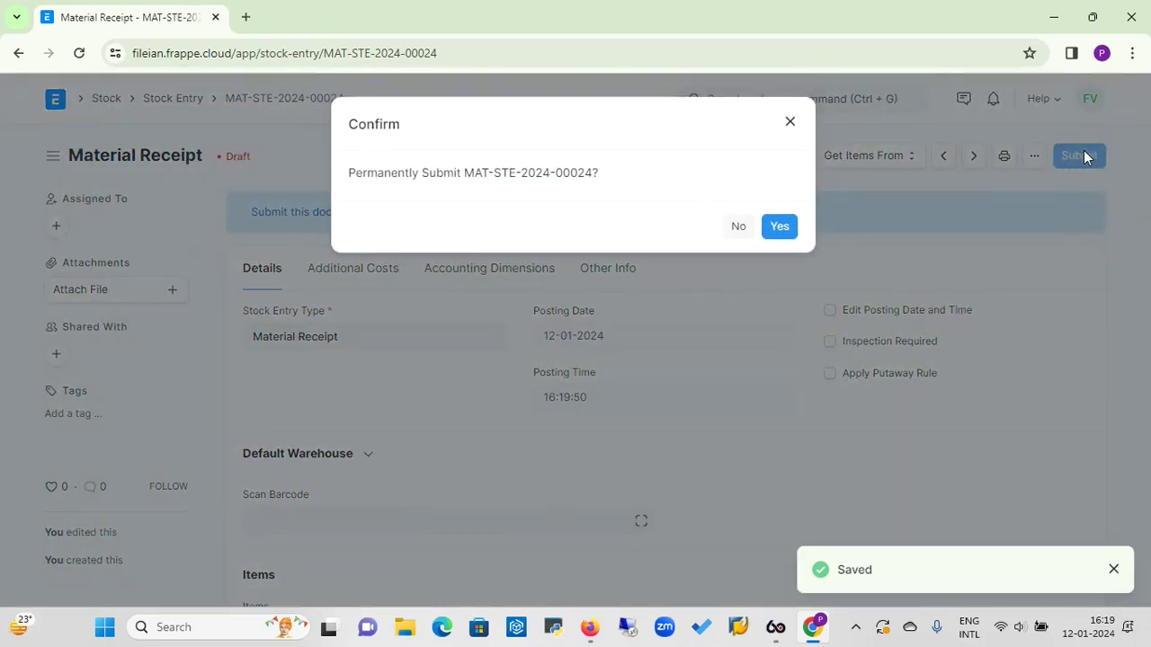
{"action": "left_click", "coordinate": [785, 231]}
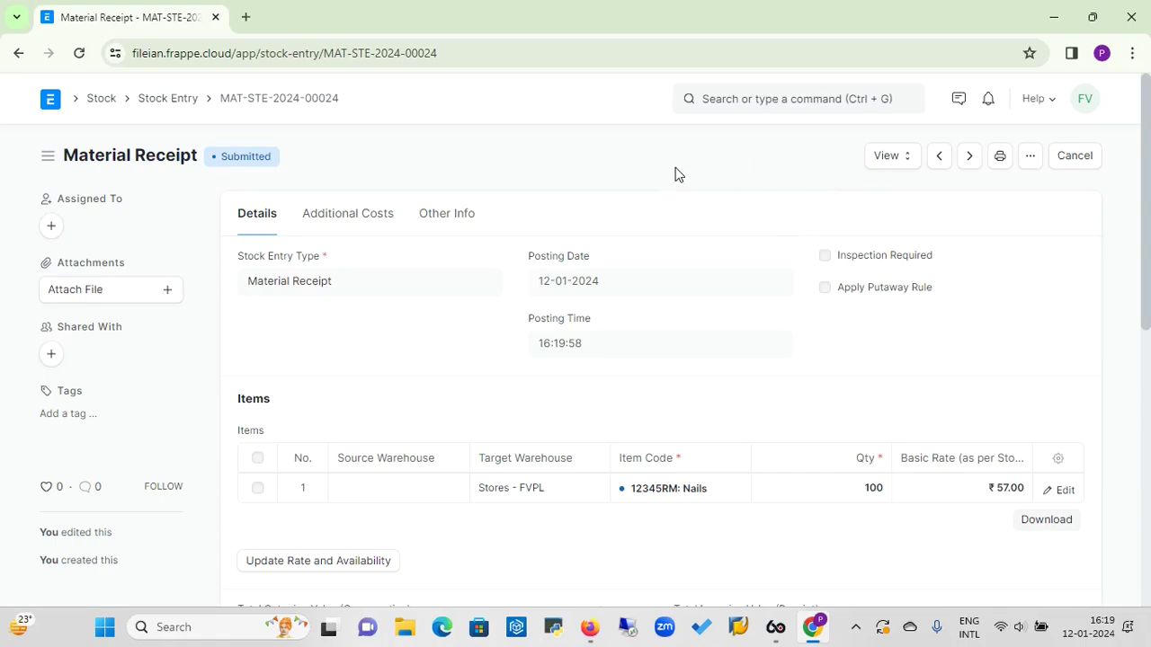
View the stock ledger for the submitted material receipt and examine its quantity, rate and value columns
{"action": "left_click", "coordinate": [905, 166]}
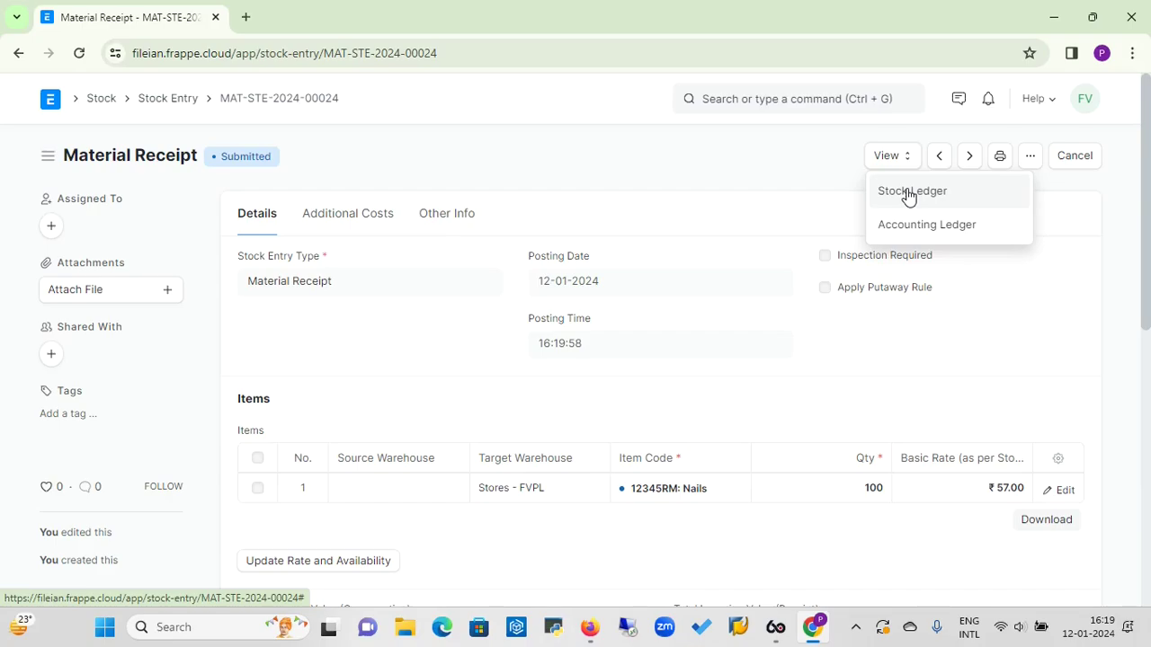
{"action": "left_click", "coordinate": [908, 196]}
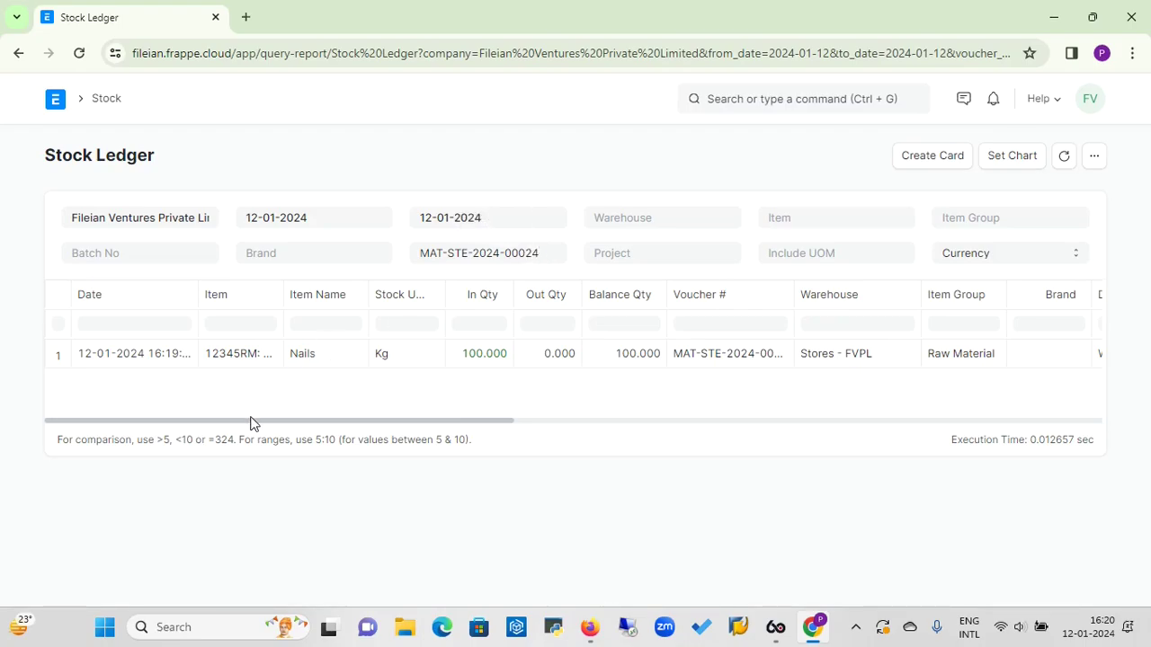
{"action": "left_click_drag", "start_coordinate": [251, 419], "coordinate": [665, 426]}
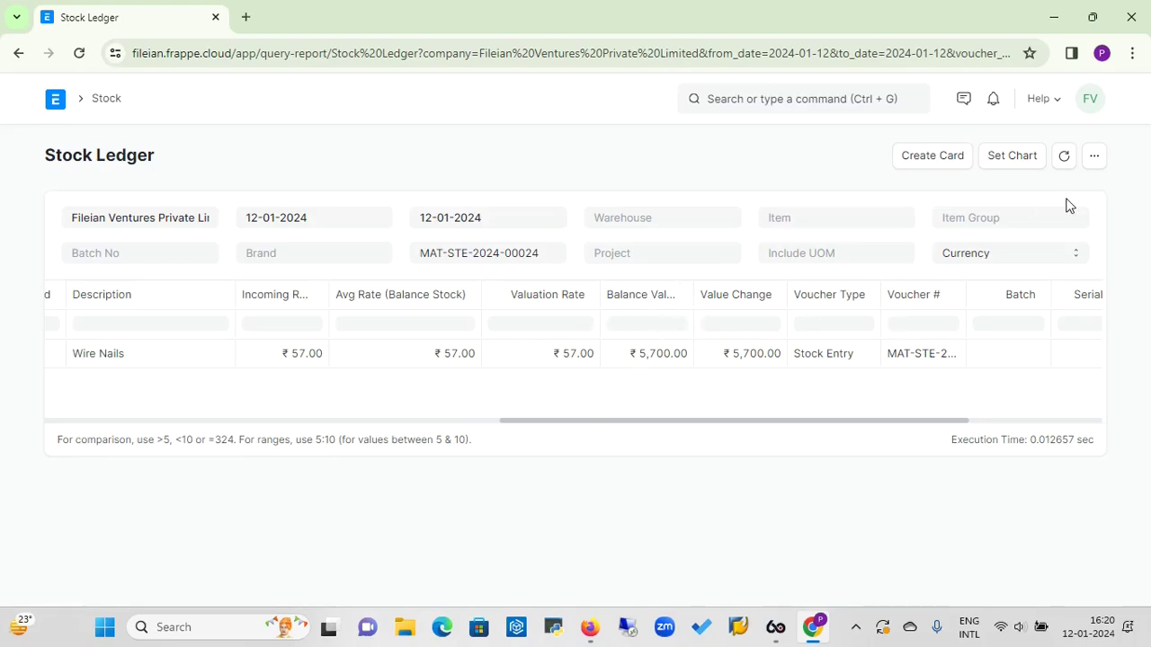
Add a Max Discount (%) column from the Item document type to the Stock Ledger report, inserted after Incoming Rate
{"action": "left_click", "coordinate": [1095, 165]}
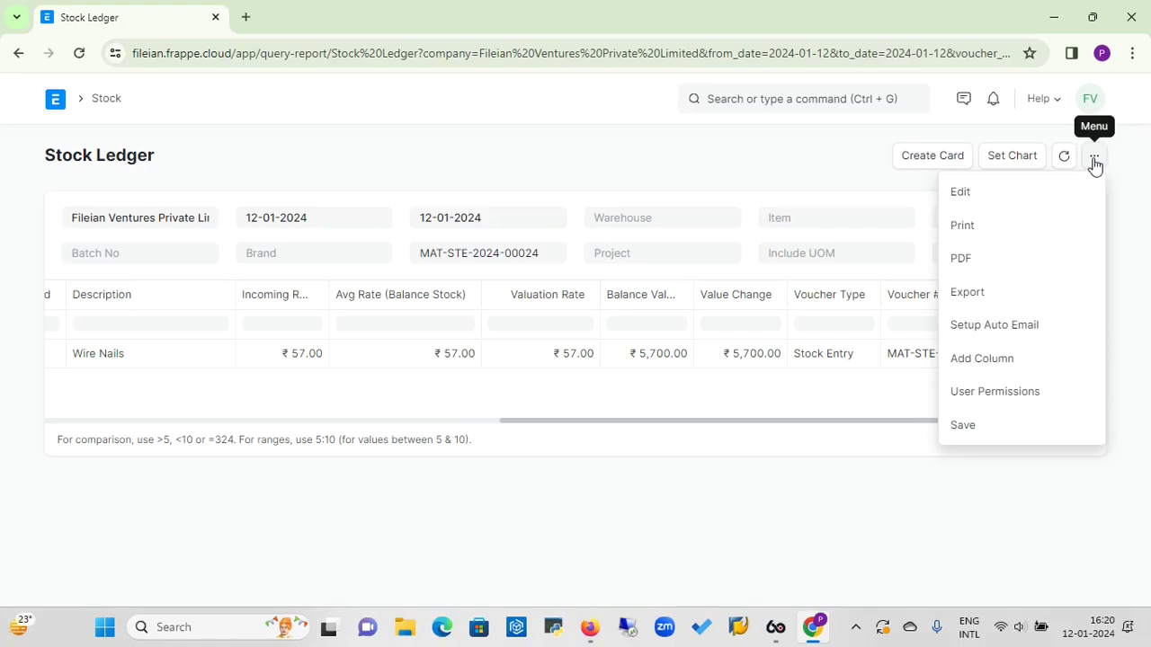
{"action": "left_click", "coordinate": [982, 358]}
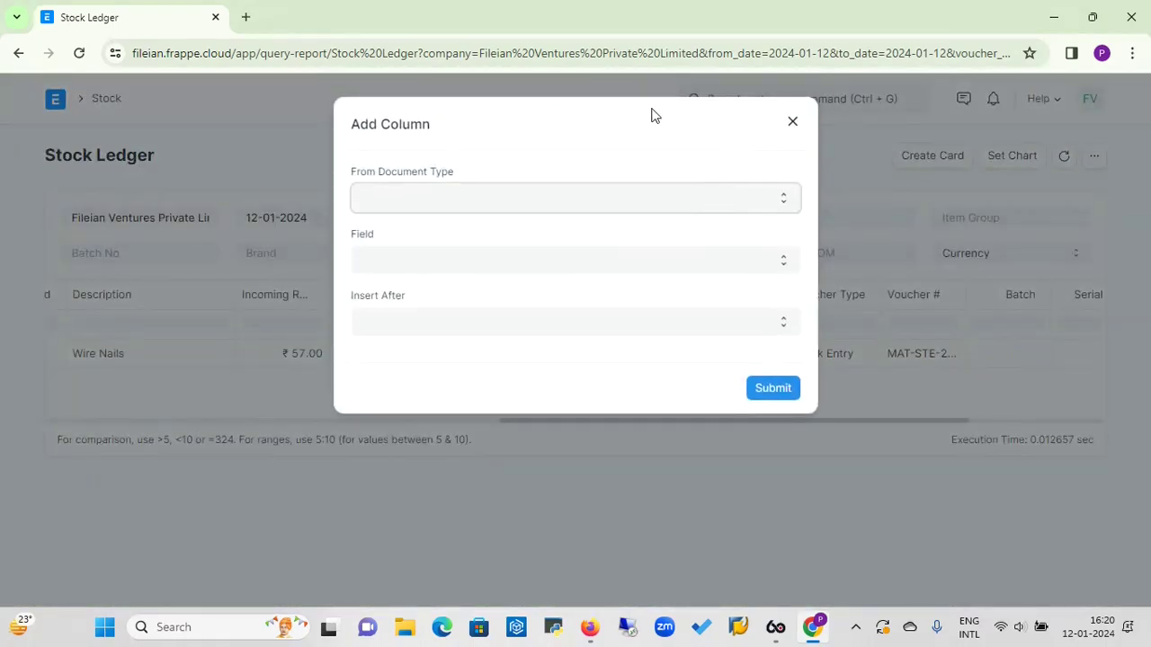
{"action": "left_click", "coordinate": [671, 201]}
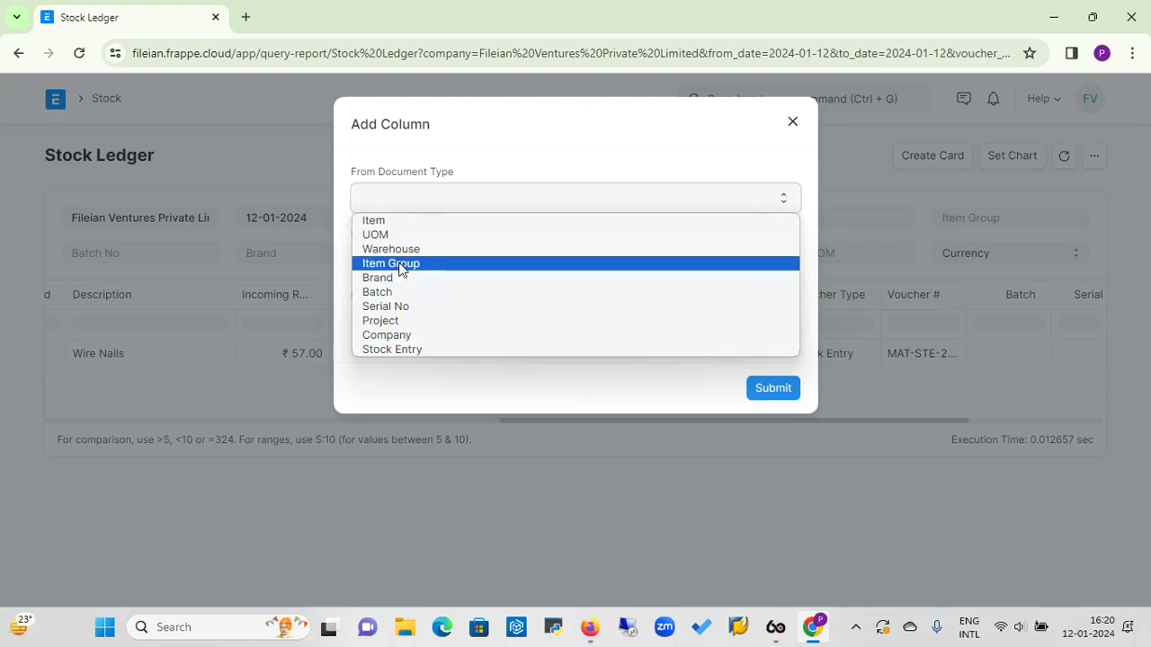
{"action": "left_click", "coordinate": [387, 225]}
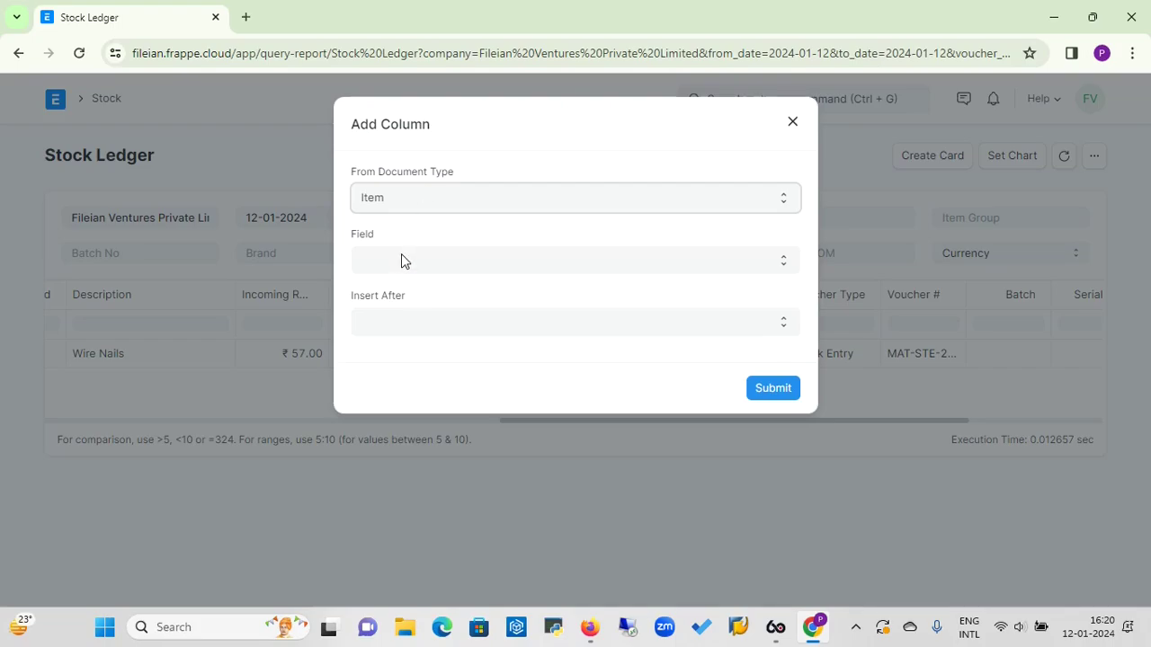
{"action": "left_click", "coordinate": [402, 262]}
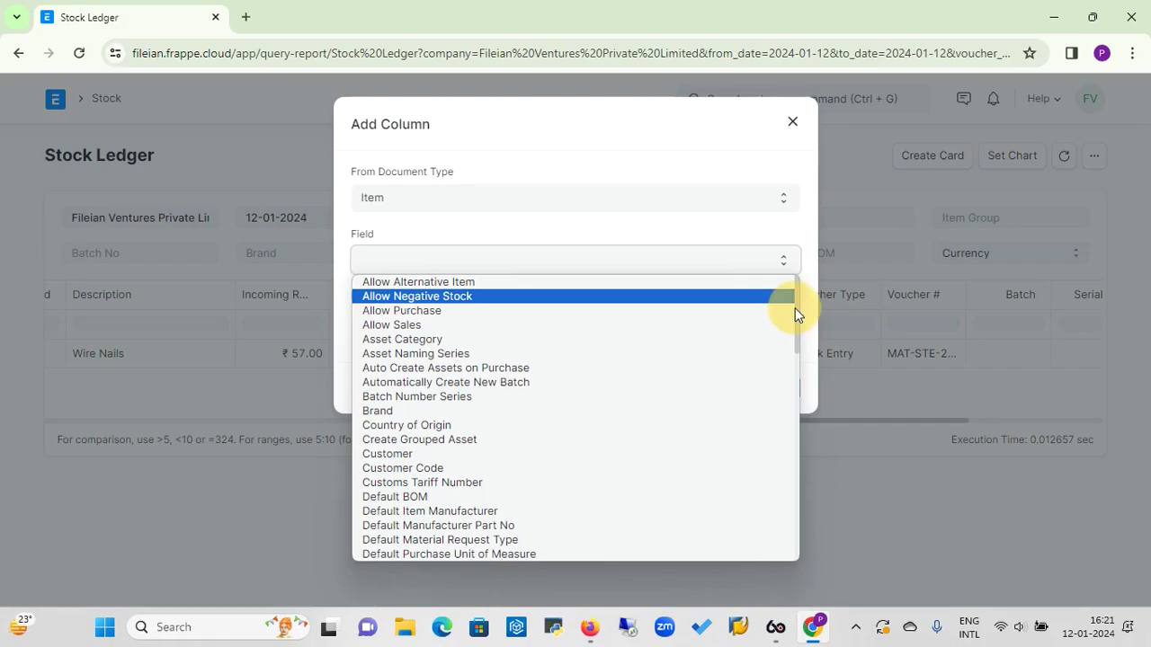
{"action": "left_click_drag", "start_coordinate": [795, 308], "coordinate": [812, 436]}
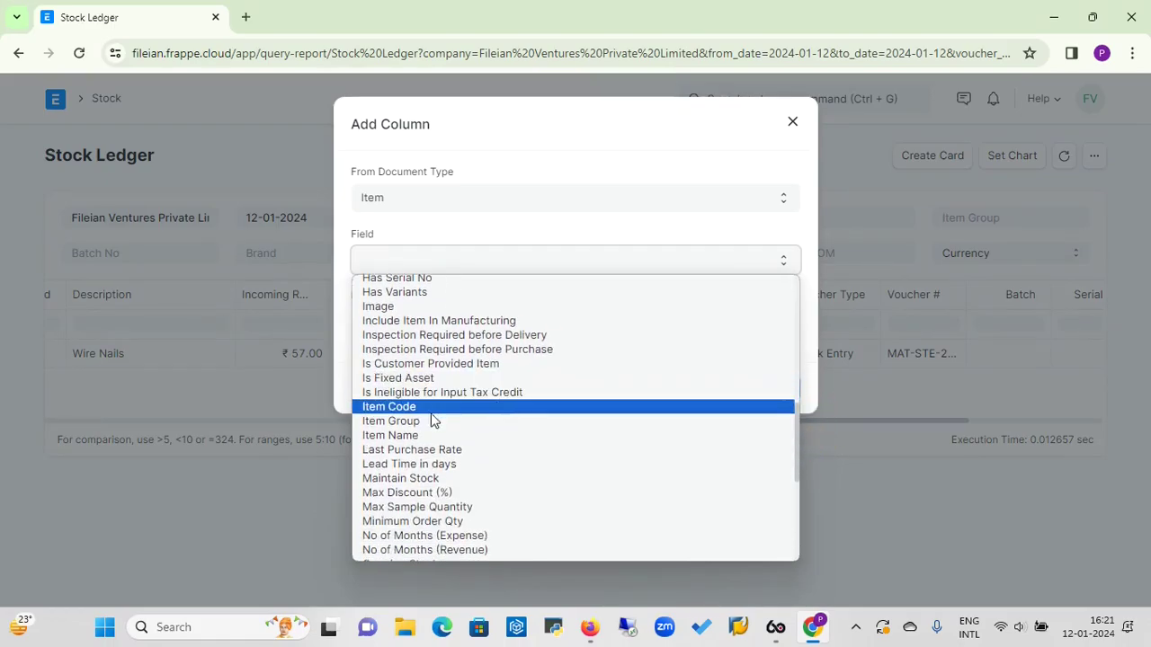
{"action": "left_click", "coordinate": [440, 494]}
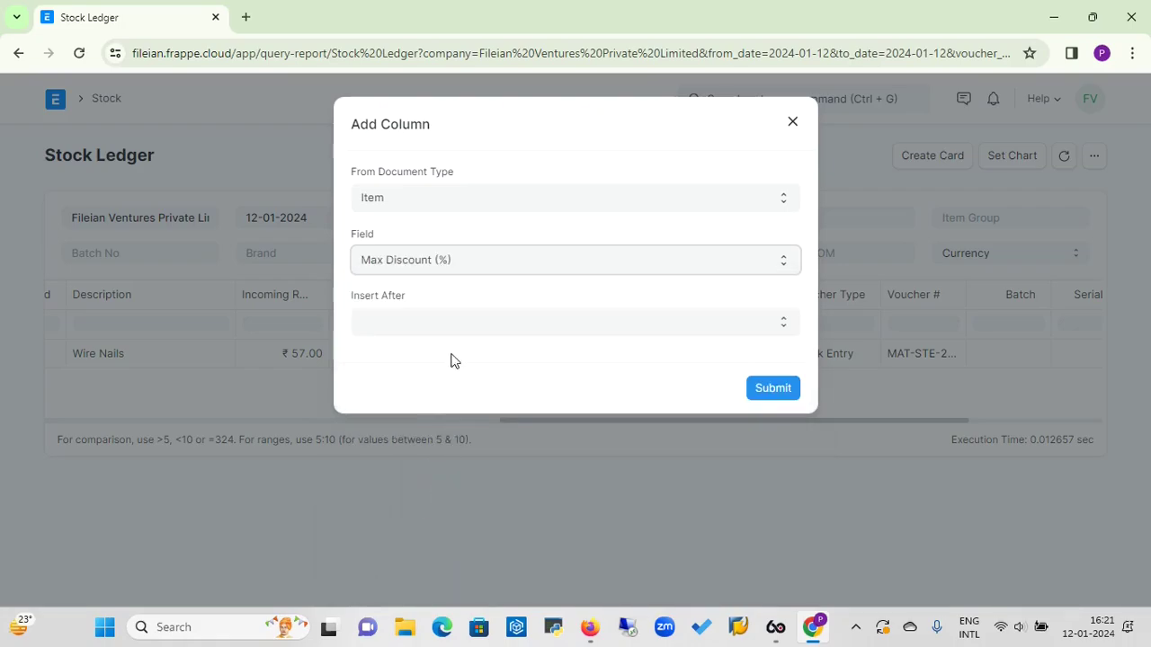
{"action": "left_click", "coordinate": [476, 328]}
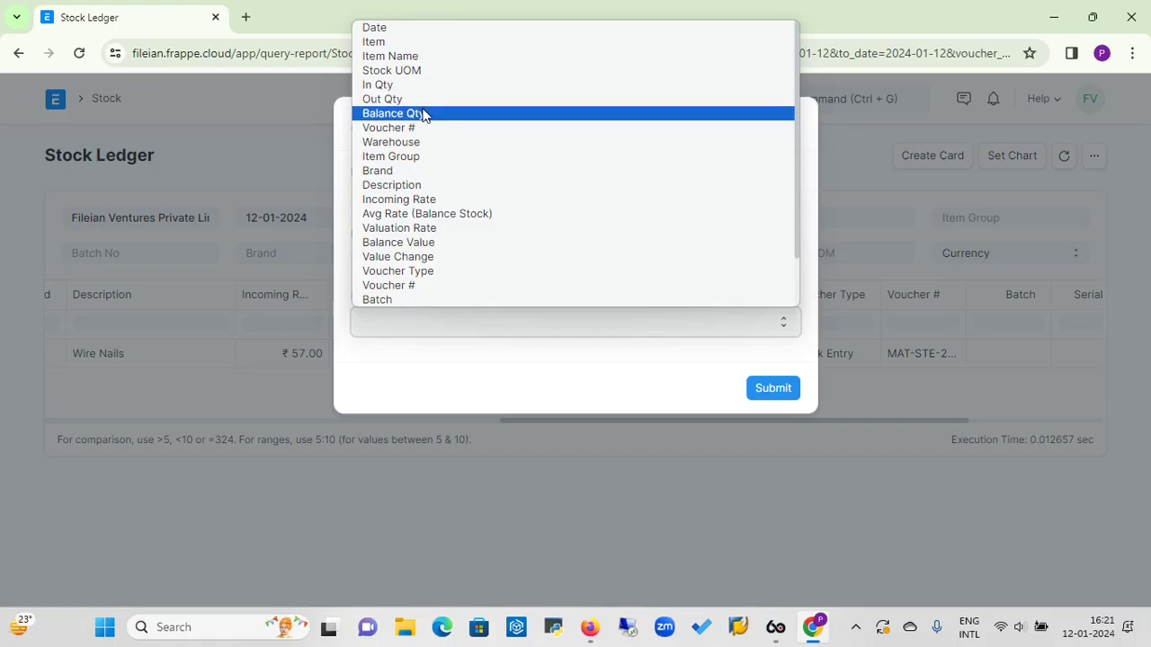
{"action": "left_click", "coordinate": [419, 200]}
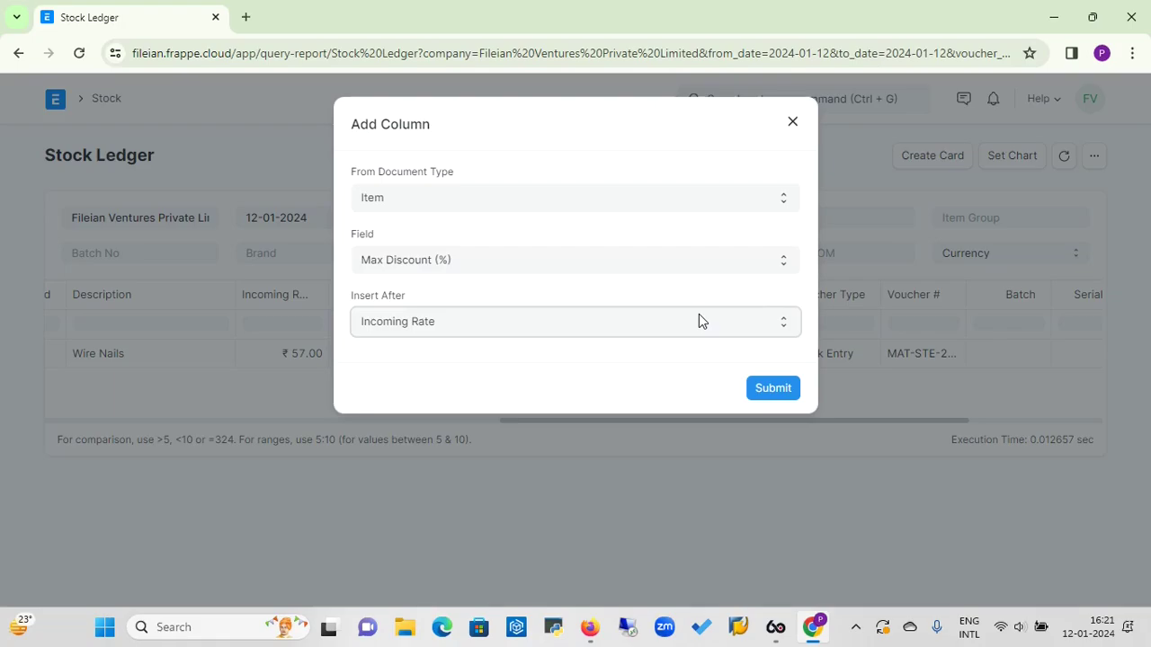
{"action": "left_click", "coordinate": [772, 390]}
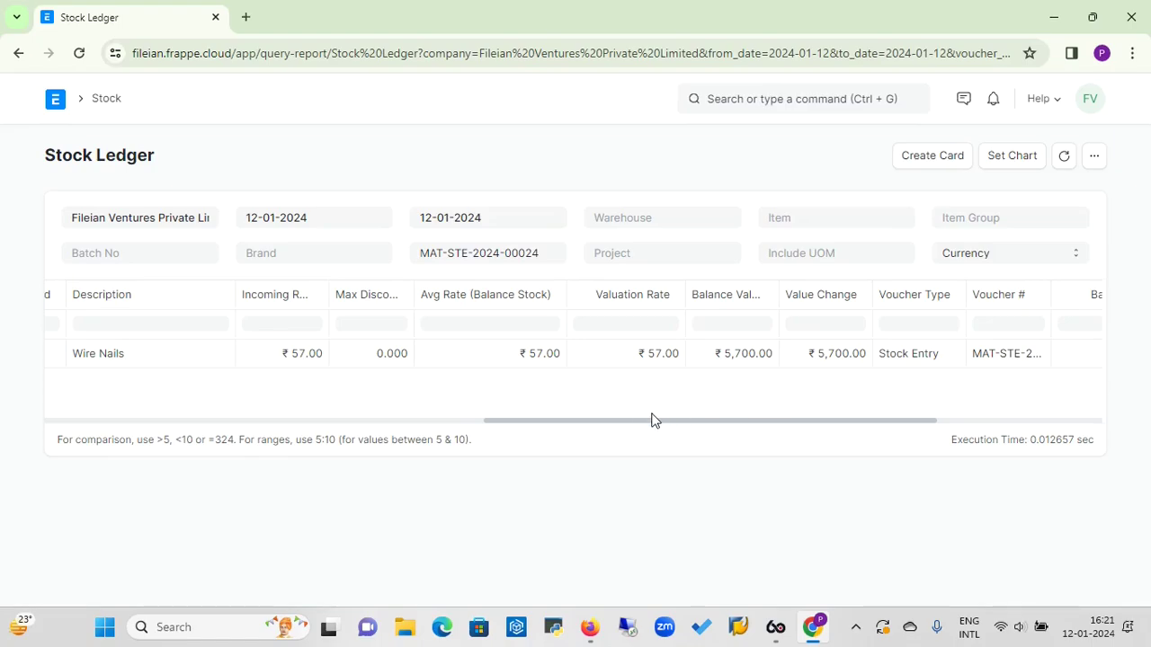
Widen the Max Discount (%) column in the Stock Ledger report so its full heading fits
{"action": "left_click", "coordinate": [550, 415]}
{"action": "left_click", "coordinate": [412, 294]}
{"action": "double_click", "coordinate": [412, 294]}
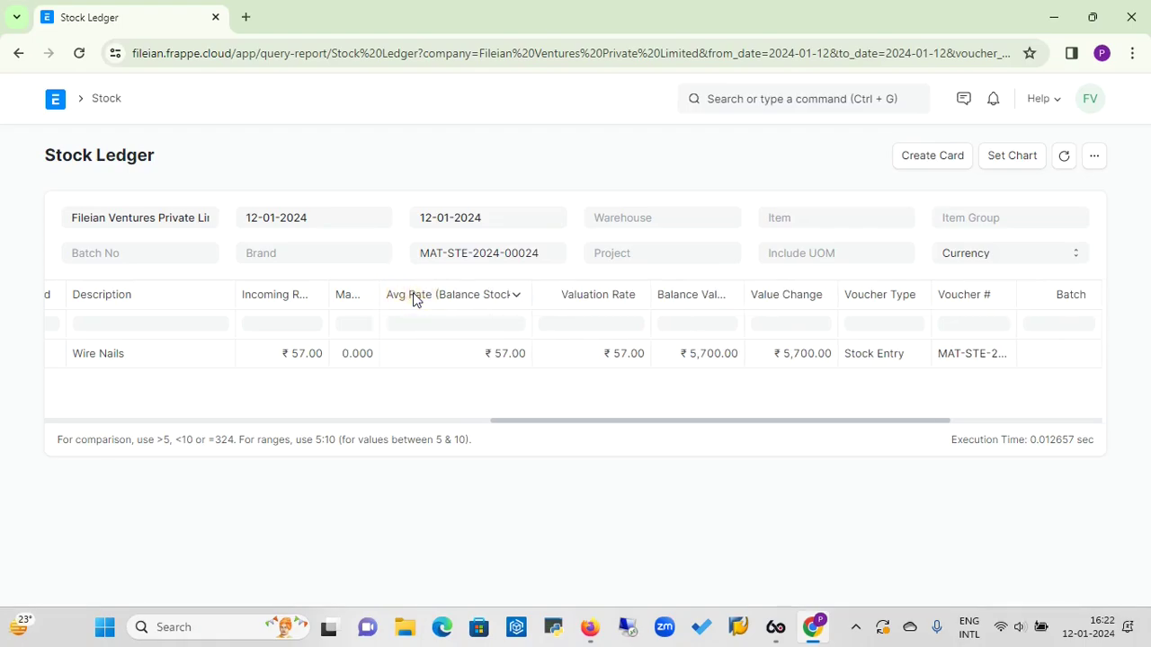
{"action": "left_click_drag", "start_coordinate": [379, 293], "coordinate": [498, 309]}
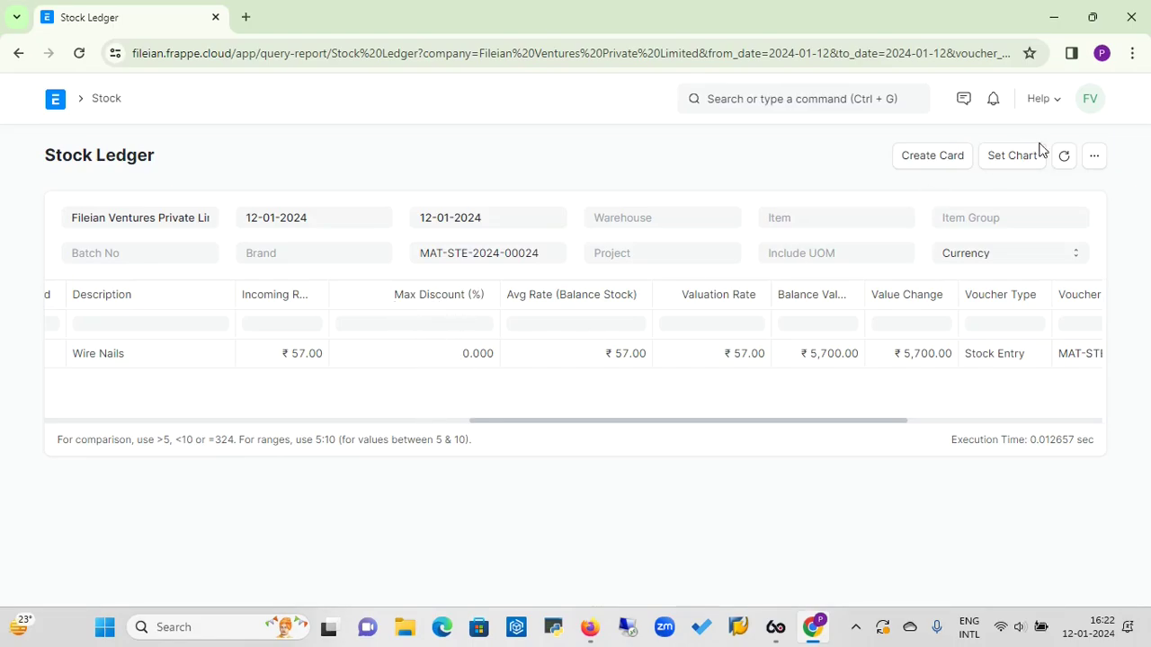
{"action": "left_click", "coordinate": [1094, 162]}
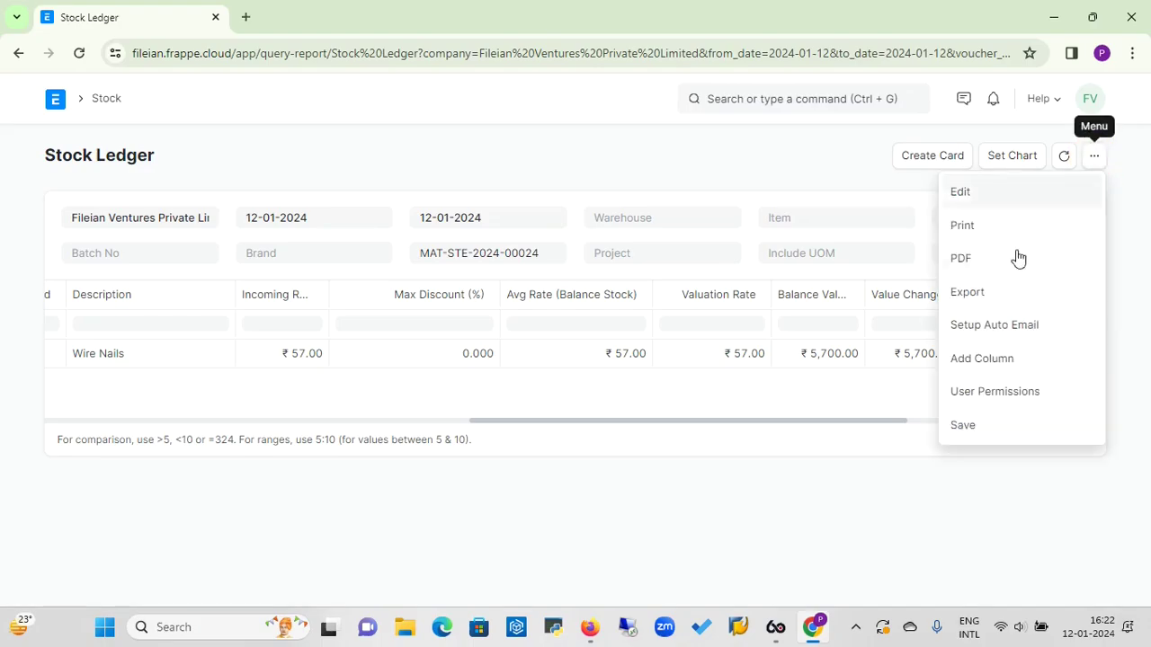
{"action": "left_click", "coordinate": [981, 361]}
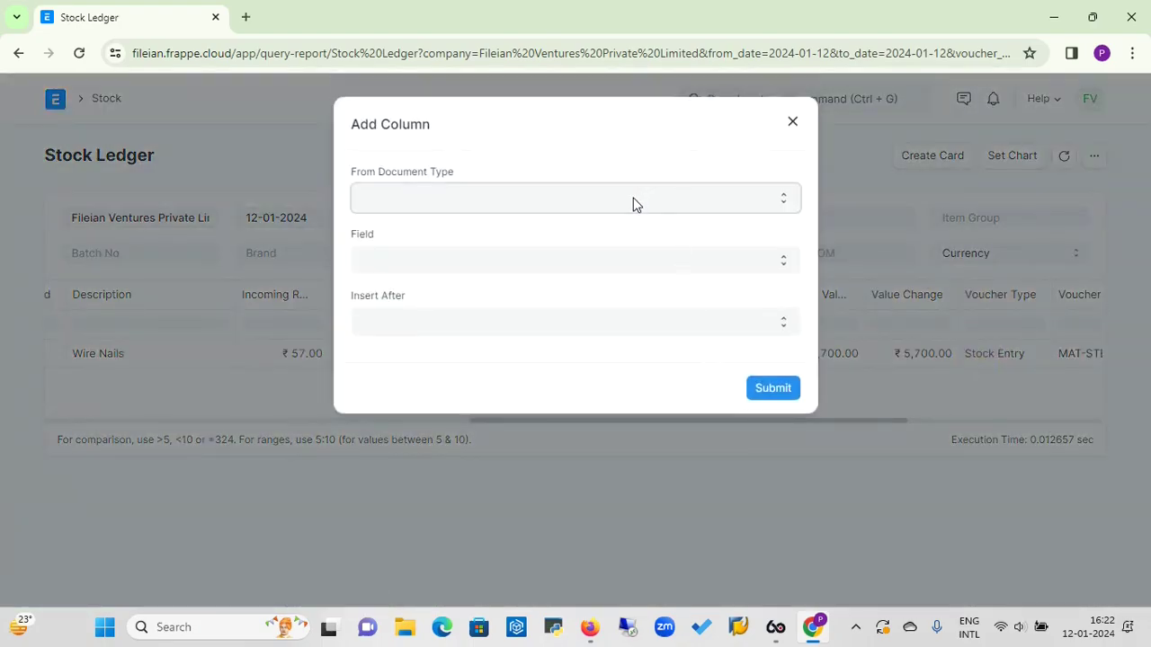
{"action": "left_click", "coordinate": [633, 201]}
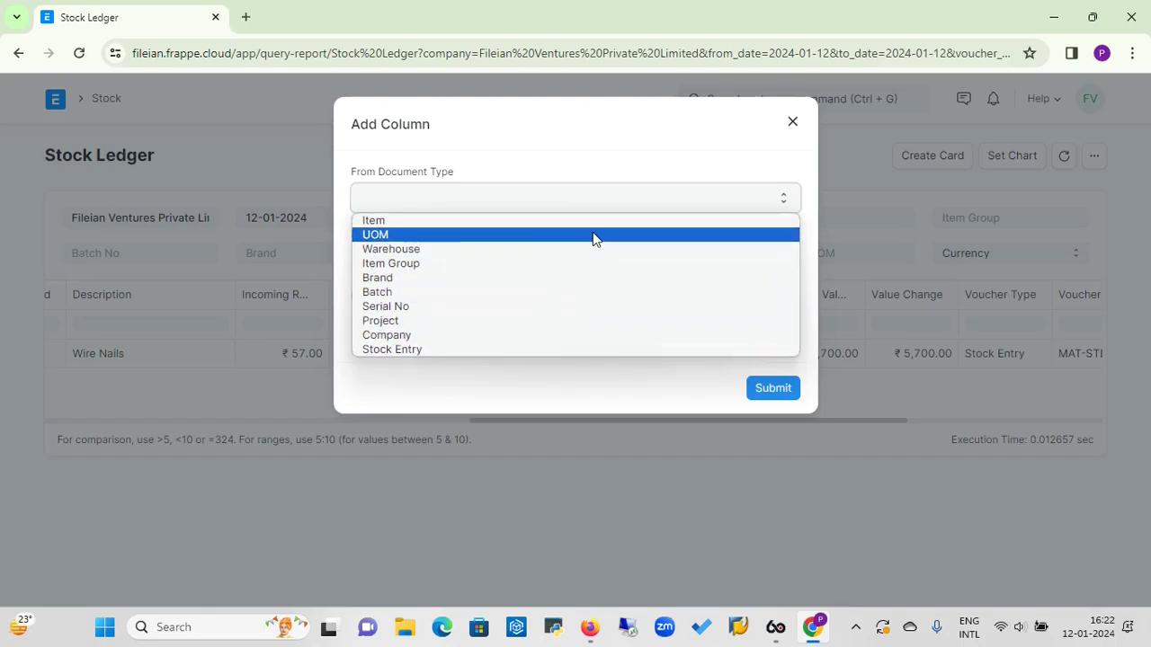
{"action": "left_click", "coordinate": [673, 177]}
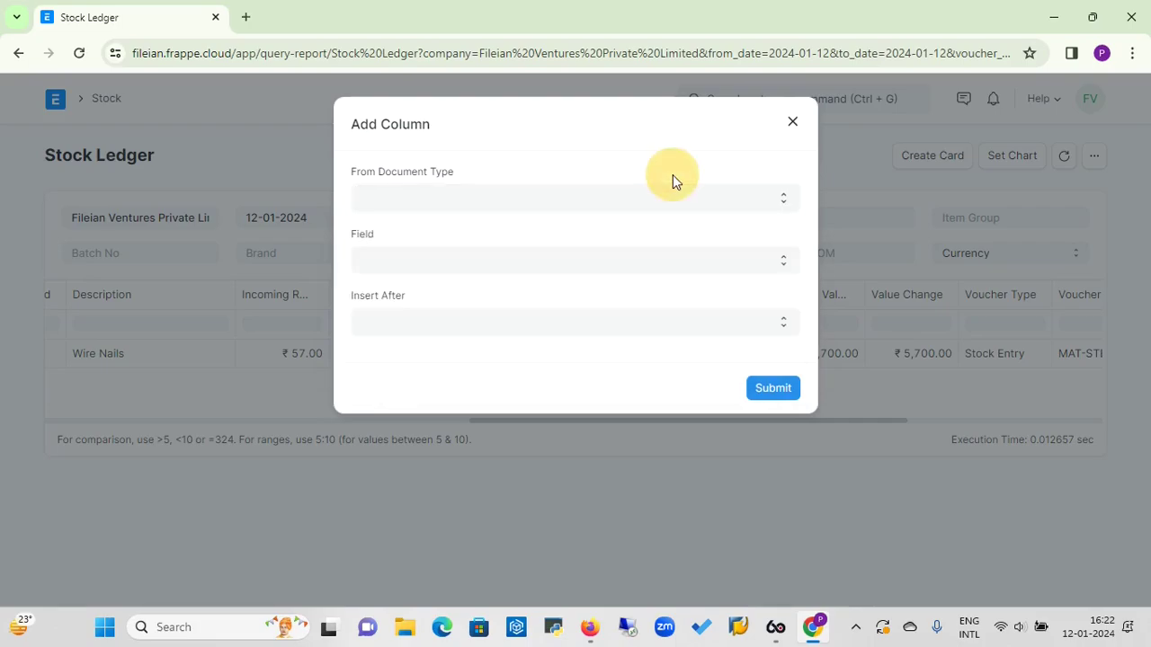
{"action": "left_click", "coordinate": [795, 123]}
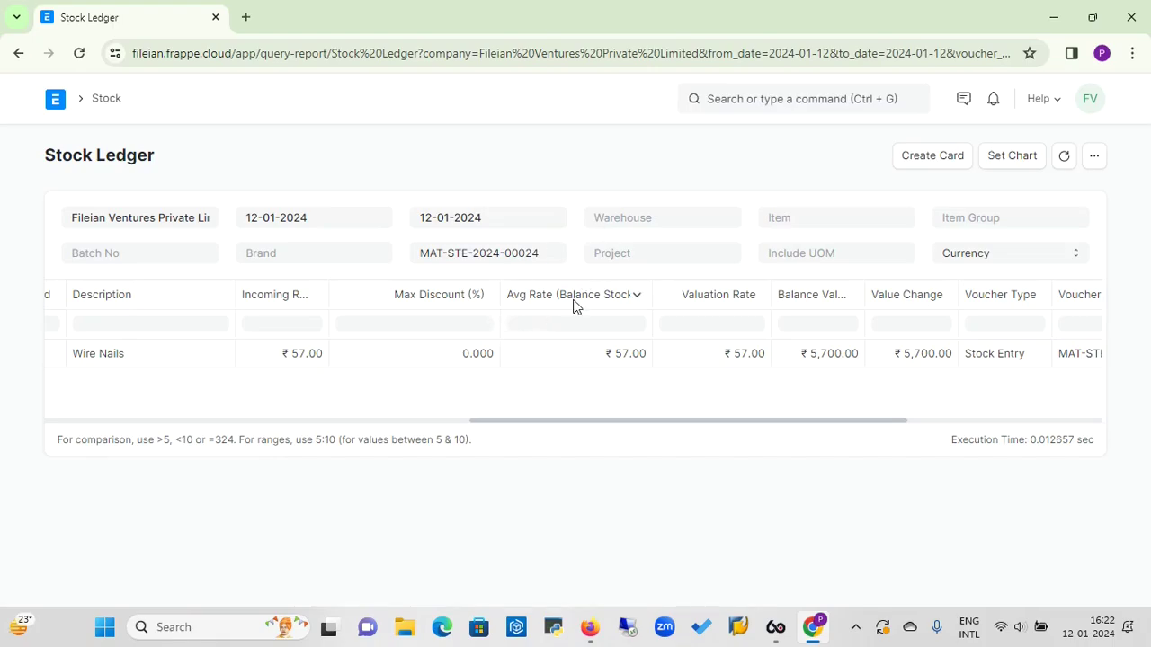
Reopen the Stock Ledger report from the Stock workspace, view it, and return to the workspace
{"action": "left_click", "coordinate": [106, 99]}
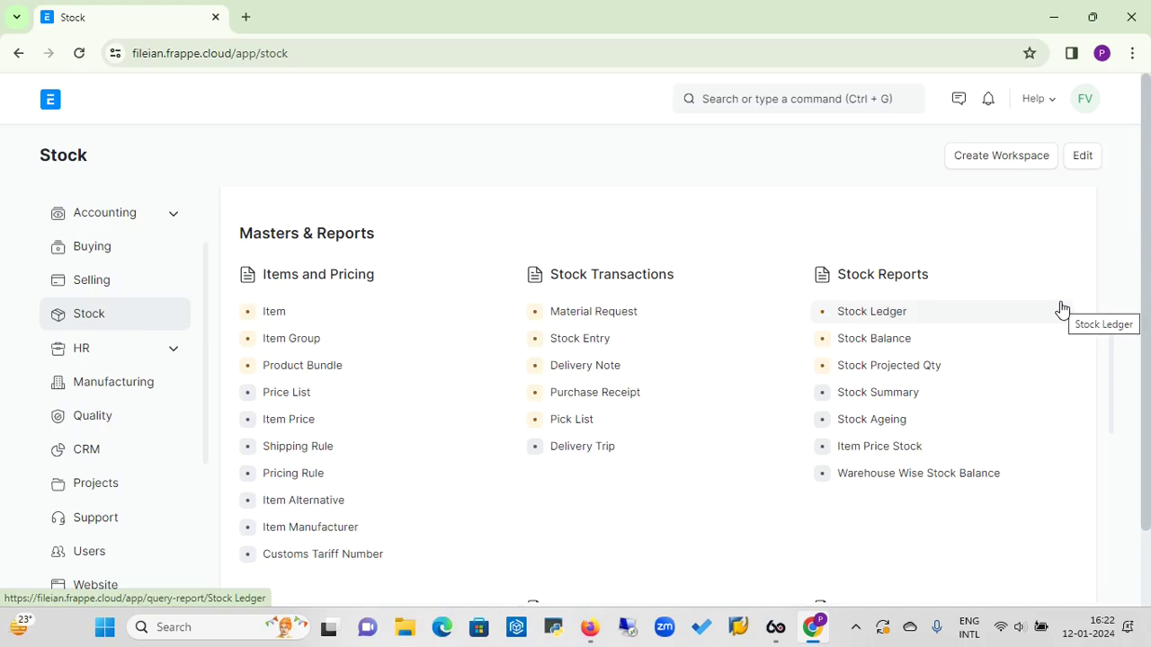
{"action": "left_click", "coordinate": [889, 312]}
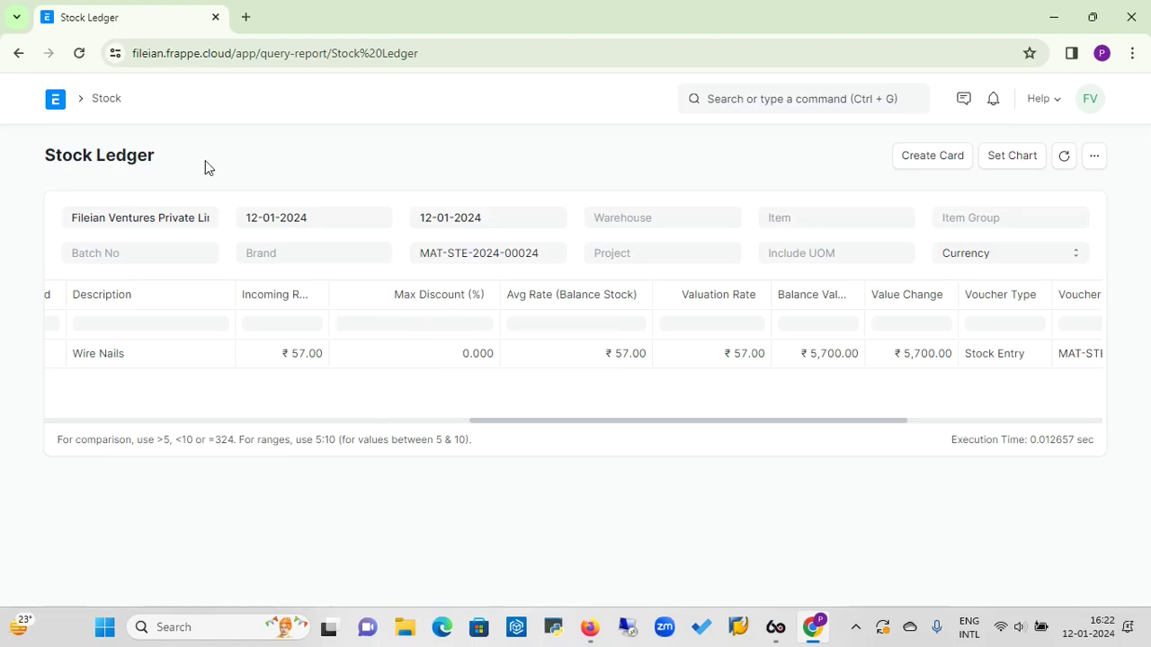
{"action": "left_click", "coordinate": [102, 99]}
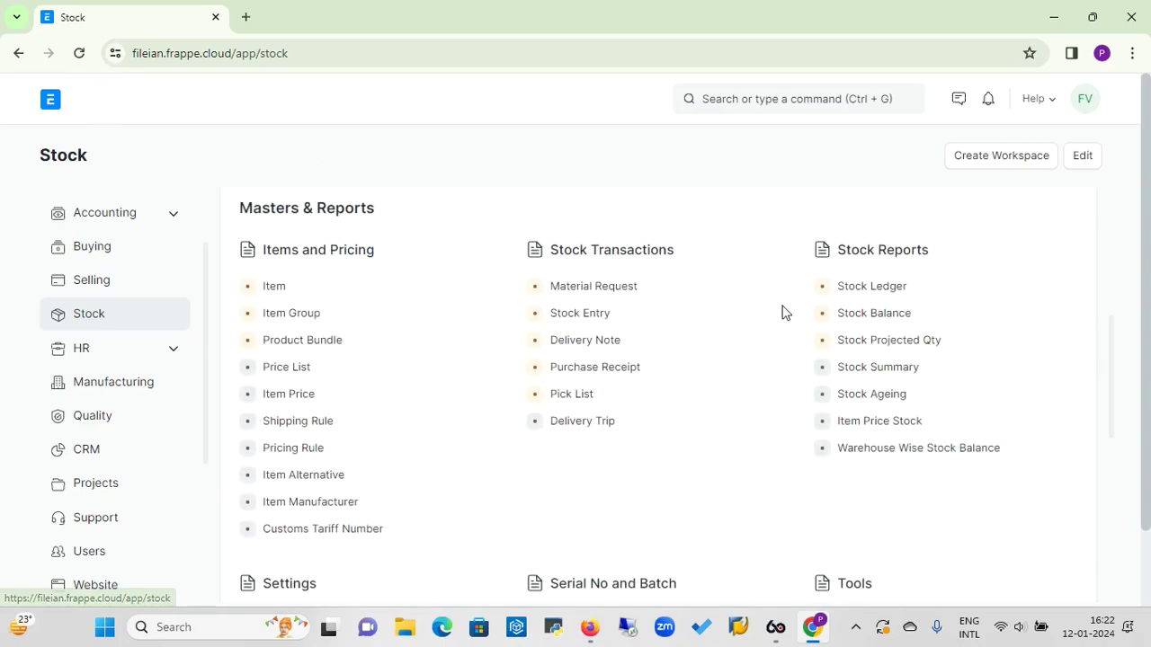
Generate a new Stock Balance report with the from date set to 01-04-2023 and look through its item rows
{"action": "left_click", "coordinate": [869, 347]}
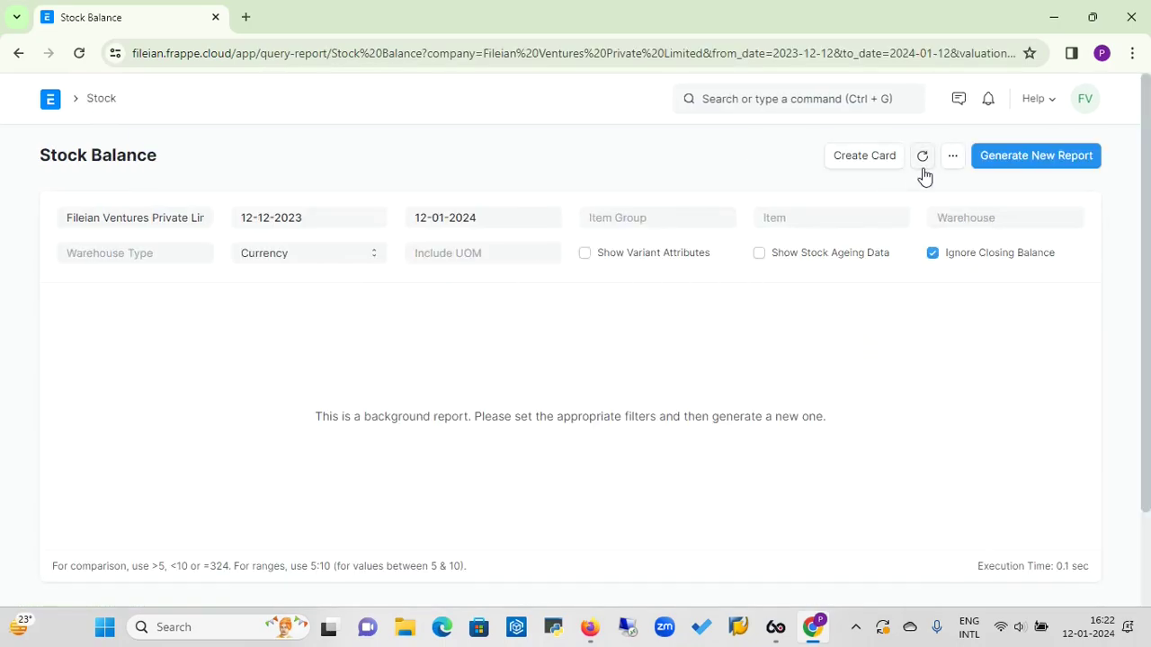
{"action": "left_click", "coordinate": [310, 225]}
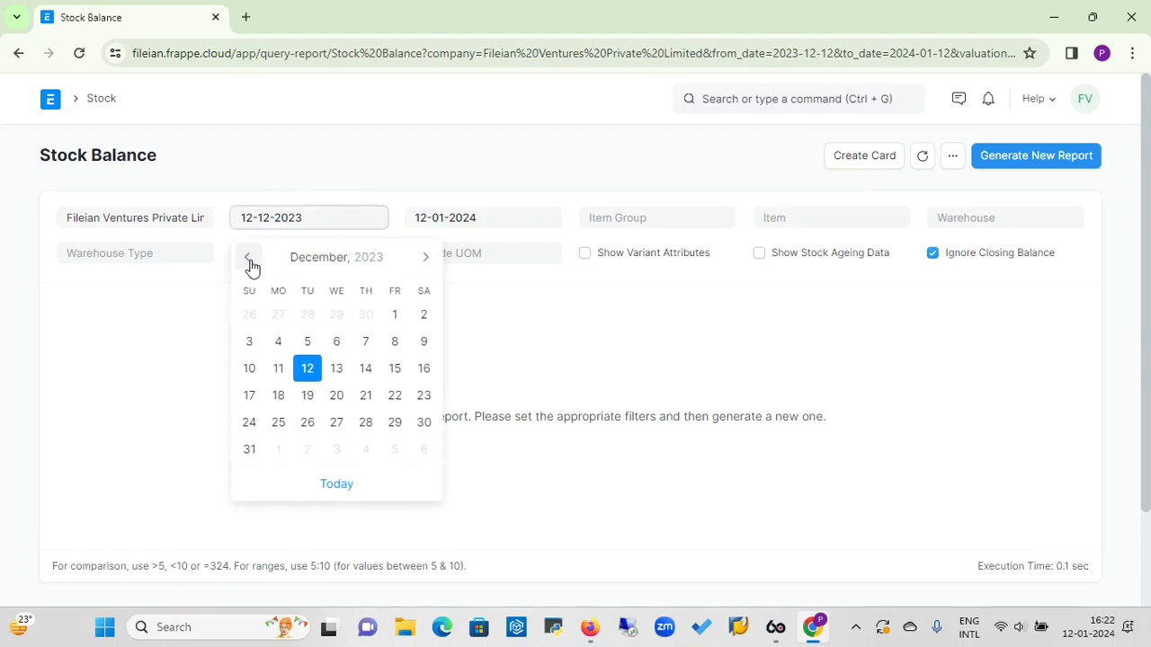
{"action": "left_click", "coordinate": [310, 259]}
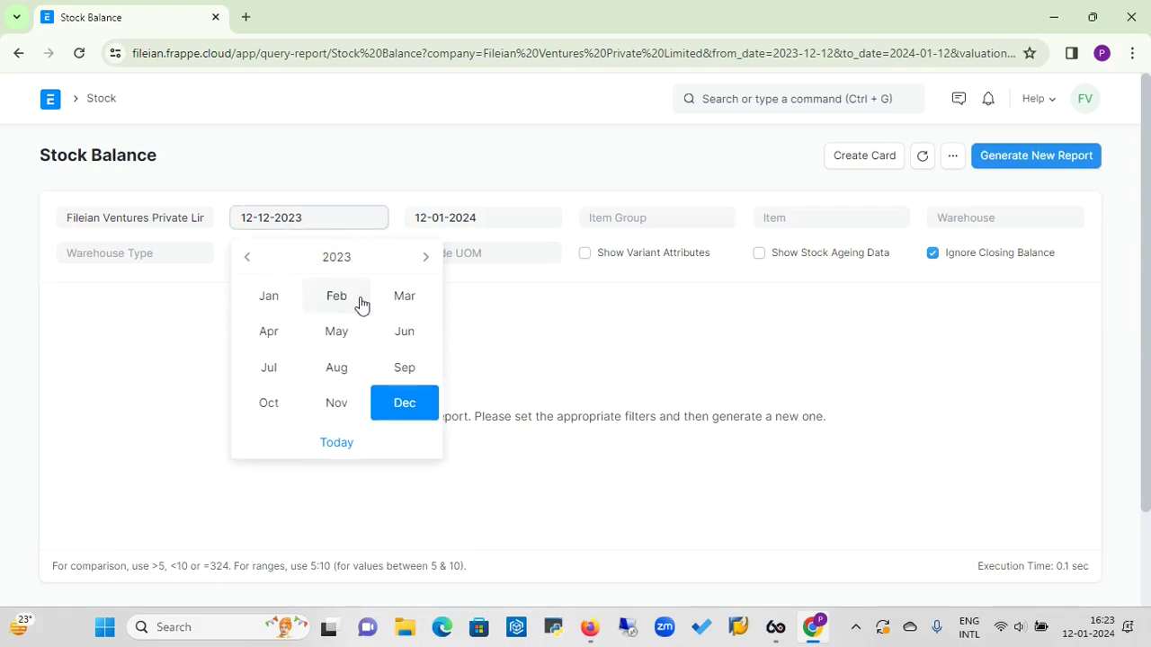
{"action": "left_click", "coordinate": [270, 331]}
{"action": "left_click", "coordinate": [425, 316]}
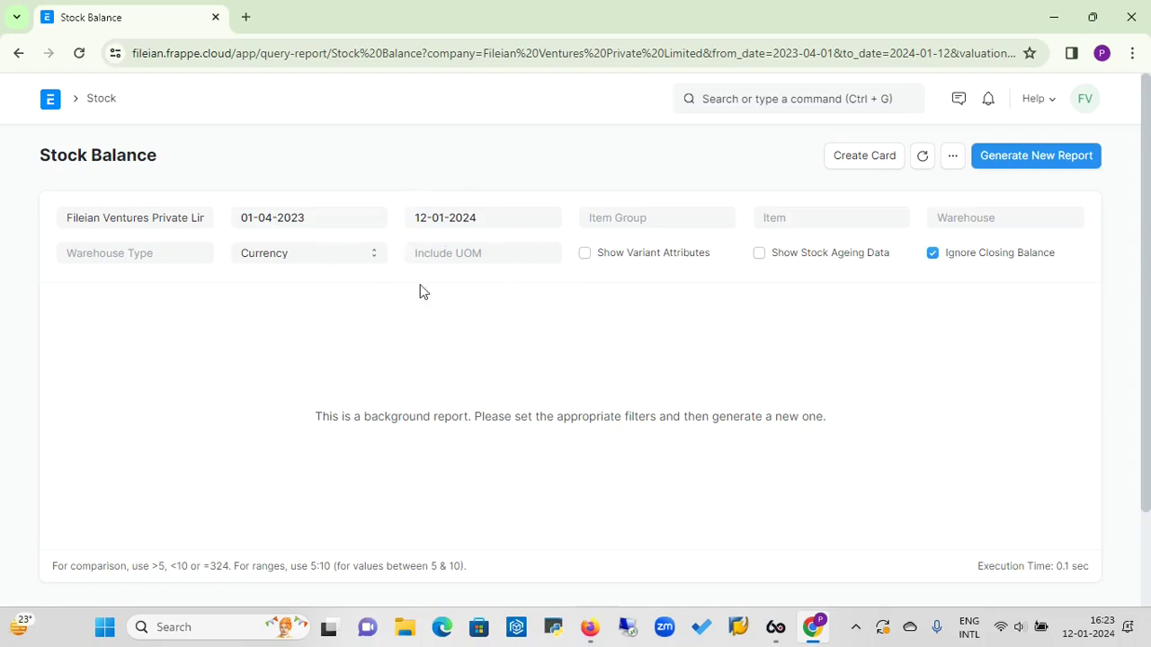
{"action": "left_click", "coordinate": [1046, 160]}
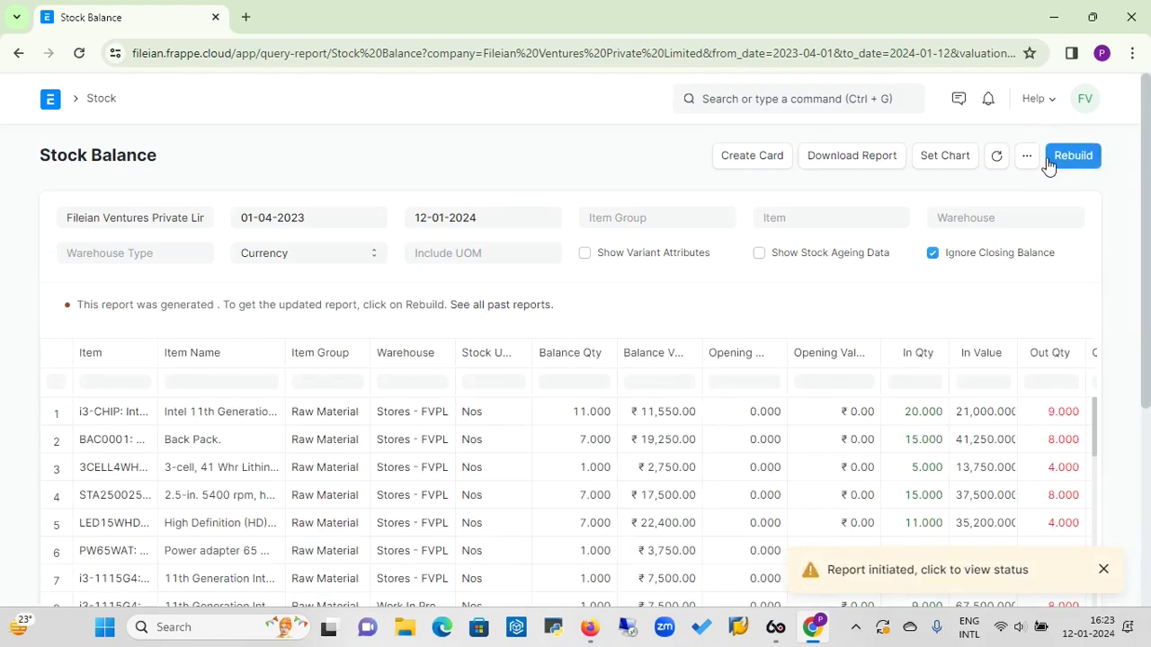
{"action": "left_click", "coordinate": [1103, 570]}
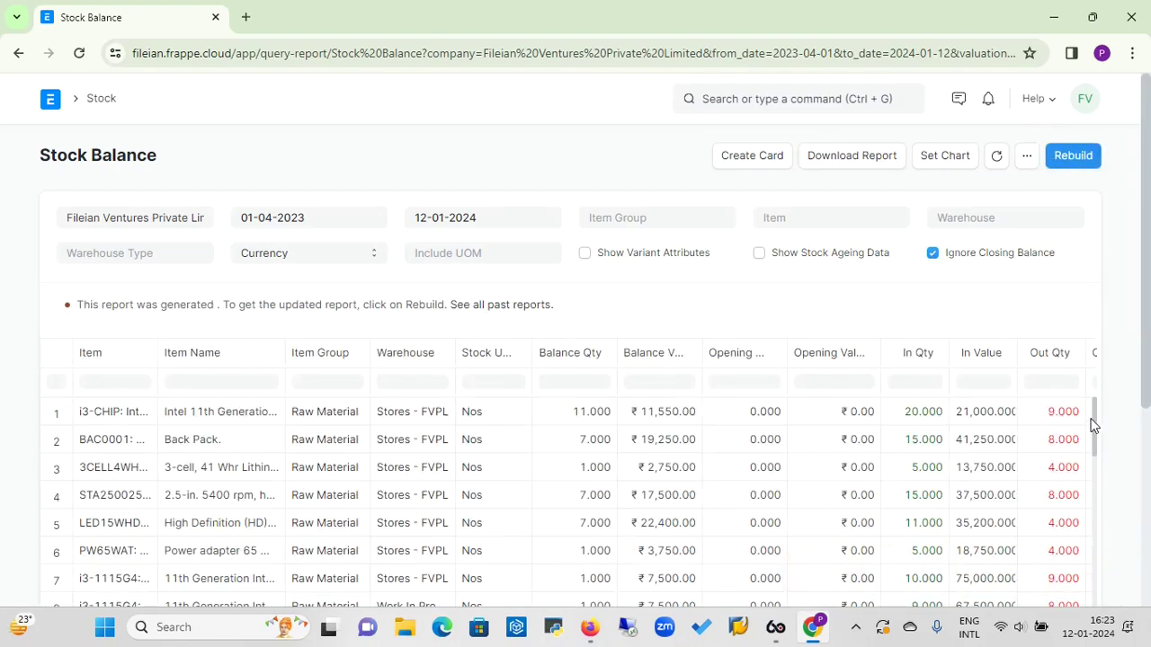
{"action": "left_click_drag", "start_coordinate": [1148, 340], "coordinate": [1148, 439]}
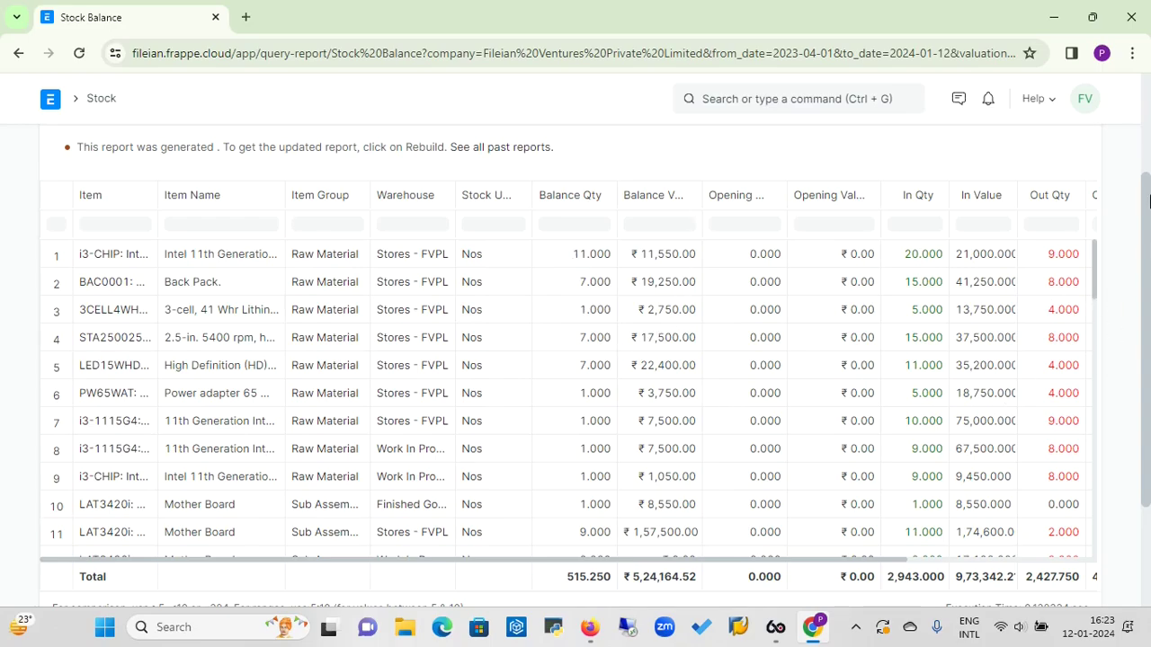
{"action": "scroll", "coordinate": [1148, 142], "scroll_direction": "up", "scroll_amount": 2}
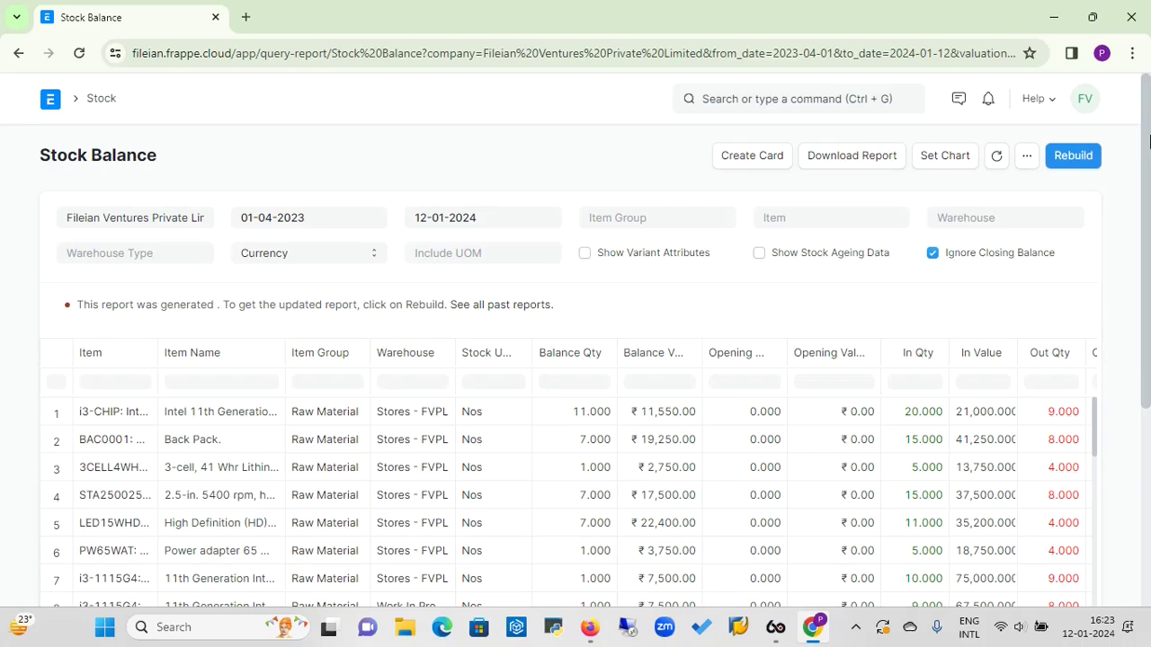
{"action": "left_click", "coordinate": [1027, 162]}
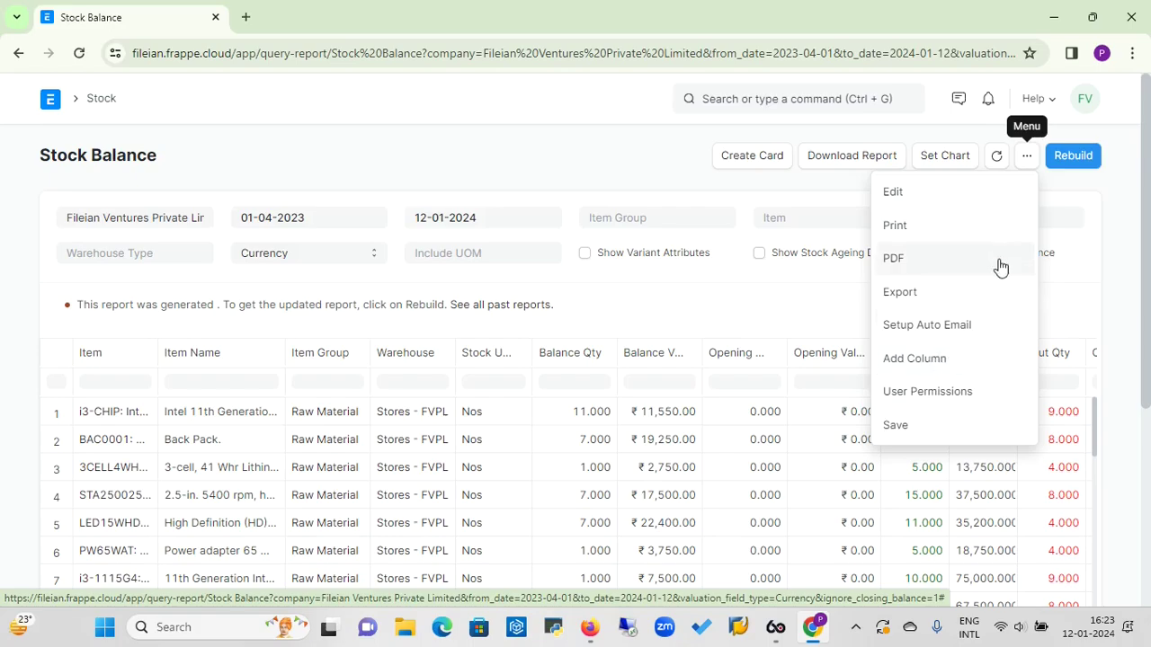
{"action": "left_click", "coordinate": [929, 360]}
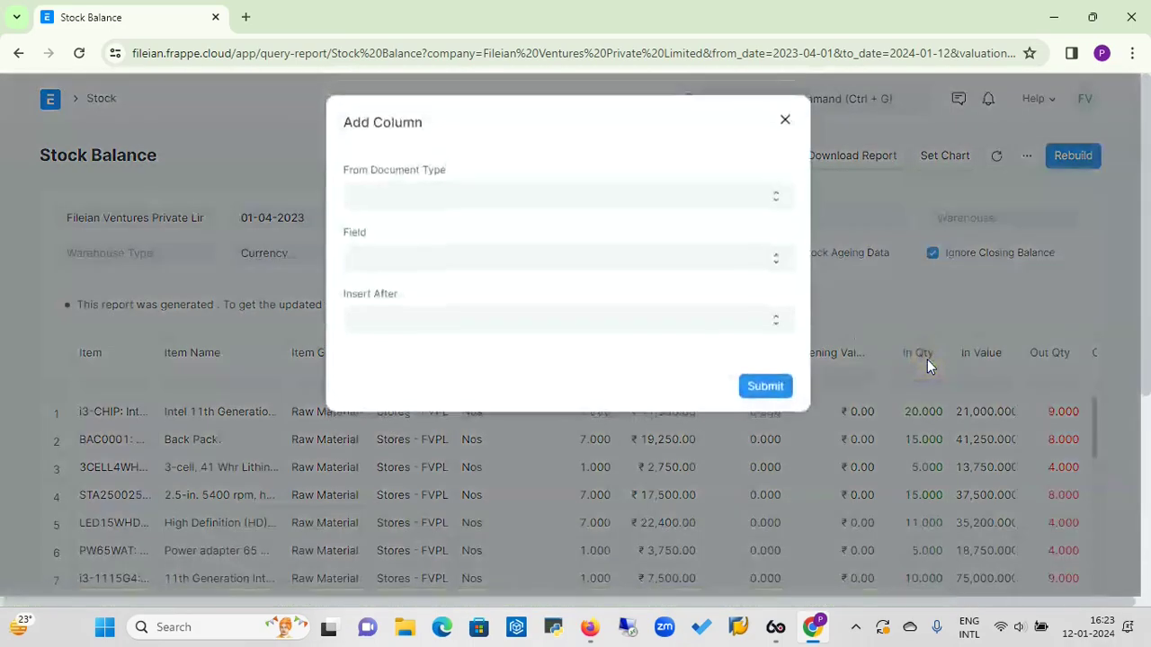
{"action": "left_click", "coordinate": [723, 201]}
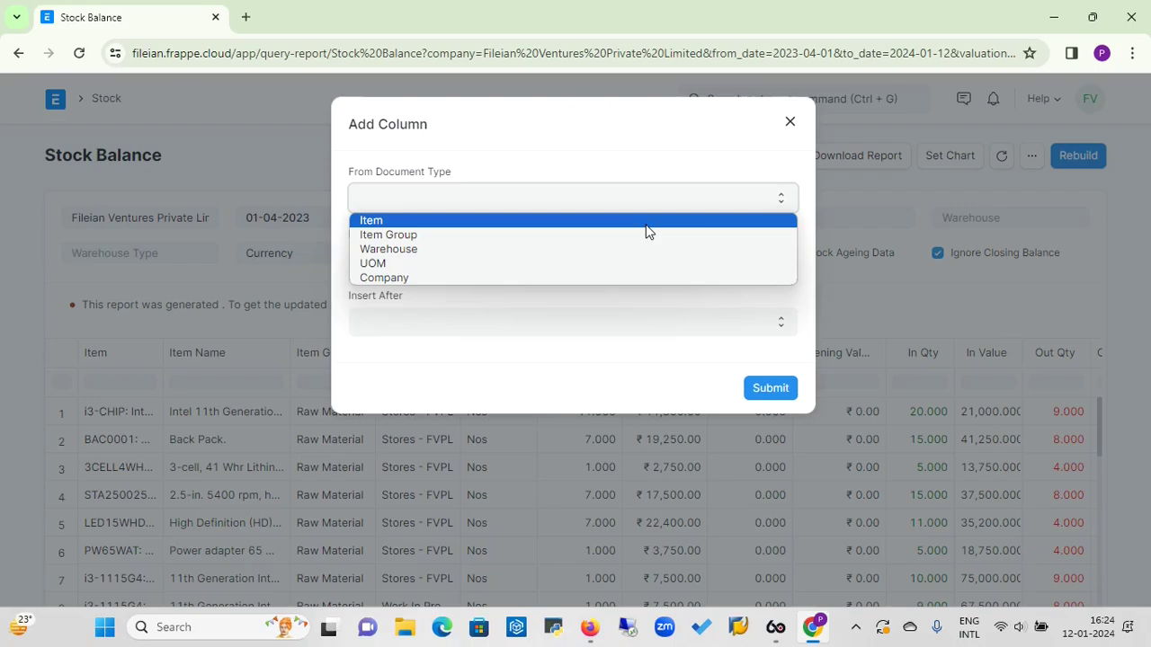
{"action": "left_click", "coordinate": [789, 122]}
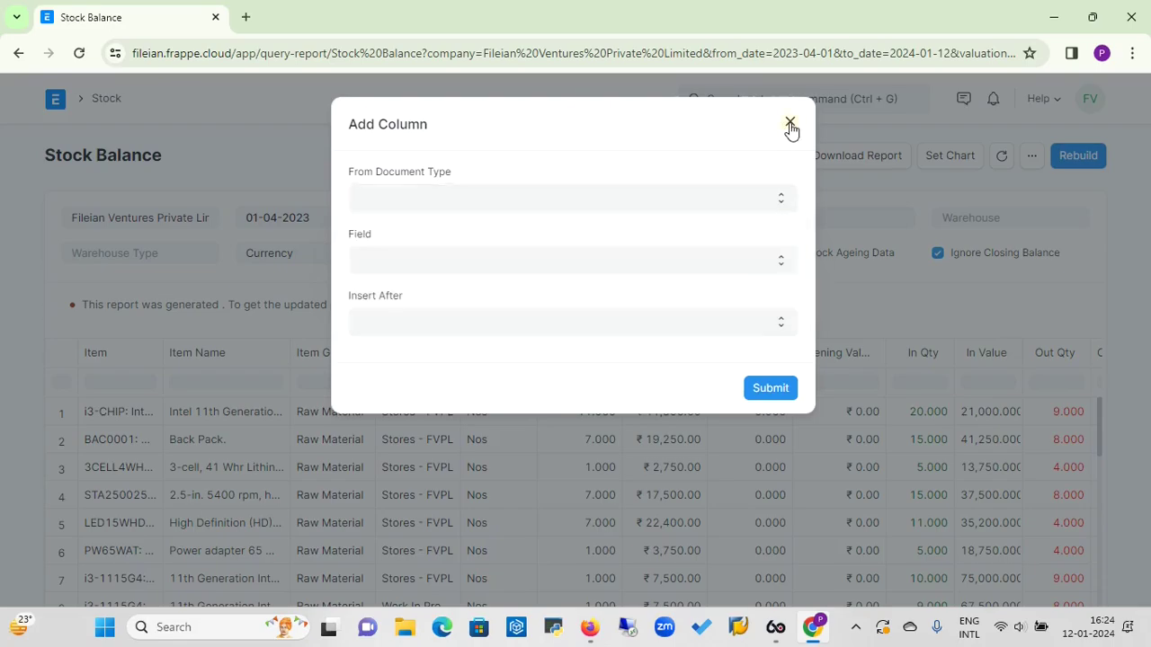
{"action": "left_click", "coordinate": [789, 123]}
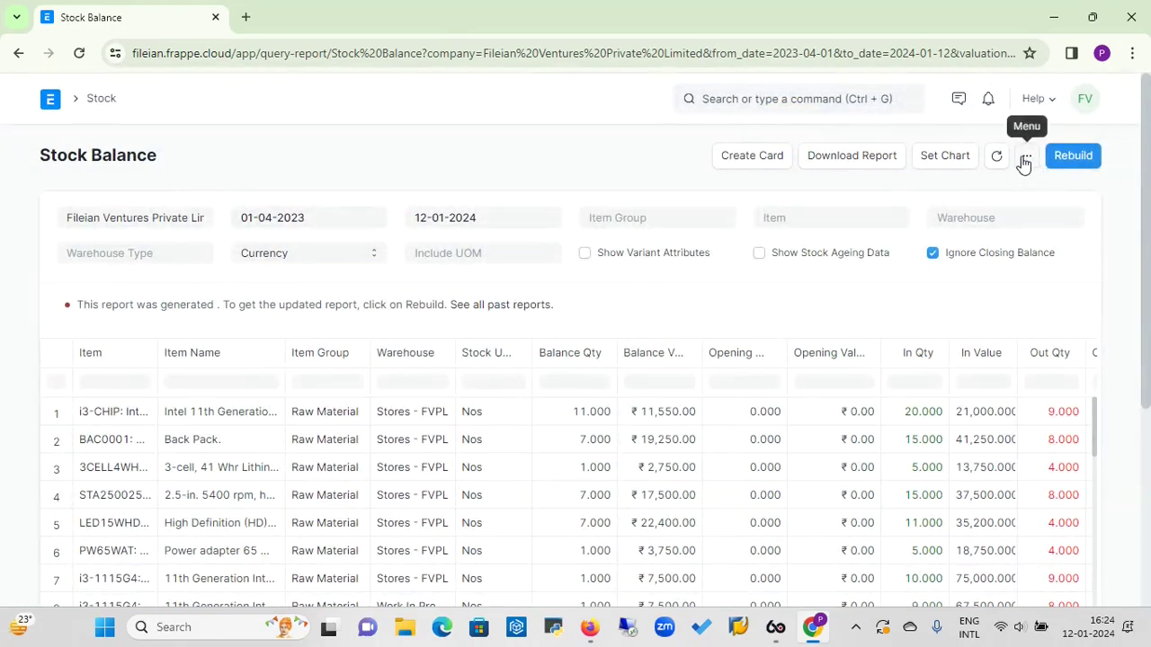
Add a Brand column from the Item document type to the Stock Balance report, inserted after Item Name, and widen it
{"action": "left_click", "coordinate": [1024, 158]}
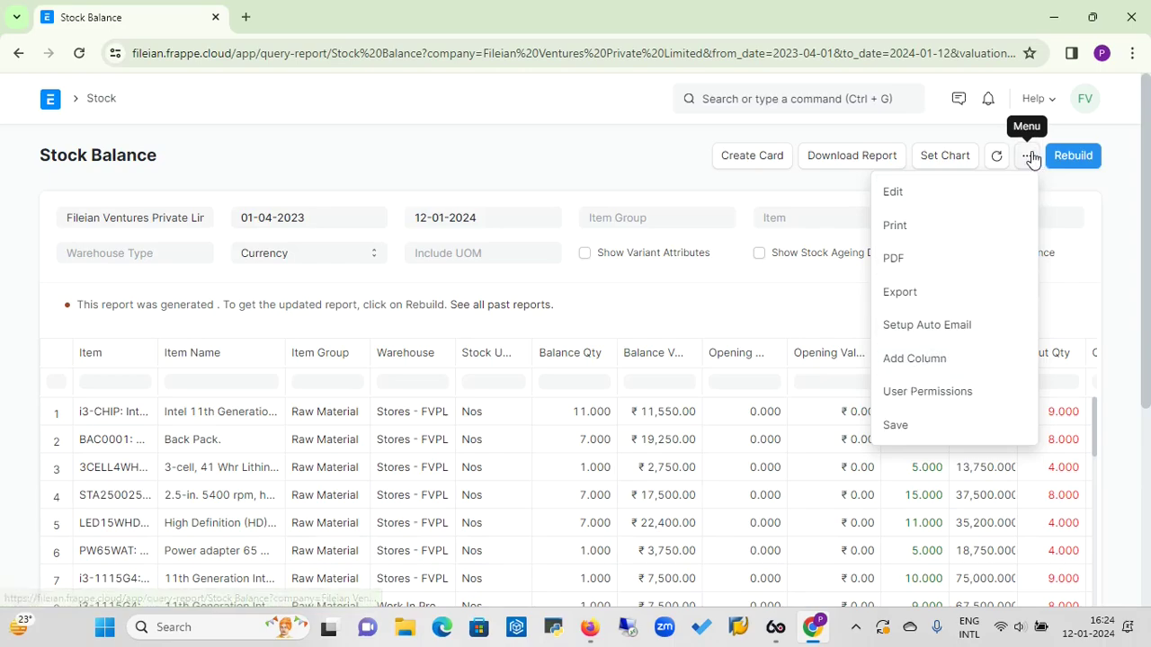
{"action": "left_click", "coordinate": [914, 358]}
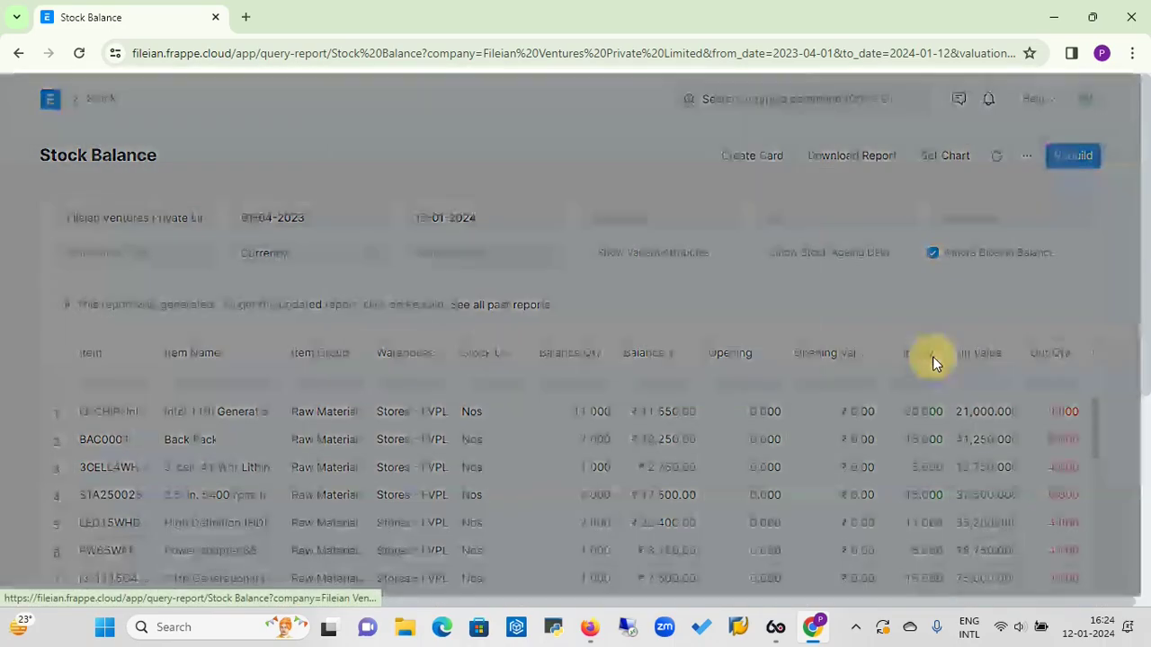
{"action": "left_click", "coordinate": [711, 210]}
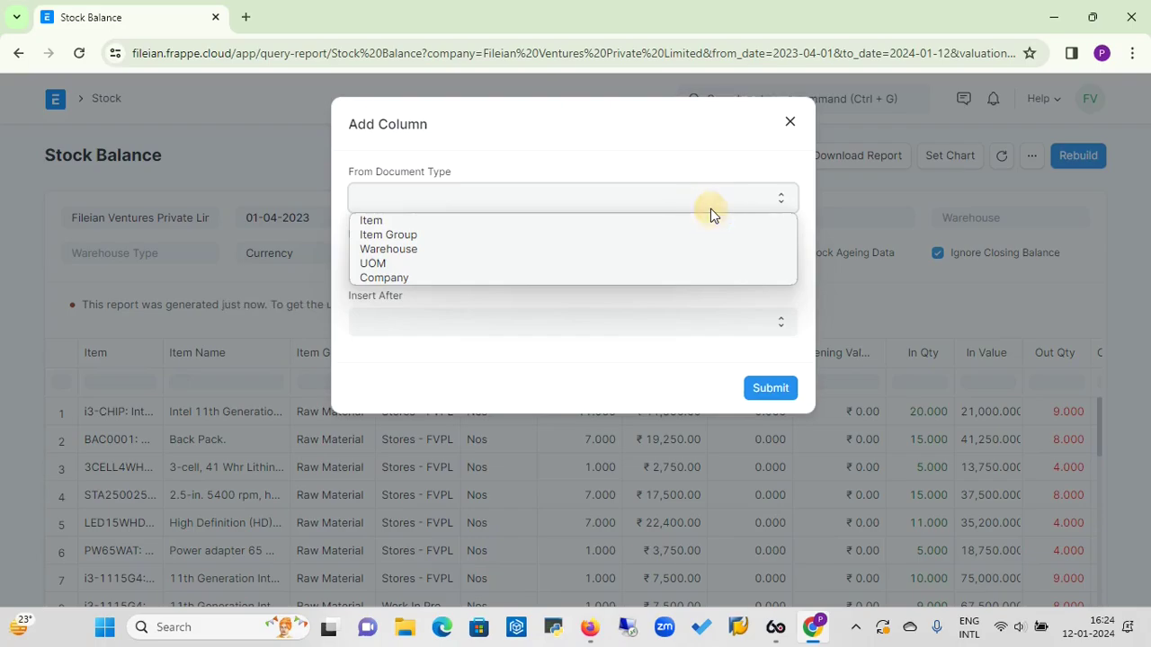
{"action": "left_click", "coordinate": [629, 227]}
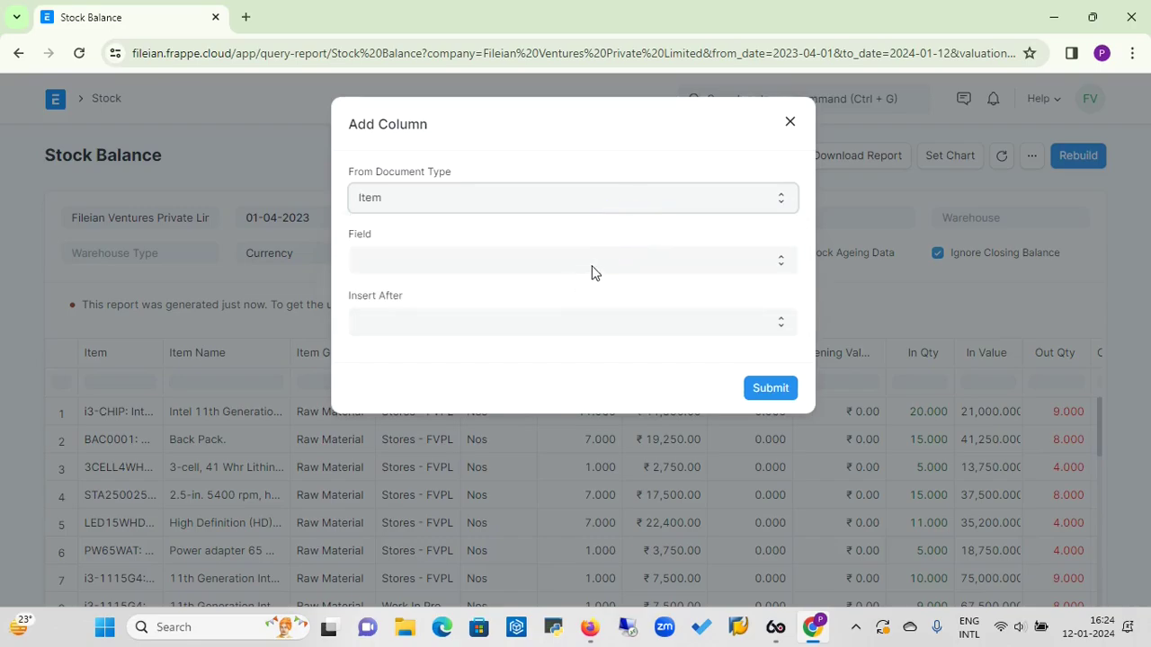
{"action": "left_click", "coordinate": [593, 261]}
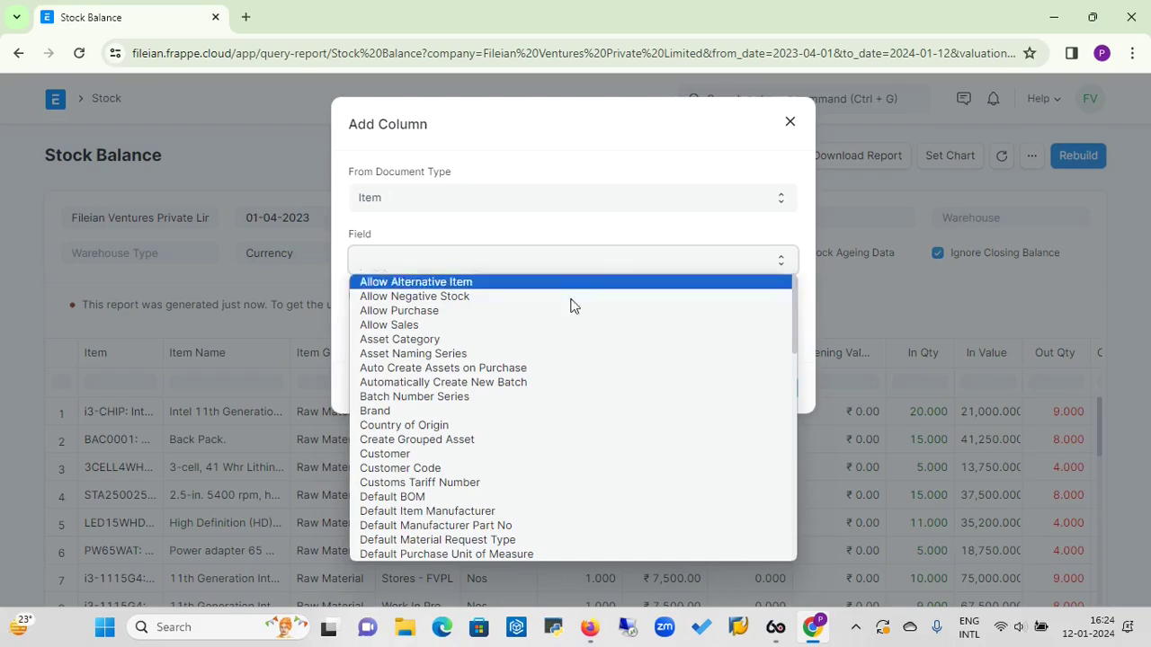
{"action": "left_click", "coordinate": [517, 411]}
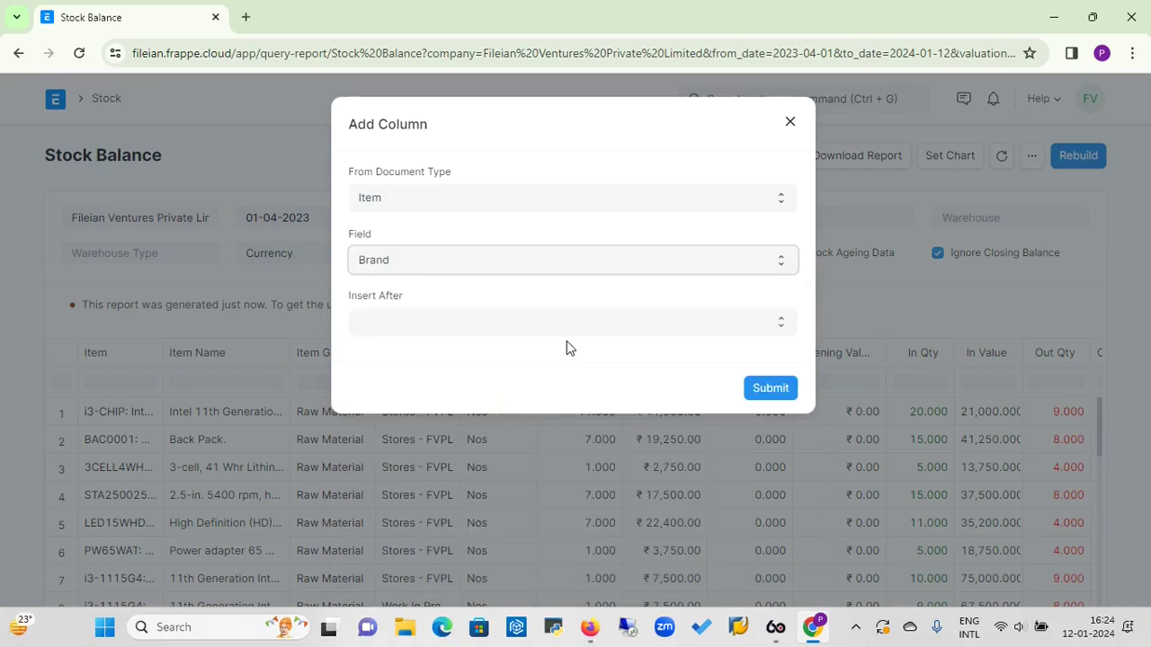
{"action": "left_click", "coordinate": [592, 324]}
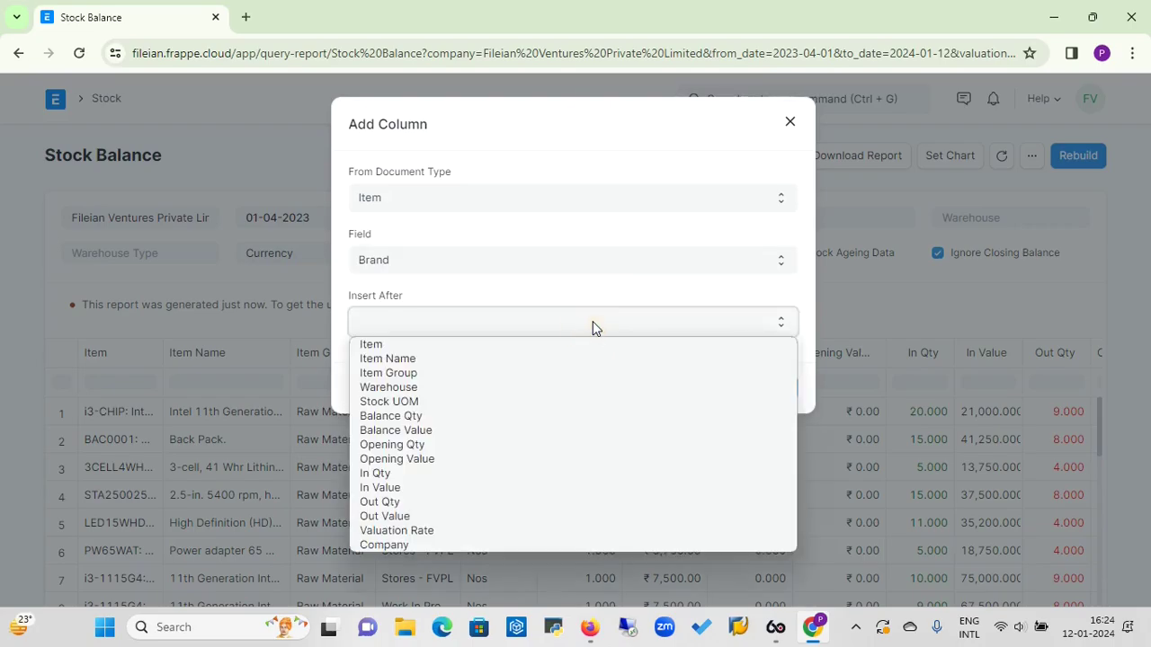
{"action": "left_click", "coordinate": [531, 363]}
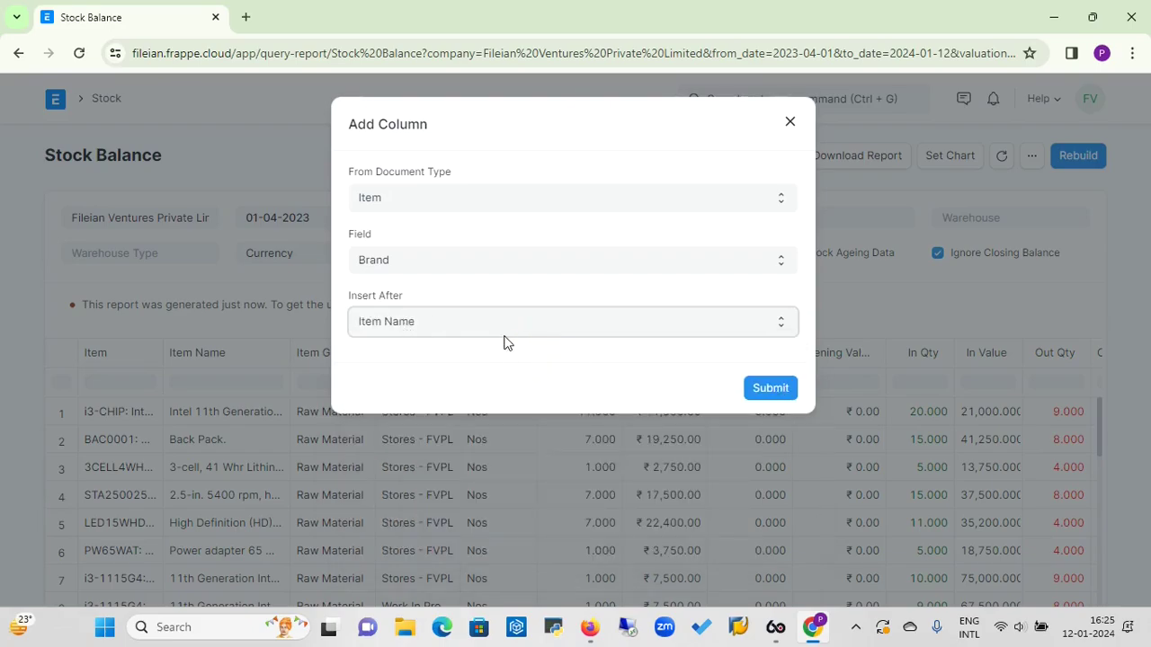
{"action": "left_click", "coordinate": [771, 388]}
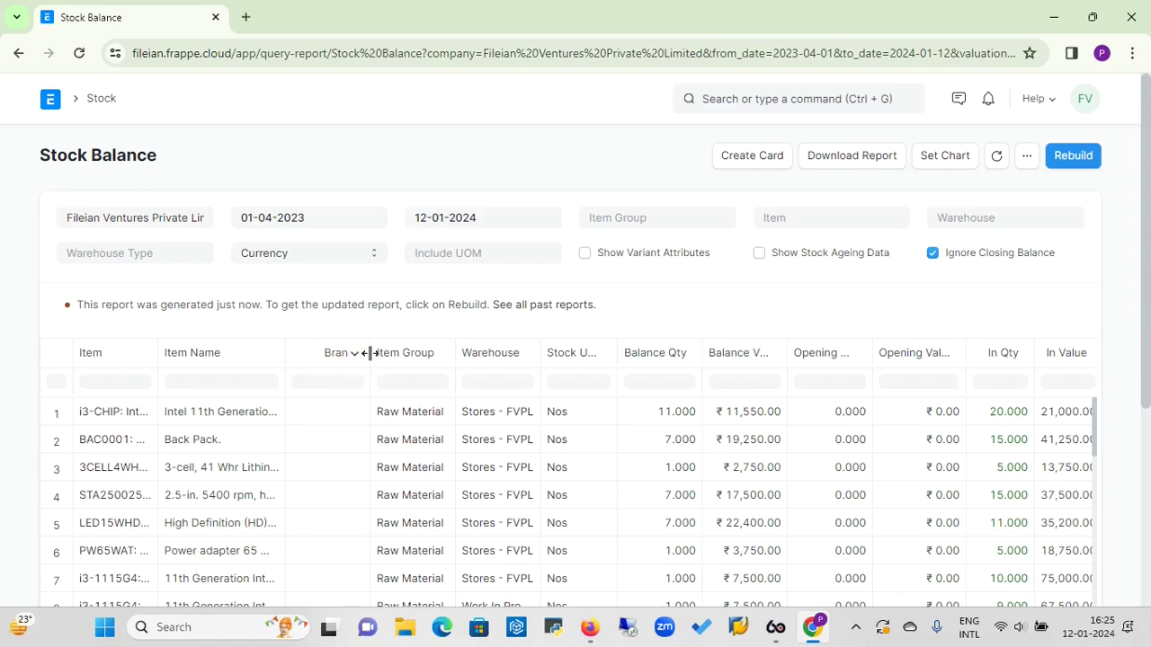
{"action": "left_click_drag", "start_coordinate": [369, 352], "coordinate": [406, 357]}
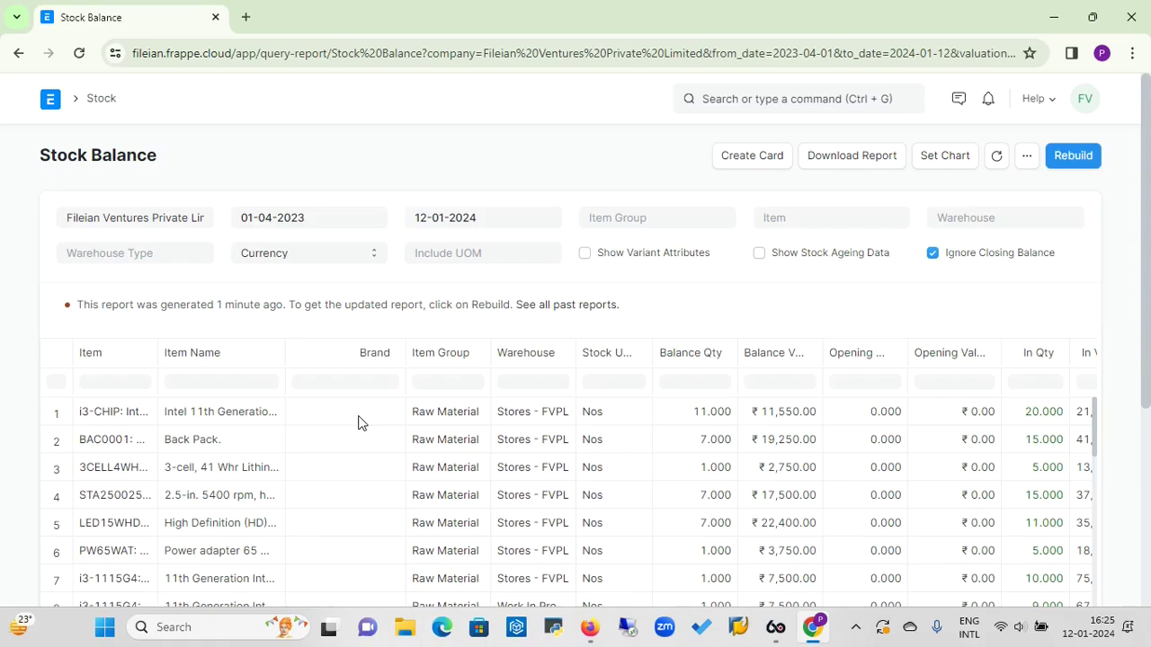
Open the Stock Ageing report from the Stock workspace, examine its filters, ageing ranges and chart, and return to the workspace
{"action": "left_click", "coordinate": [102, 101]}
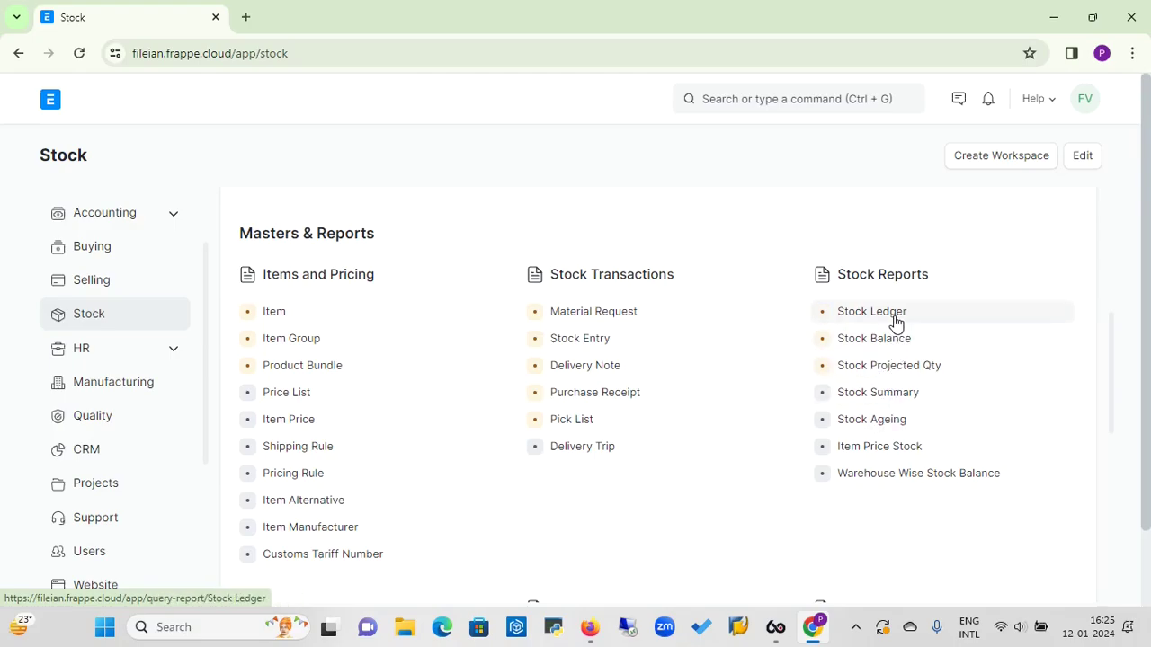
{"action": "left_click", "coordinate": [873, 425]}
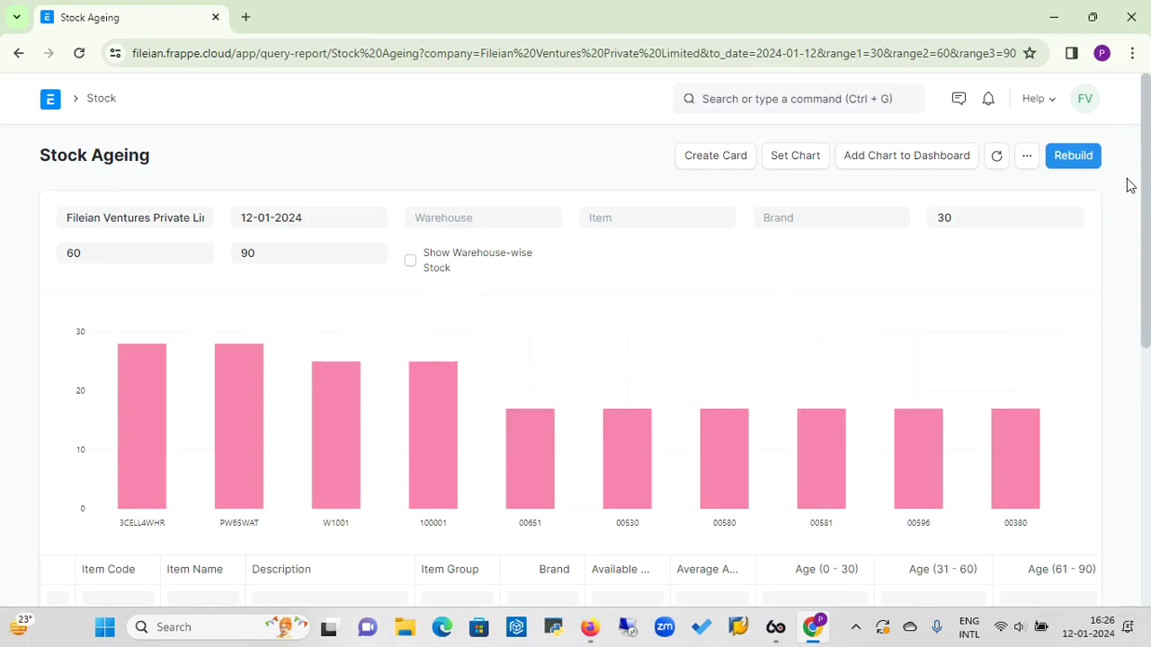
{"action": "left_click_drag", "start_coordinate": [1142, 181], "coordinate": [1143, 197]}
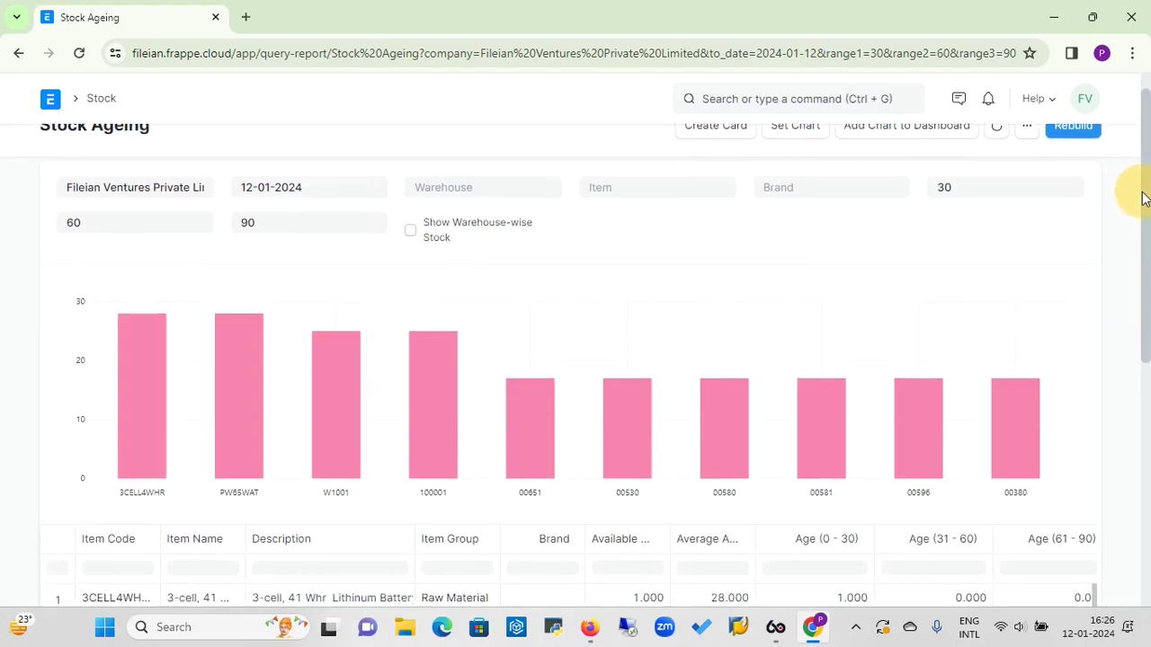
{"action": "left_click", "coordinate": [508, 186]}
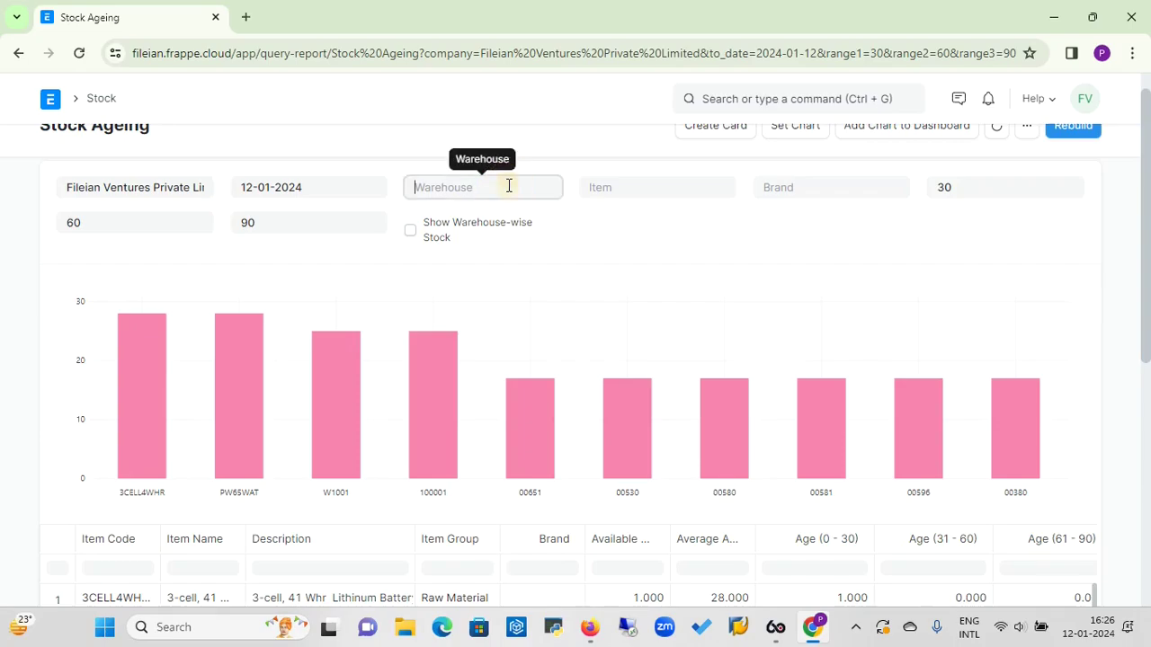
{"action": "left_click", "coordinate": [642, 176]}
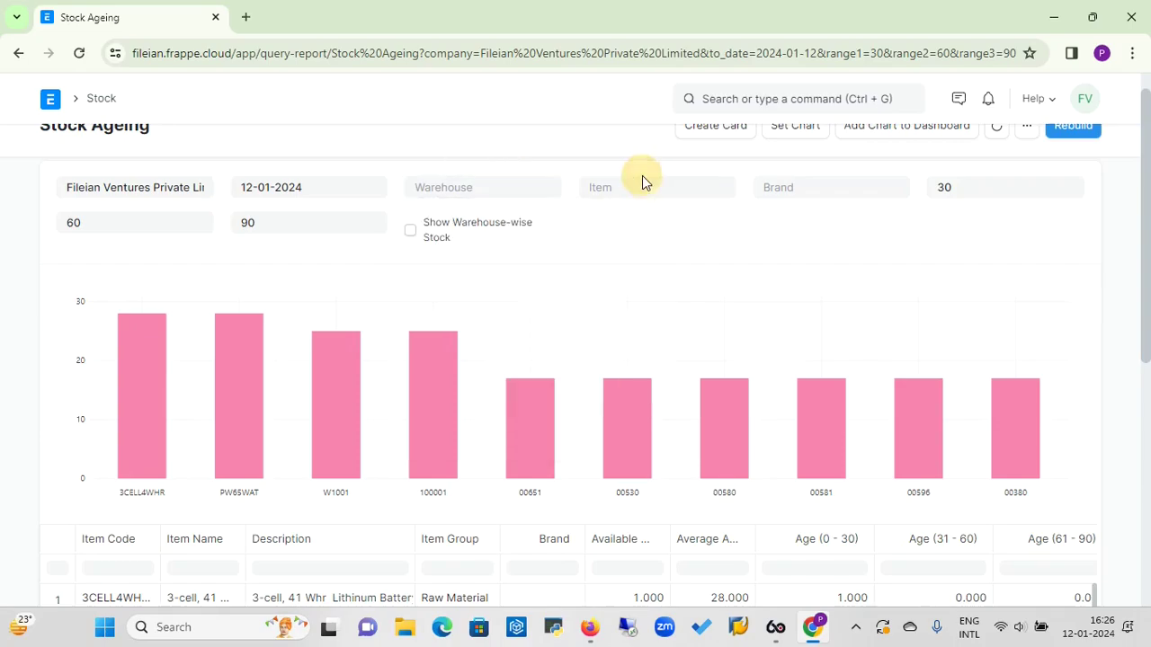
{"action": "left_click", "coordinate": [644, 186]}
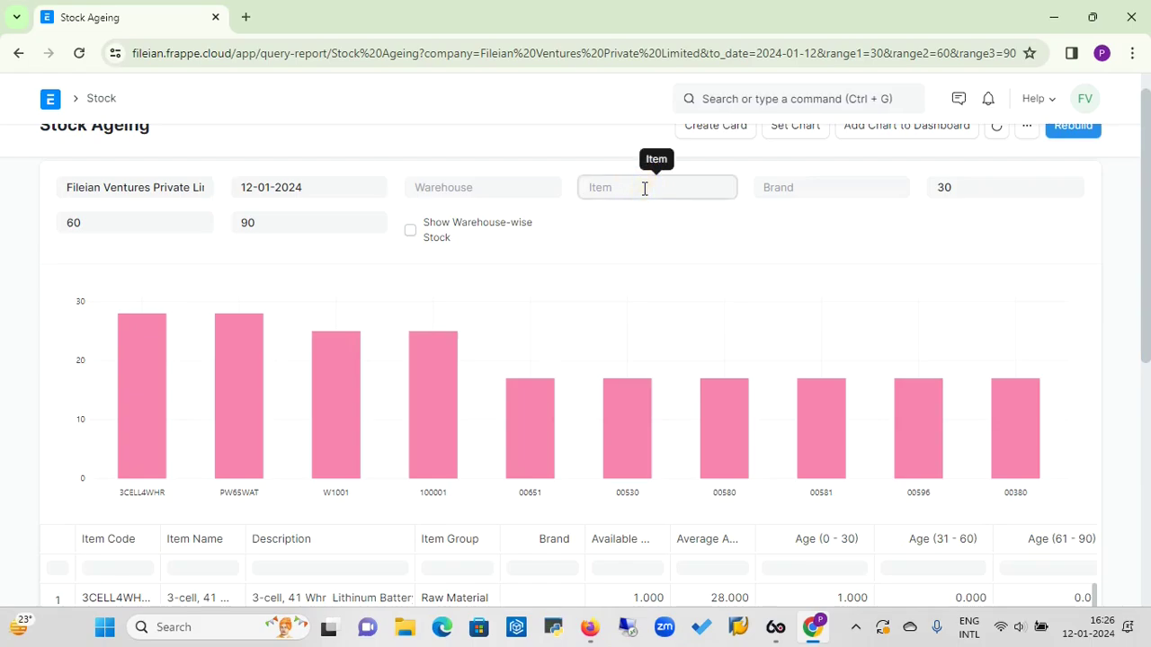
{"action": "left_click", "coordinate": [882, 201]}
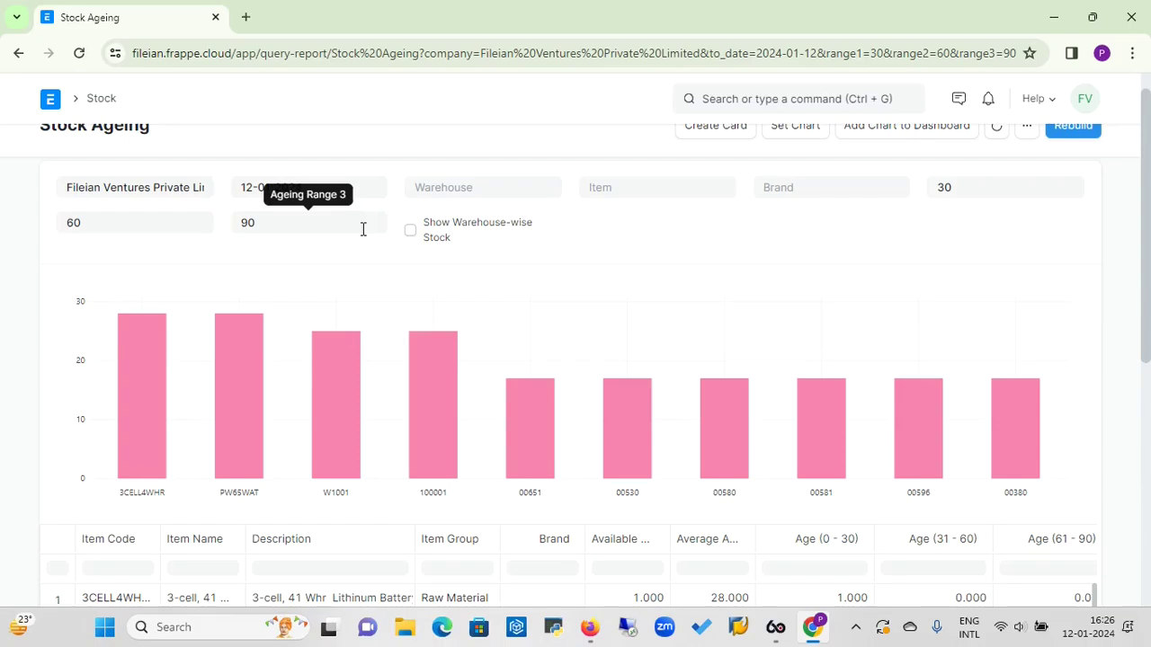
{"action": "mouse_move", "coordinate": [137, 354]}
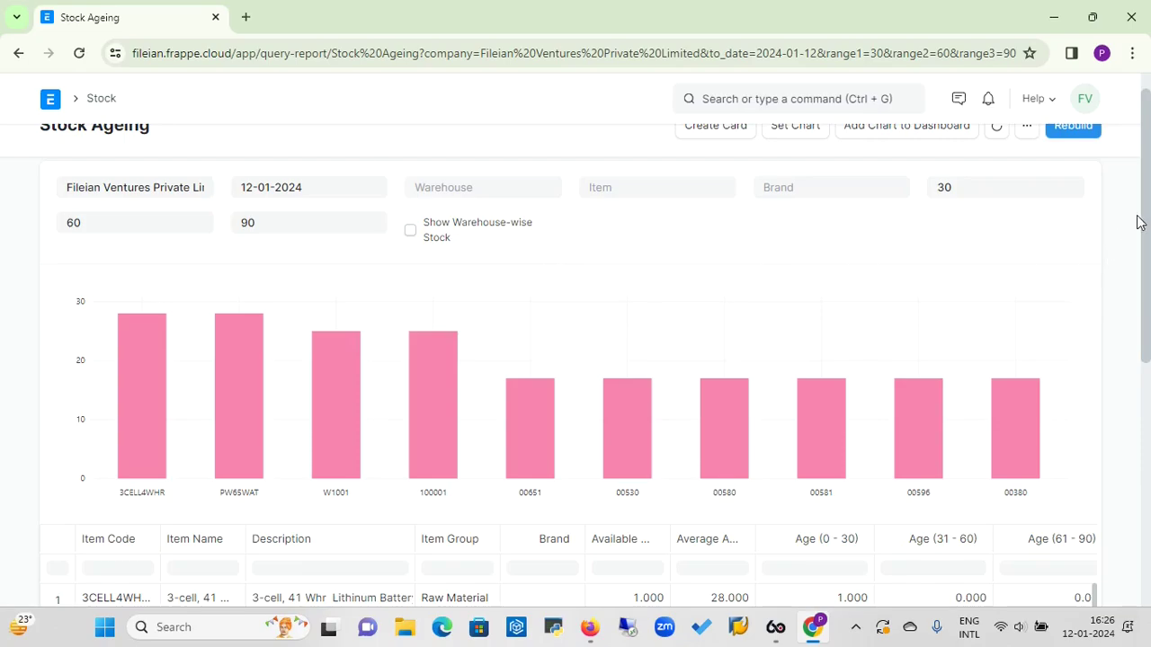
{"action": "mouse_move", "coordinate": [1147, 210]}
{"action": "left_mouse_down"}
{"action": "mouse_move", "coordinate": [1147, 193]}
{"action": "mouse_move", "coordinate": [1149, 367]}
{"action": "mouse_move", "coordinate": [1136, 390]}
{"action": "mouse_move", "coordinate": [1137, 228]}
{"action": "left_mouse_up"}
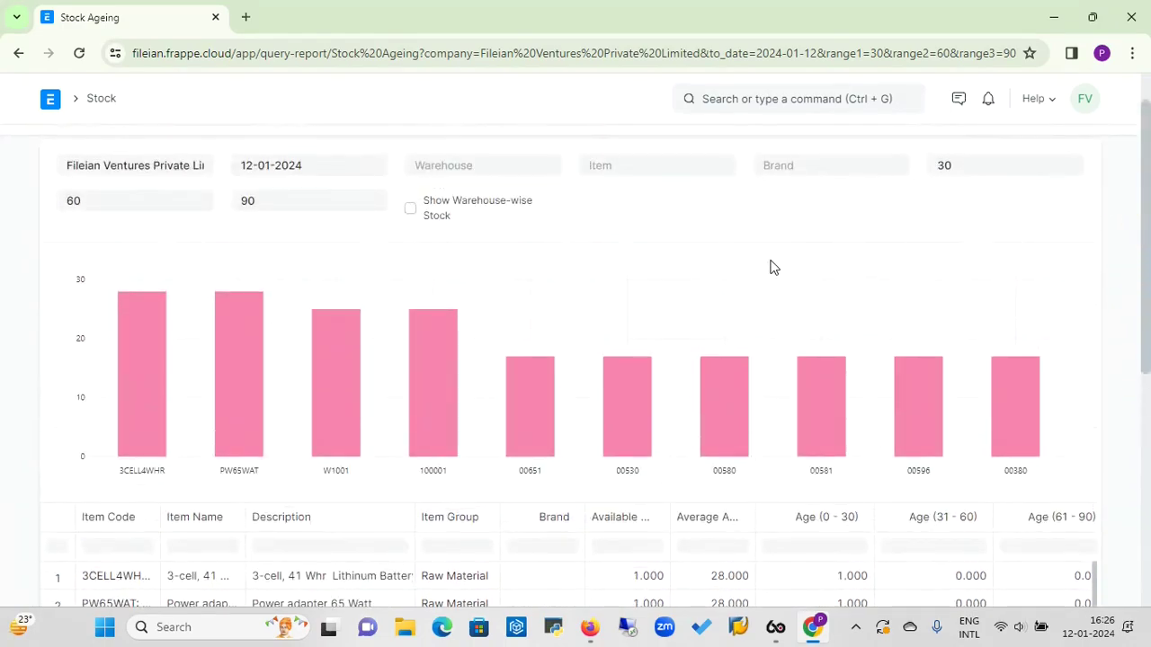
{"action": "left_click", "coordinate": [101, 101]}
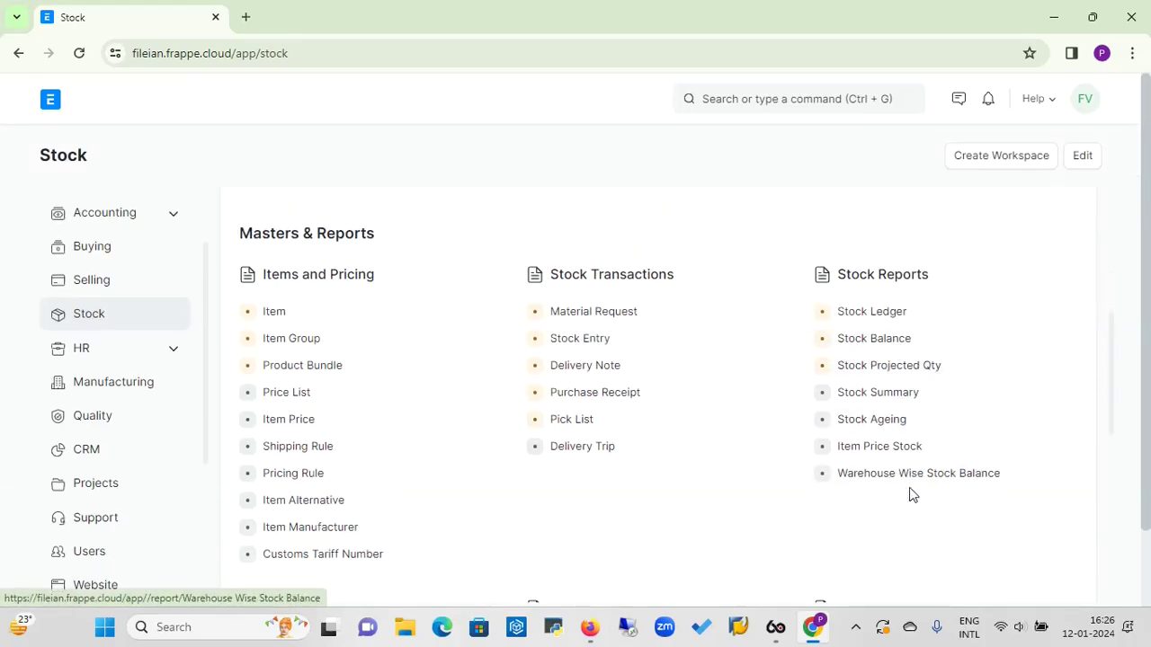